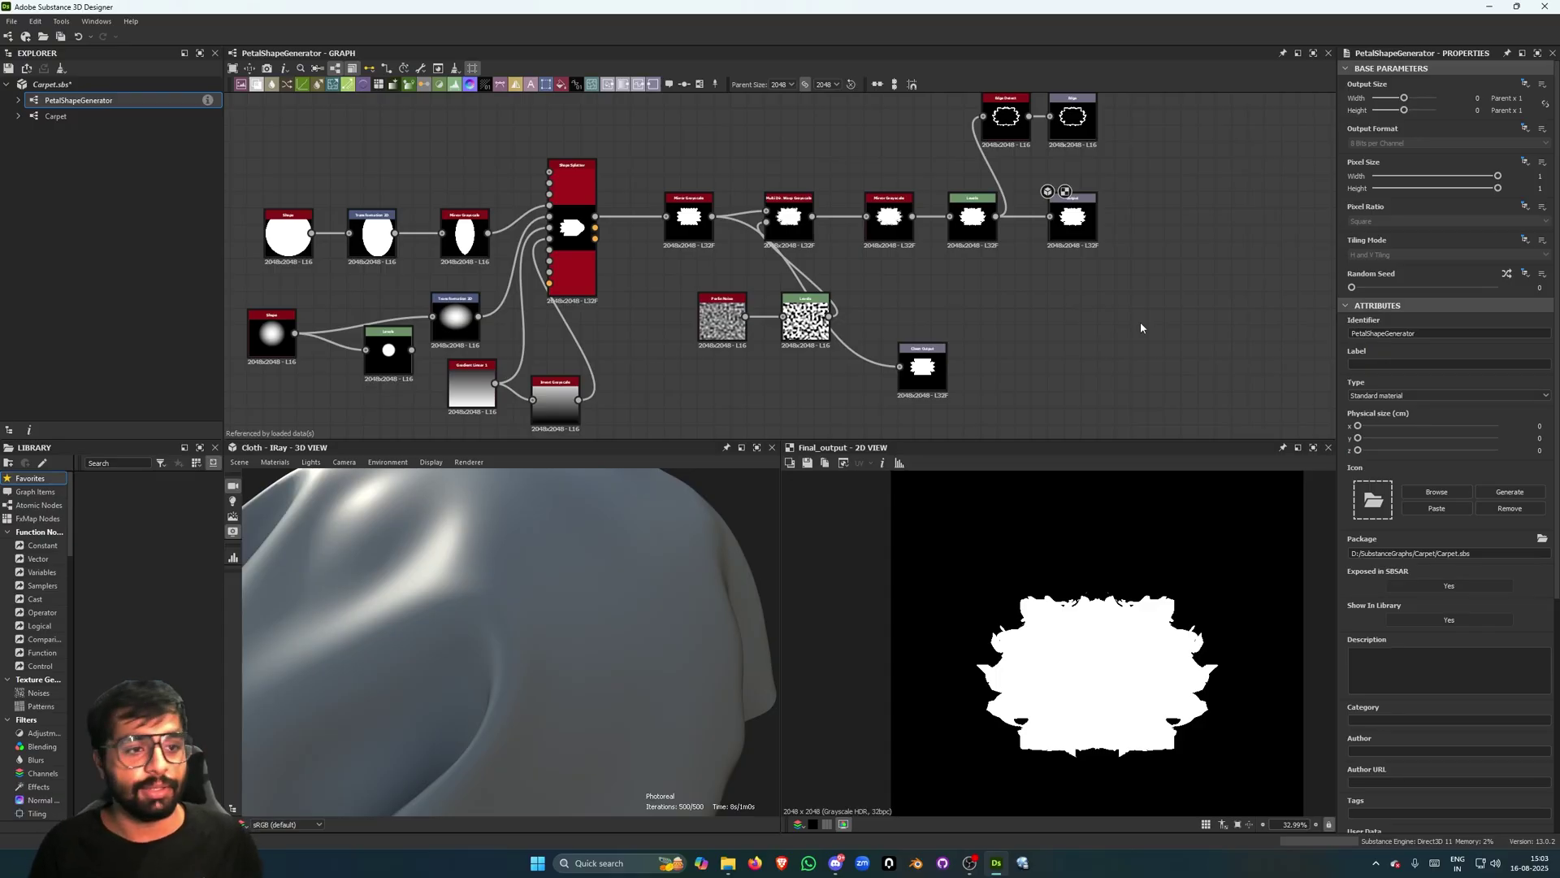
Open the Carpet graph and display the pbr_base_material node's outputs on the cloth and as a Basecolor map, inspecting the folds.
drag(423, 598, 481, 589)
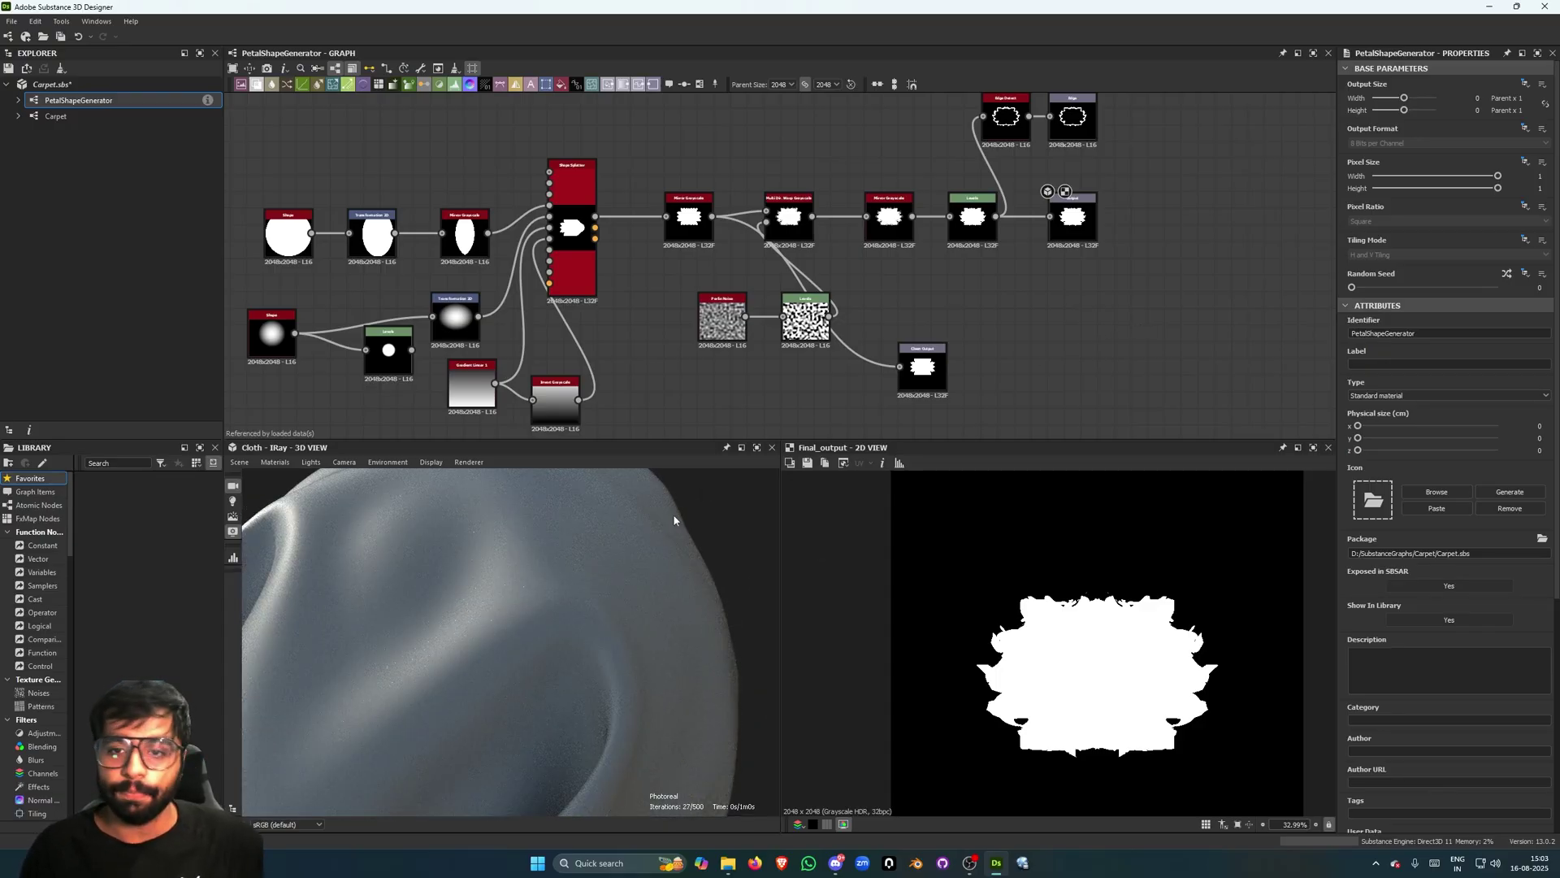
click(169, 114)
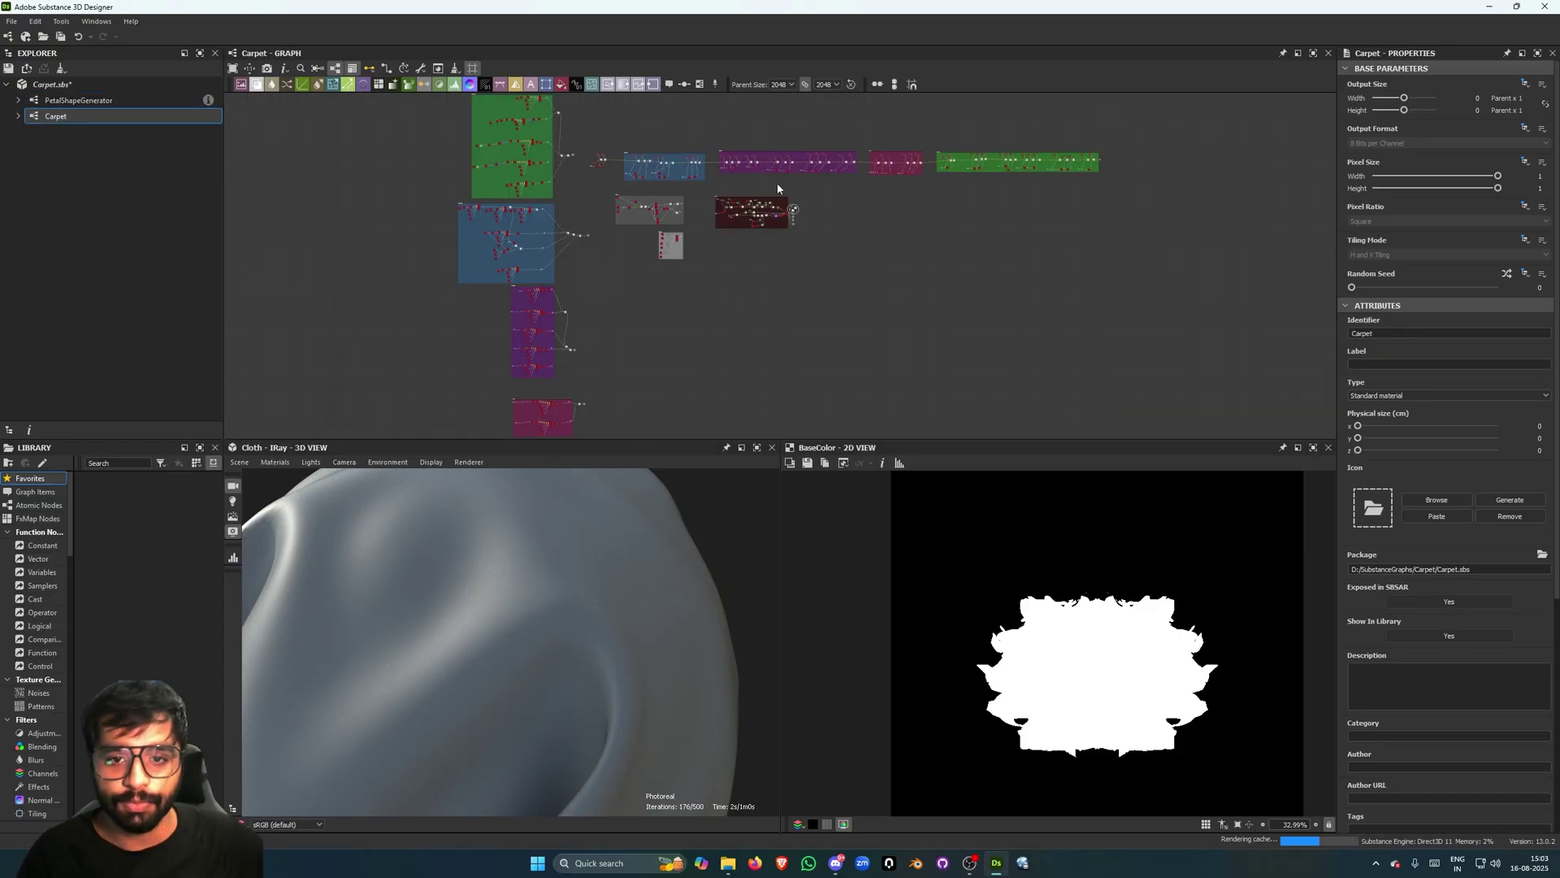
scroll(784, 208, up, 8)
click(785, 207)
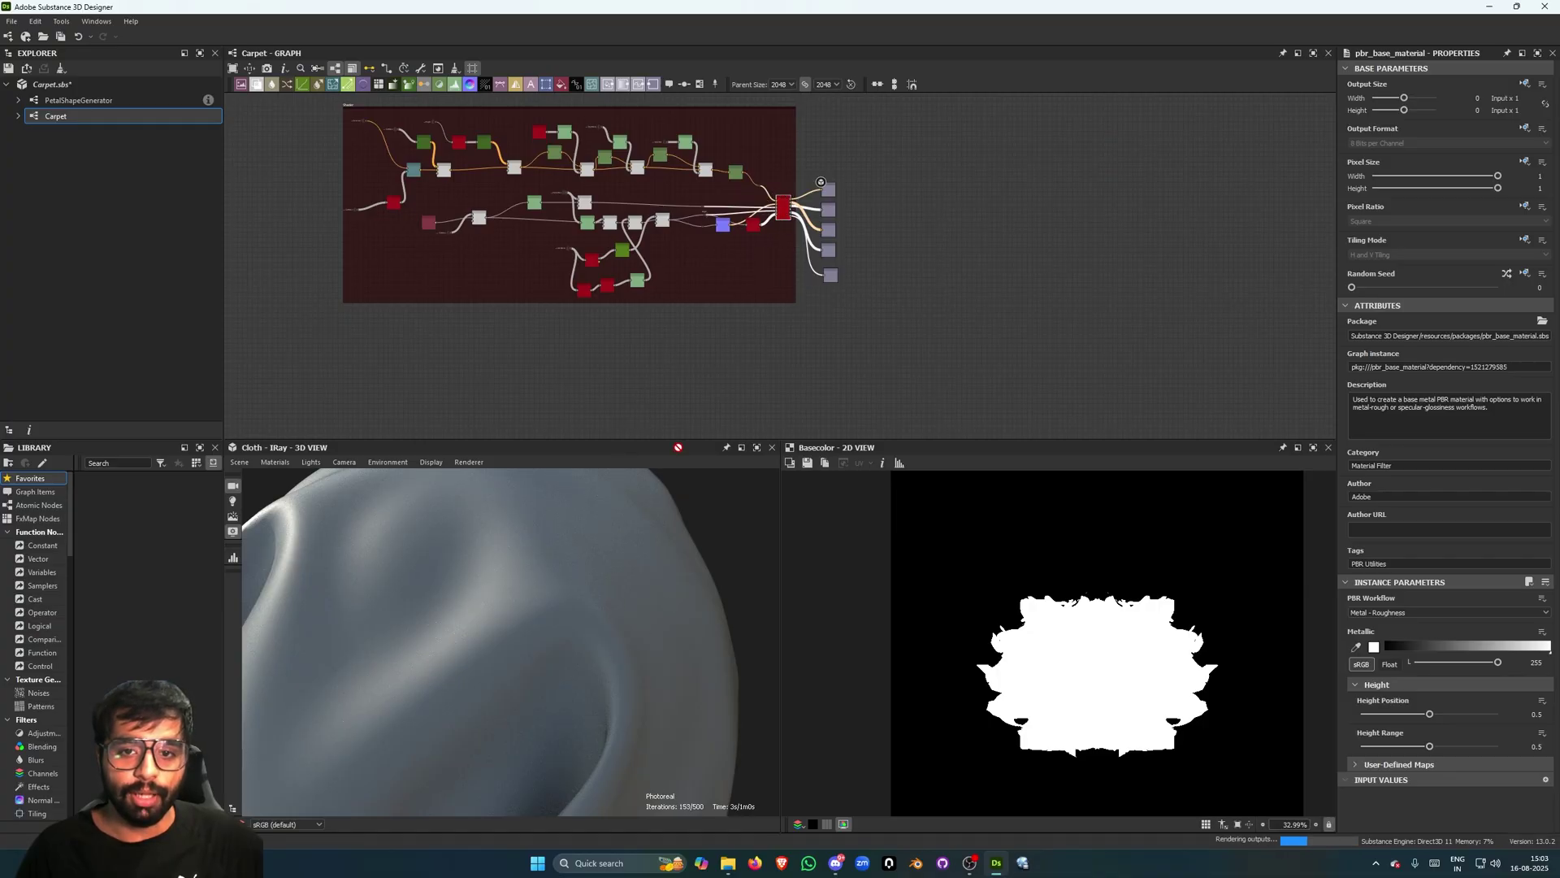
scroll(554, 600, down, 3)
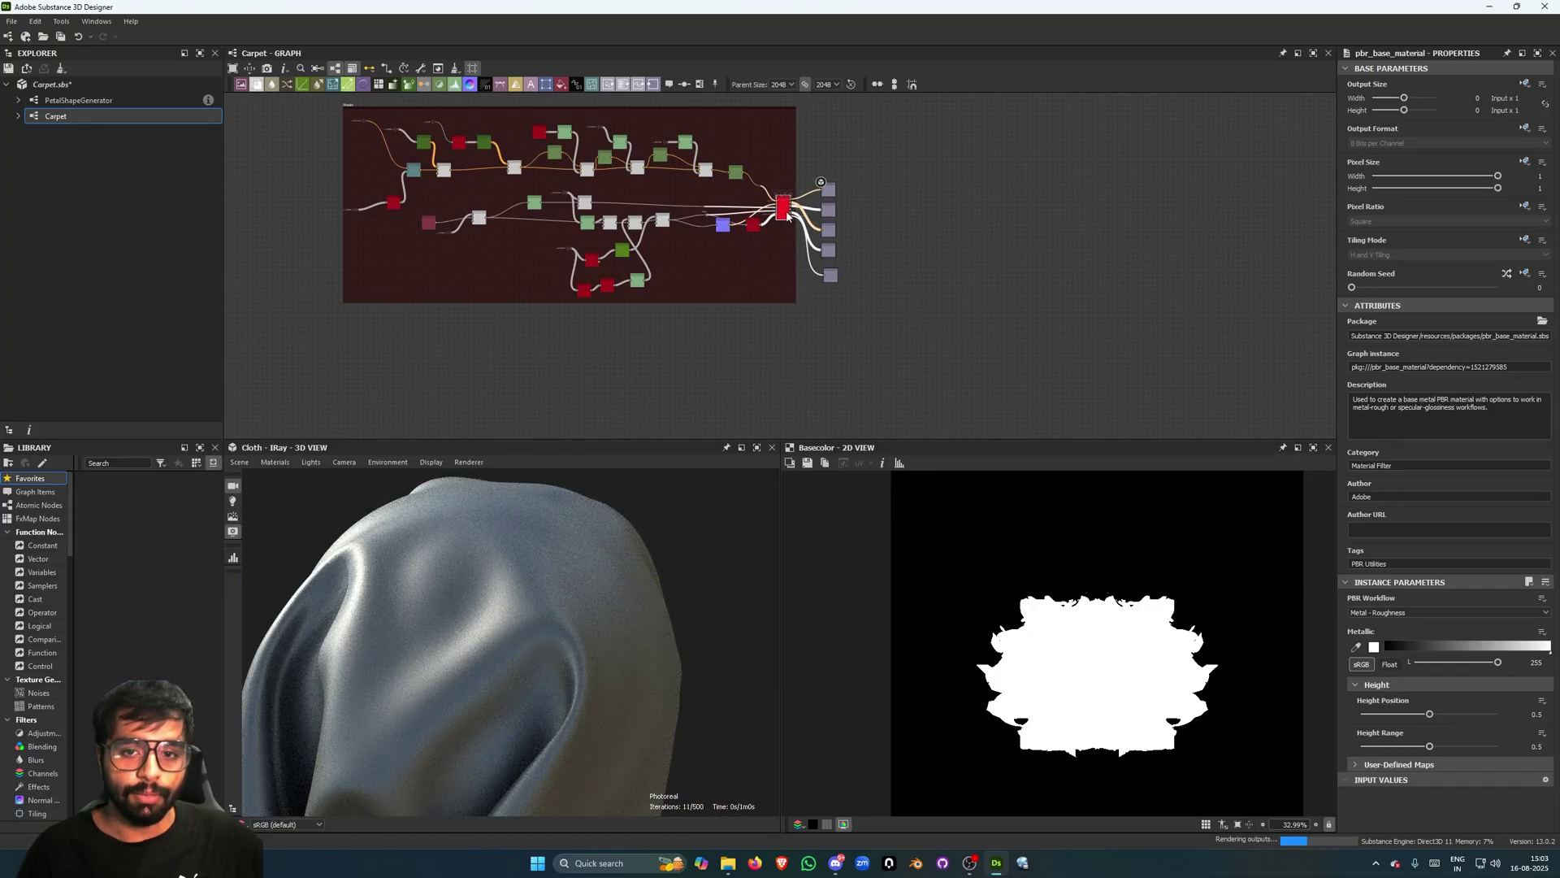
drag(542, 544, 539, 606)
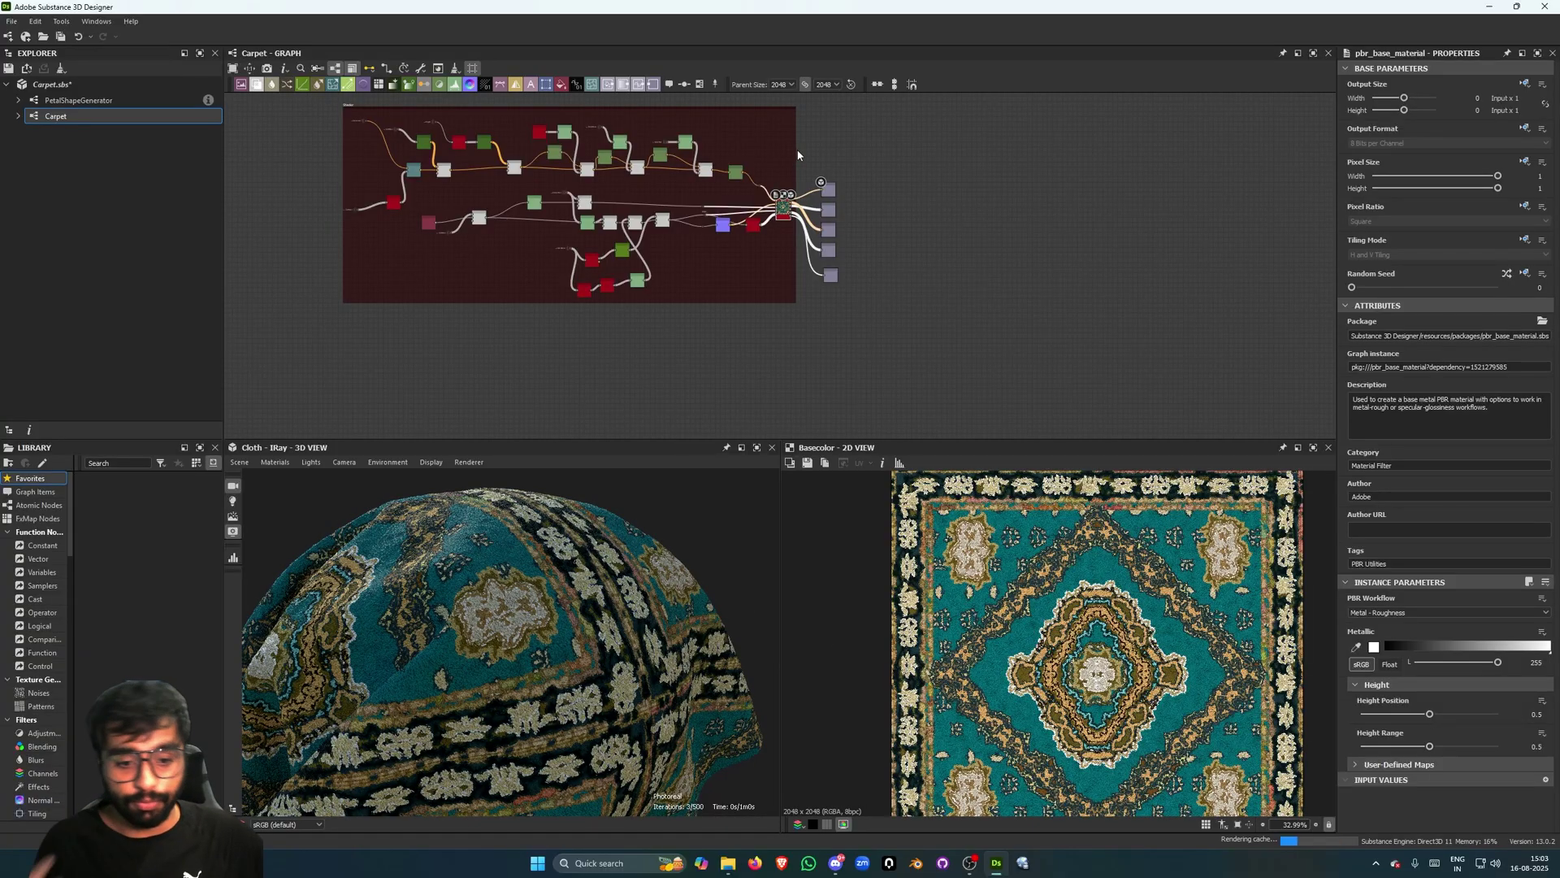
drag(420, 671, 608, 514)
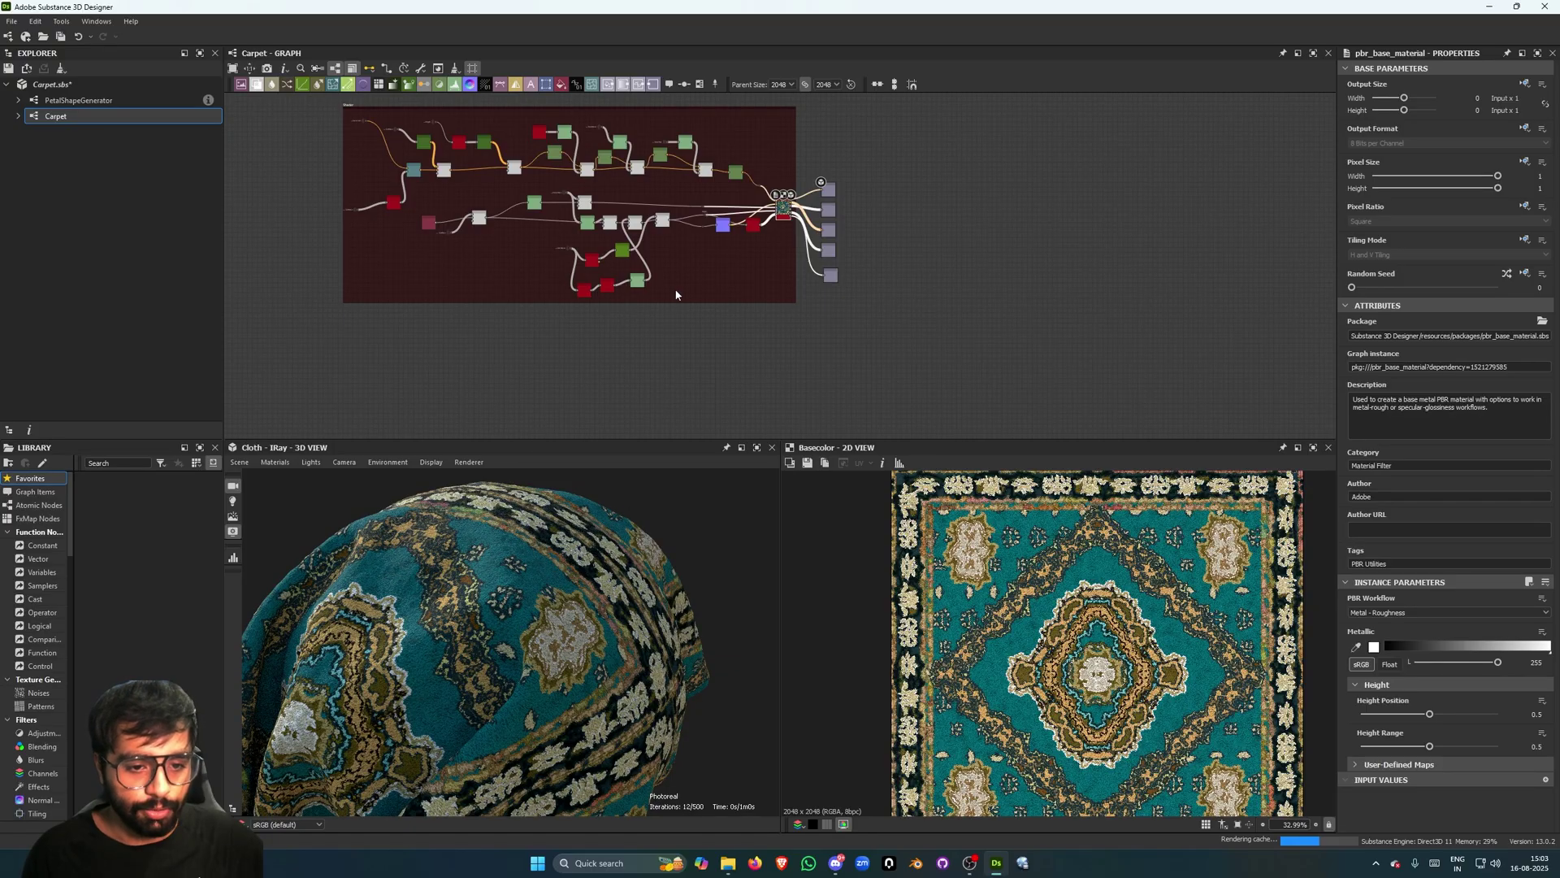
Examine the overall layout of the Carpet graph, including its coloured frames and the chain of node groups.
scroll(685, 271, down, 8)
middle_drag(675, 188, 726, 312)
scroll(630, 181, down, 1)
middle_drag(630, 181, 709, 119)
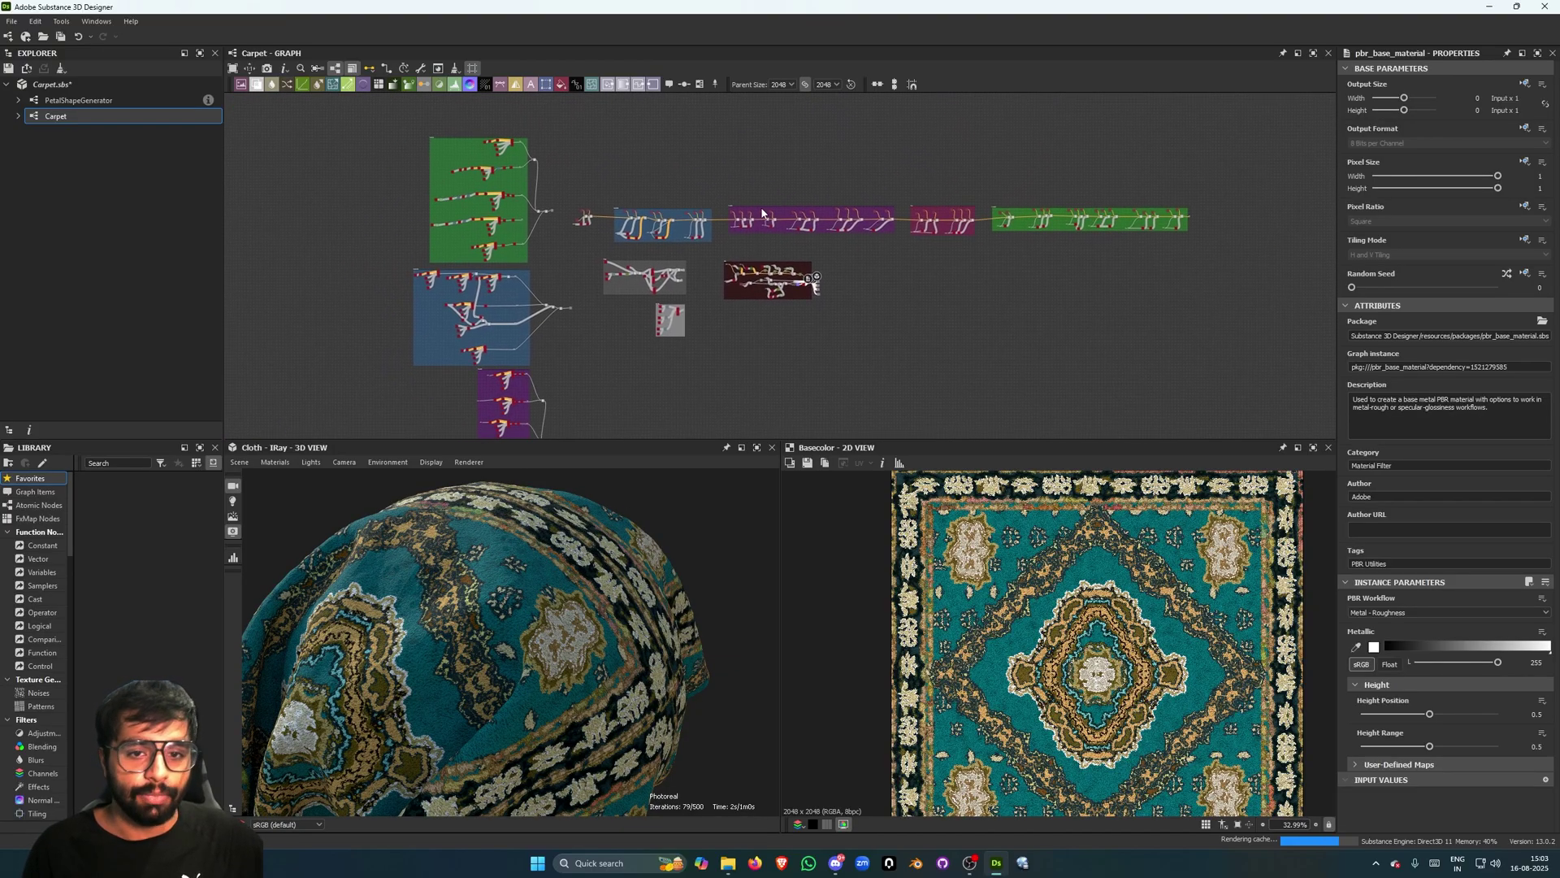
middle_drag(763, 213, 737, 210)
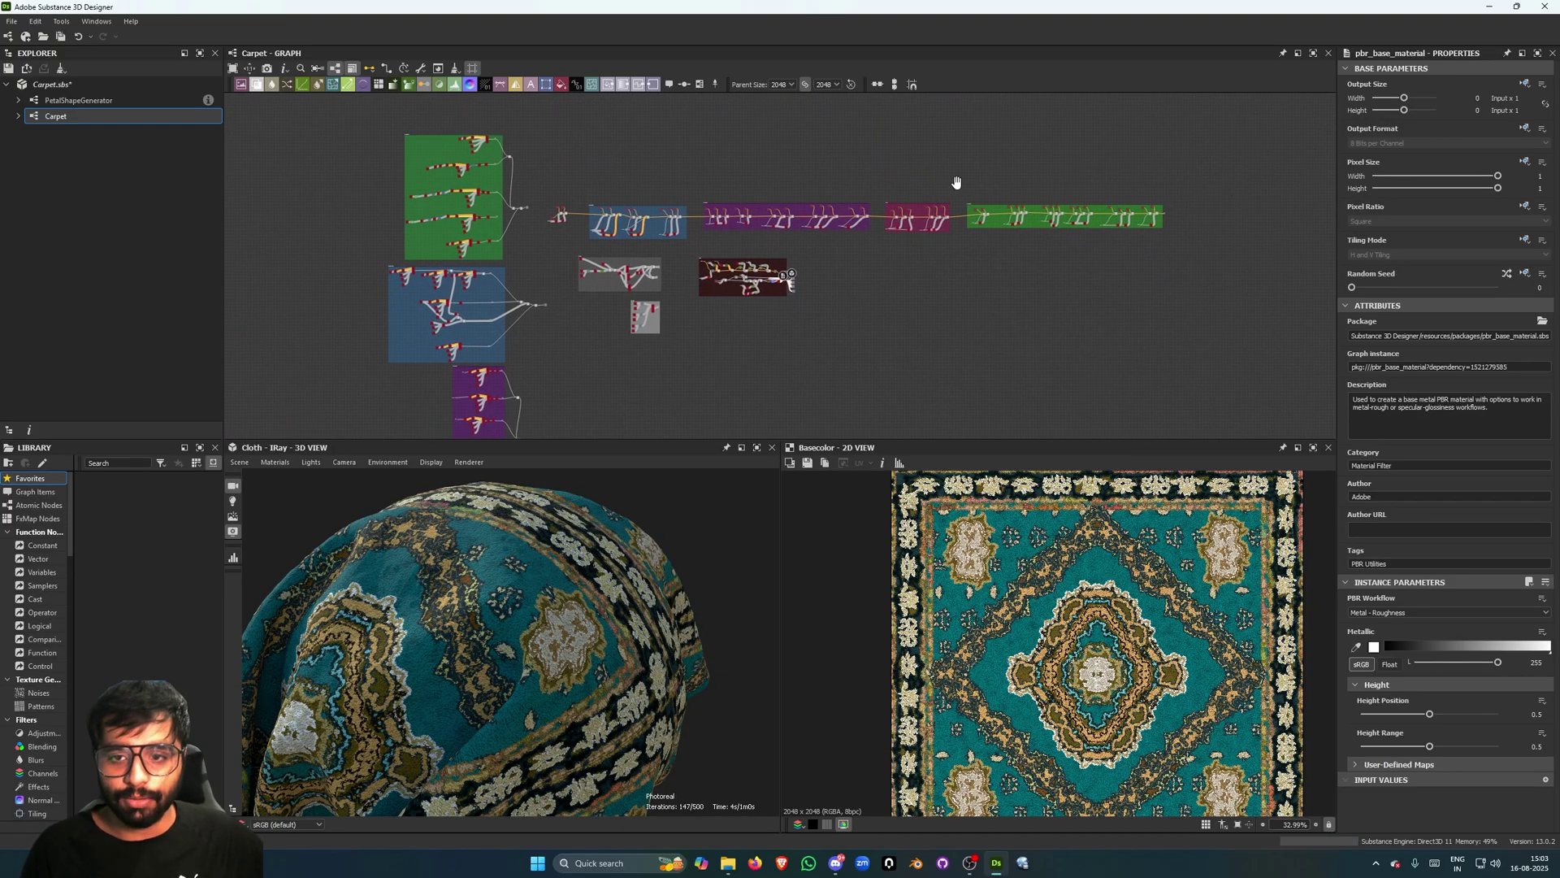
middle_drag(956, 182, 949, 175)
middle_drag(902, 328, 819, 302)
middle_drag(689, 159, 684, 168)
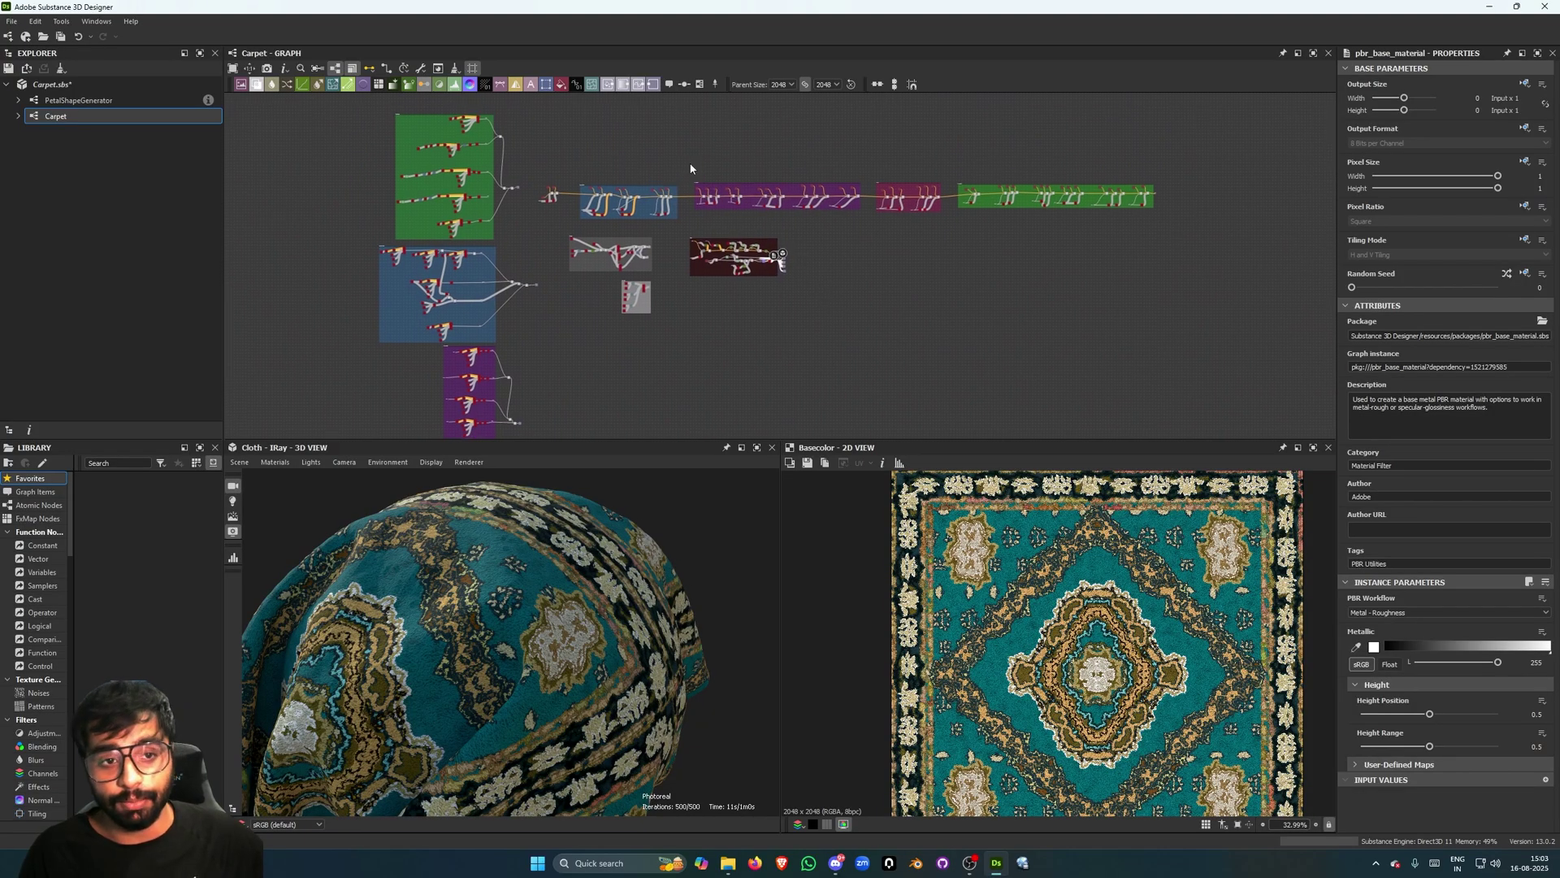
middle_drag(545, 110, 531, 135)
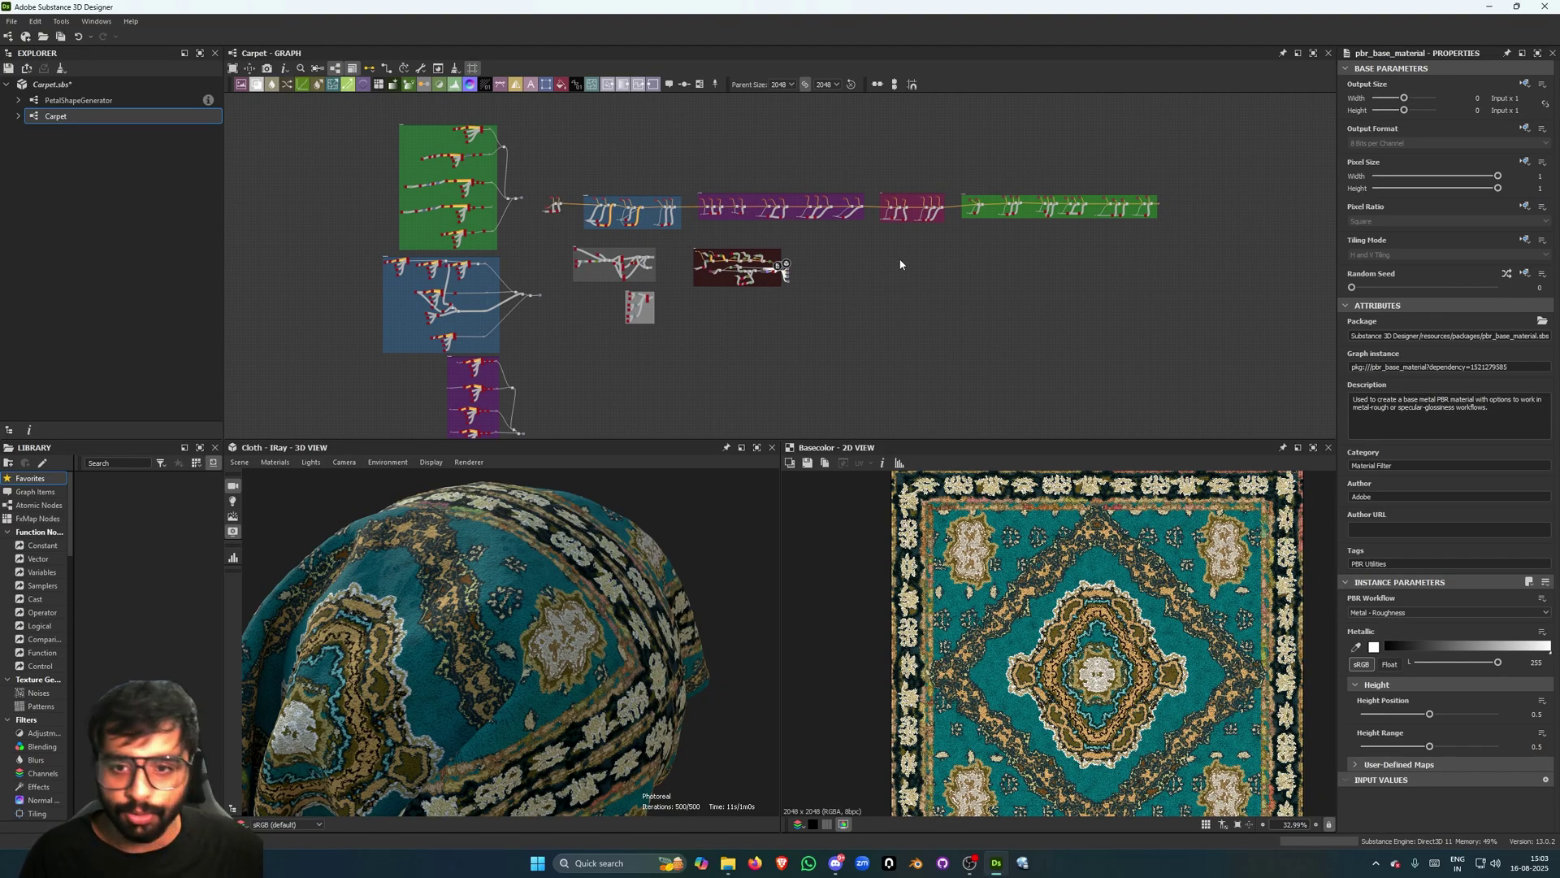
middle_drag(486, 130, 472, 127)
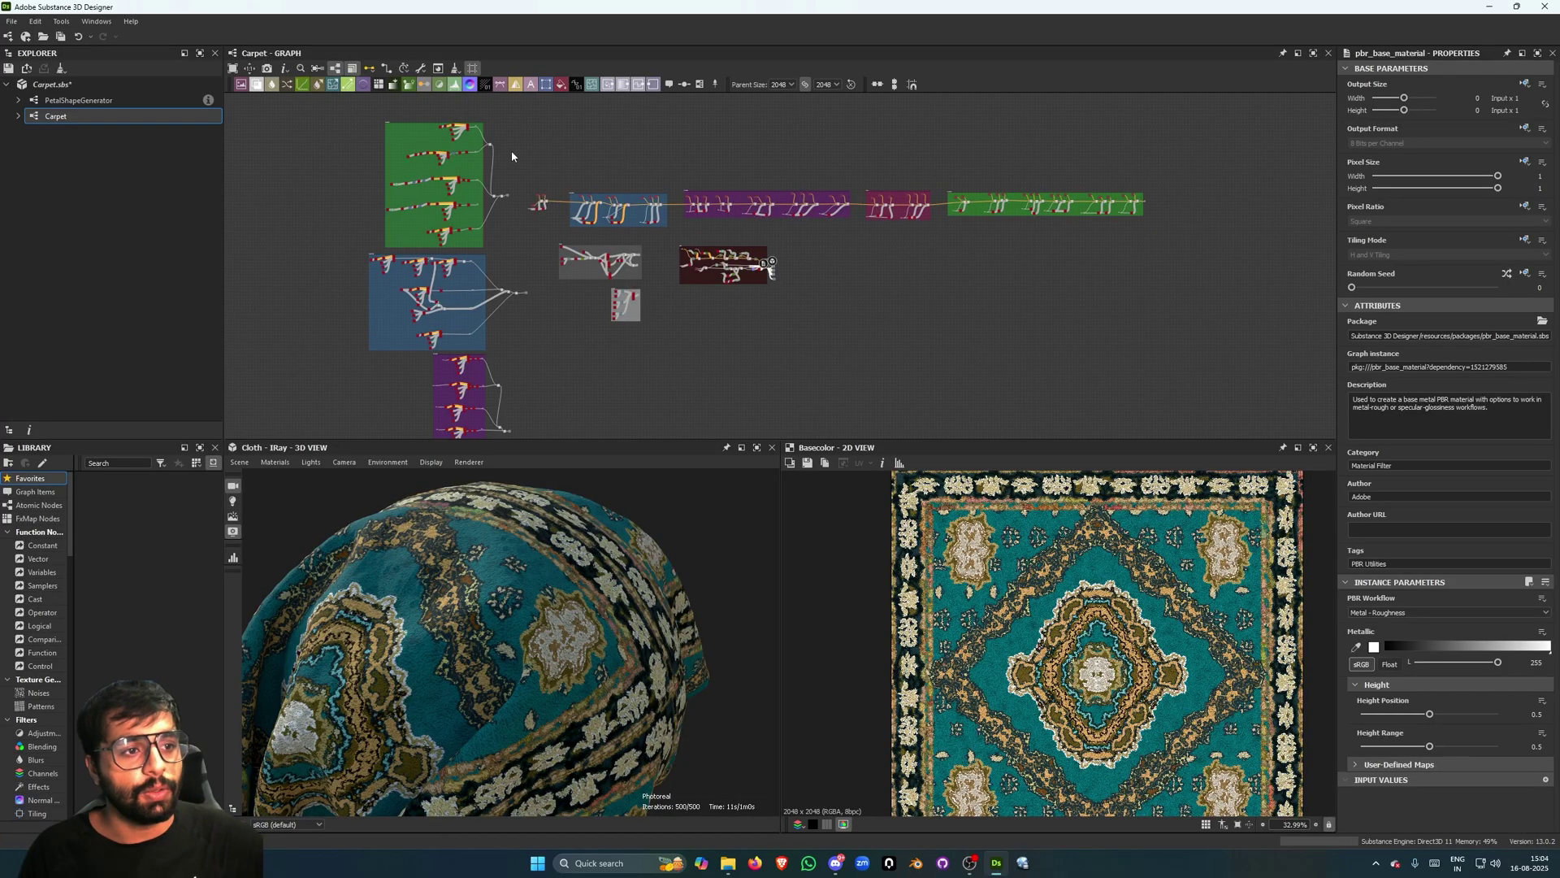
Open the PetalShapeGenerator graph and look over its node network up to the outputs.
click(71, 103)
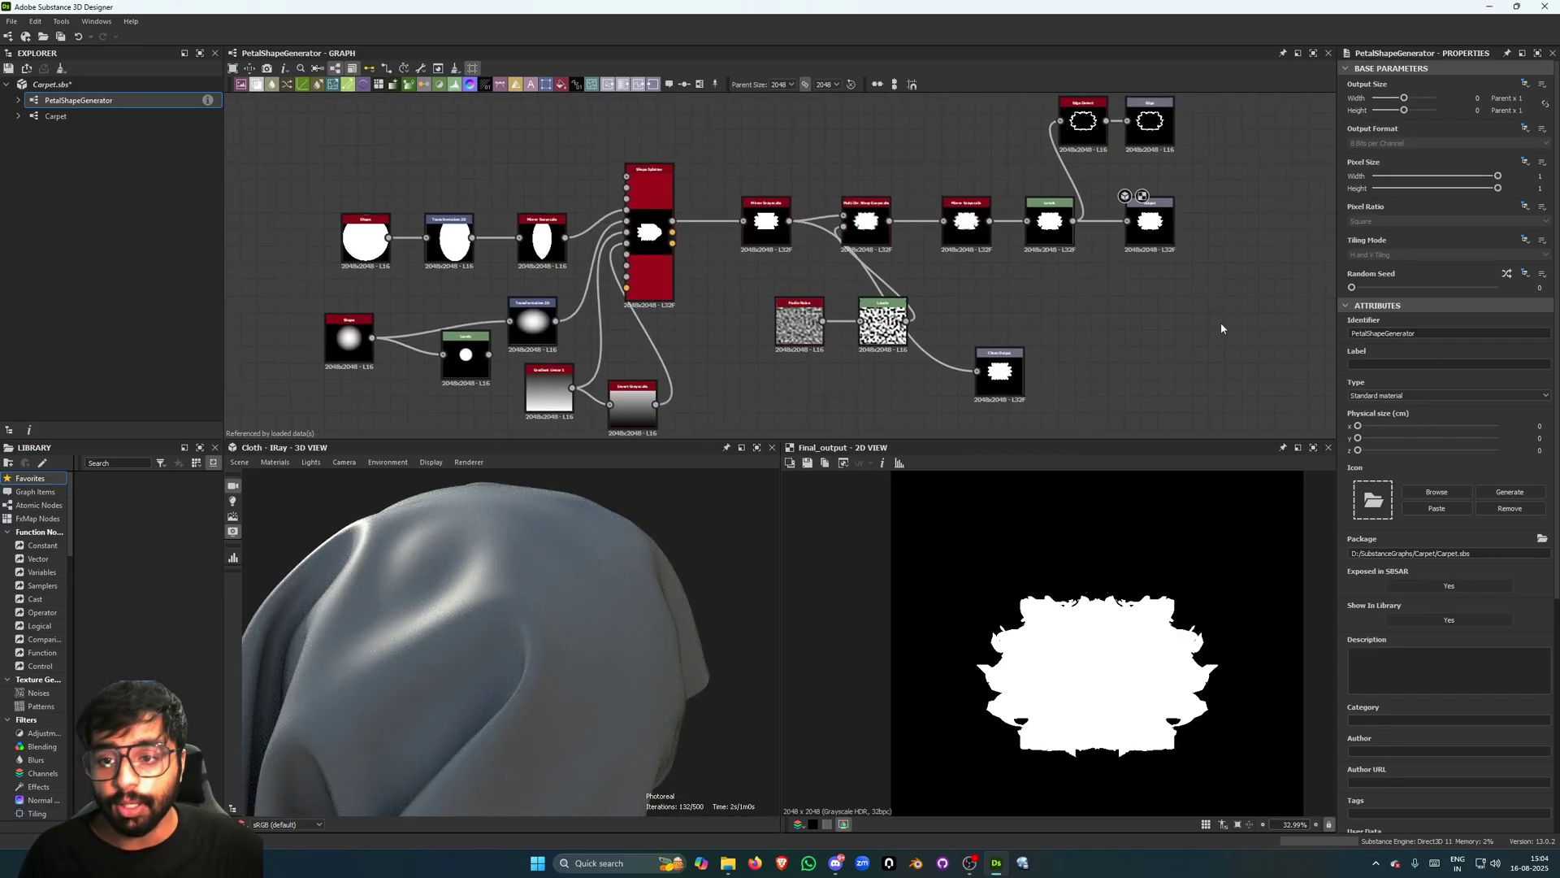
middle_drag(890, 182, 939, 179)
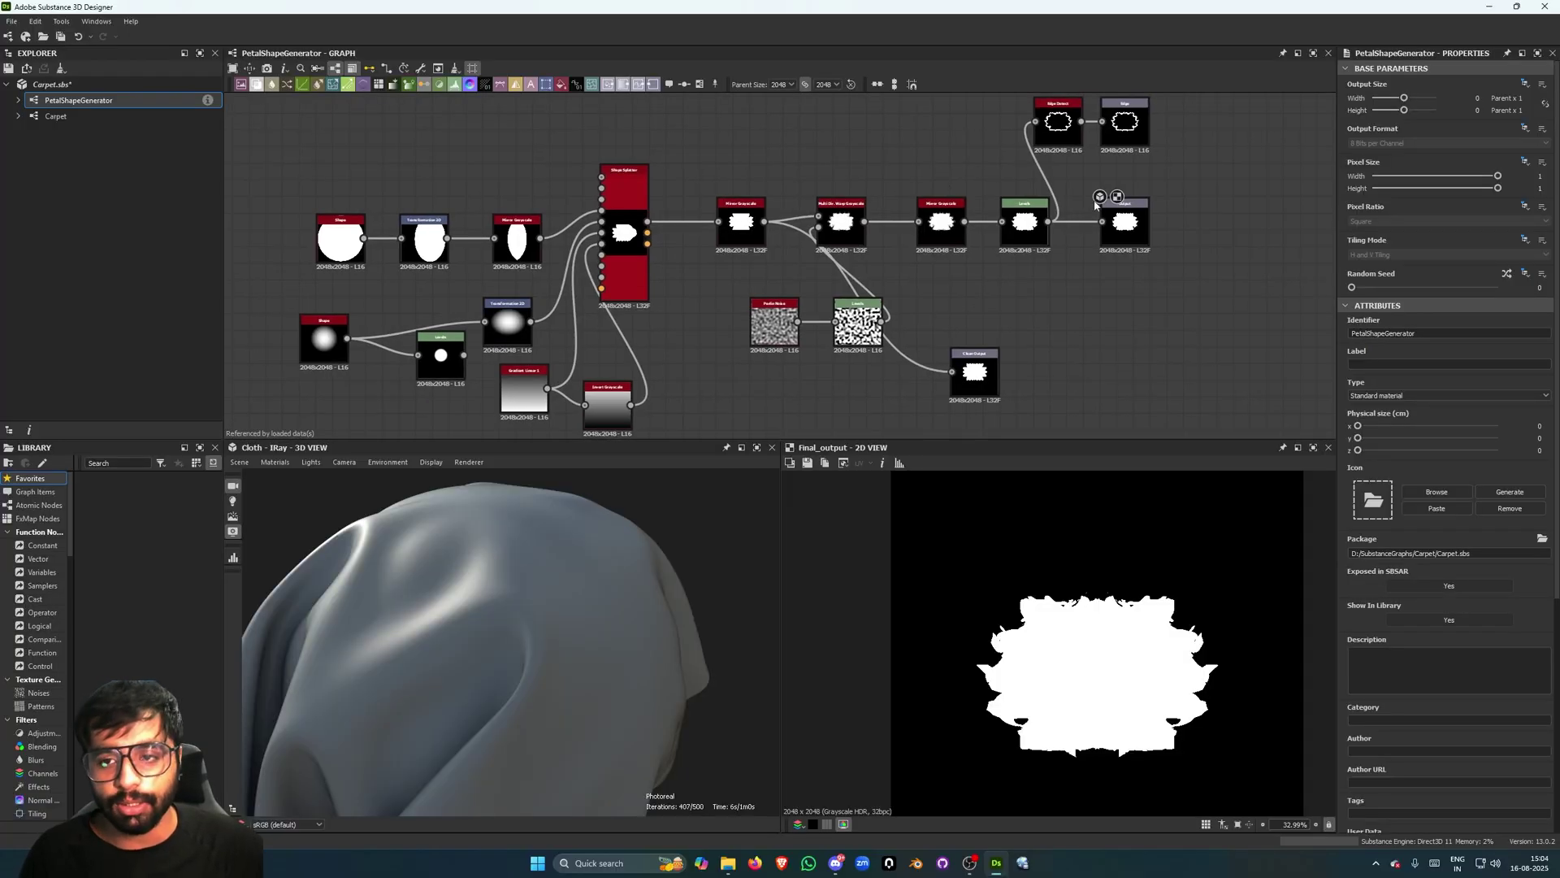
middle_drag(725, 168, 719, 164)
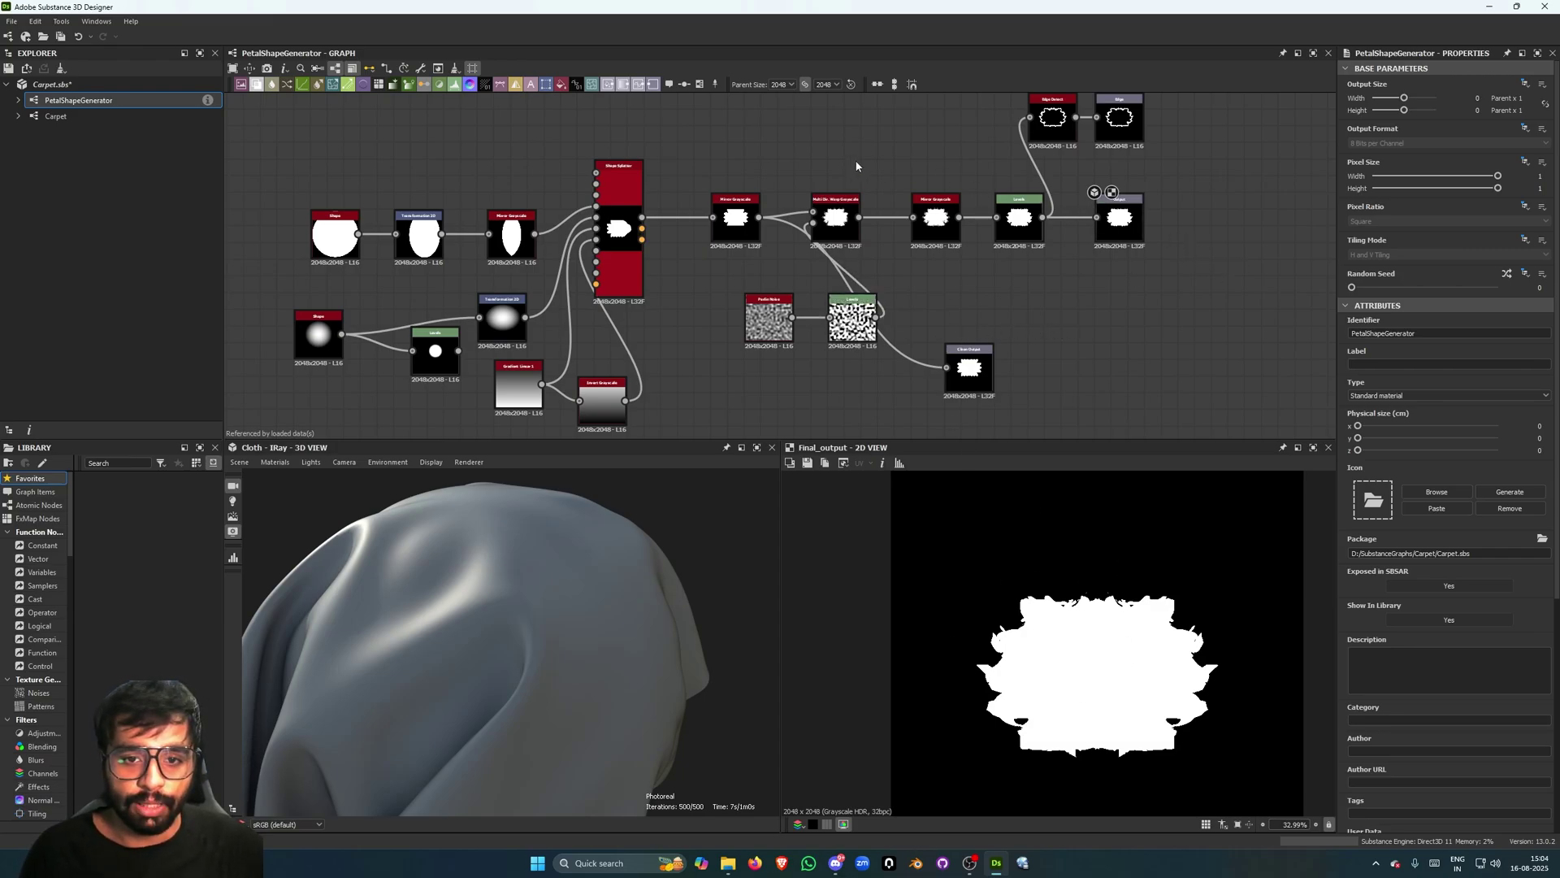
Return to the Carpet graph and view its framed node groups with the base color map.
double_click(82, 117)
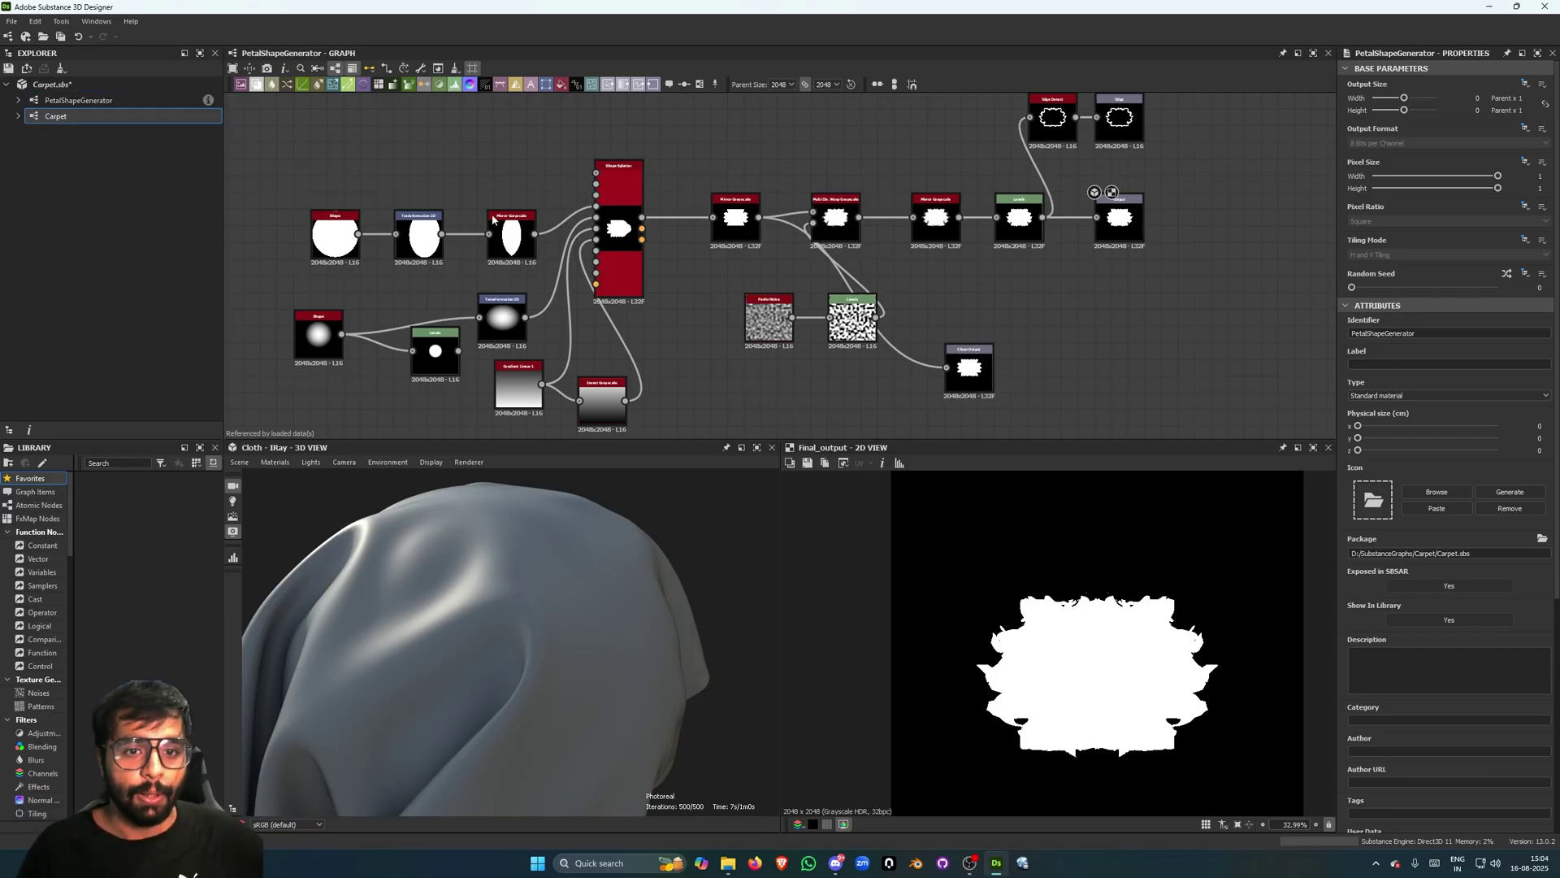
scroll(749, 291, up, 5)
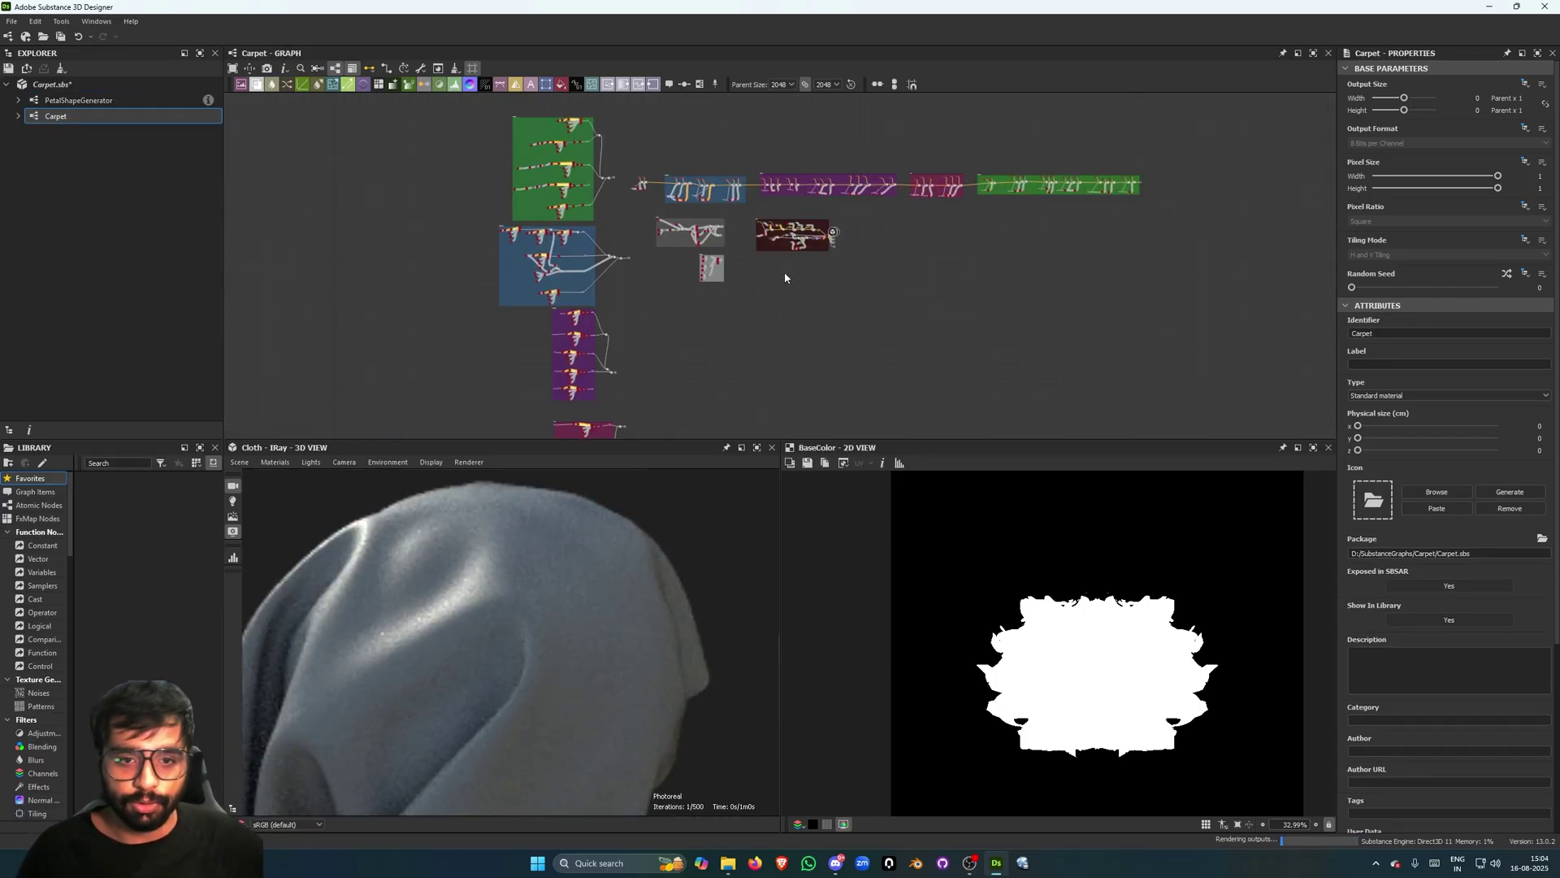
scroll(704, 291, down, 3)
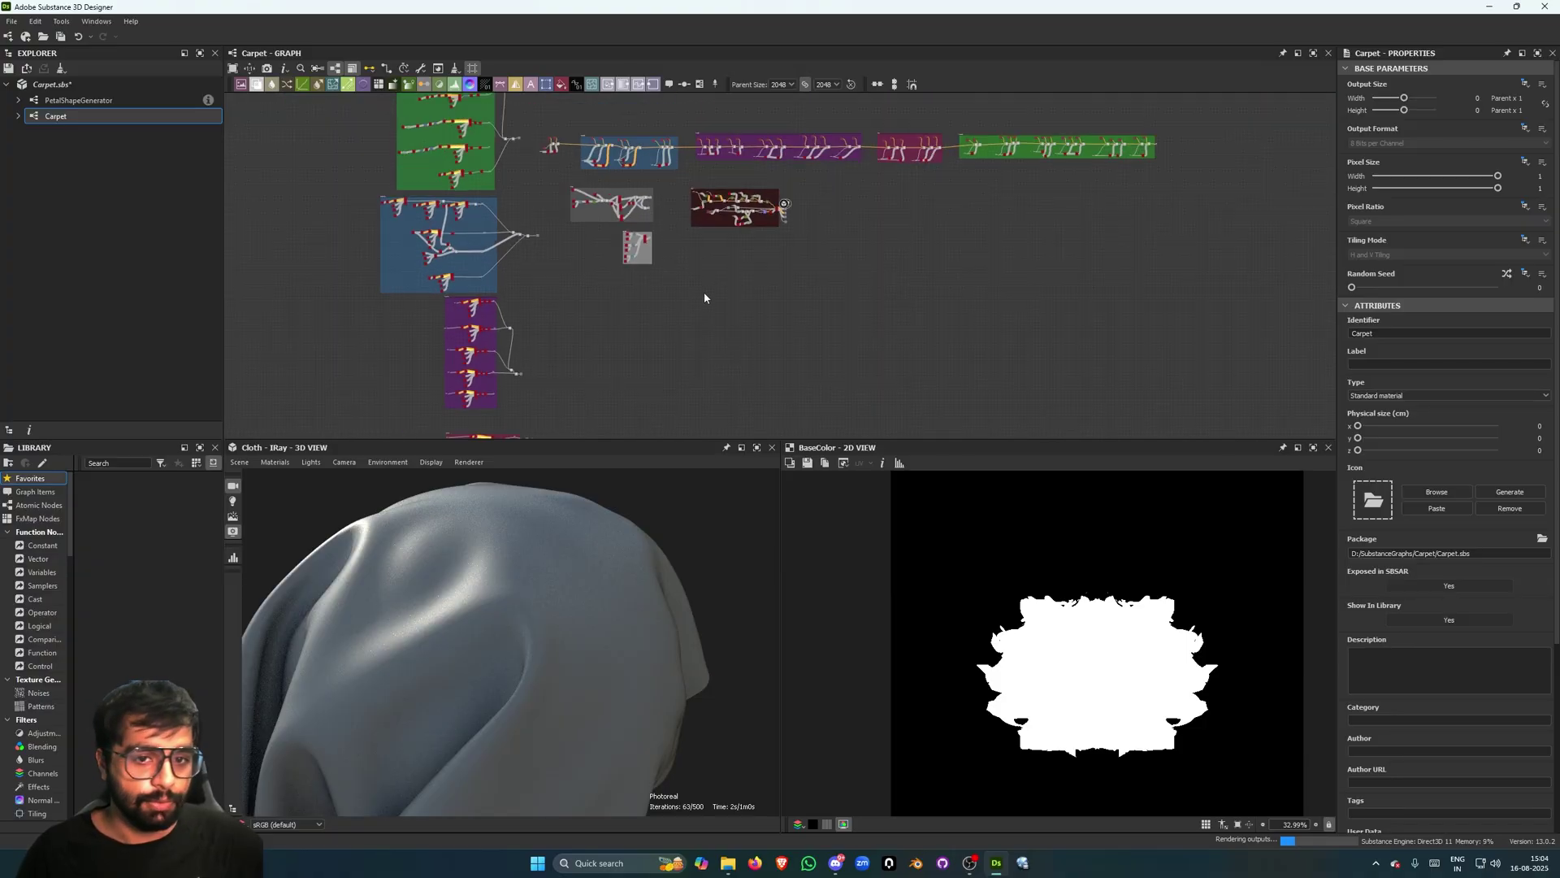
click(12, 22)
mouse_move(49, 35)
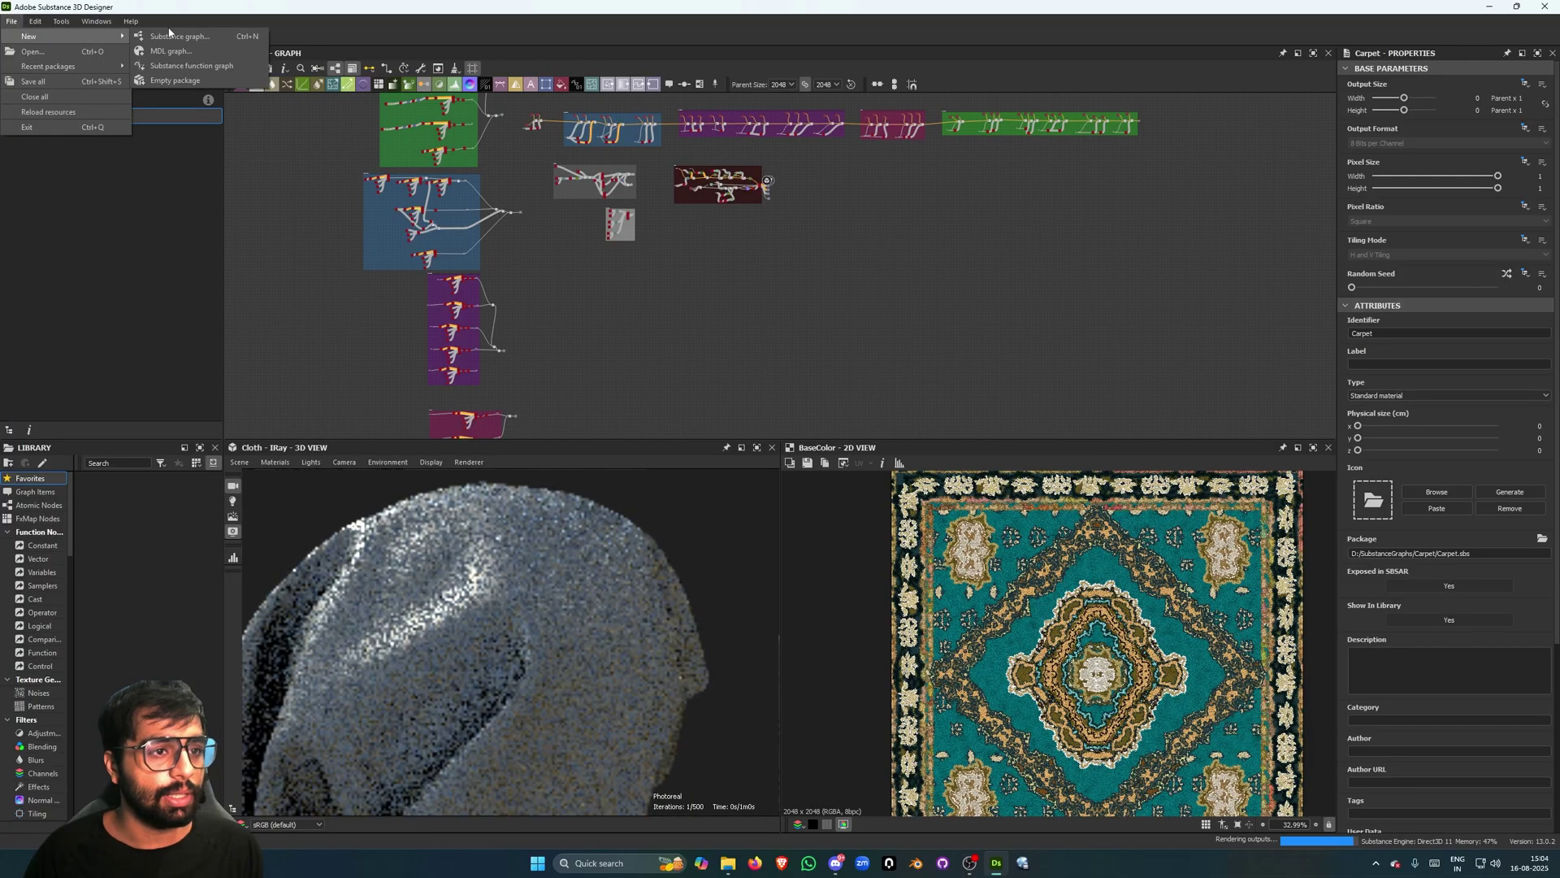
click(332, 145)
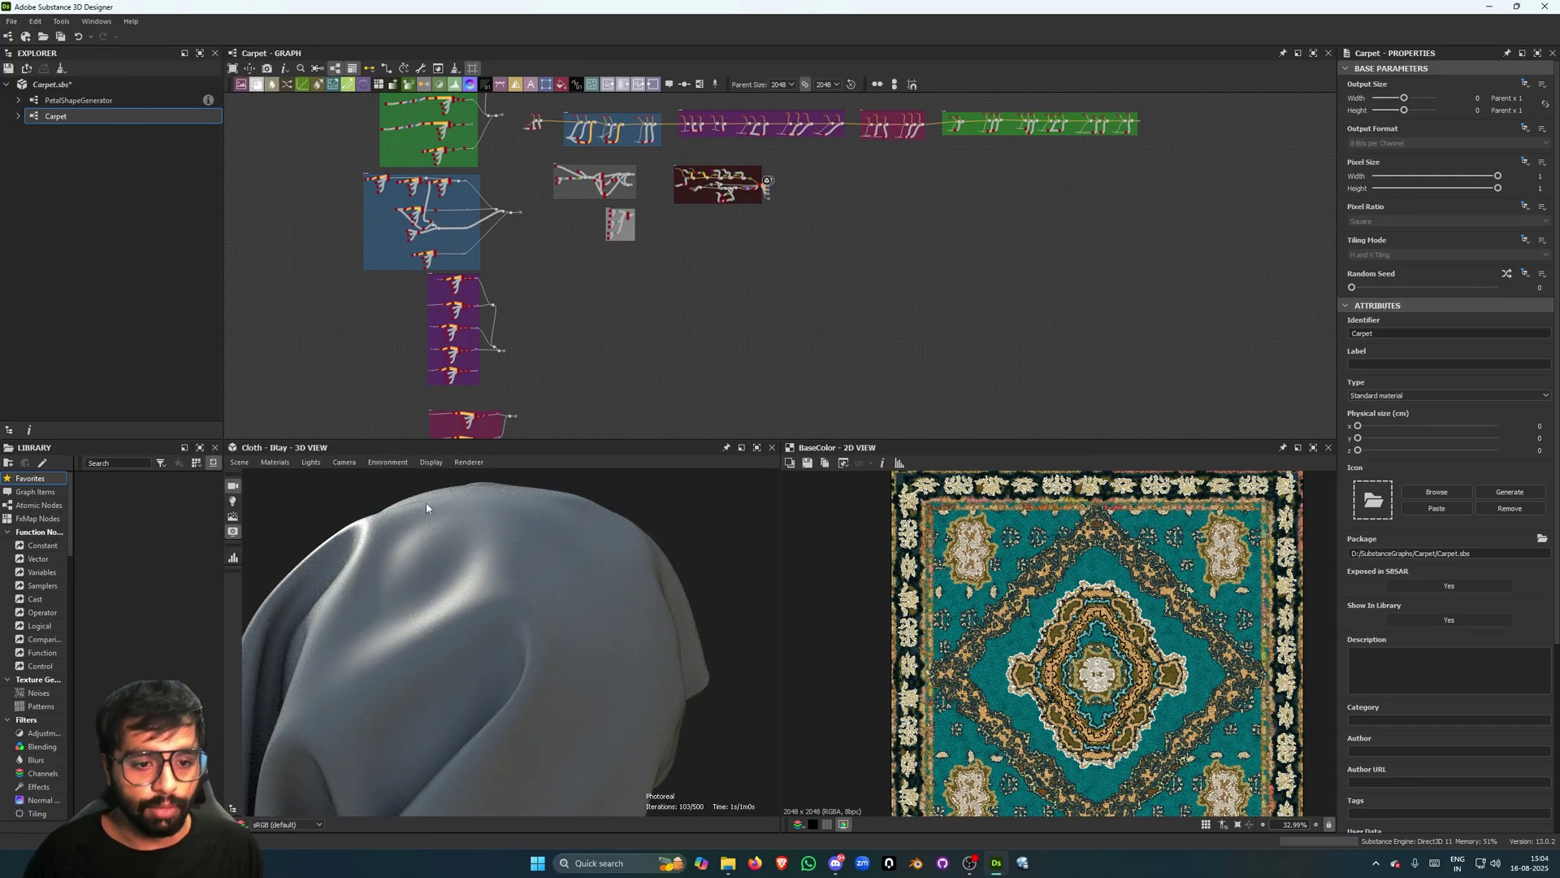
Switch the 3D view renderer from Iray to OpenGL.
click(469, 462)
click(474, 492)
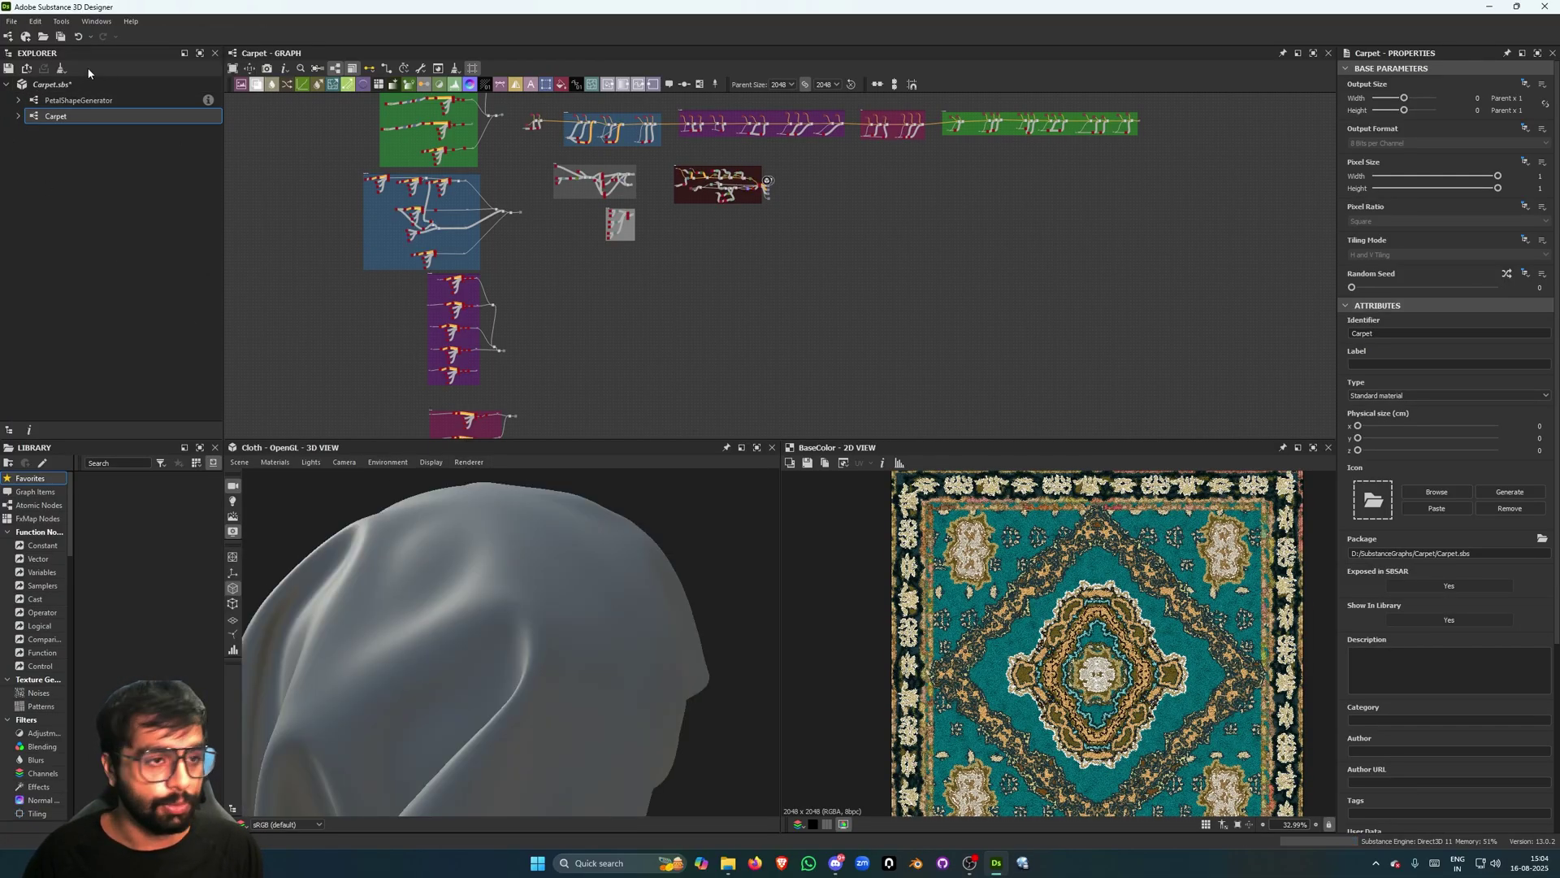
Create a new empty Substance graph in its own unsaved package.
click(11, 22)
mouse_move(49, 36)
click(181, 37)
key(Escape)
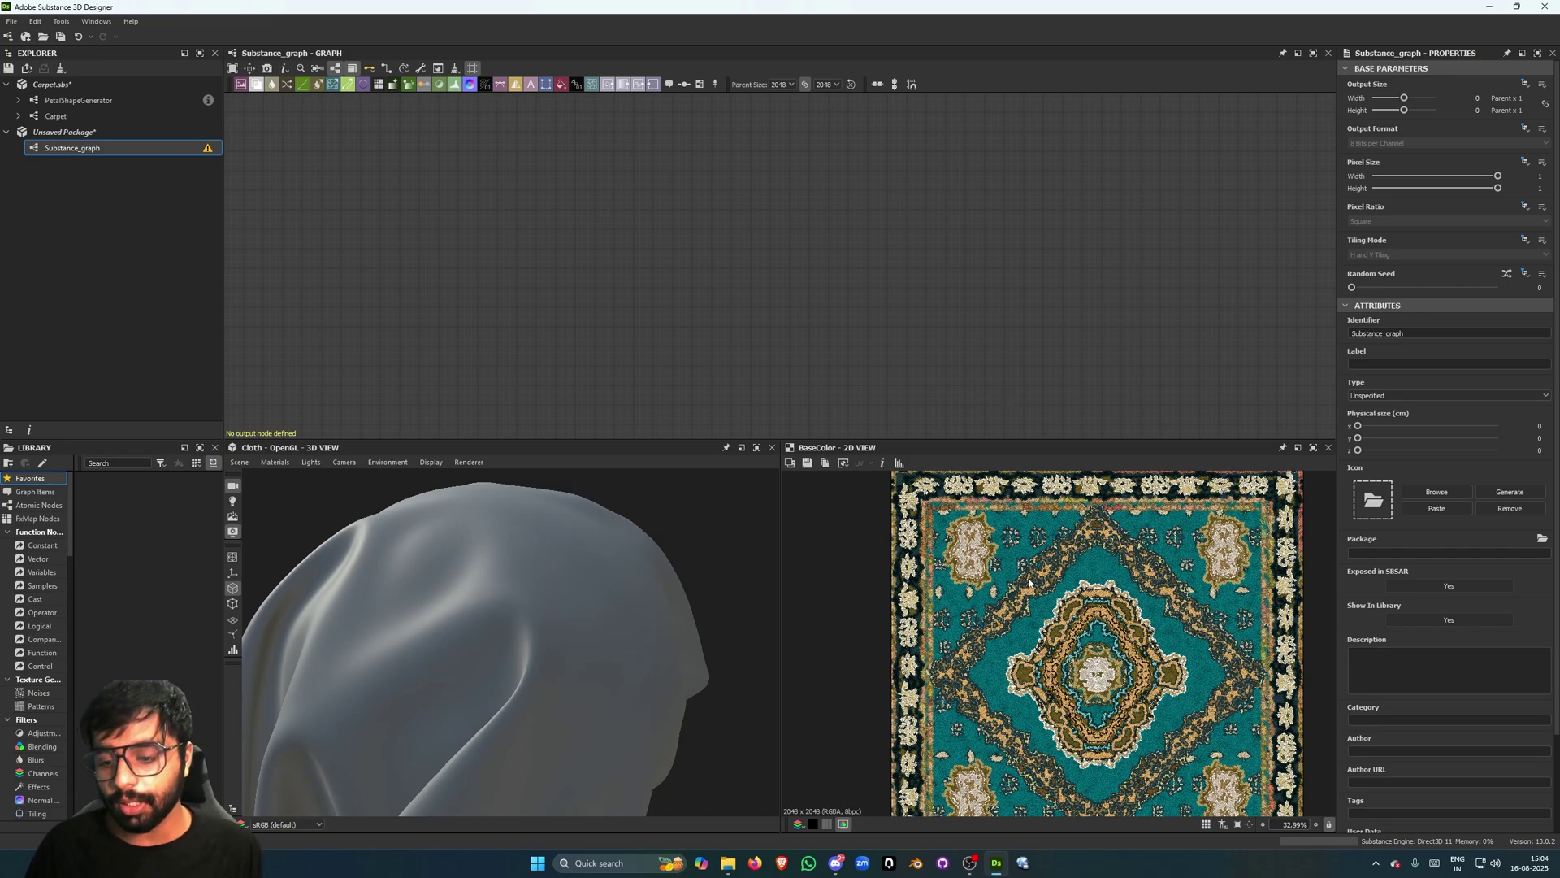
Examine the carpet's base color map up close, covering the central medallion, the diamond band, the corner motifs and the border.
scroll(1077, 654, down, 1)
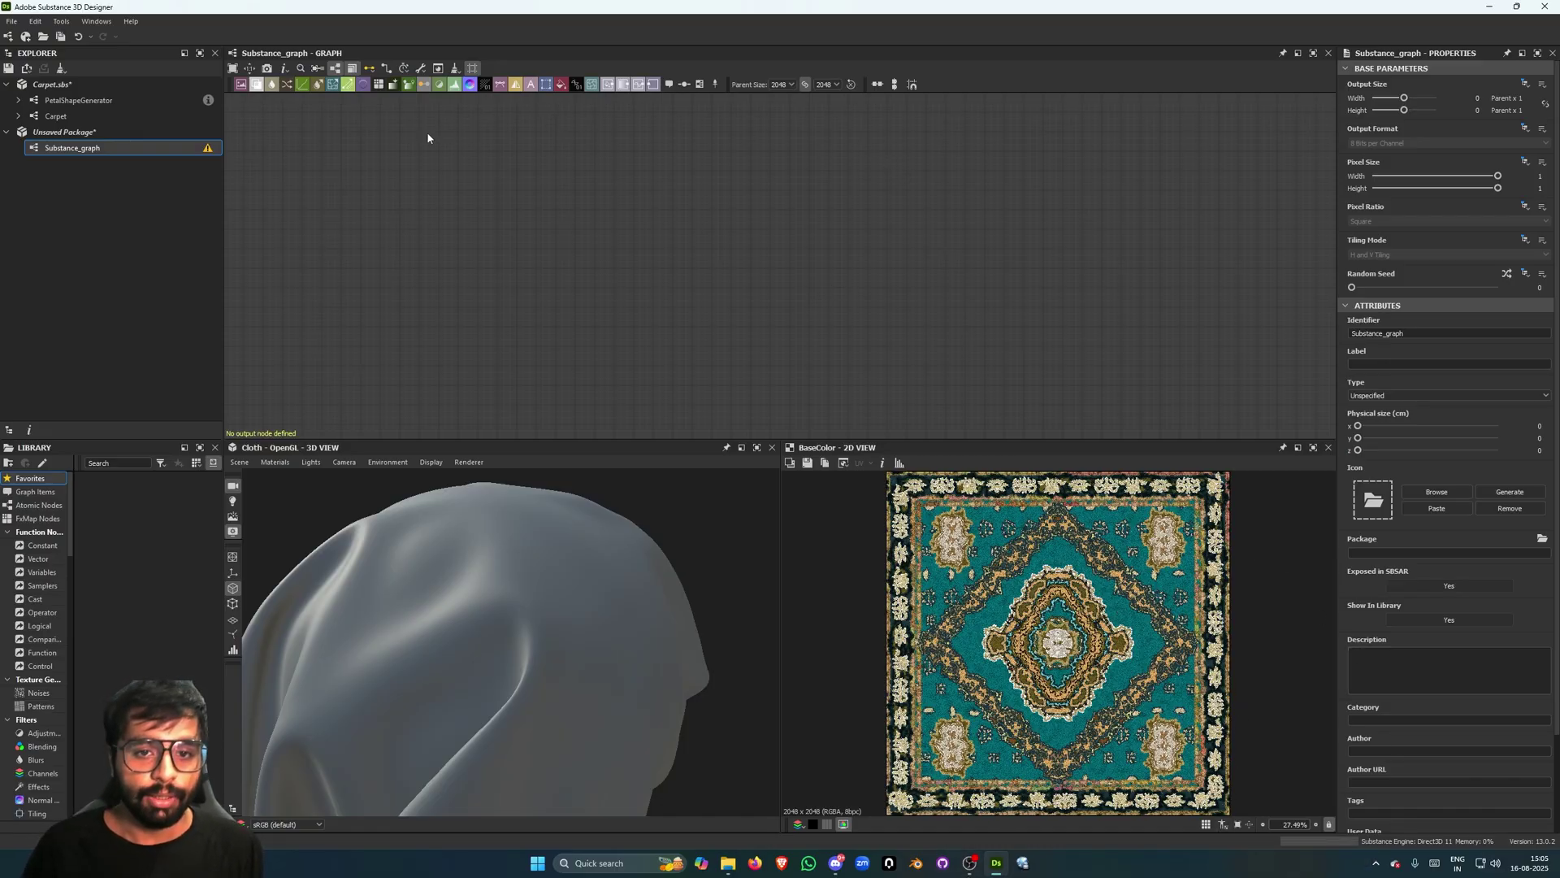
scroll(1130, 587, up, 5)
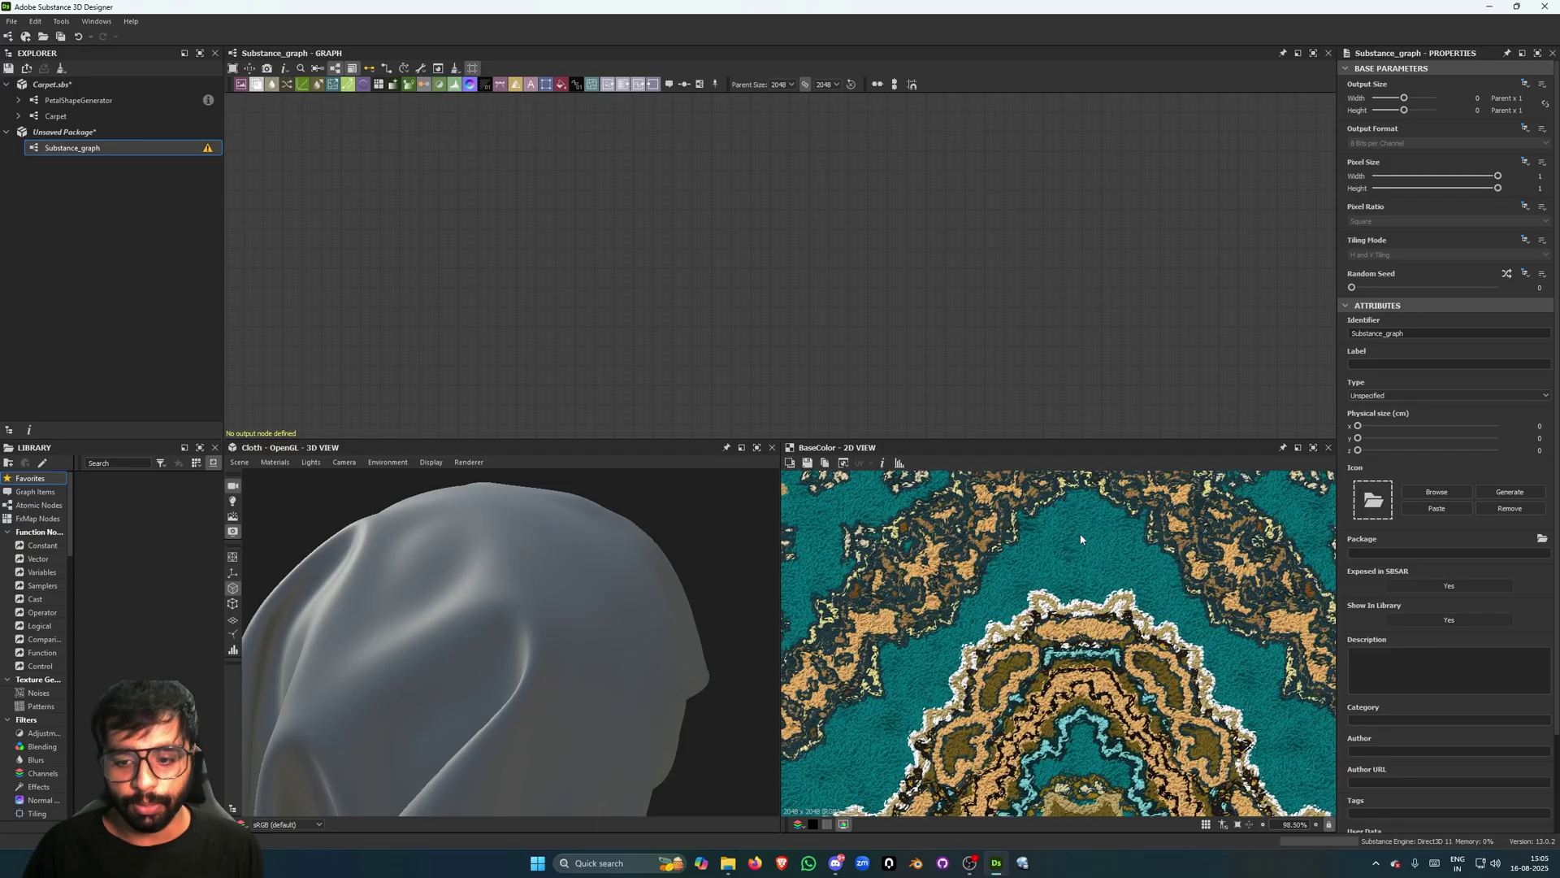
scroll(1083, 553, up, 3)
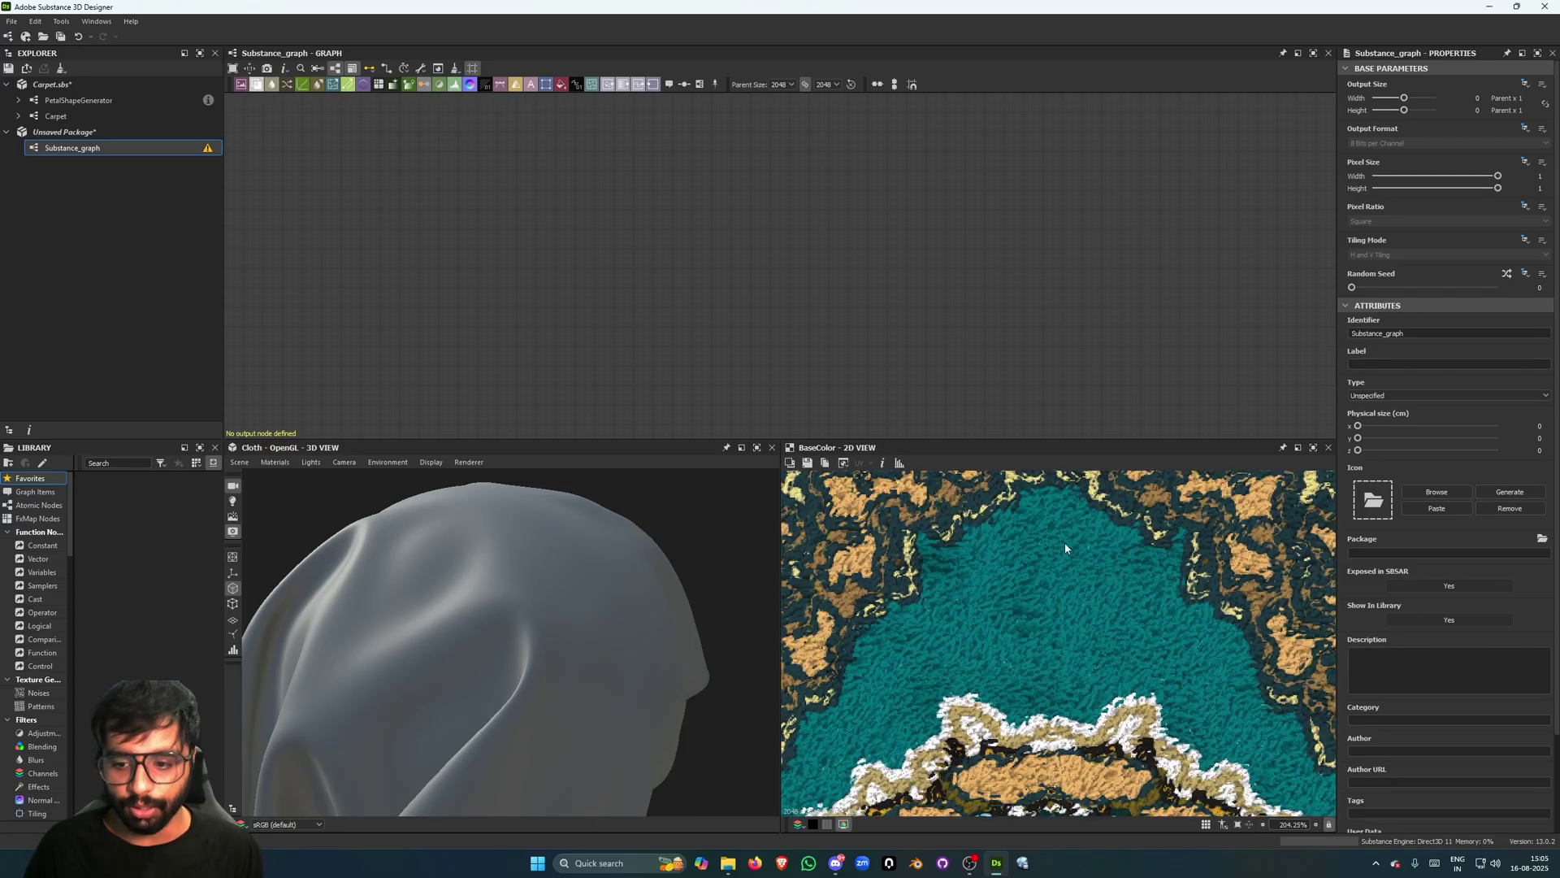
scroll(1103, 540, down, 4)
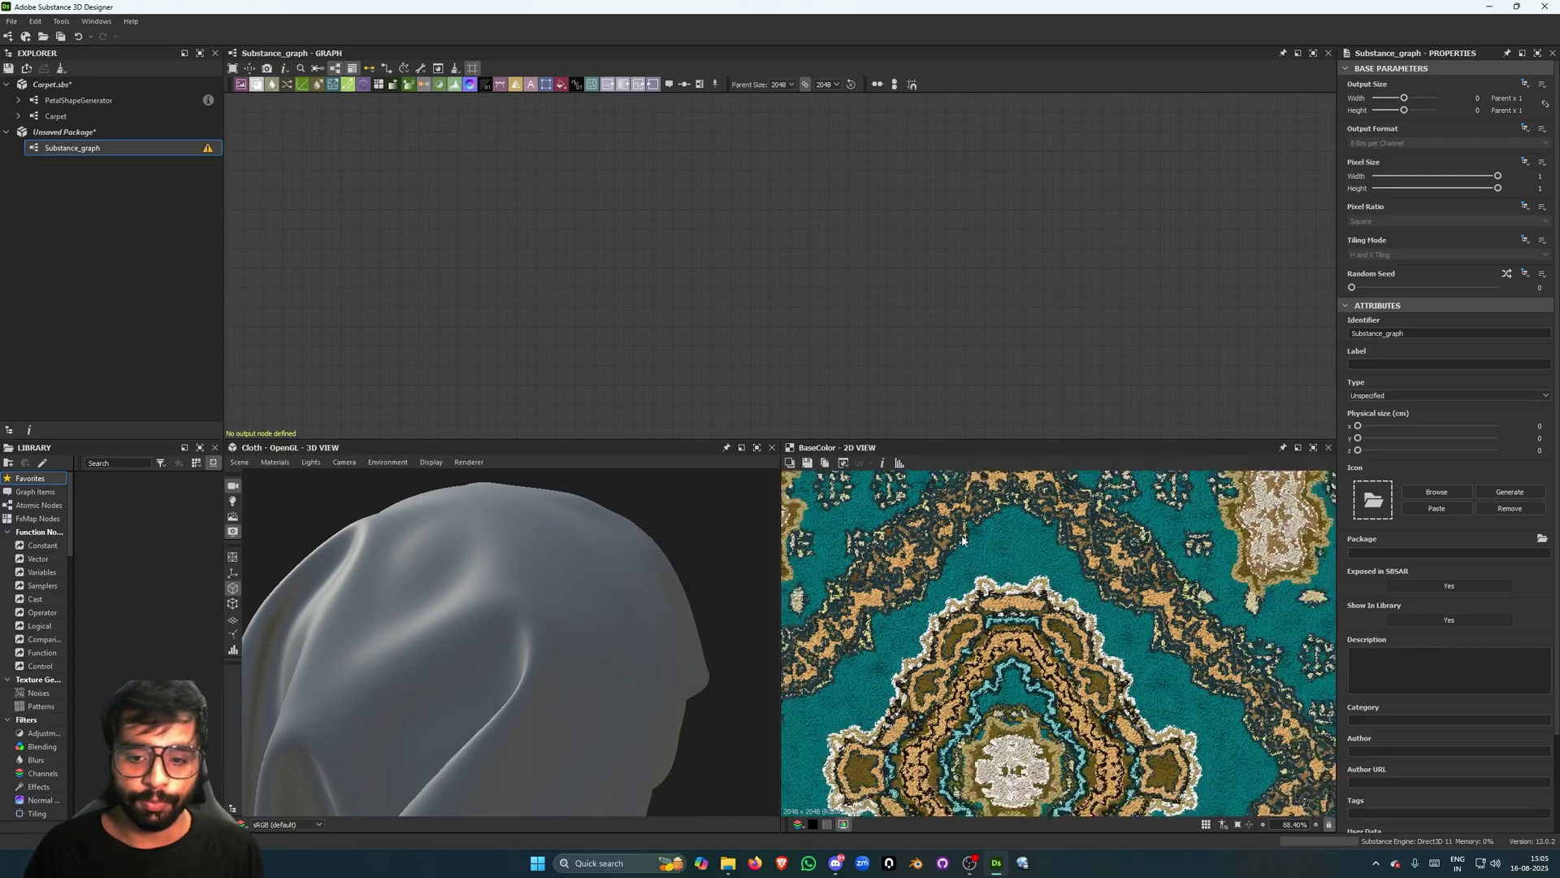
scroll(933, 555, down, 5)
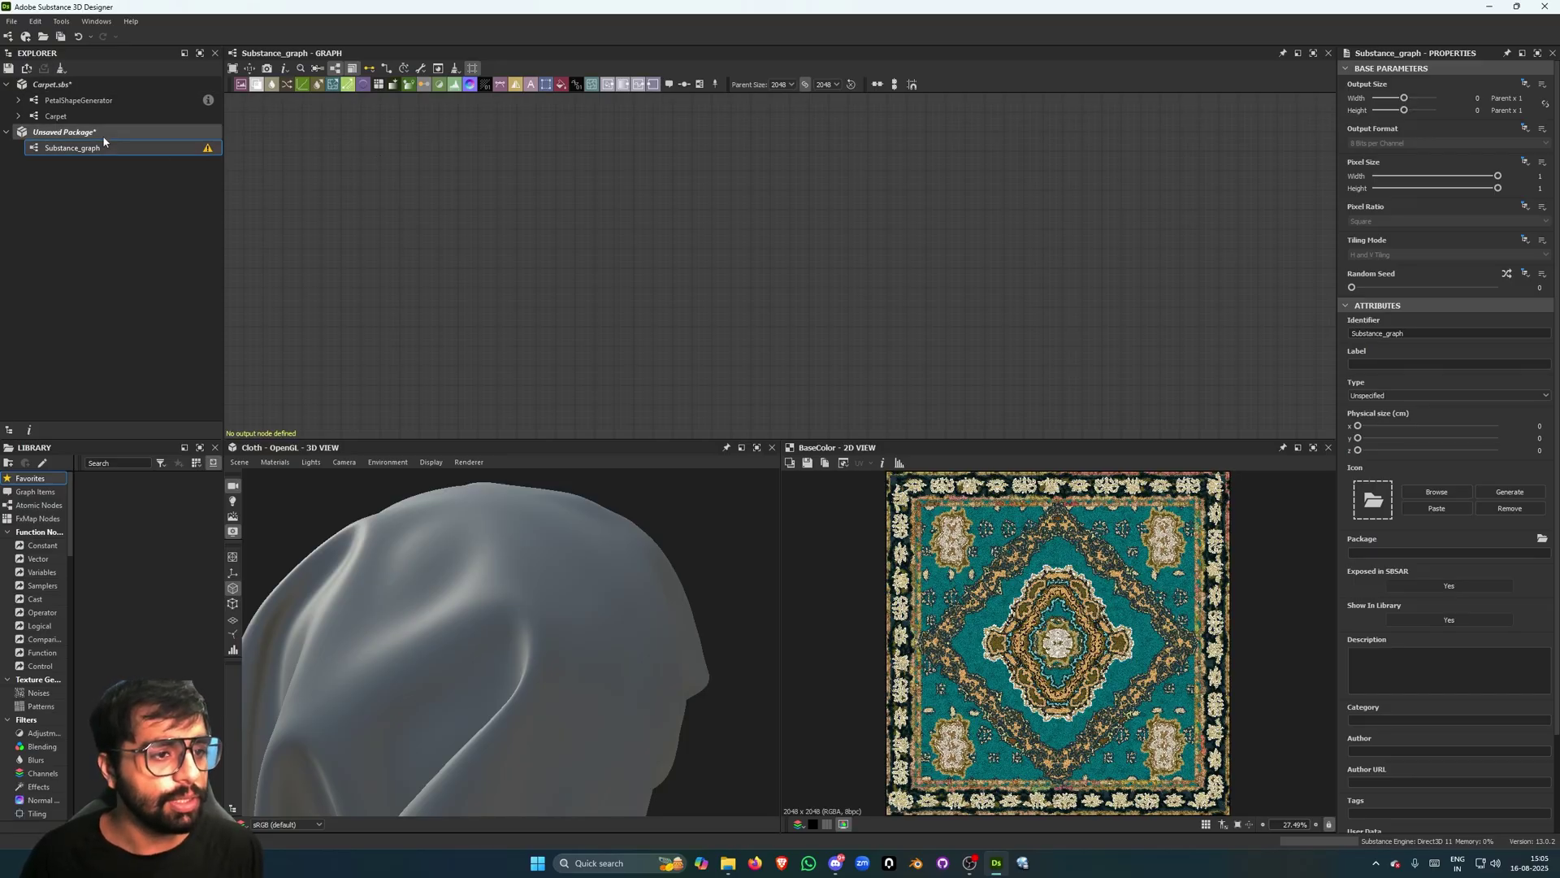
key(space)
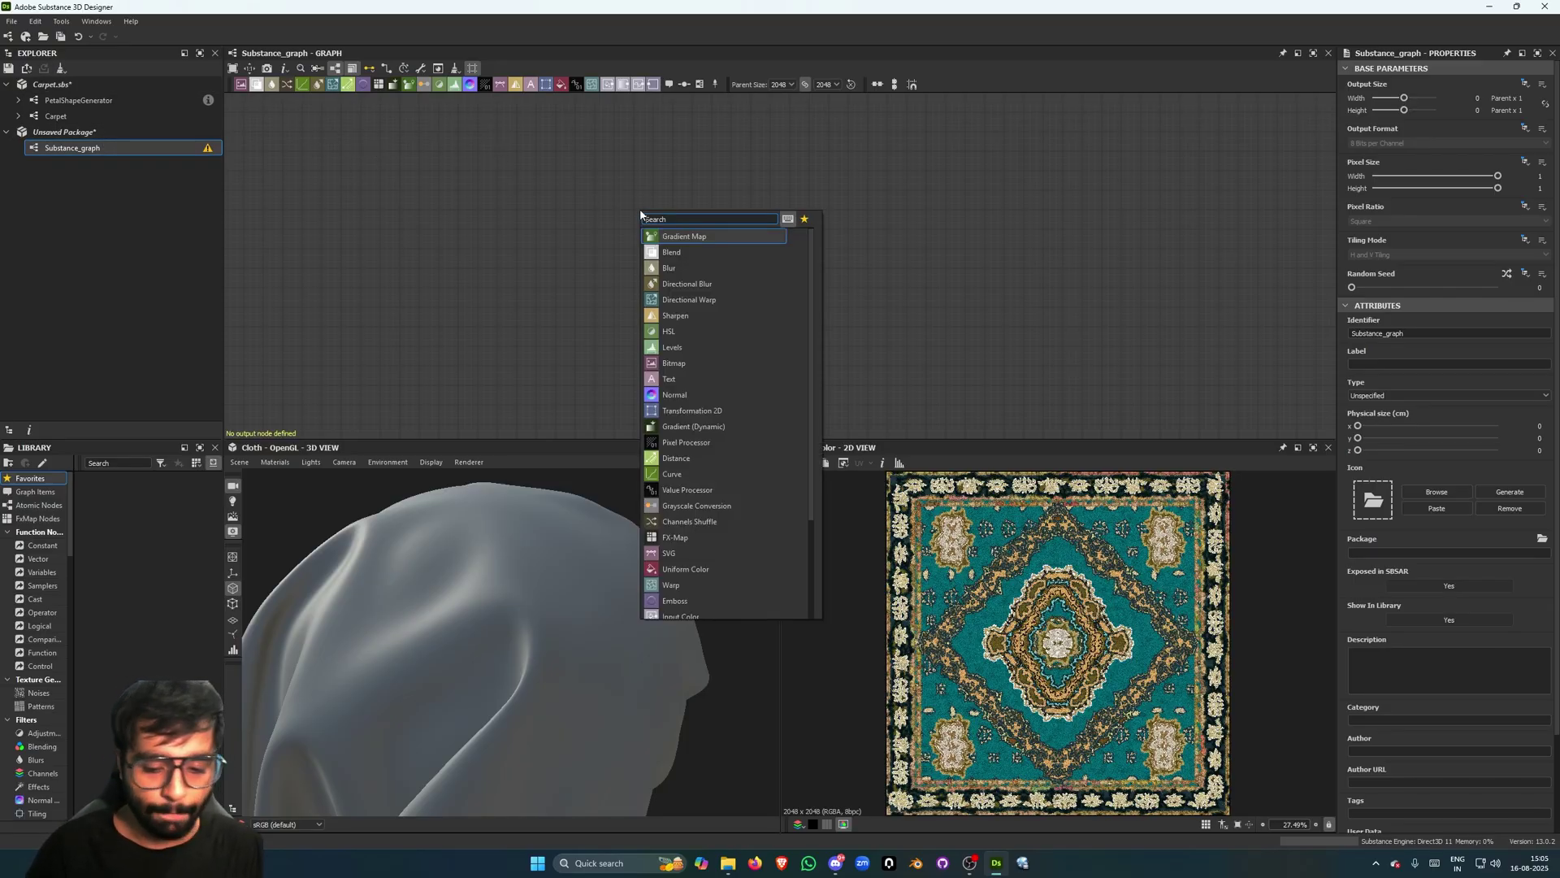
click(1010, 213)
scroll(1027, 623, up, 5)
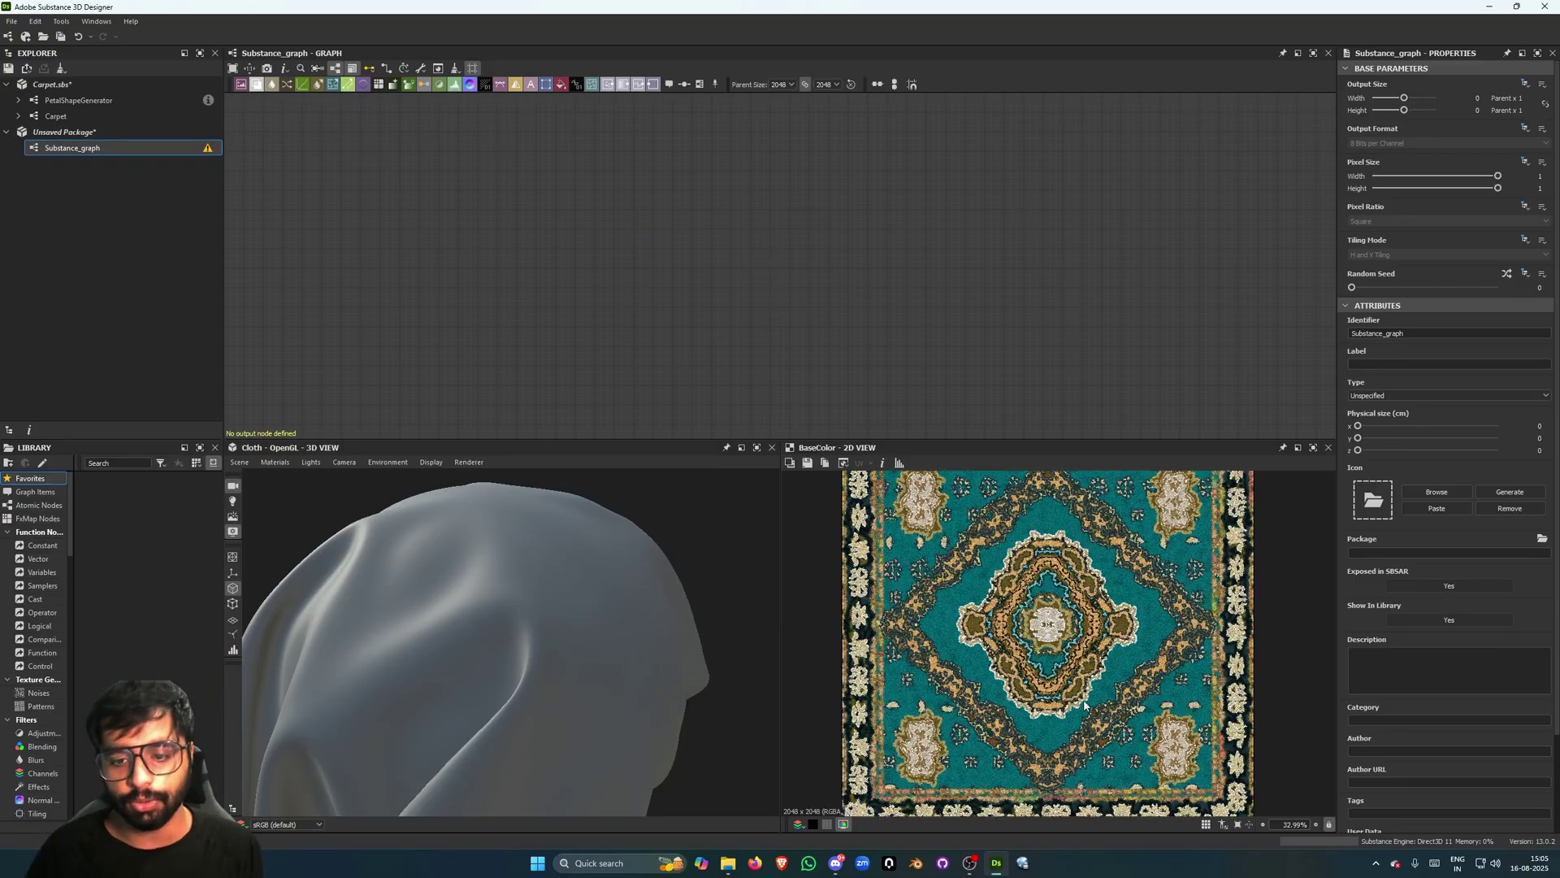
middle_drag(963, 531, 990, 609)
middle_drag(914, 530, 888, 653)
middle_drag(1072, 550, 989, 566)
middle_drag(1184, 571, 1157, 561)
scroll(1138, 601, down, 6)
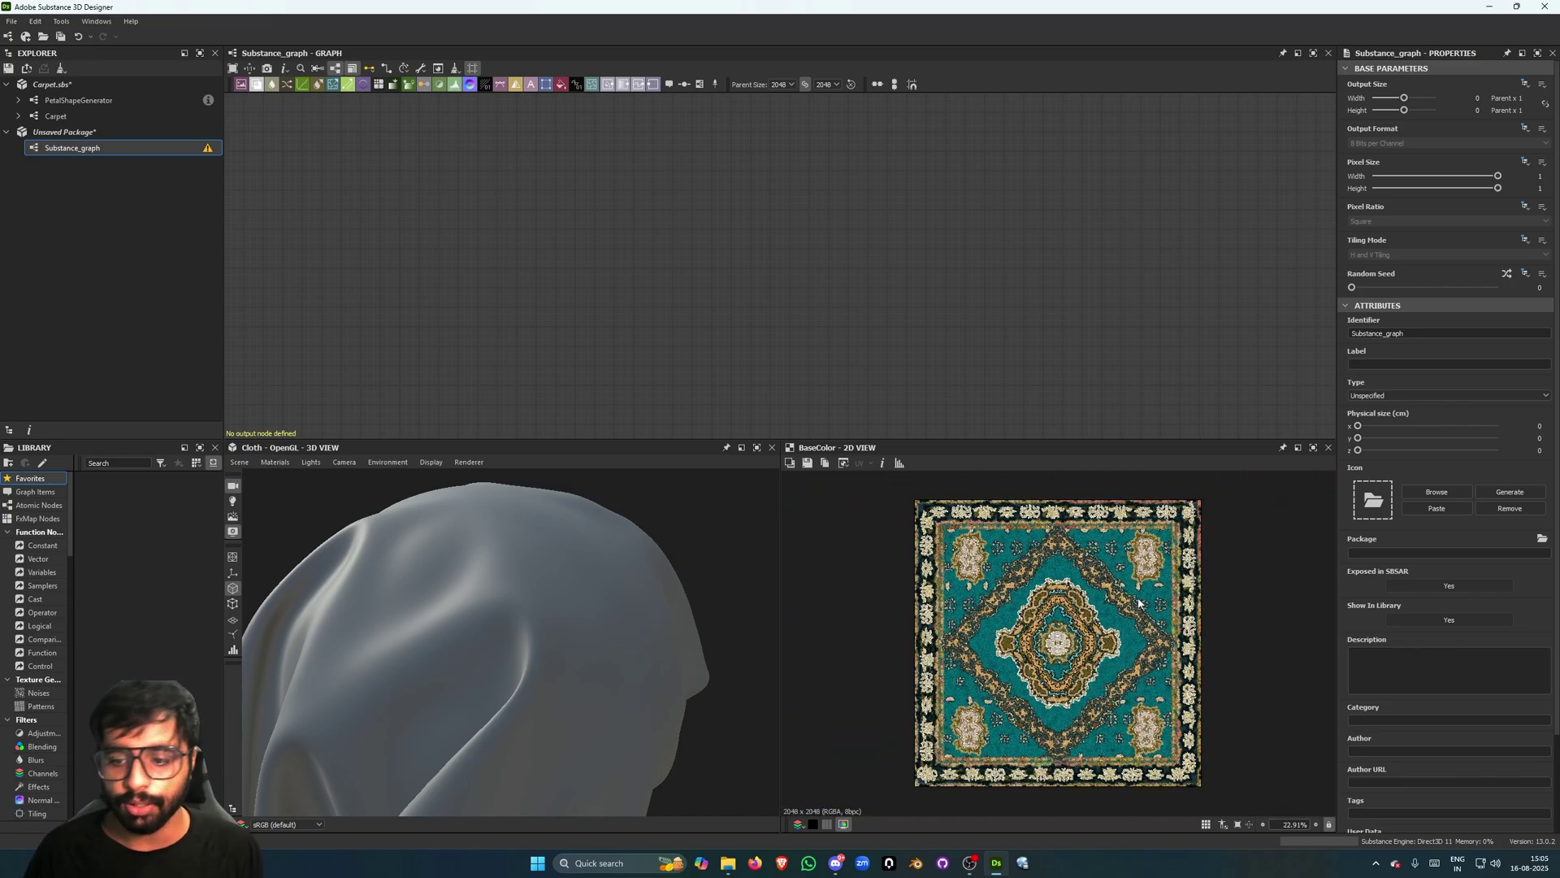
scroll(1065, 583, up, 1)
Add a Shape node to the empty graph and set its pattern to Disc.
key(space)
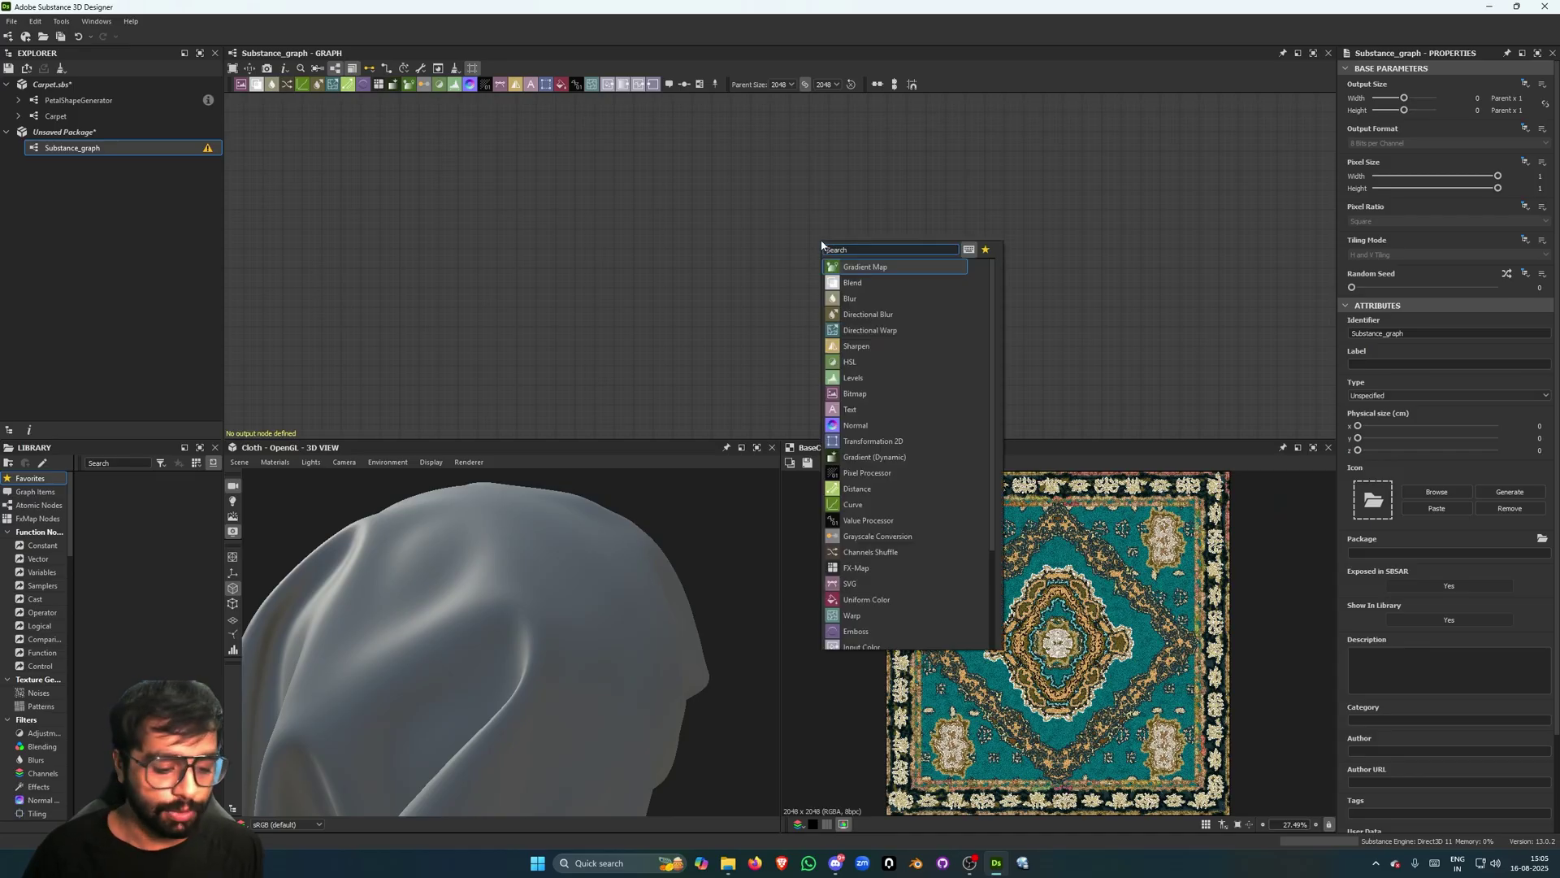
text(shape)
key(Return)
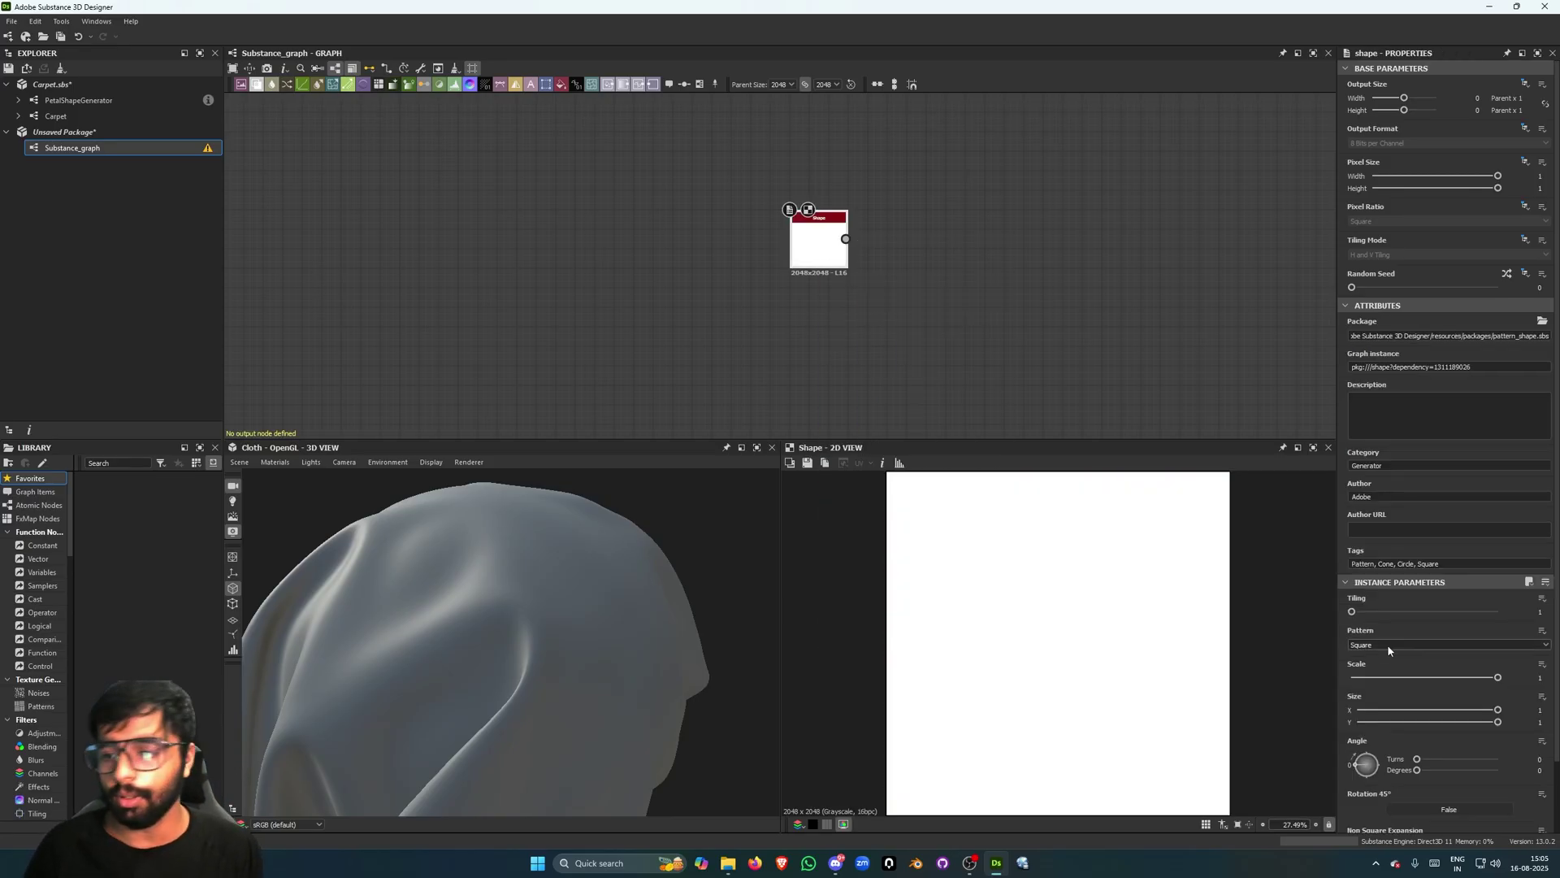
click(1395, 645)
click(1391, 663)
click(885, 335)
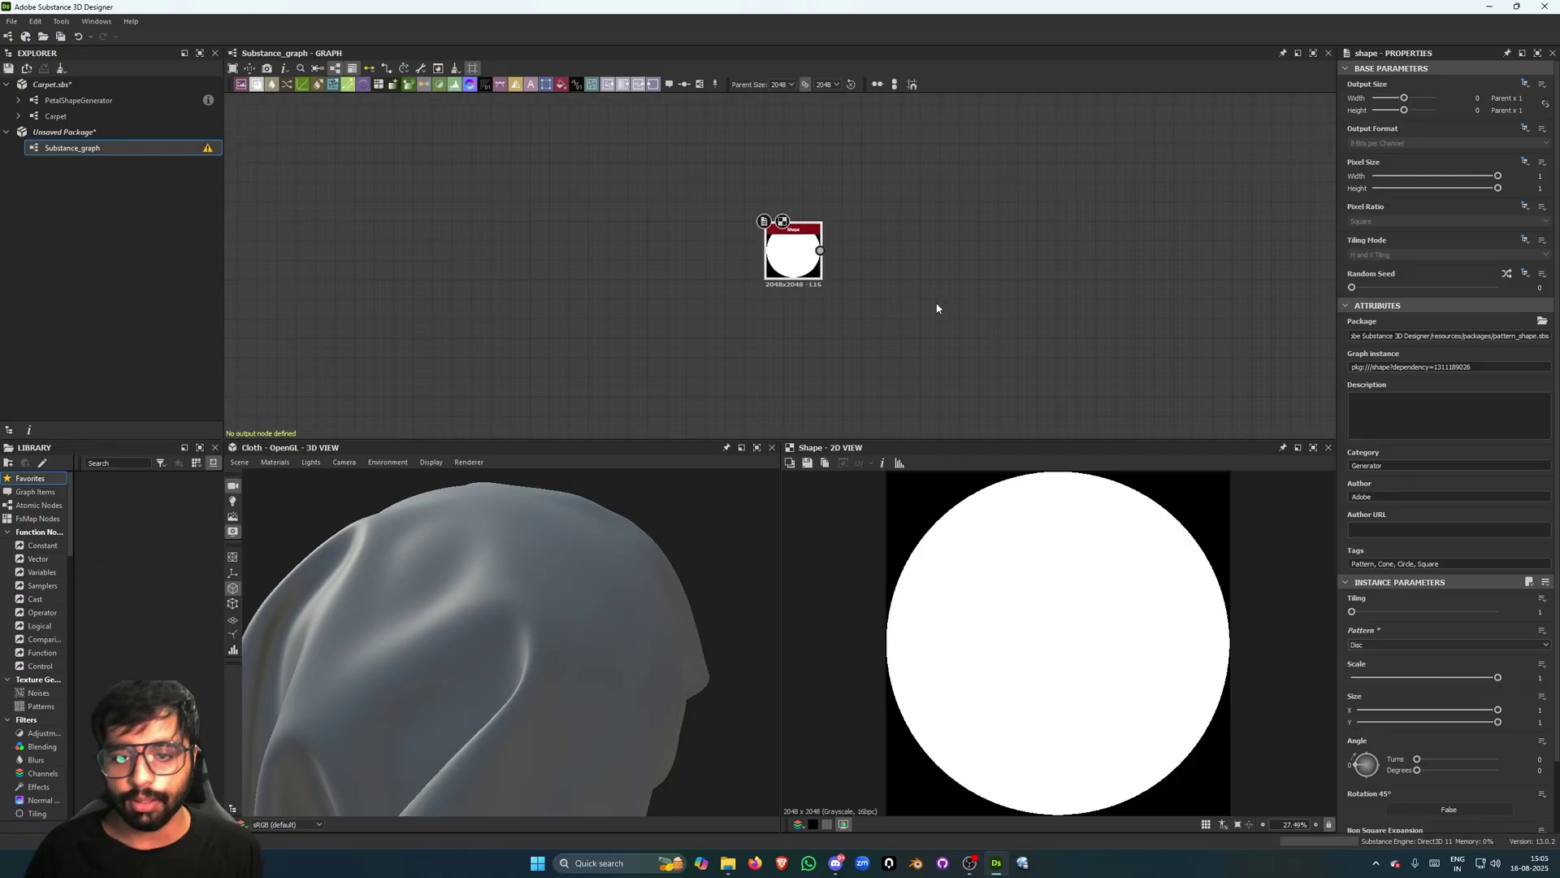
Add a Transformation 2D node after the Shape node and feed the disc into it.
key(space)
text(tra)
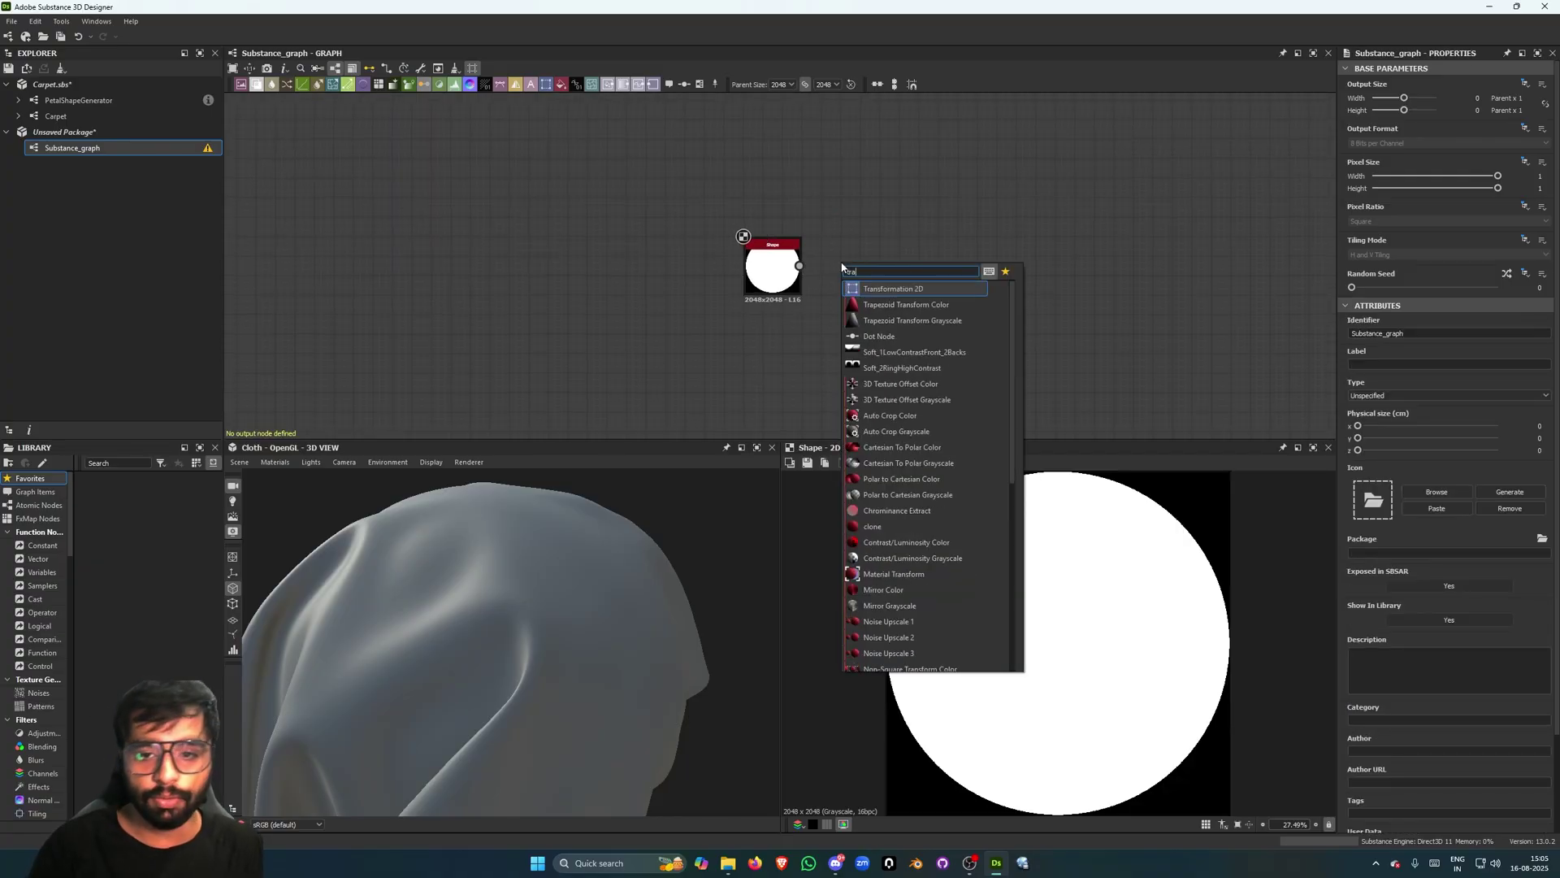
key(Return)
mouse_move(841, 266)
mouse_down()
mouse_move(869, 266)
mouse_move(833, 265)
mouse_up()
click(788, 269)
Squeeze the disc horizontally in the Transformation 2D node to about half its width and shift it toward the middle.
click(860, 273)
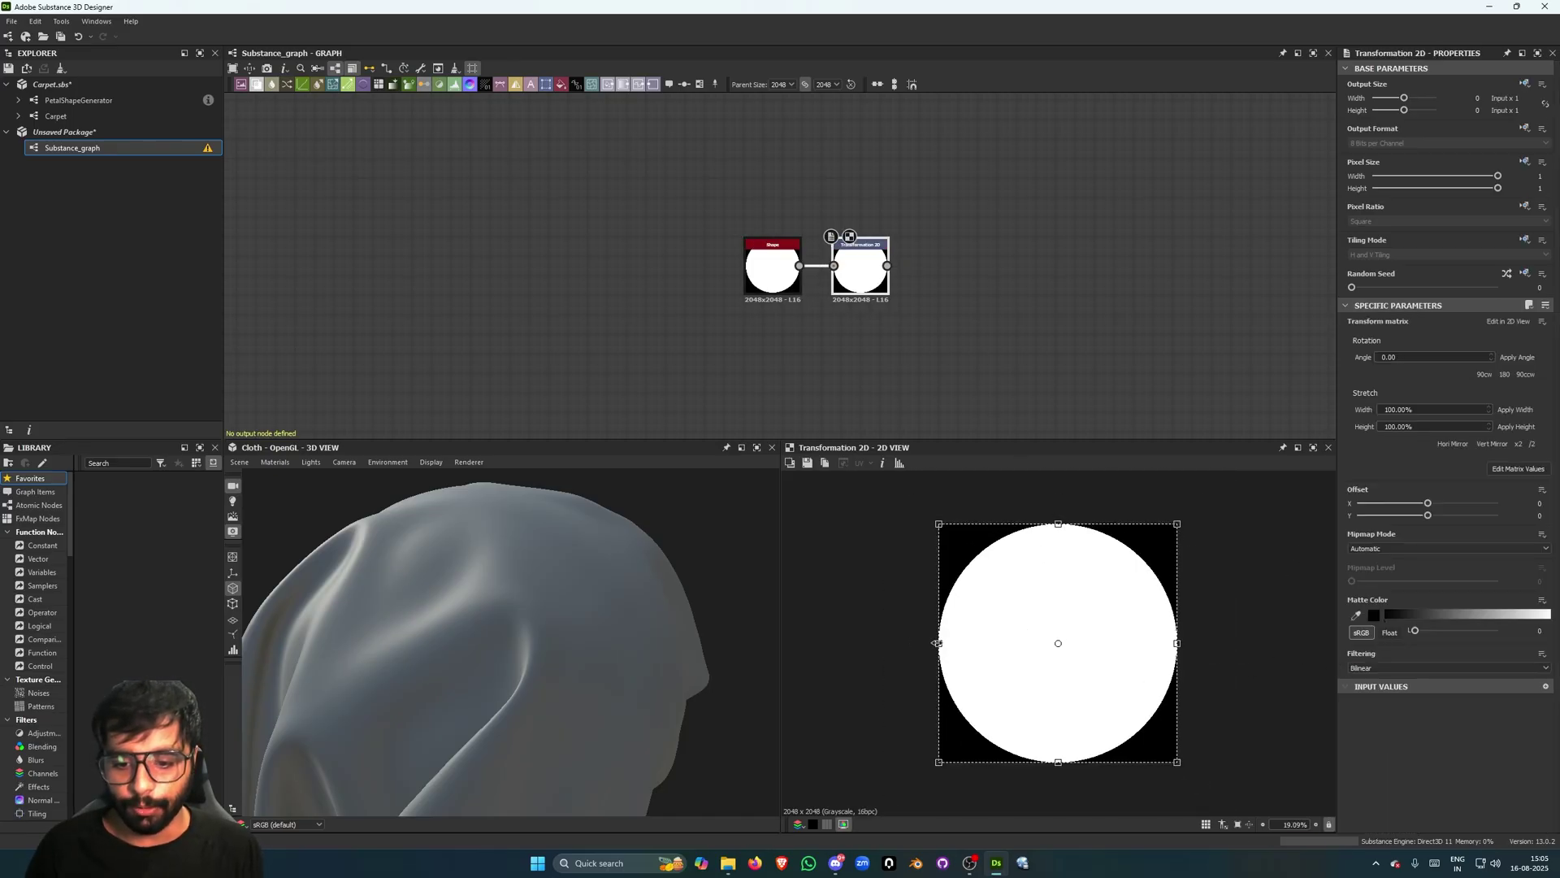
drag(937, 643, 1076, 648)
scroll(884, 233, up, 2)
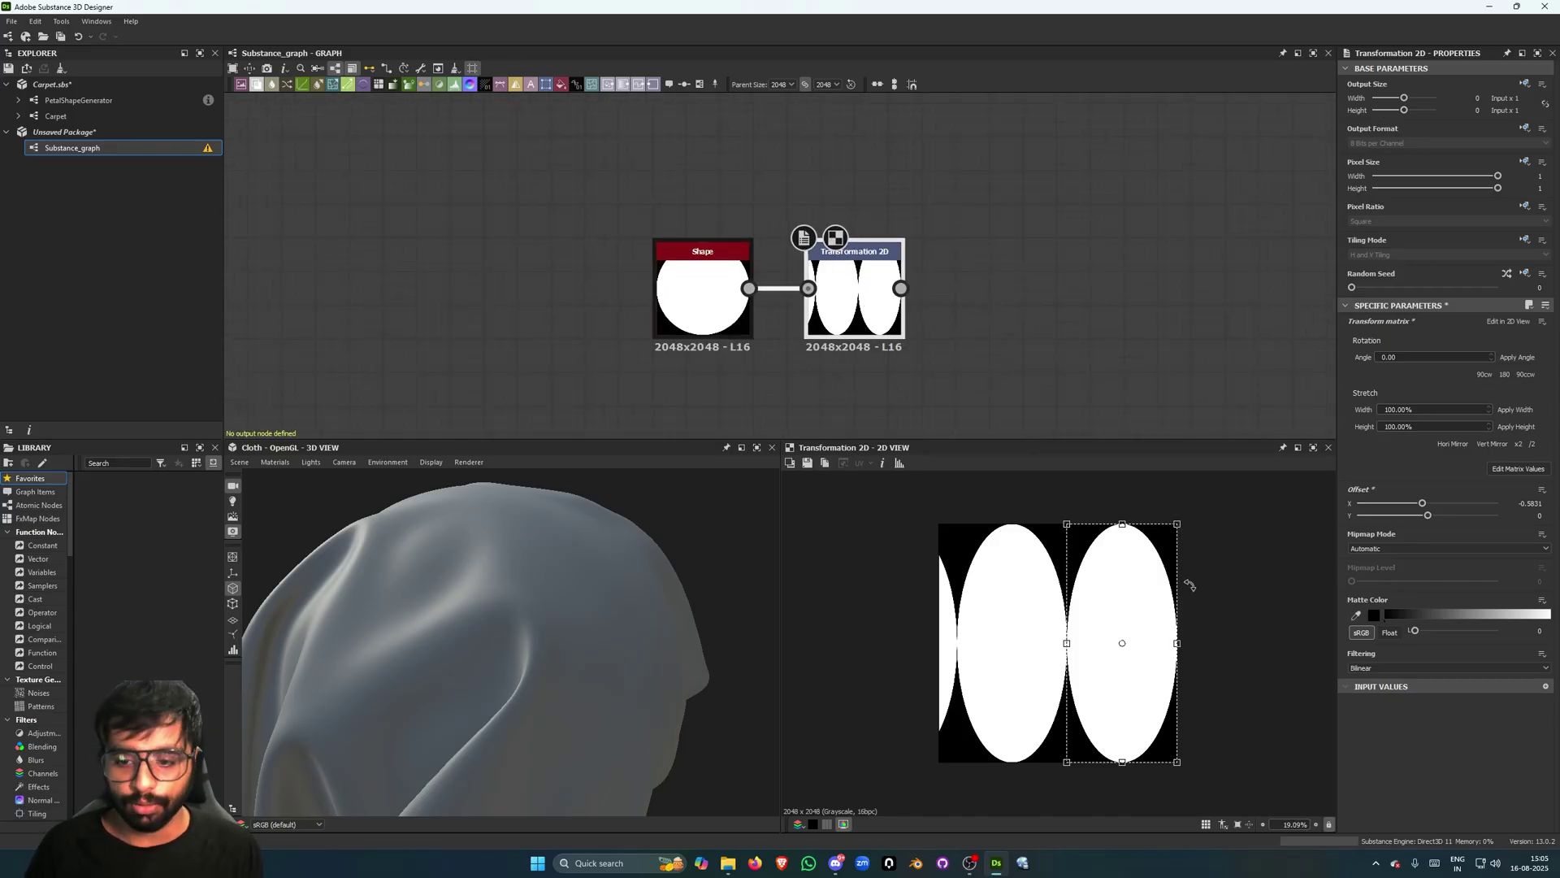
drag(1129, 588, 1108, 588)
Set the Transformation 2D node's Tiling Mode to No Tiling and place the ellipse slightly right of centre.
click(1510, 254)
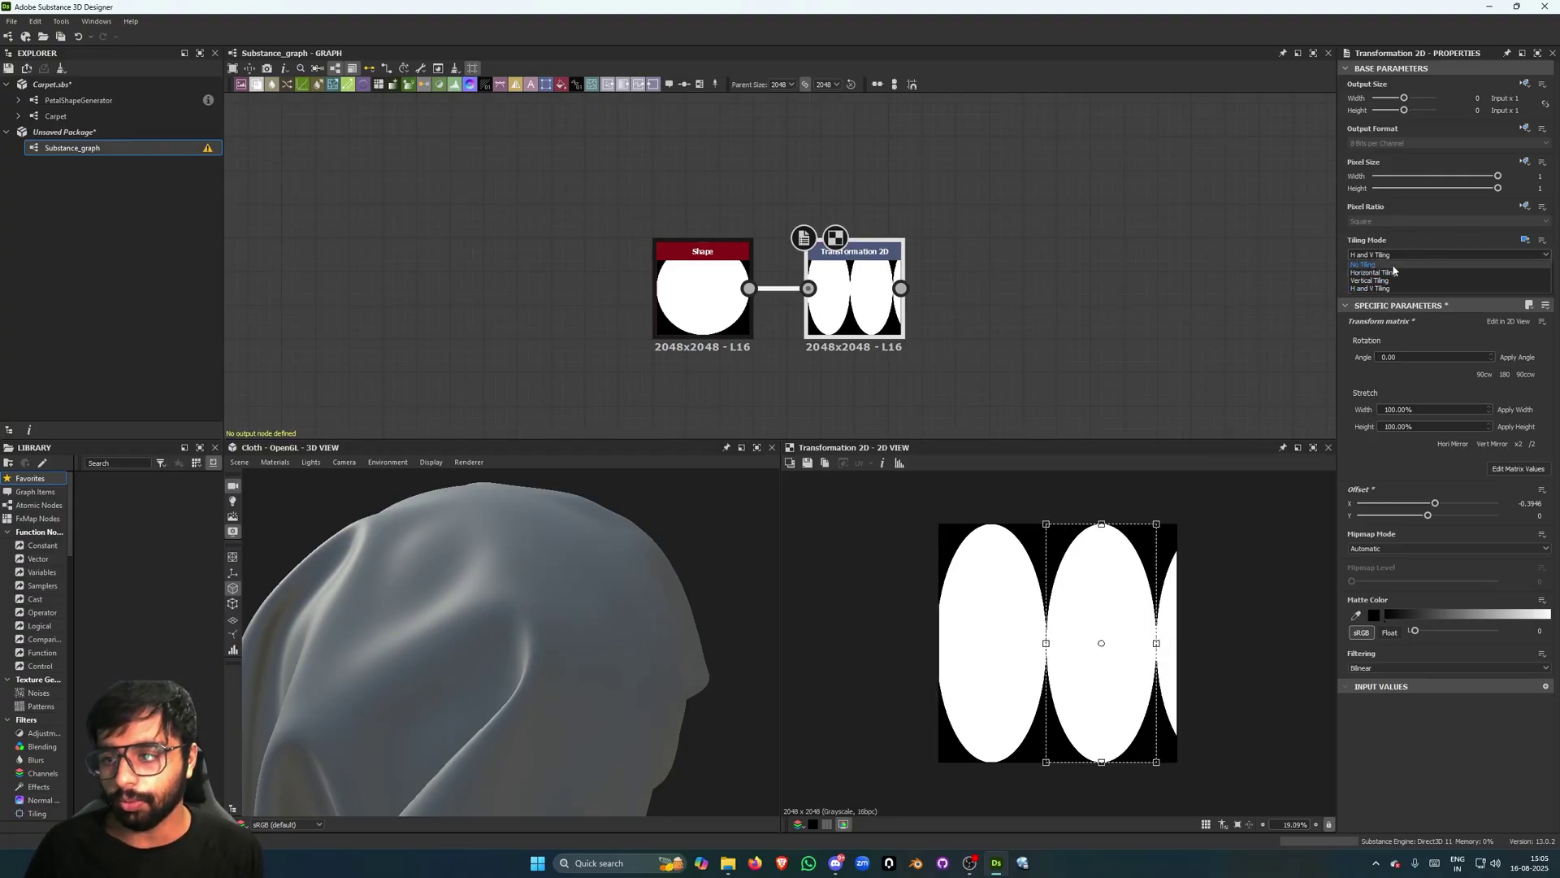
click(1399, 265)
drag(1126, 593, 1113, 597)
click(1461, 255)
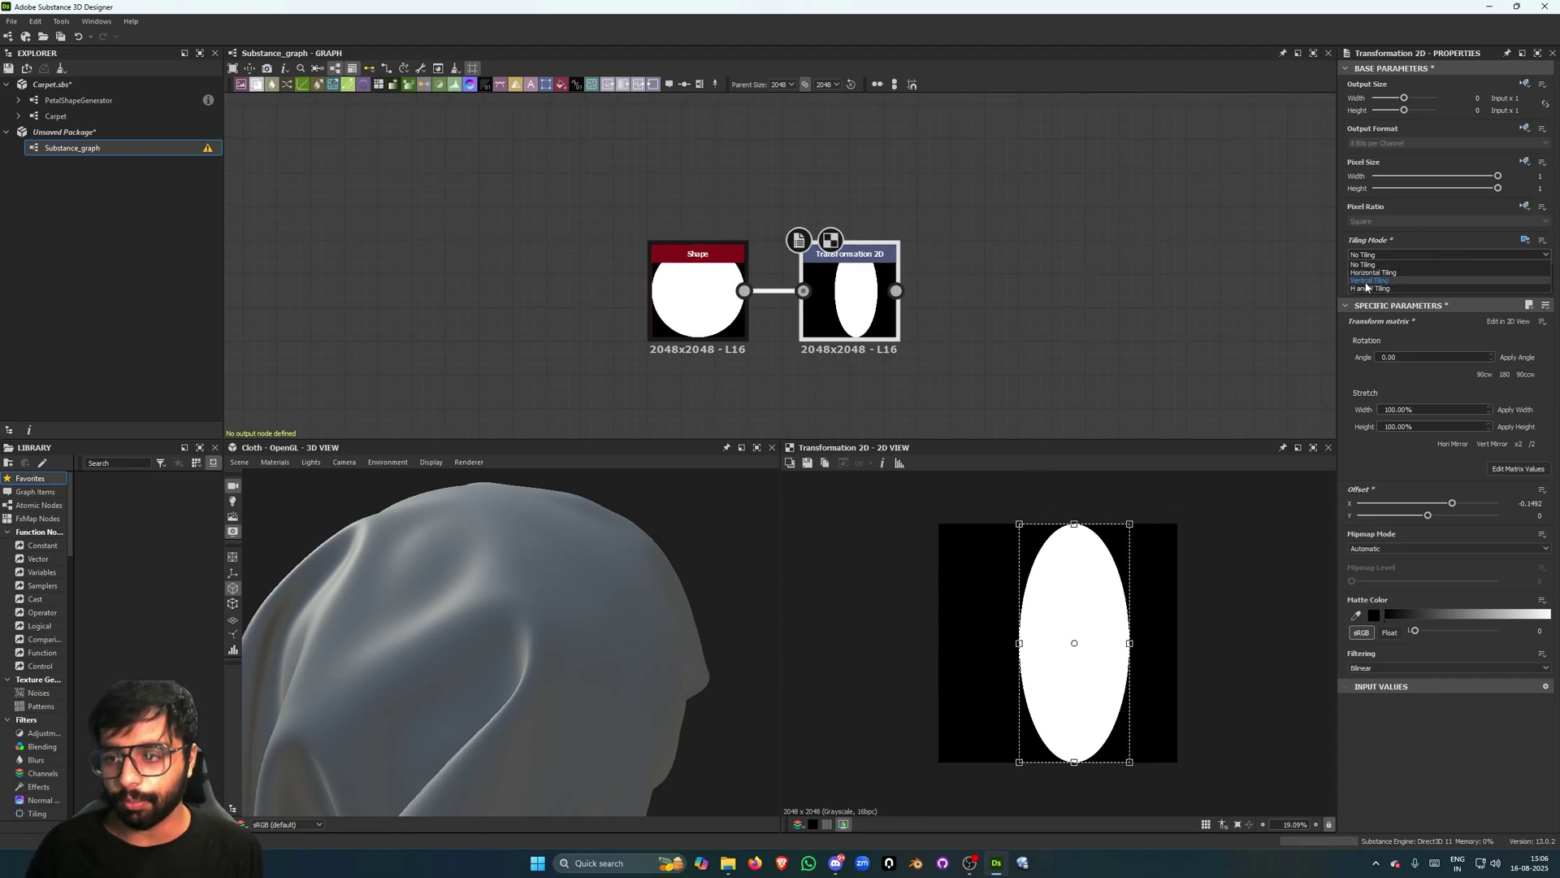
click(1238, 294)
Add a Mirror Grayscale node after the Transformation 2D node and feed the ellipse into it.
middle_drag(937, 304, 890, 295)
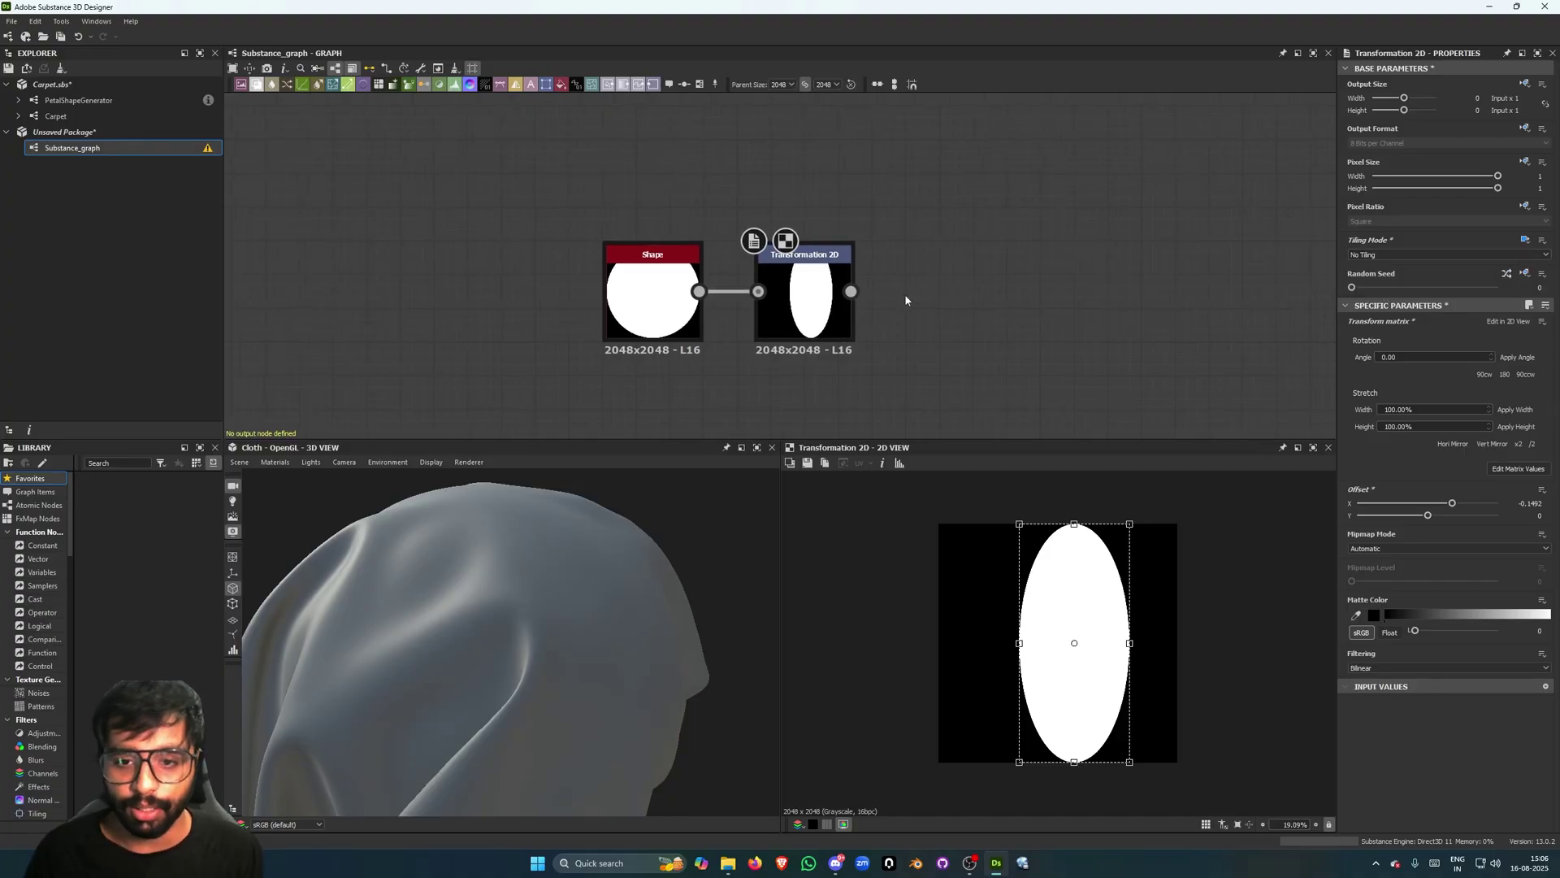
key(space)
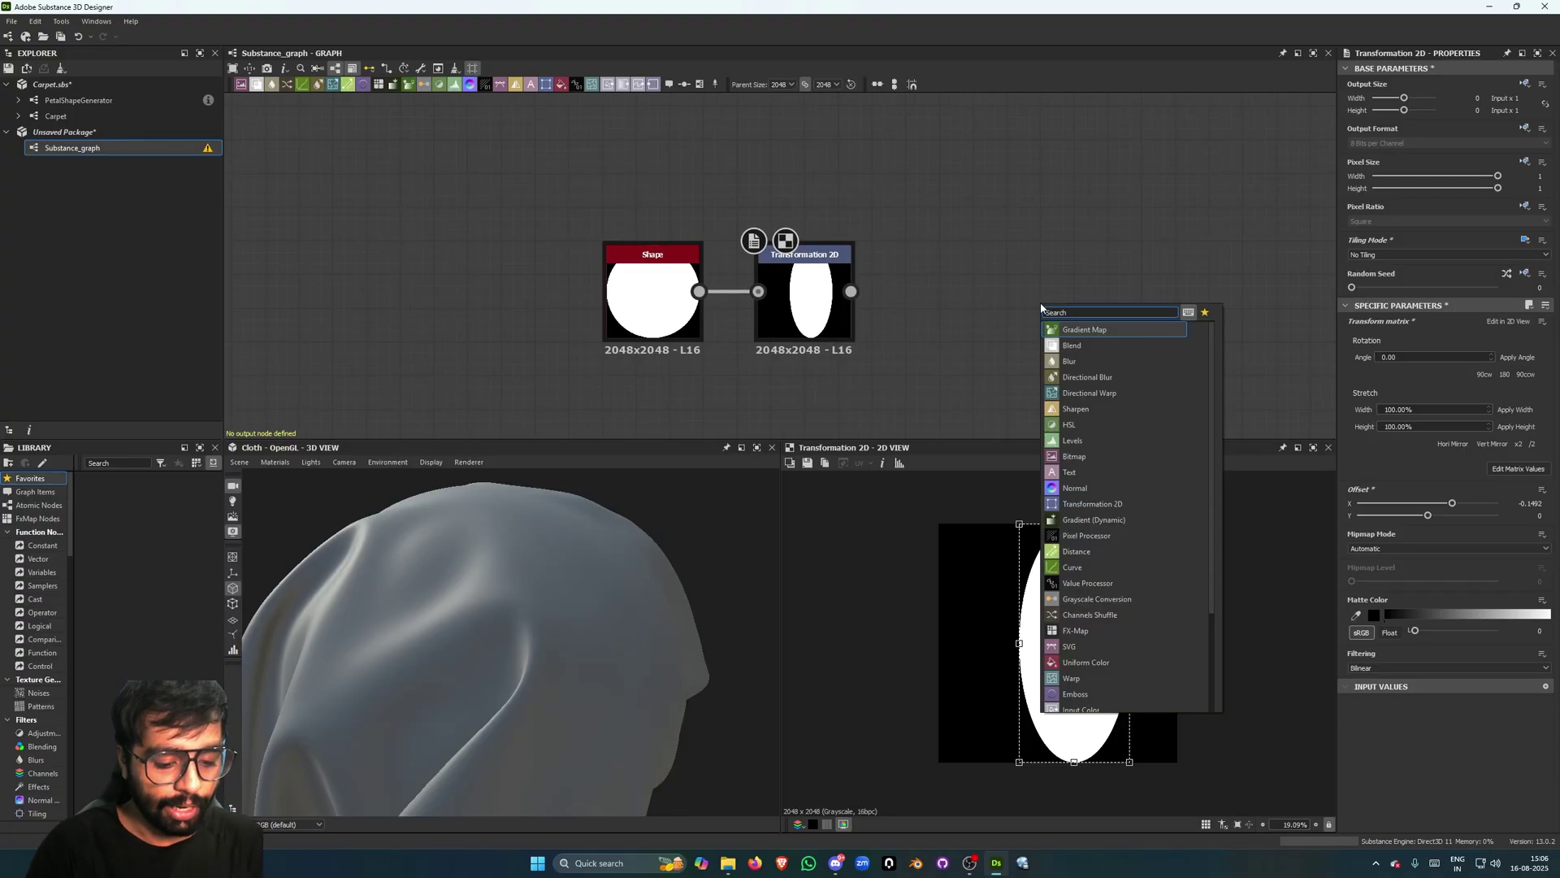
text(mirr)
key(Down)
key(Return)
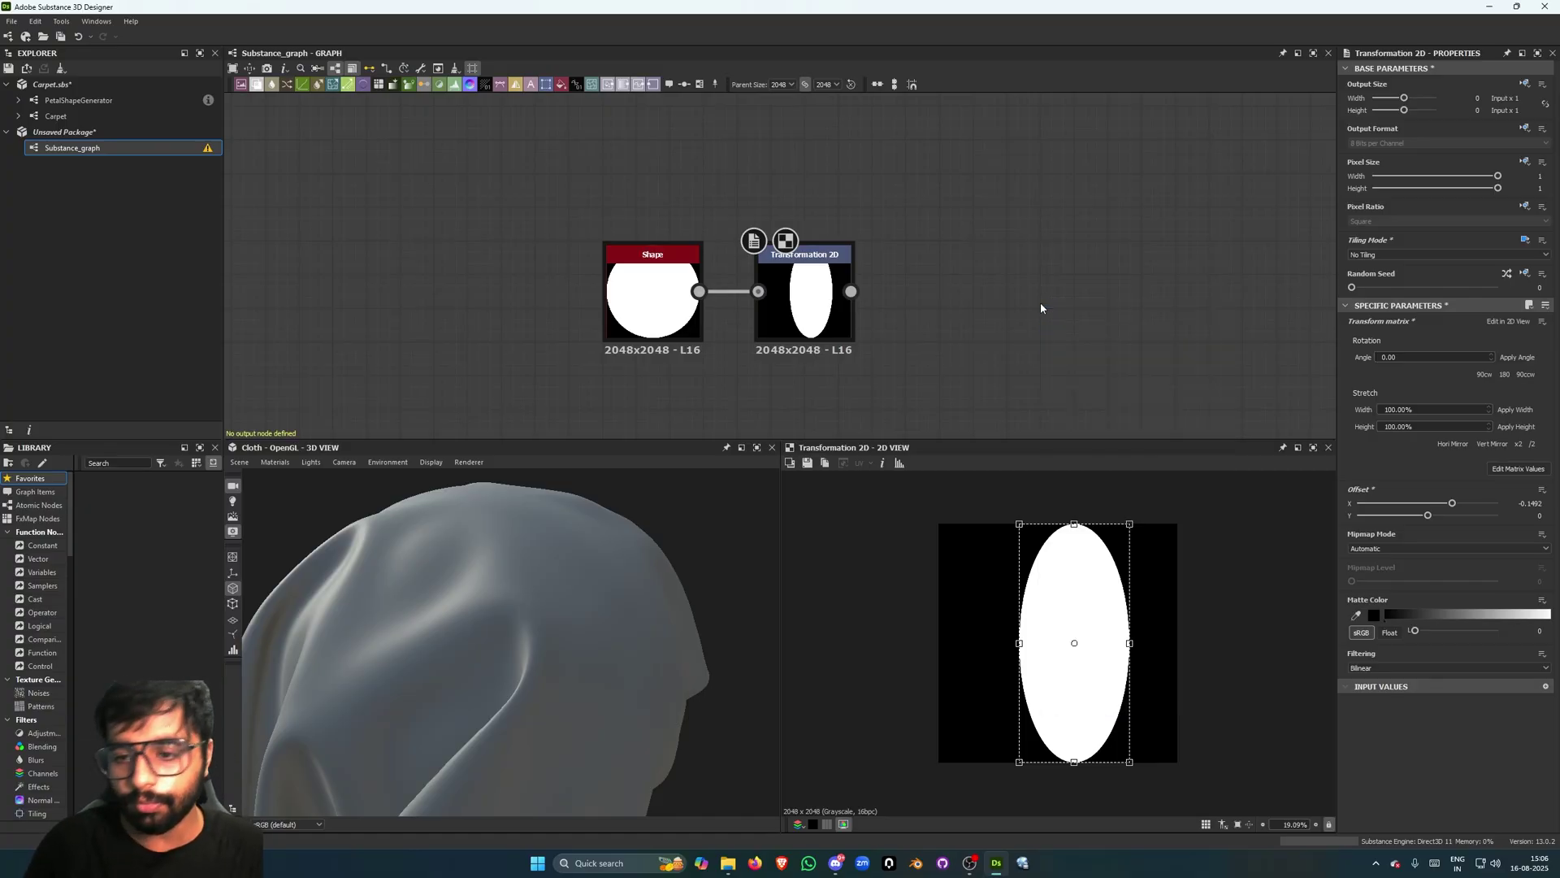
drag(850, 291, 956, 295)
Tilt the ellipse slightly clockwise and reposition it so its mirrored halves form a petal with a pointed upper tip.
click(845, 329)
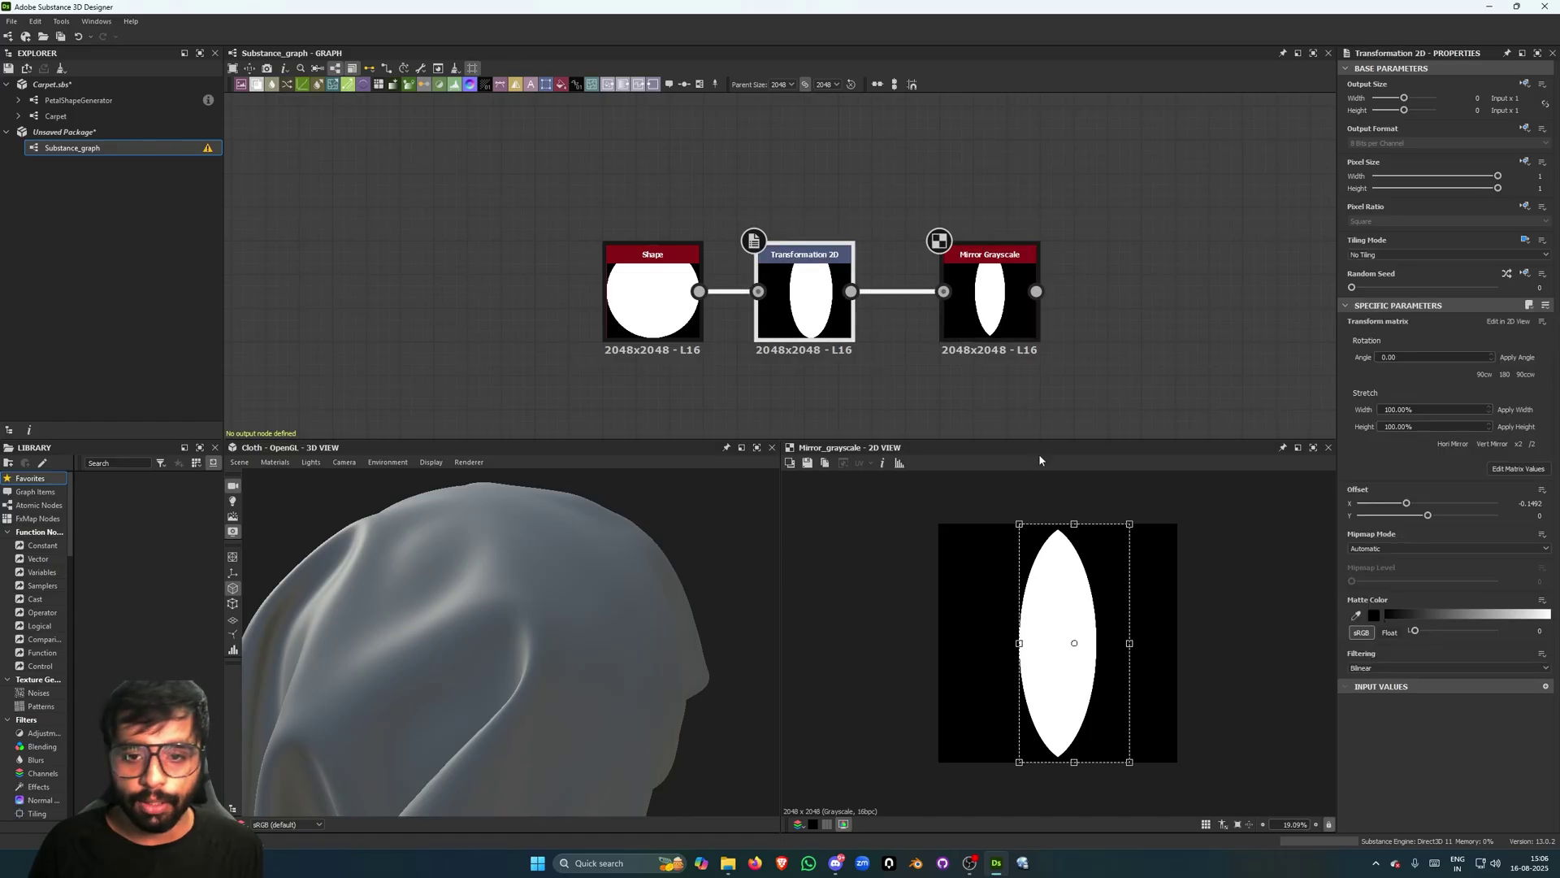
drag(1157, 531, 1174, 548)
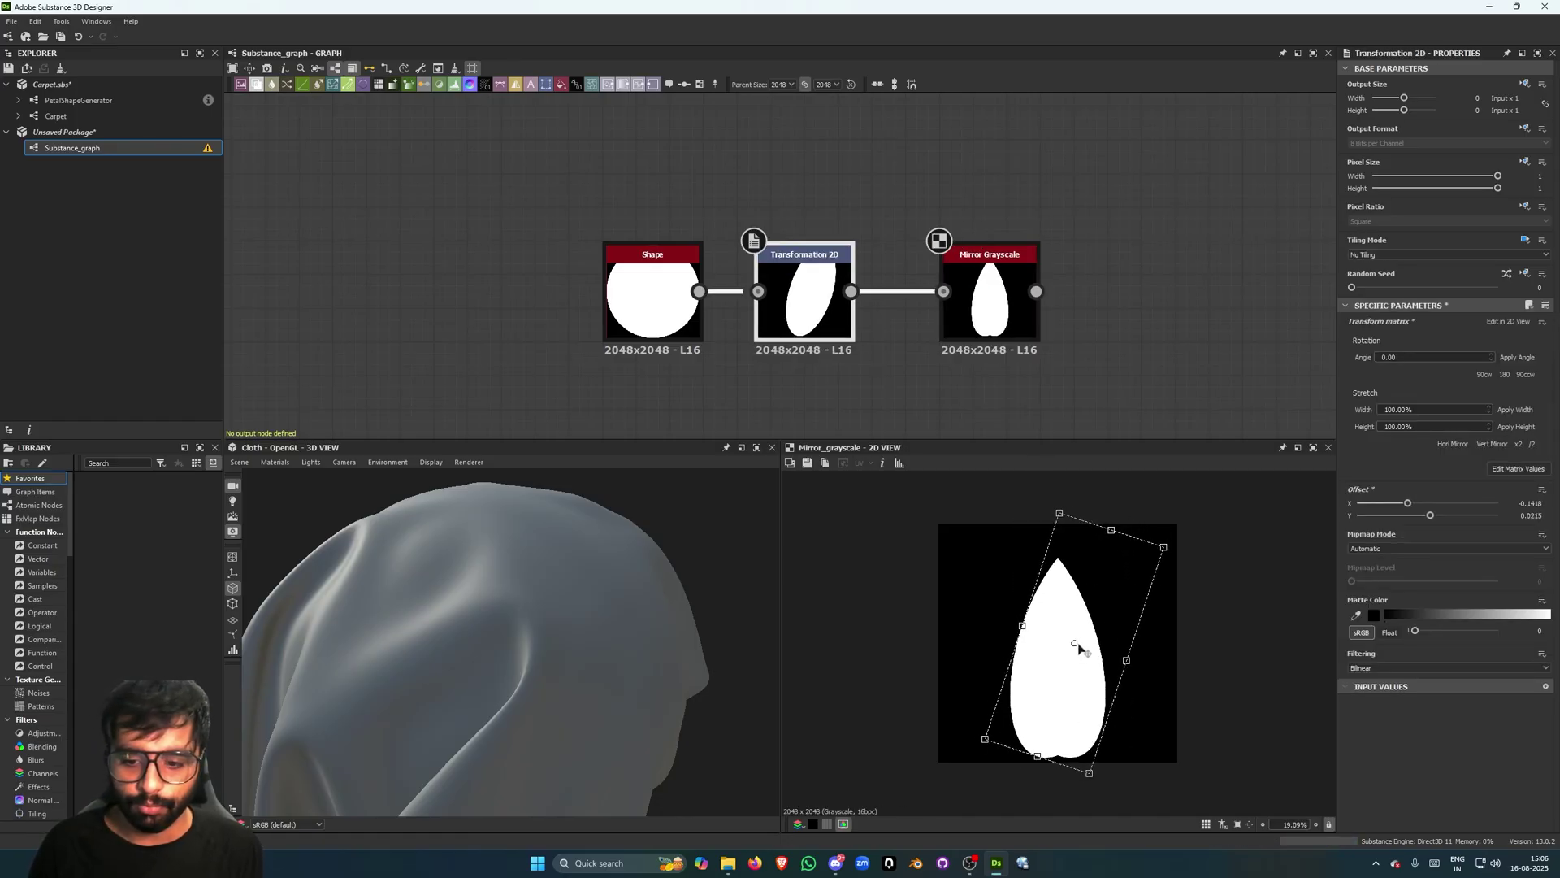
drag(1102, 658, 1092, 636)
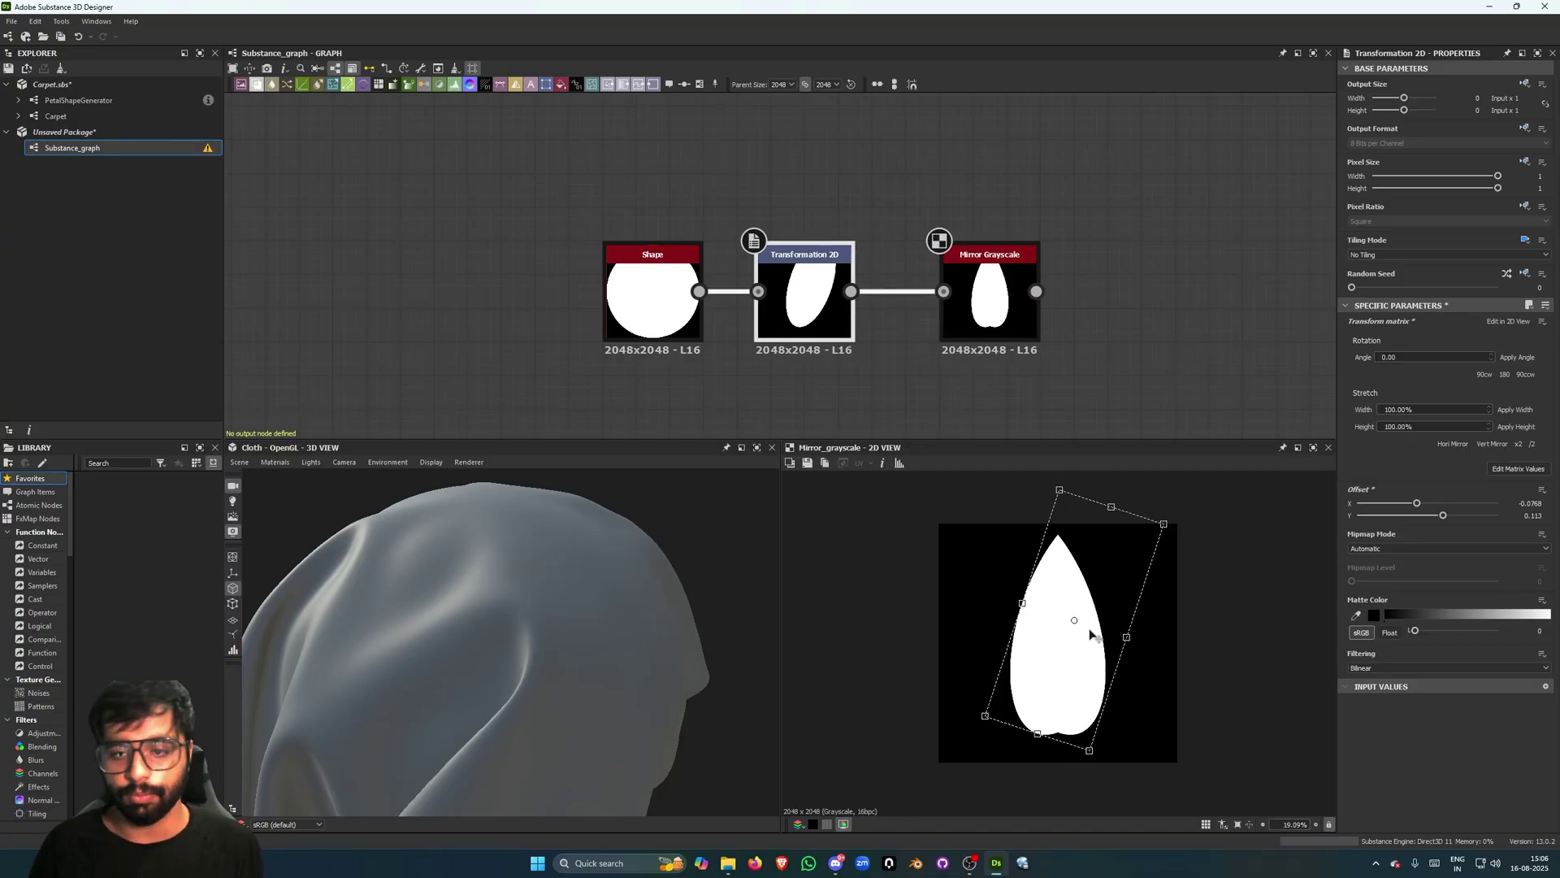
middle_drag(1127, 299, 999, 300)
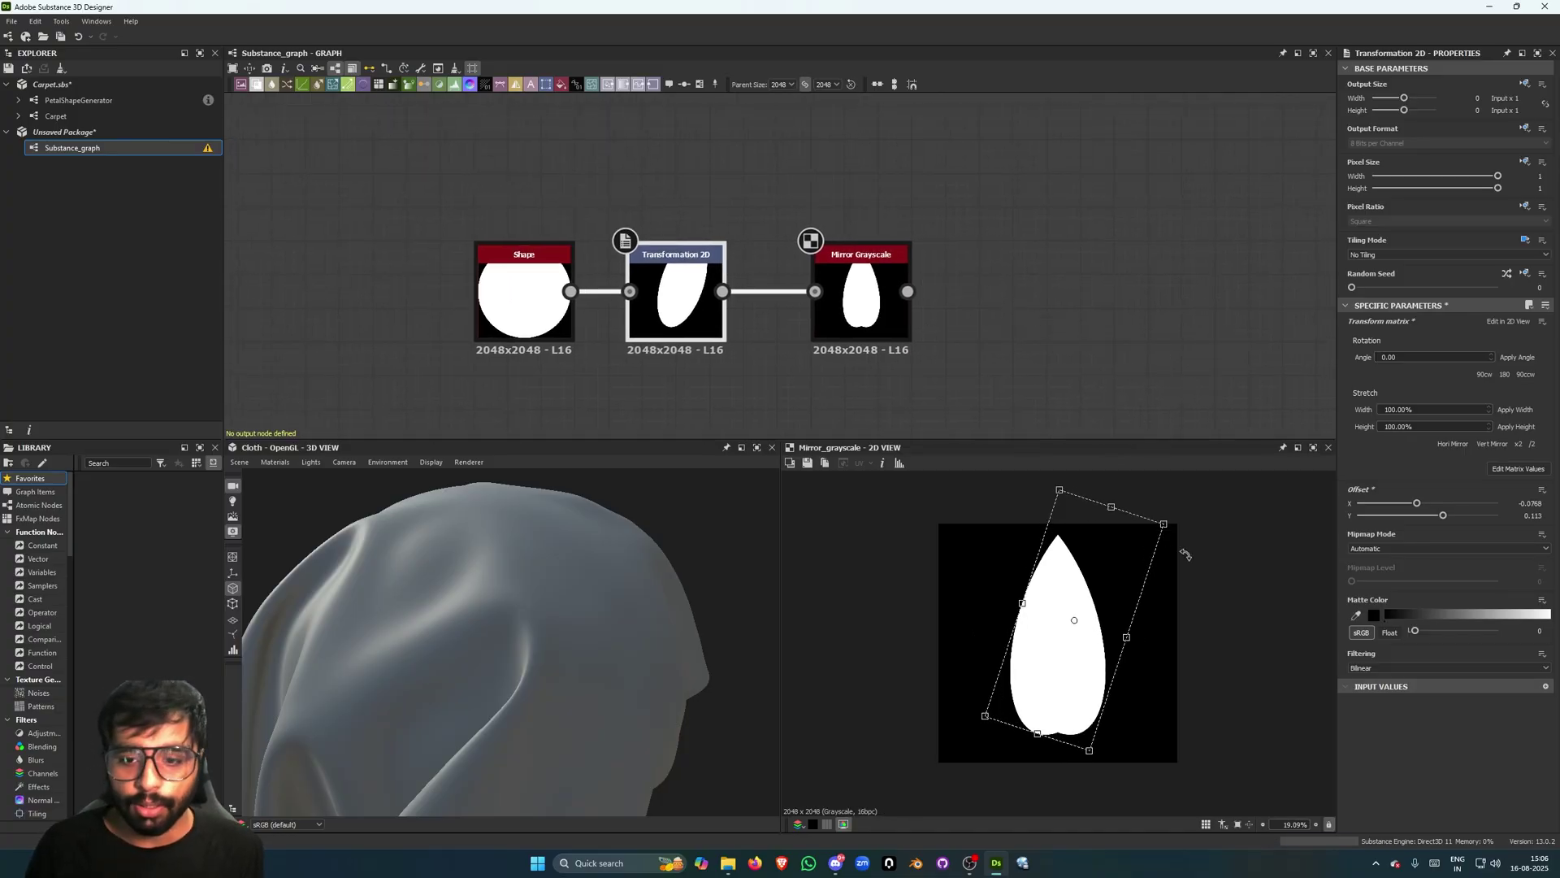
drag(1174, 514, 1159, 502)
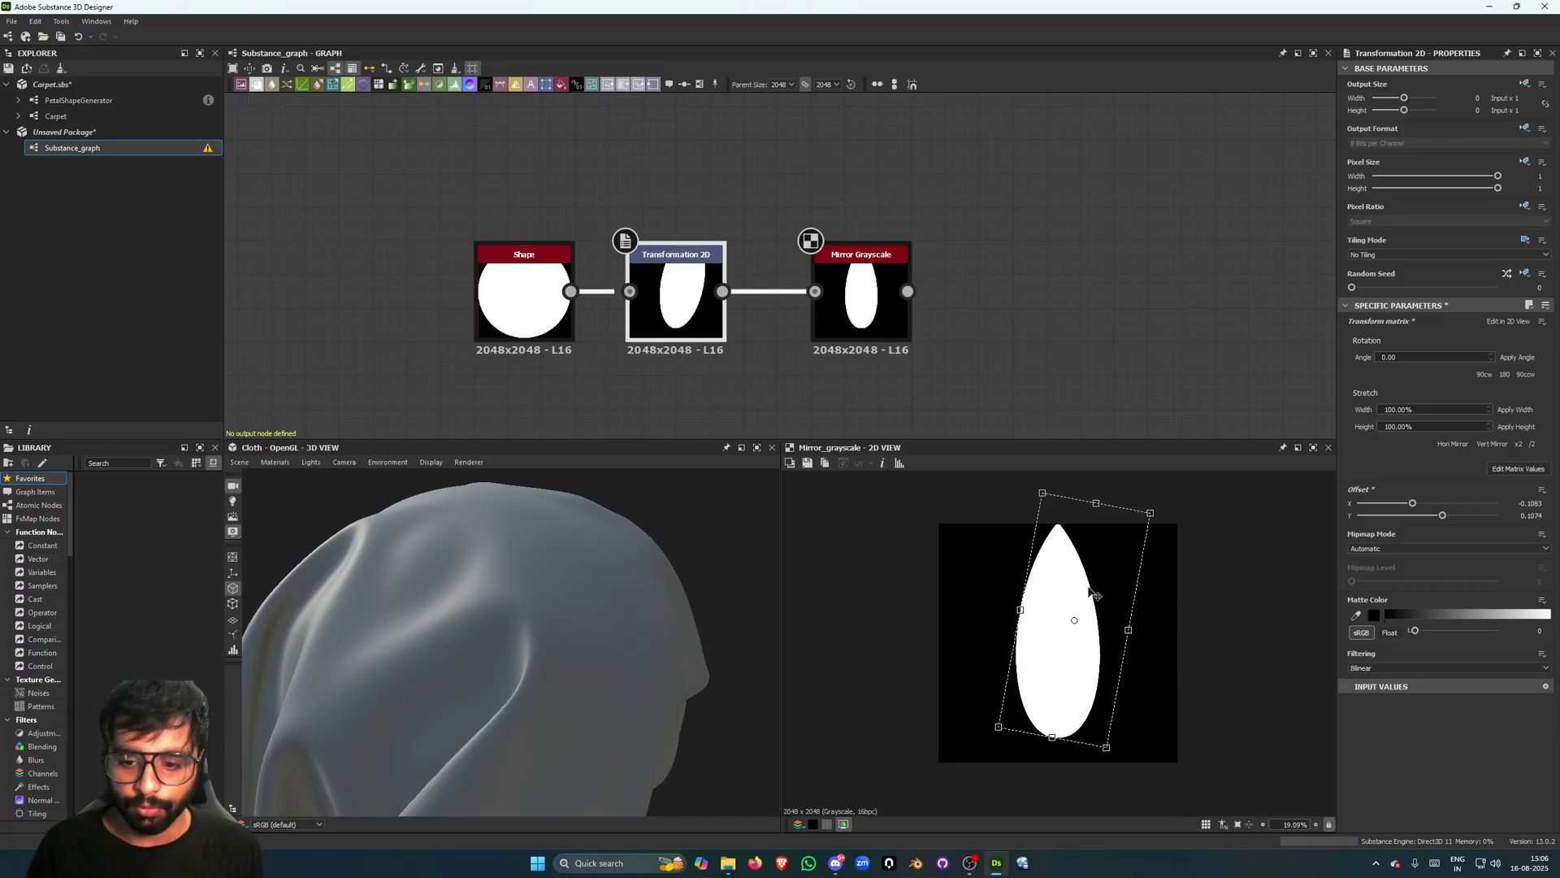
drag(1092, 595, 1088, 599)
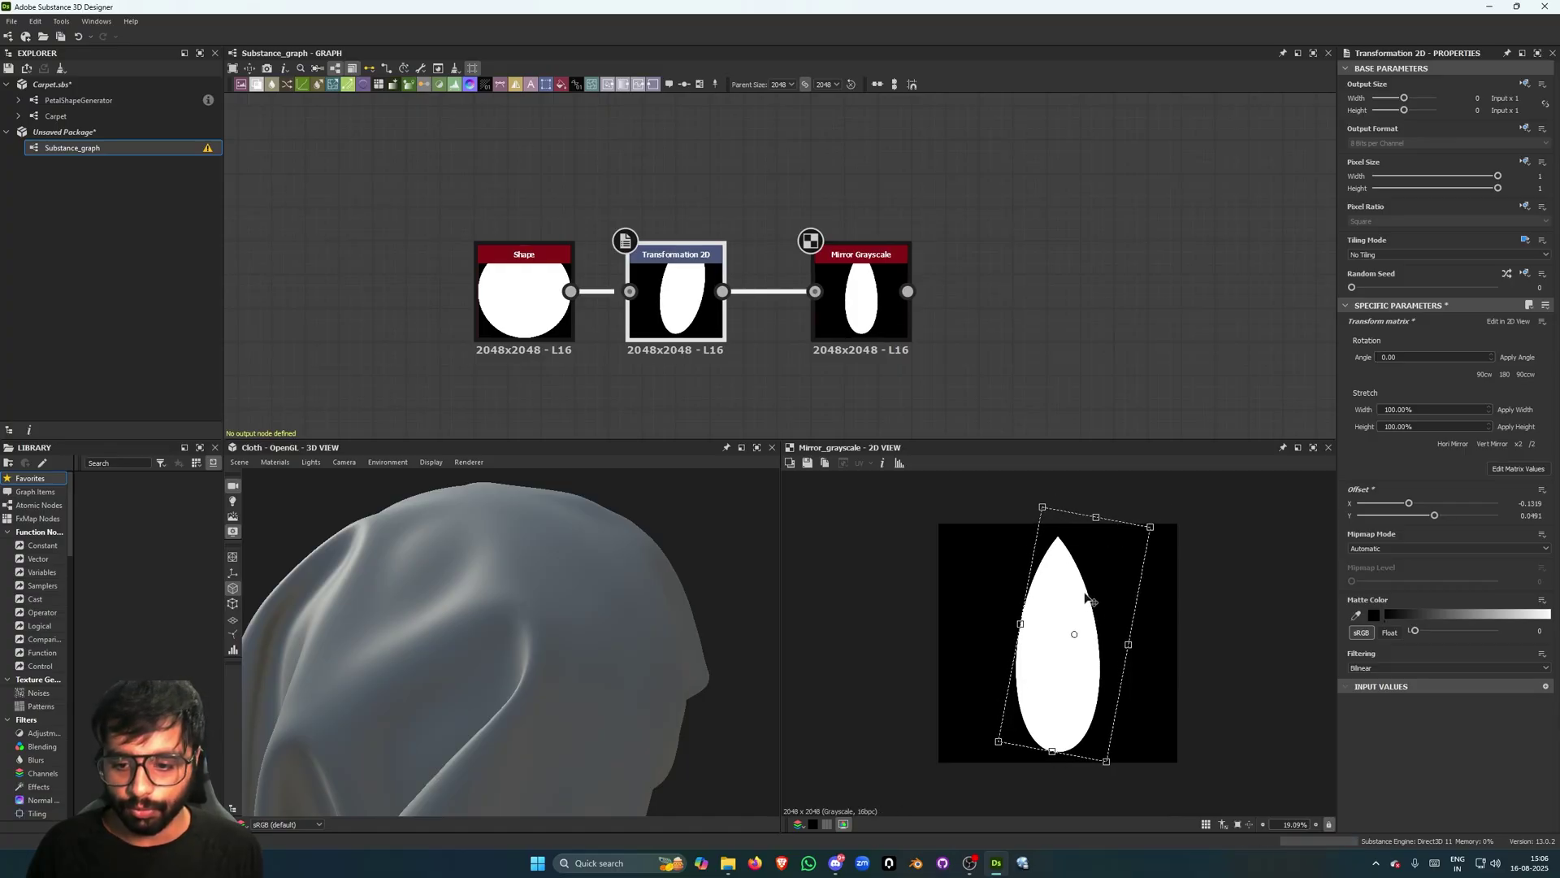
Add a Shape Splatter node after the Mirror Grayscale node.
click(990, 263)
middle_drag(1016, 308, 870, 350)
scroll(886, 342, down, 3)
click(725, 315)
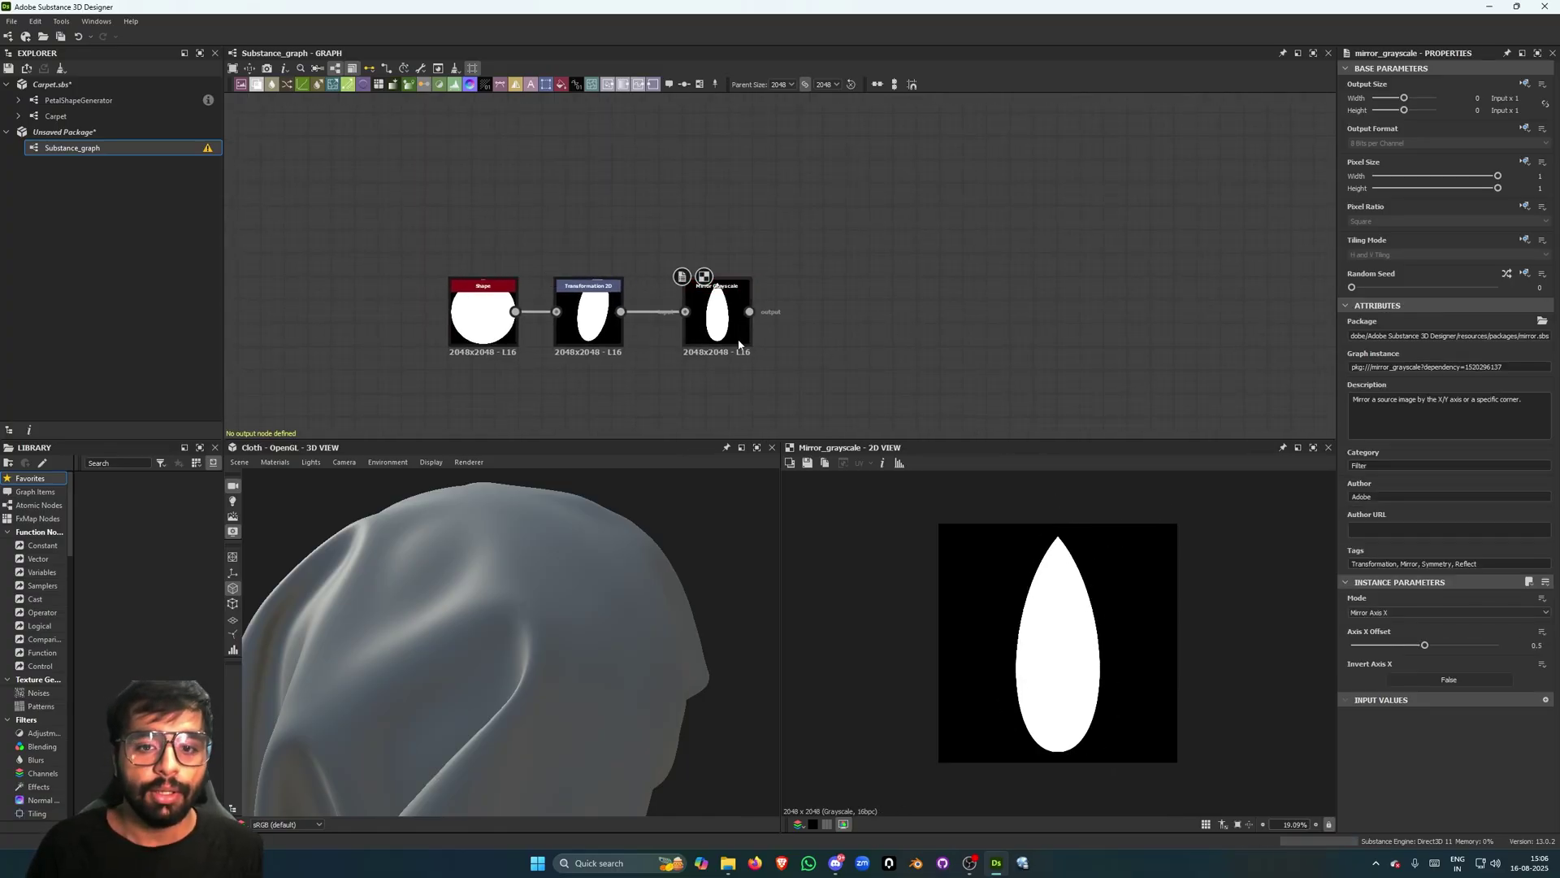
key(space)
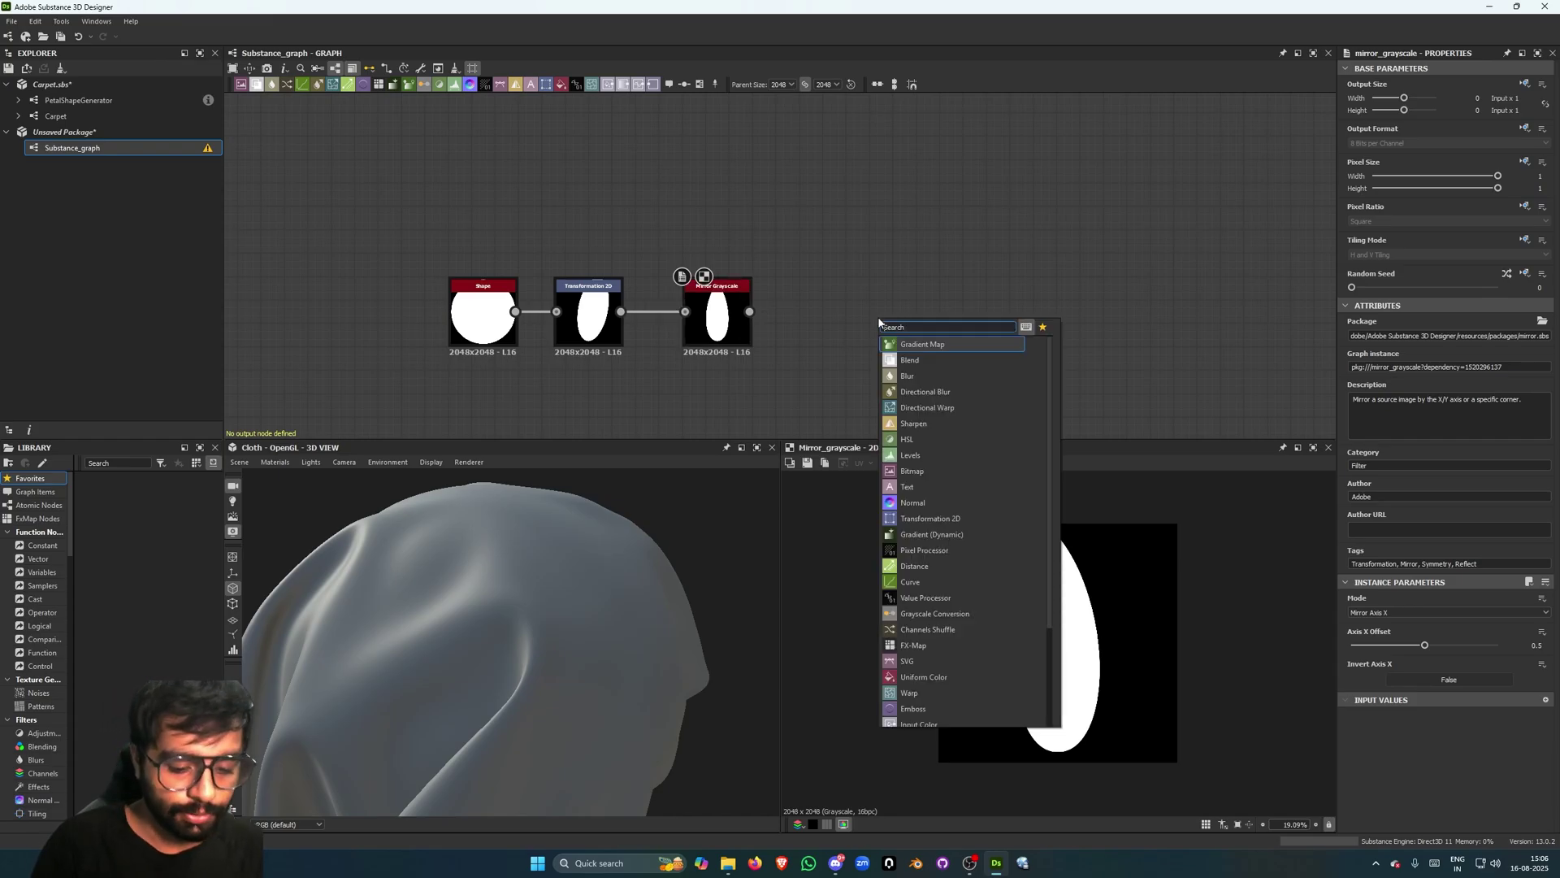
click(1052, 293)
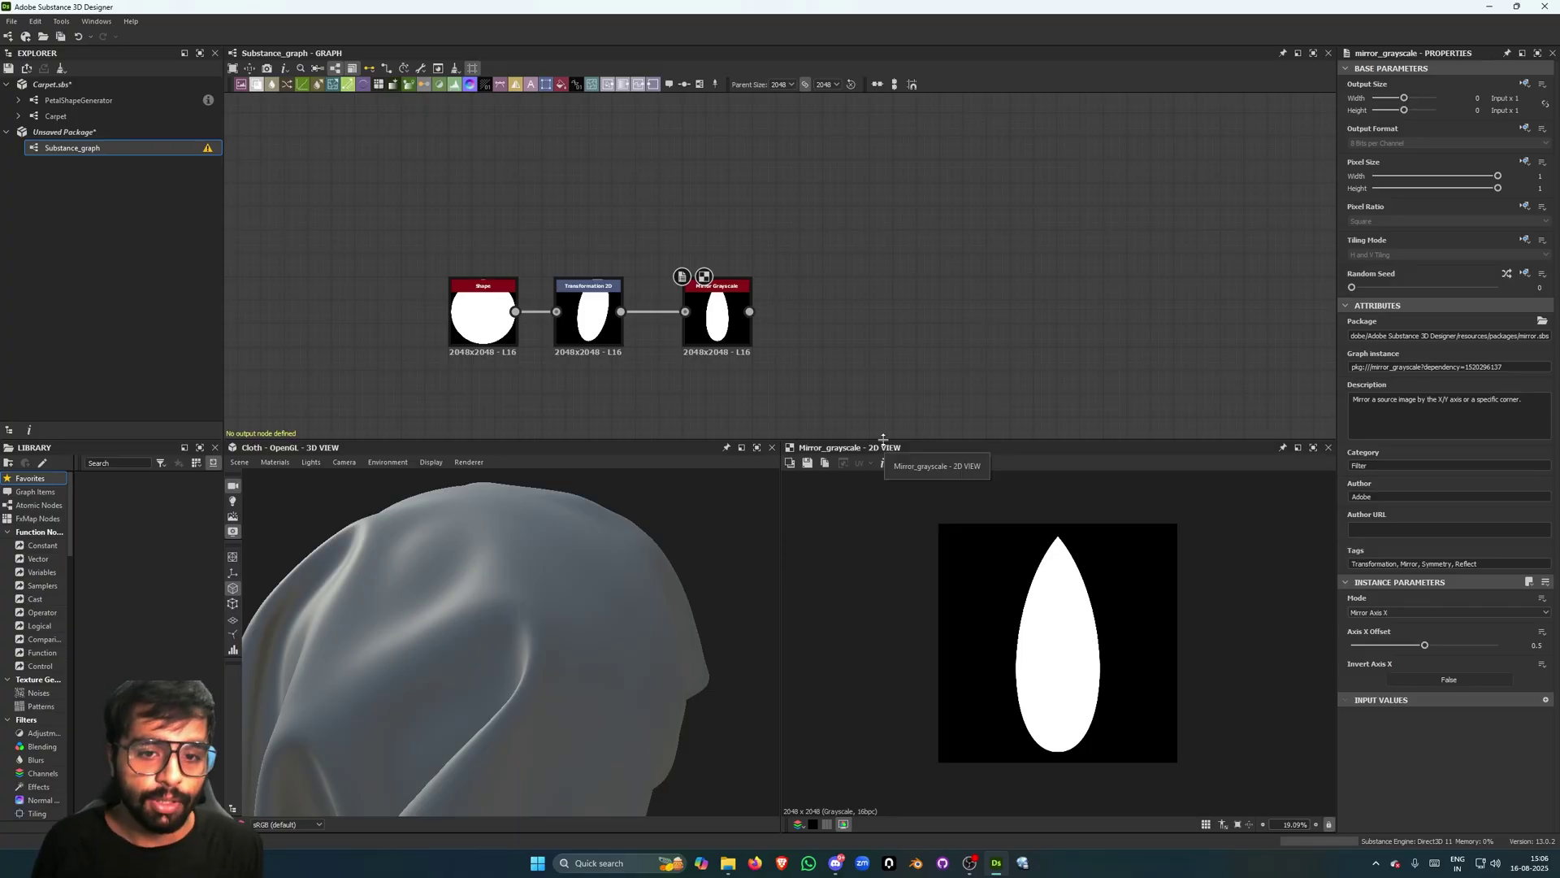
key(space)
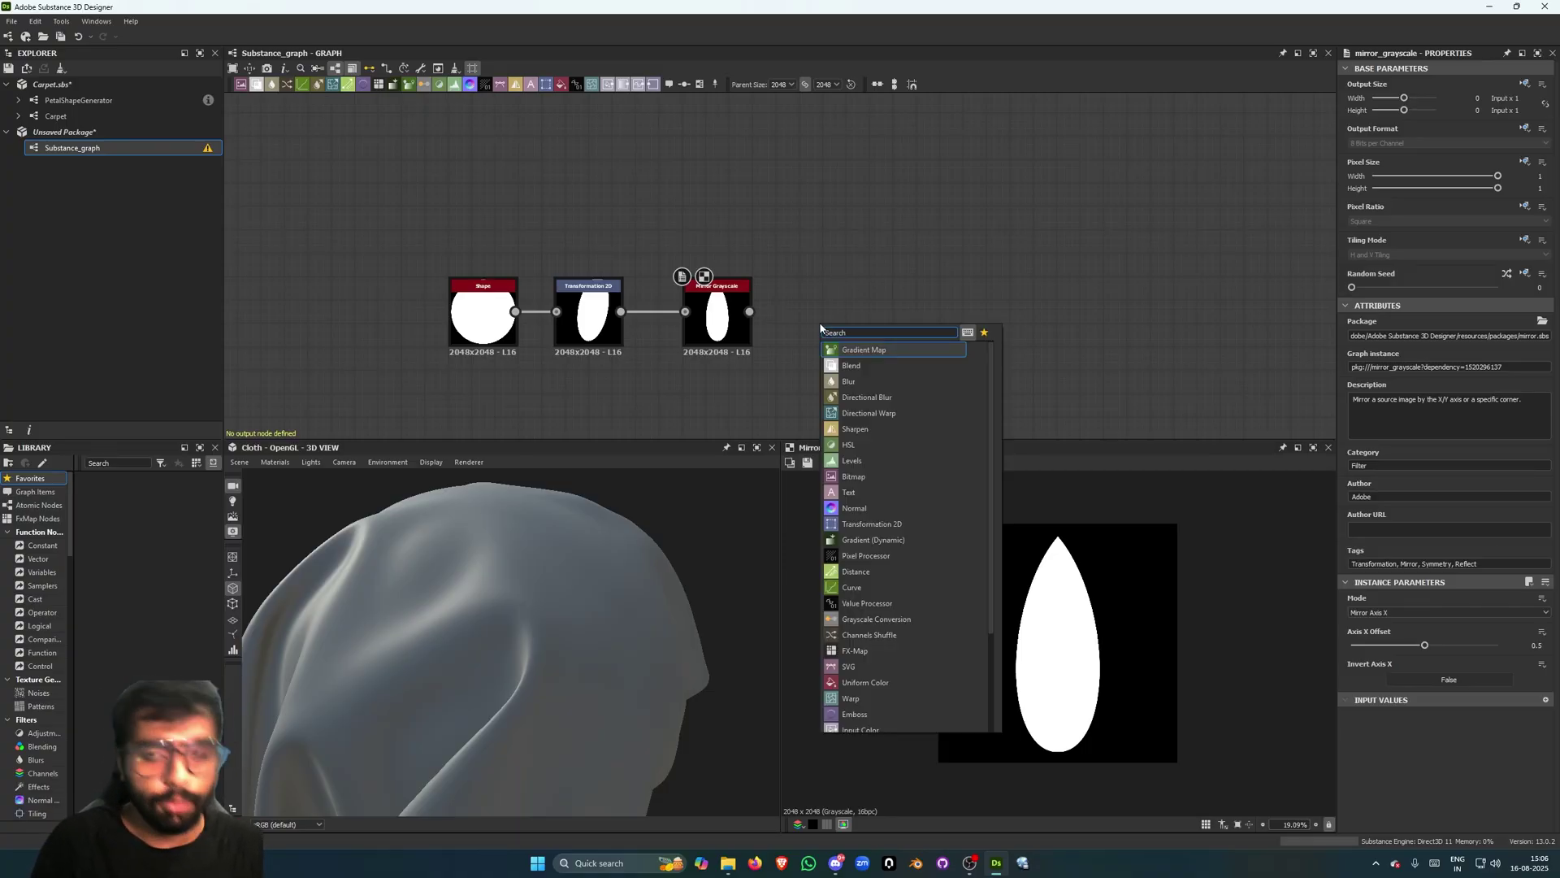
text(spla)
key(Down)
key(Down)
key(Down)
key(Down)
key(Down)
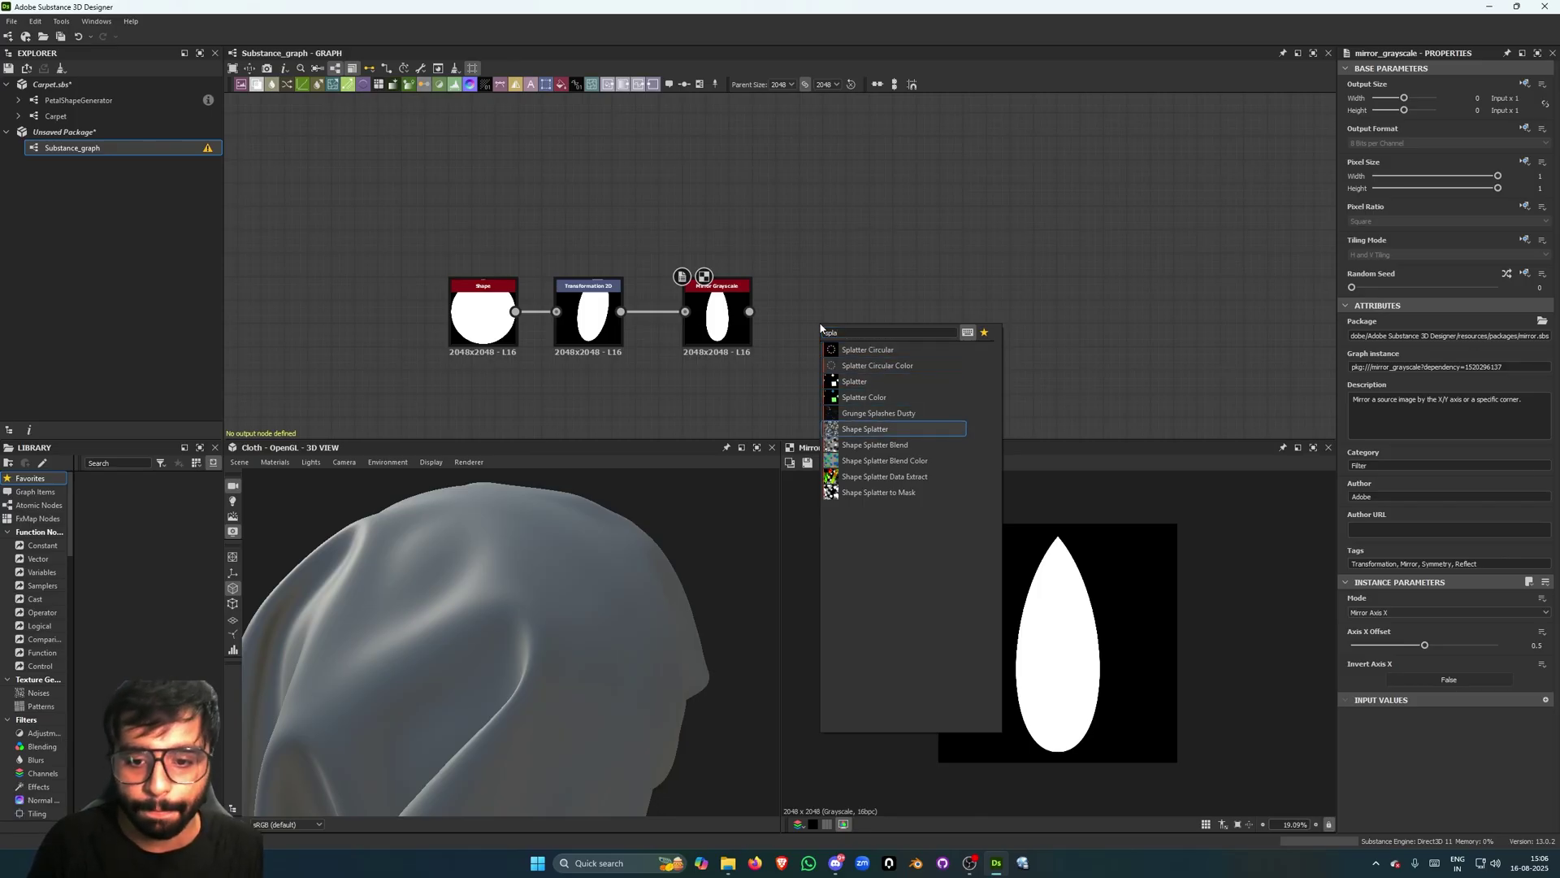
key(Return)
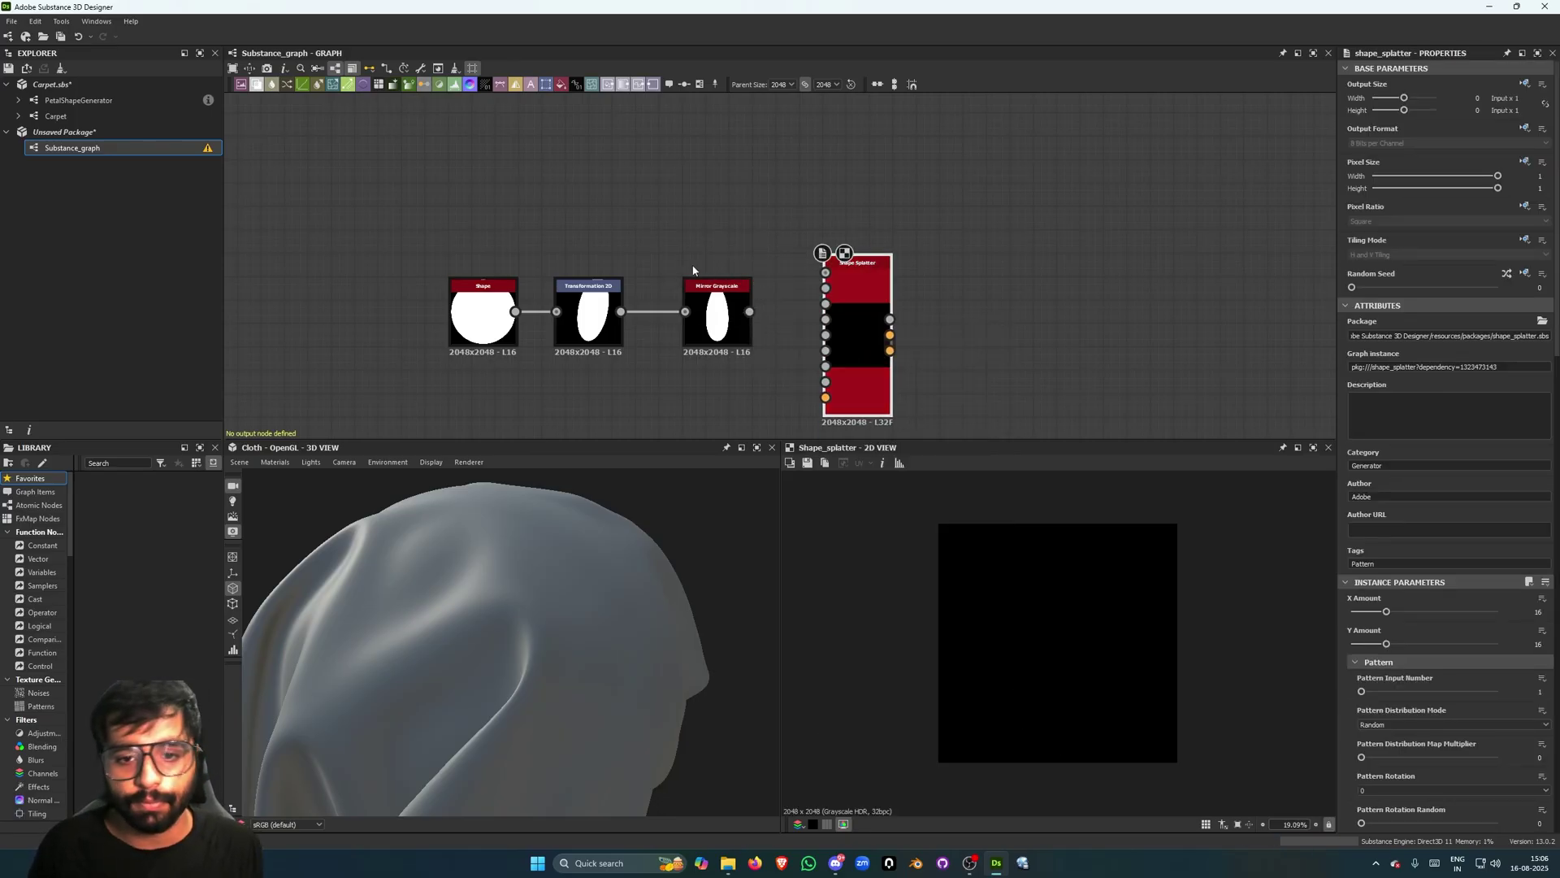
Preview the Shape Splatter's Height output and connect the mirrored petal to its first pattern input.
scroll(701, 271, up, 1)
middle_drag(899, 349, 845, 310)
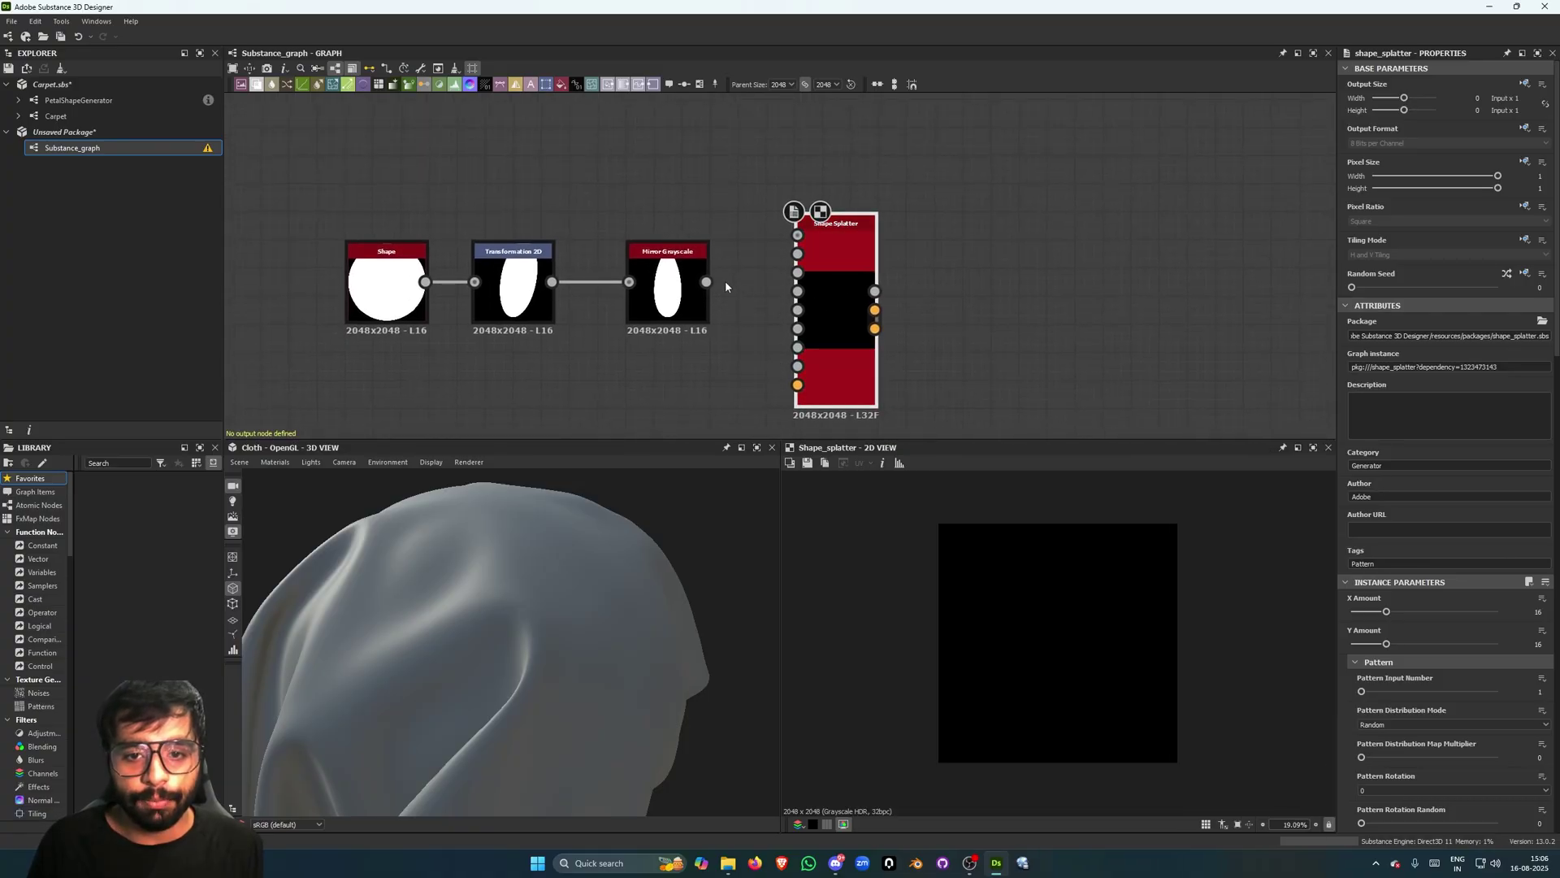
click(1533, 777)
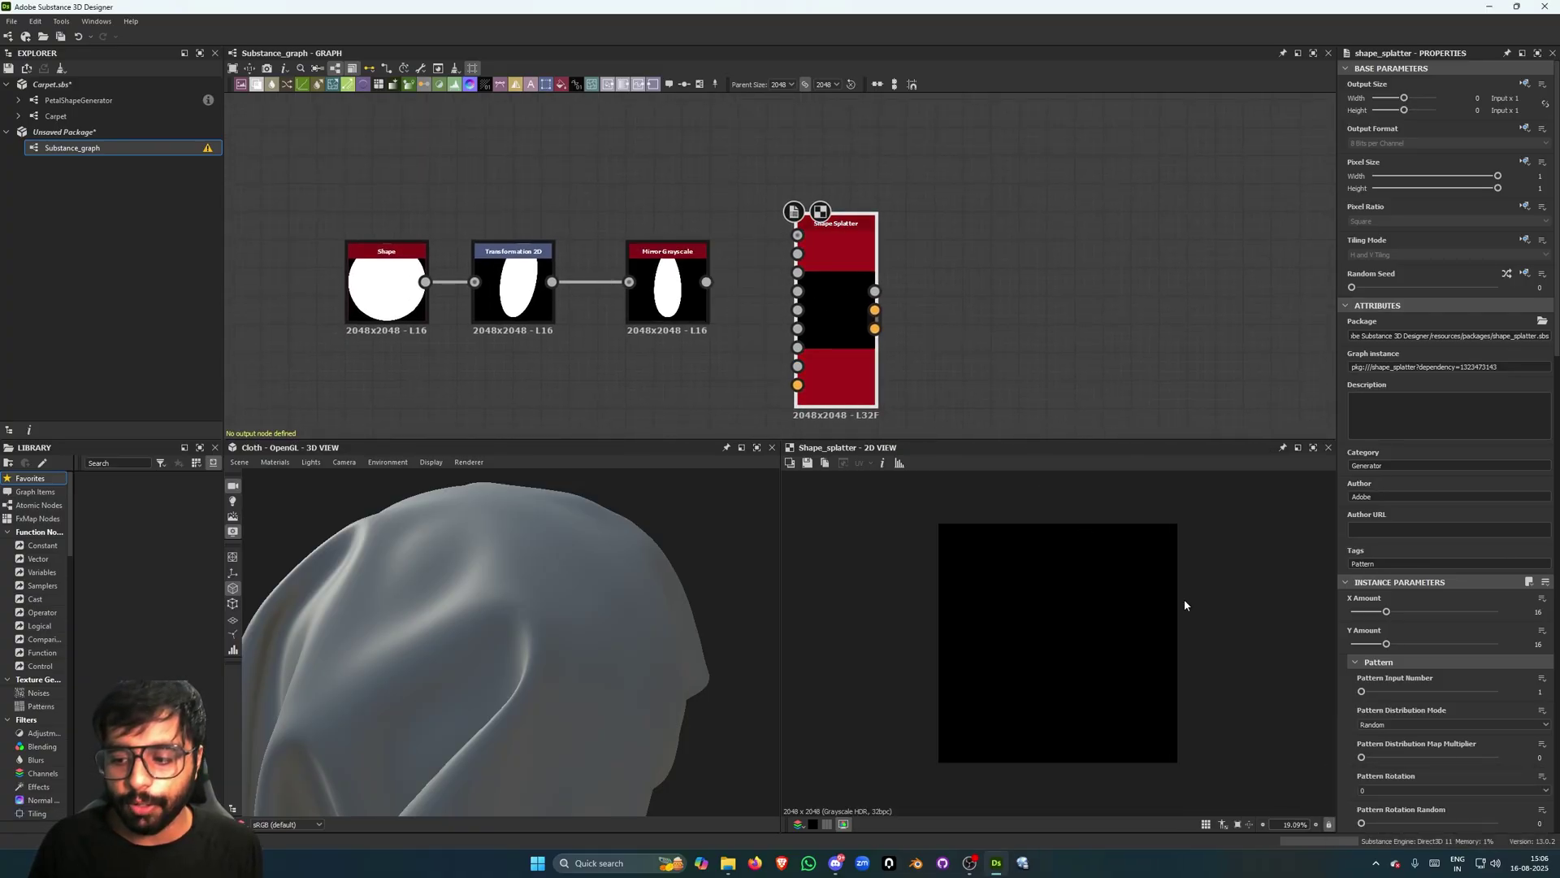
middle_drag(819, 226, 797, 228)
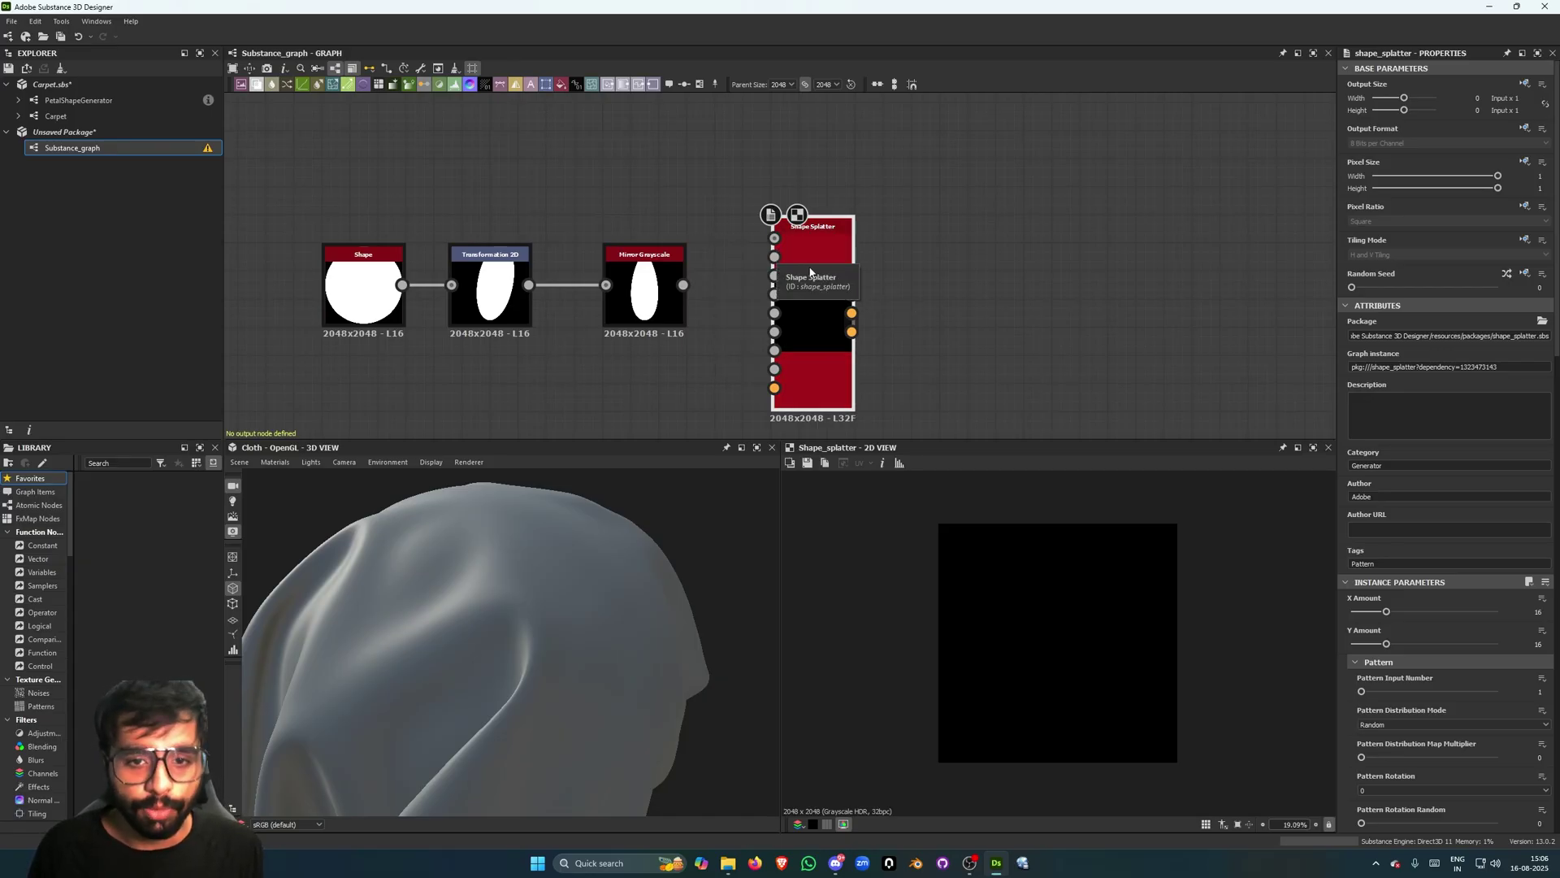
middle_drag(844, 388, 873, 291)
scroll(817, 345, down, 2)
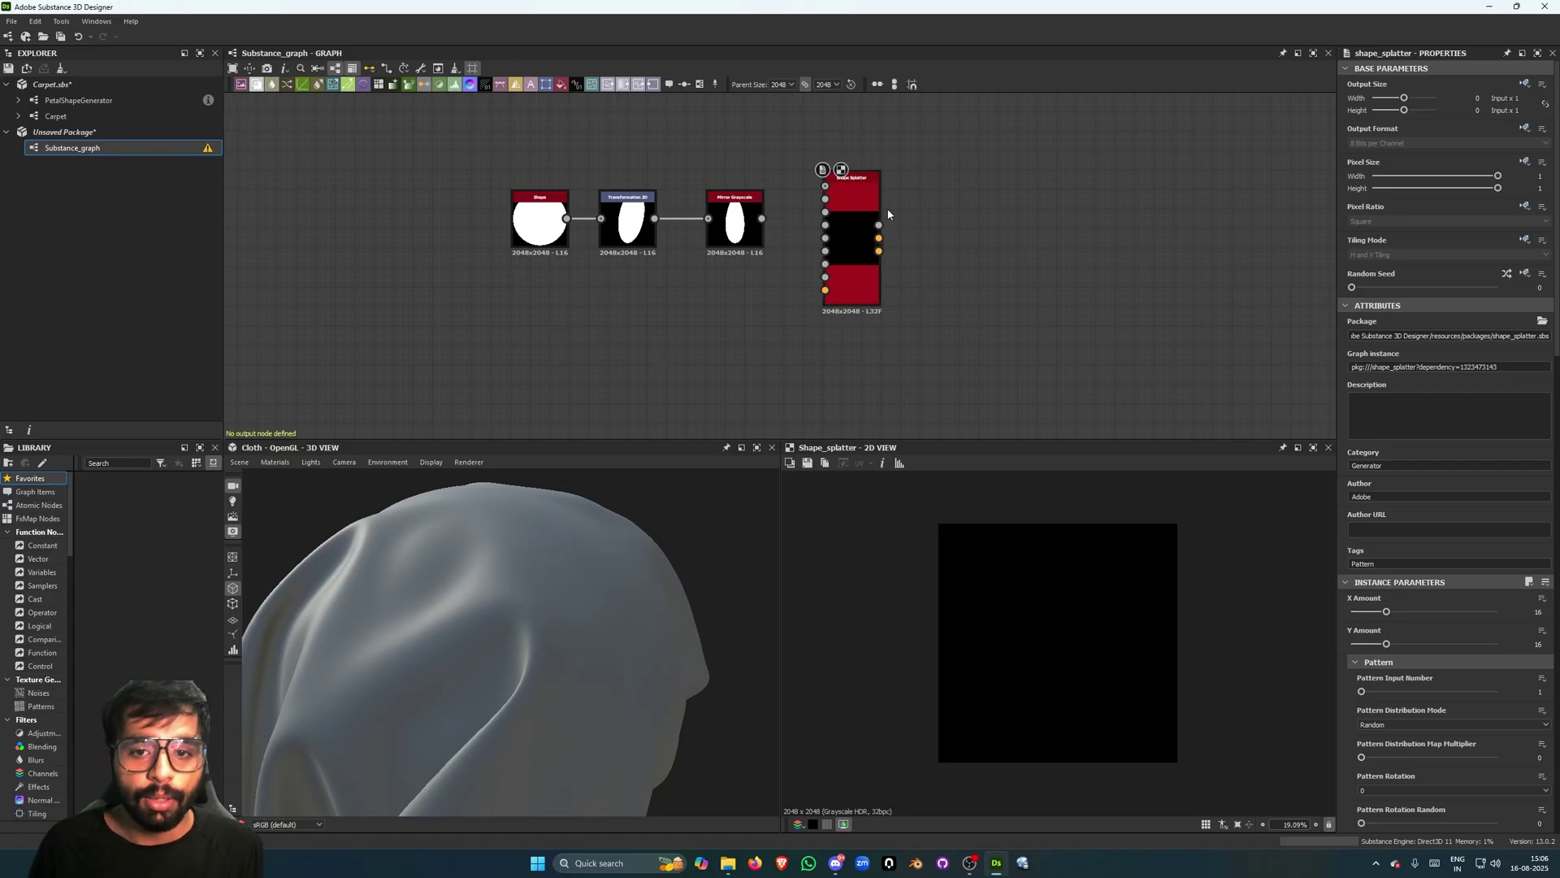
scroll(855, 227, up, 4)
double_click(854, 226)
scroll(834, 301, down, 4)
scroll(829, 257, up, 4)
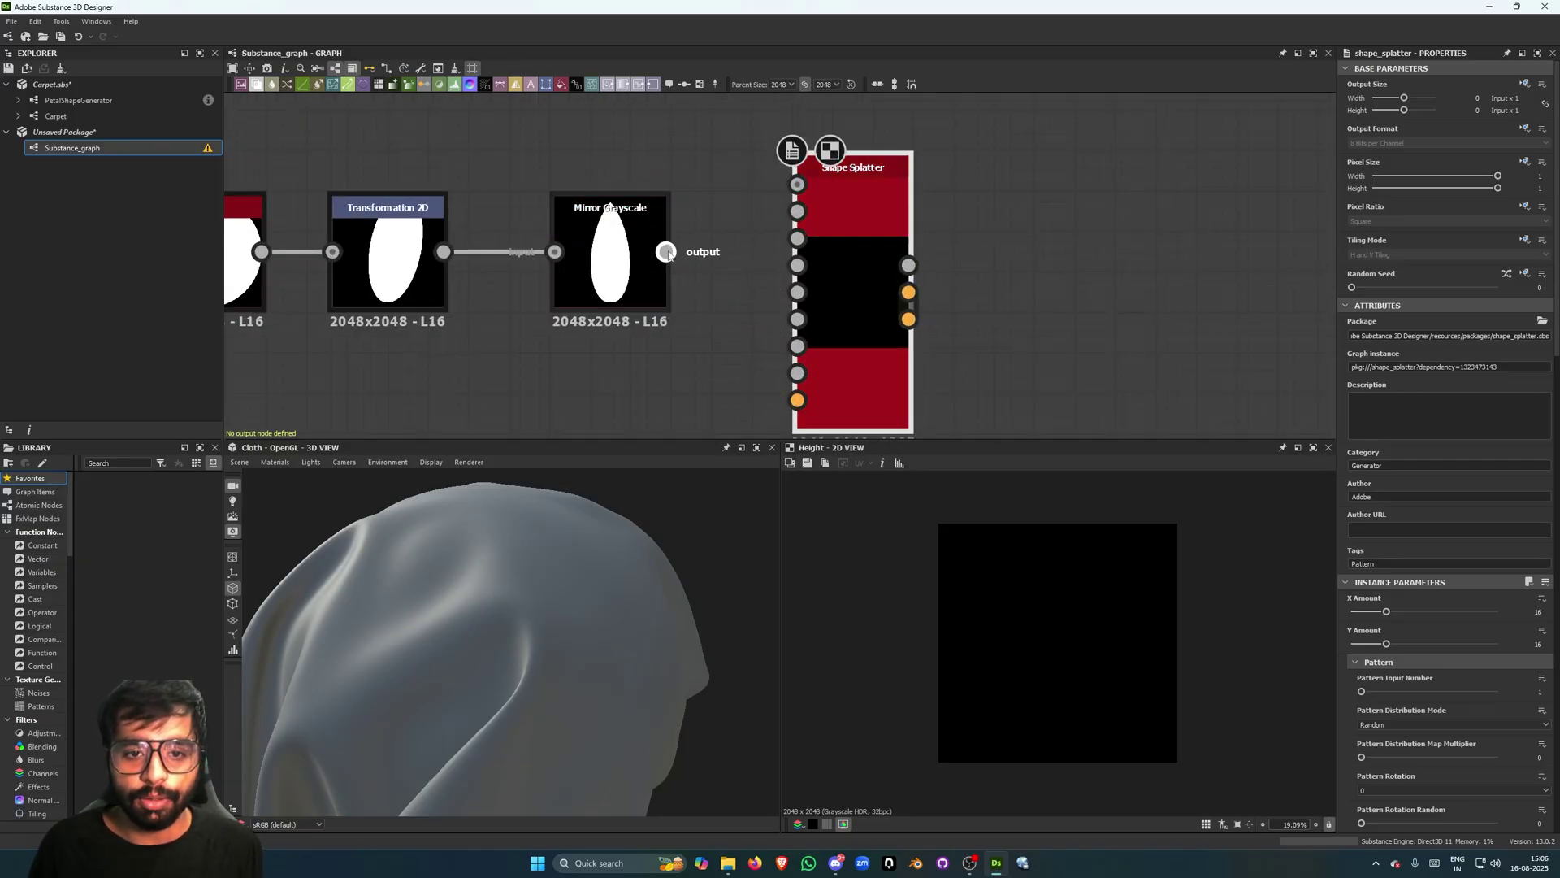
drag(666, 251, 797, 211)
Set Height Scale Auto Adjust to False on the Shape Splatter node.
scroll(1080, 656, up, 2)
scroll(1045, 616, down, 3)
scroll(1070, 508, up, 10)
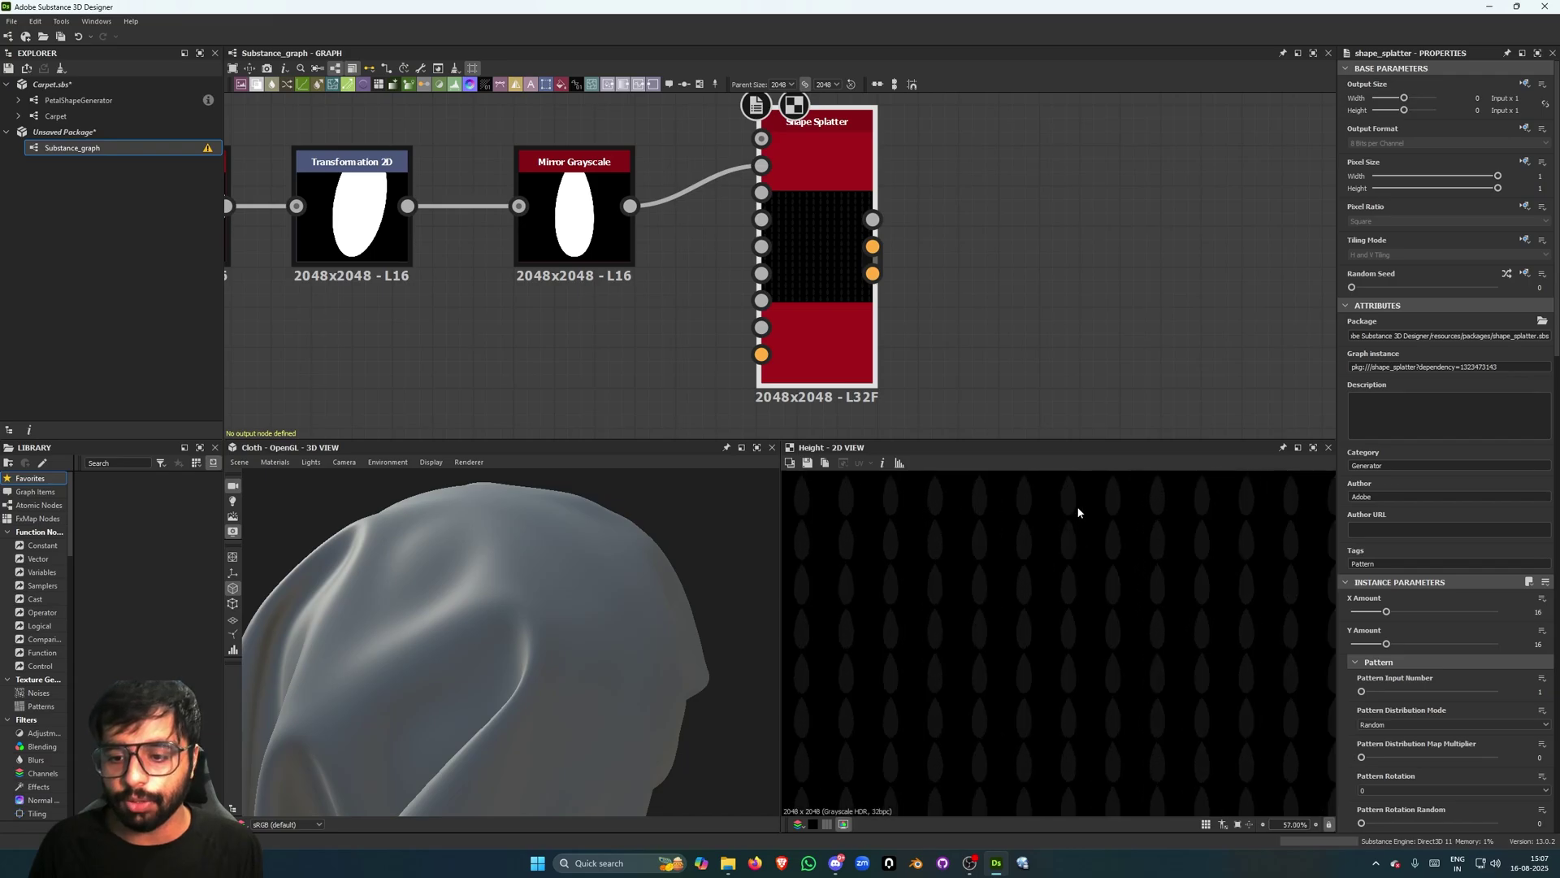
scroll(1081, 585, down, 8)
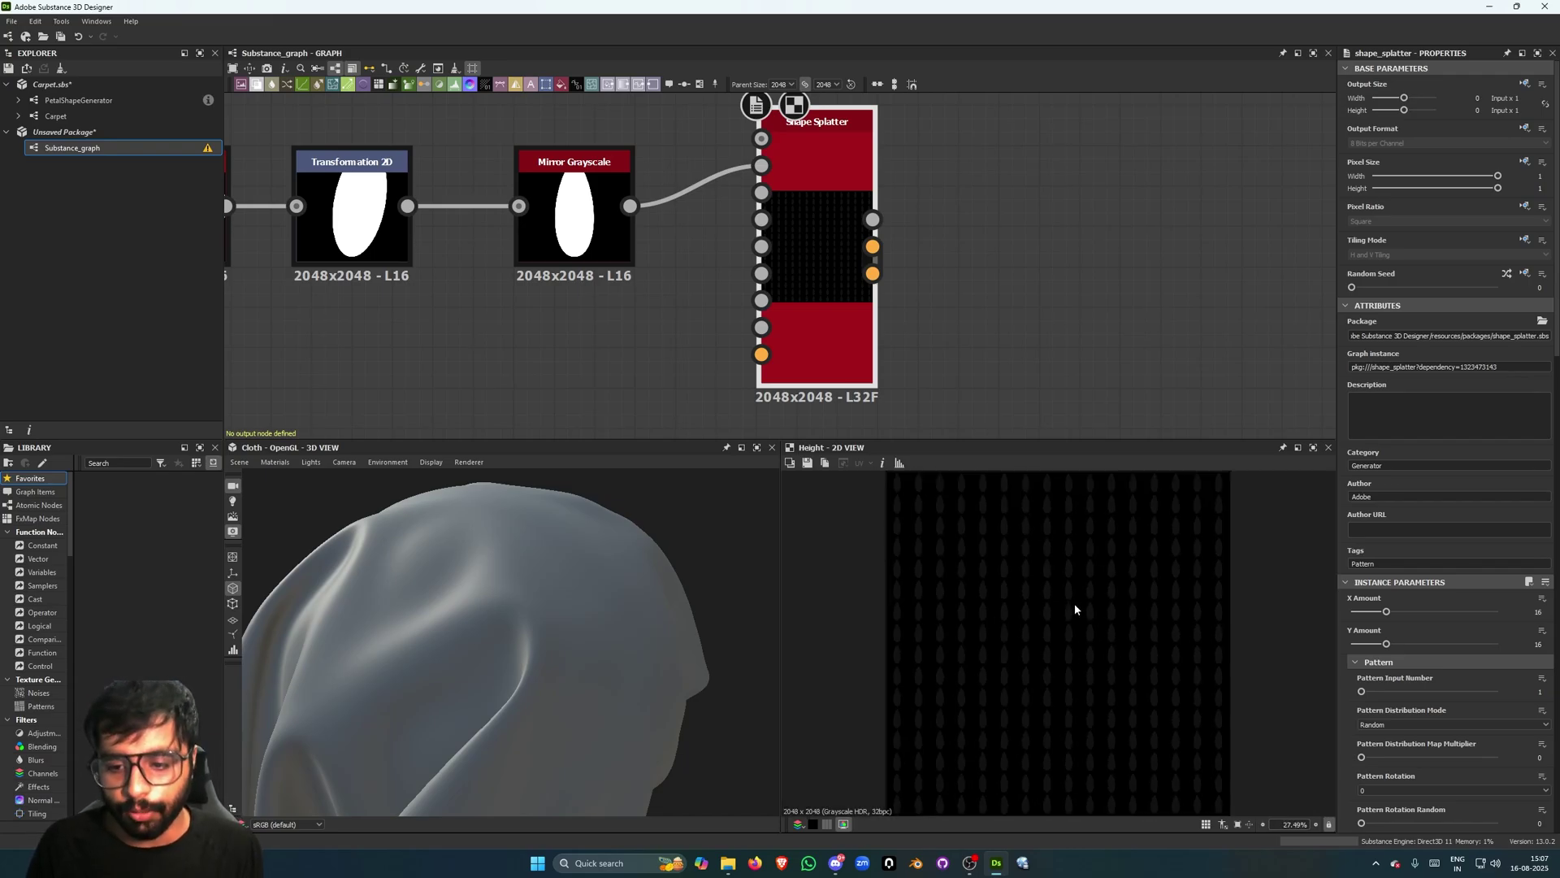
scroll(1376, 603, down, 15)
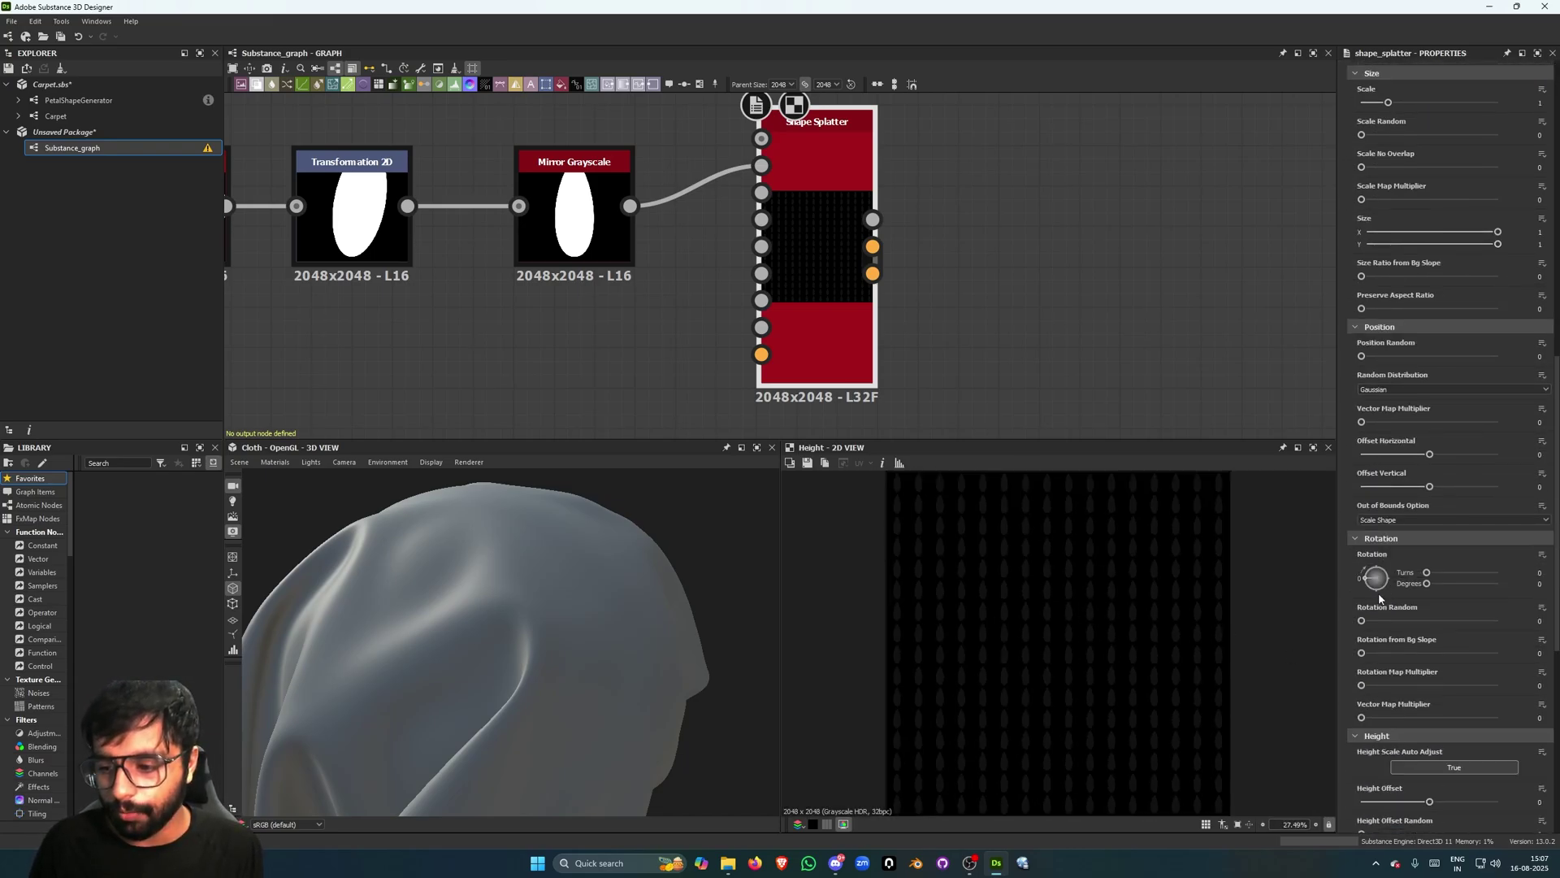
scroll(1379, 568, down, 2)
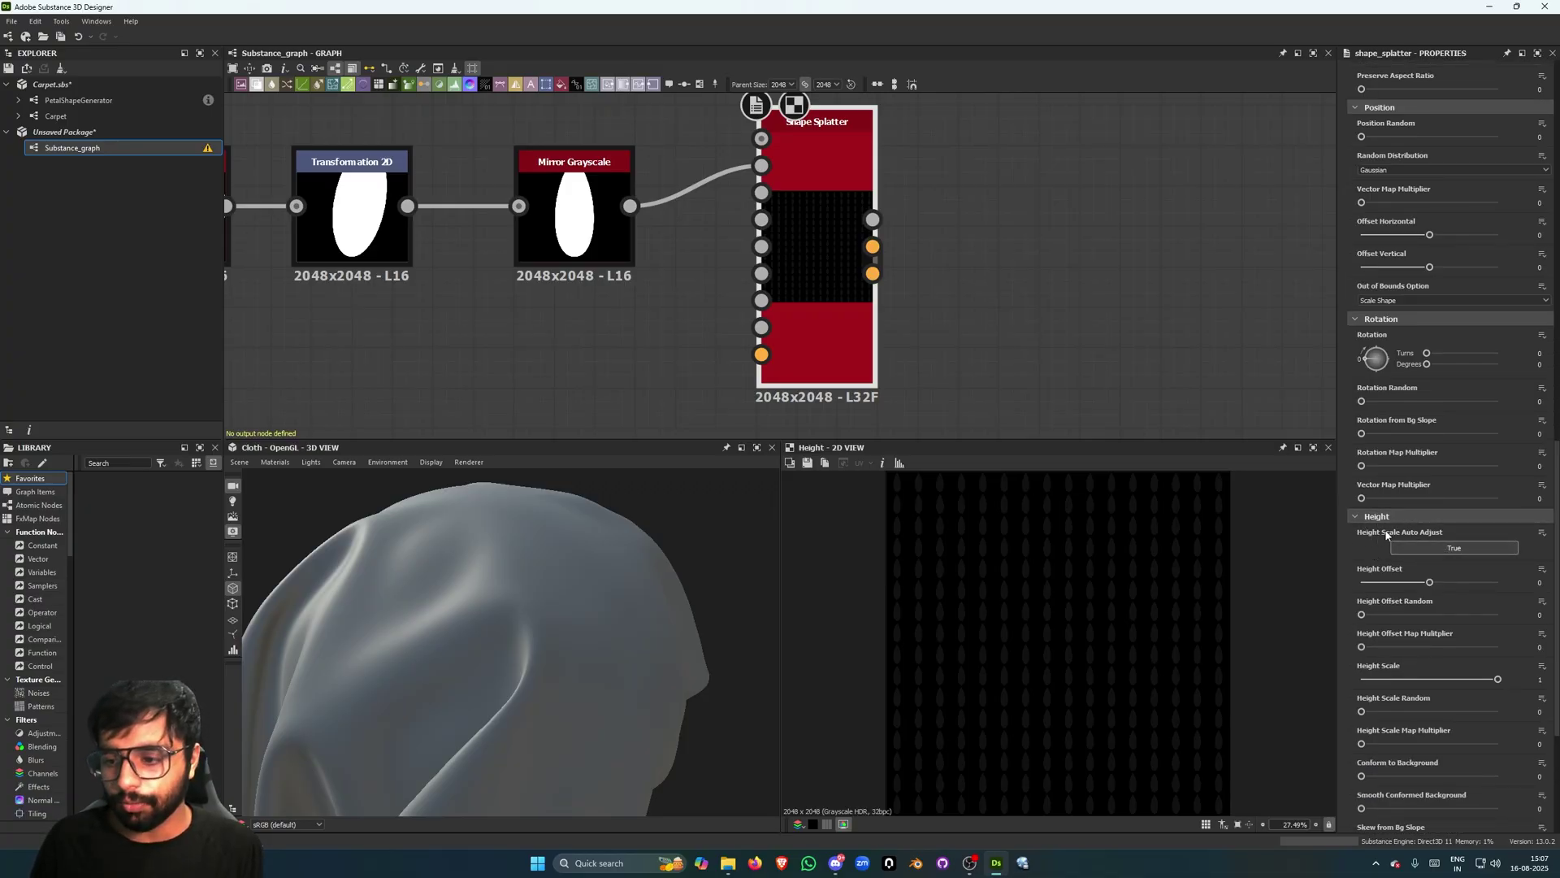
click(1415, 545)
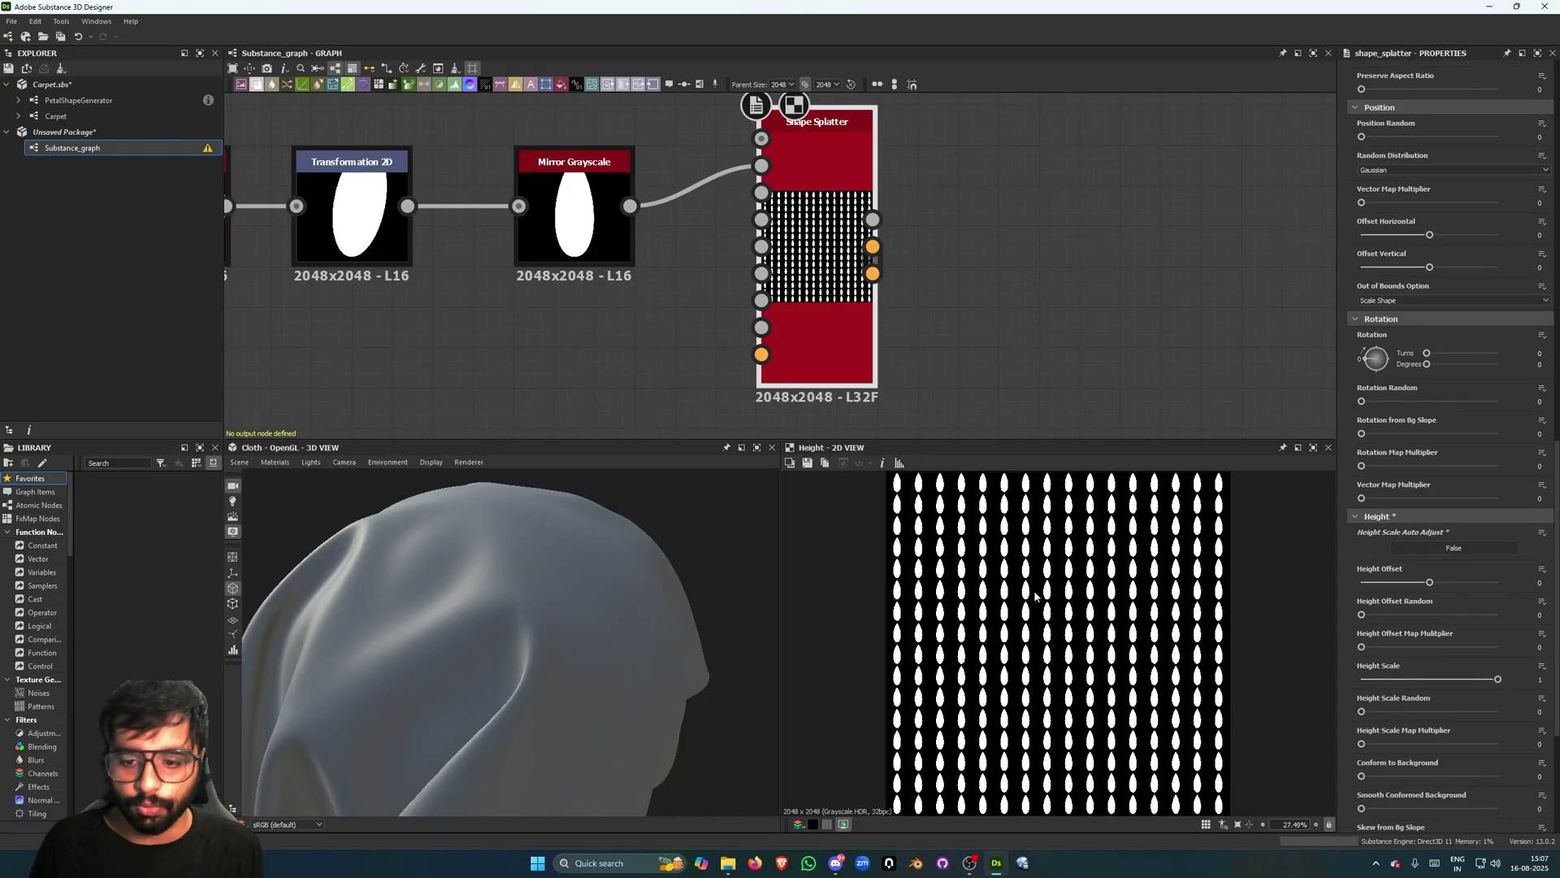
Add a second Shape node below the Transformation 2D node and set its pattern to Bell.
scroll(894, 364, down, 4)
scroll(1103, 598, down, 1)
middle_drag(810, 375, 908, 421)
click(827, 381)
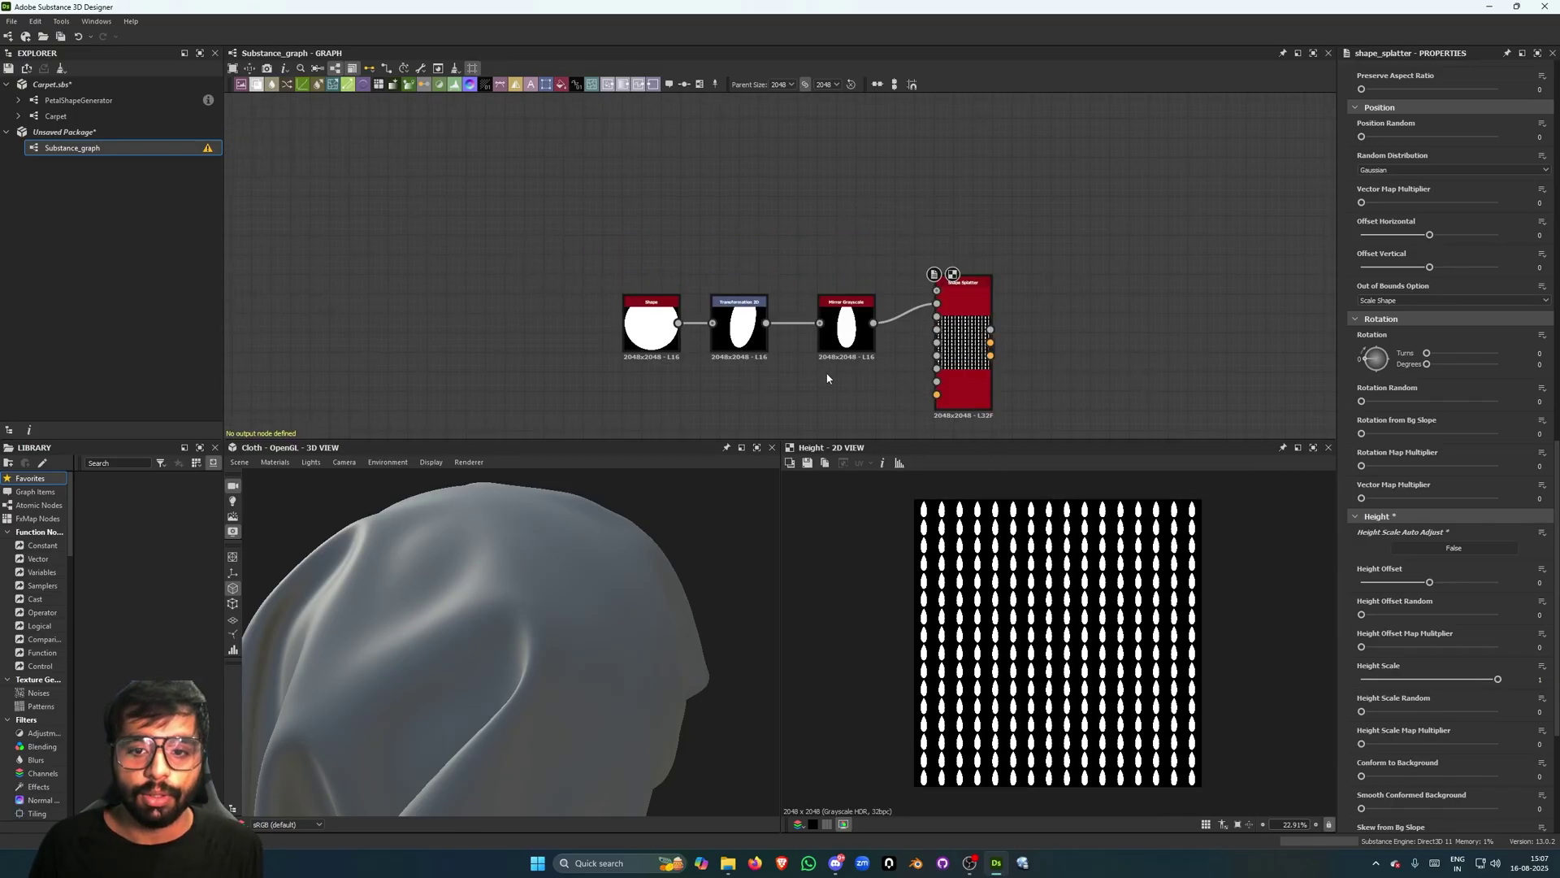
middle_drag(827, 381, 842, 311)
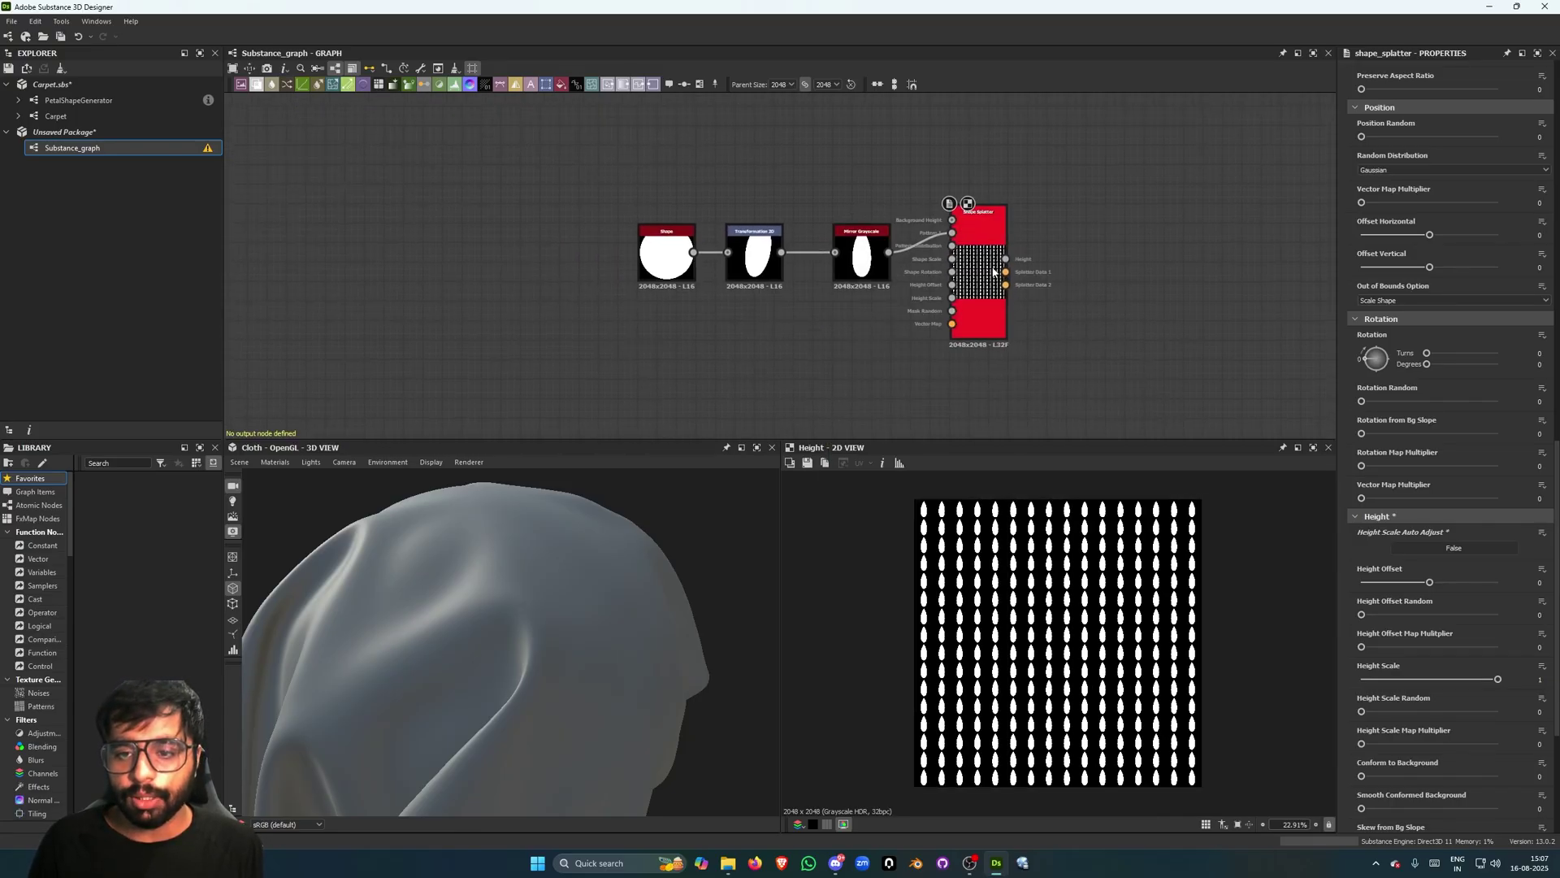
scroll(992, 272, up, 3)
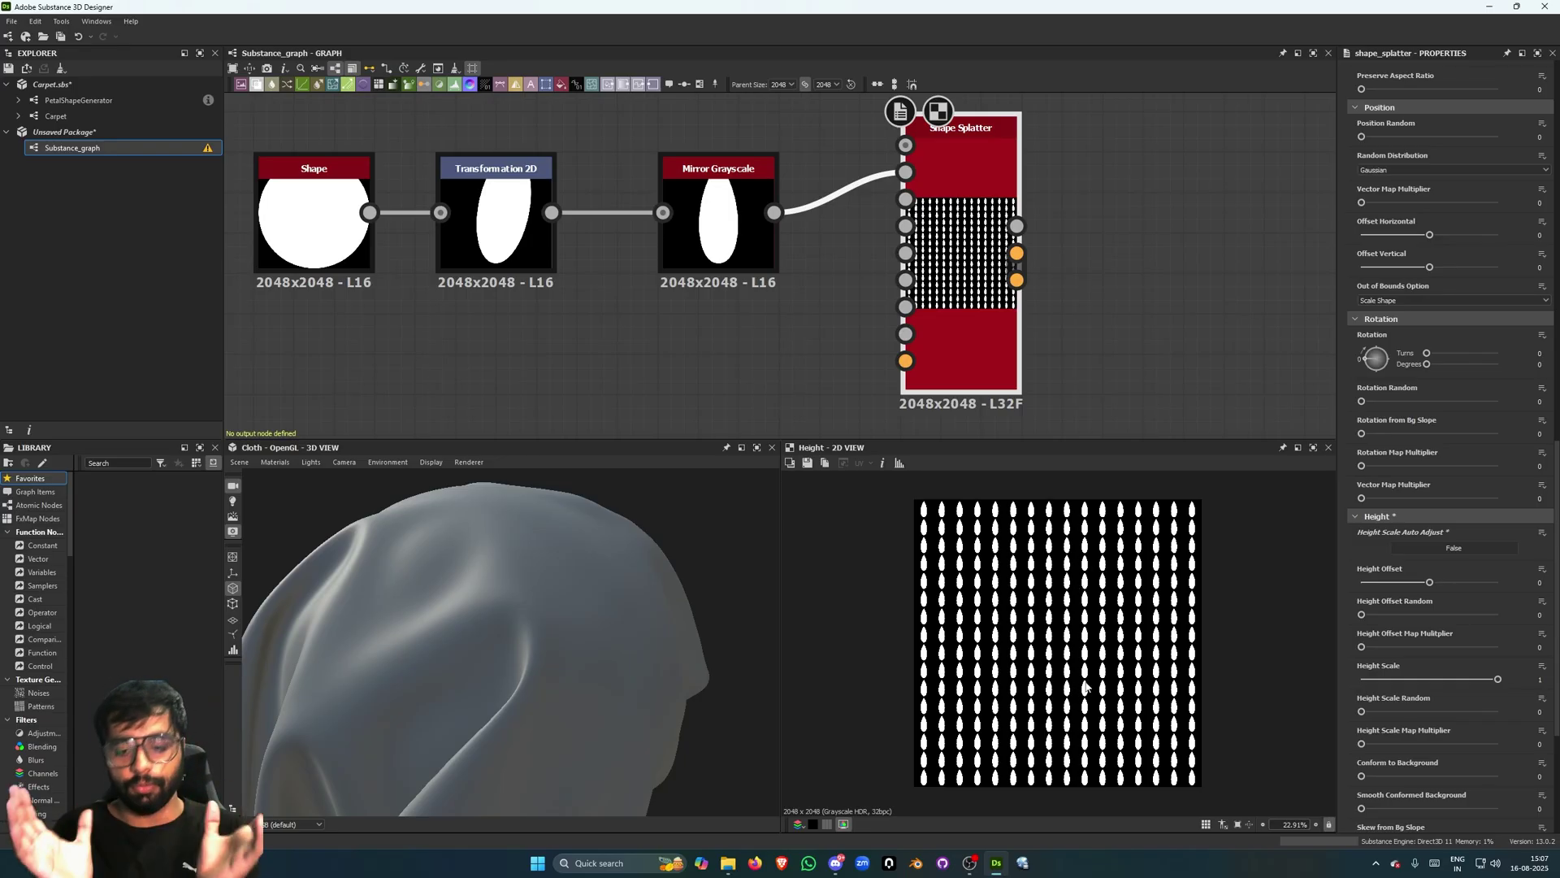
scroll(829, 342, down, 4)
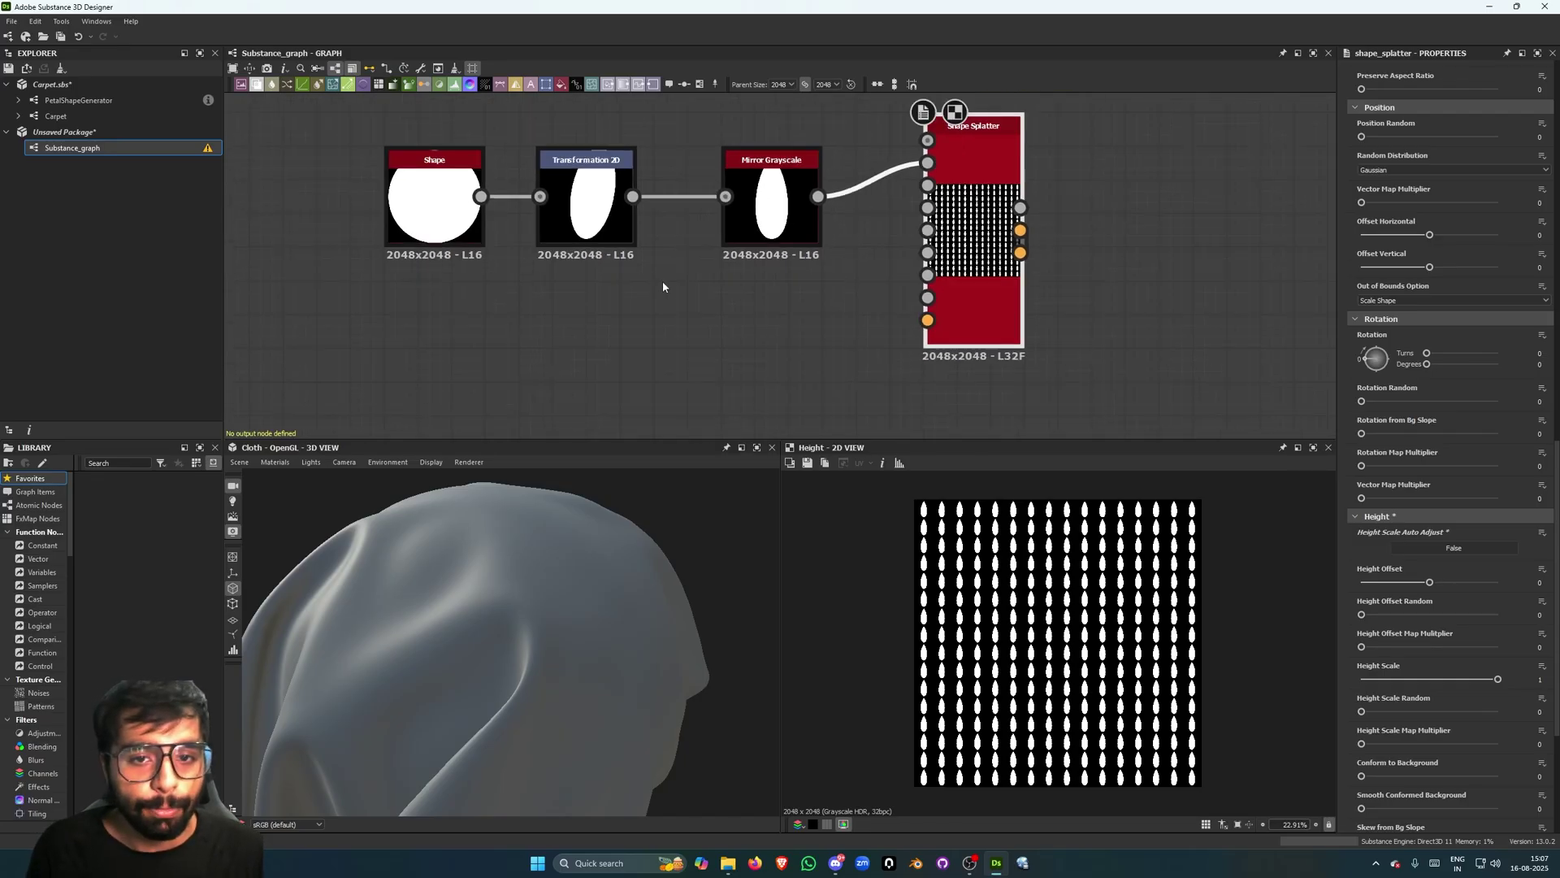
key(space)
text(shape)
key(Return)
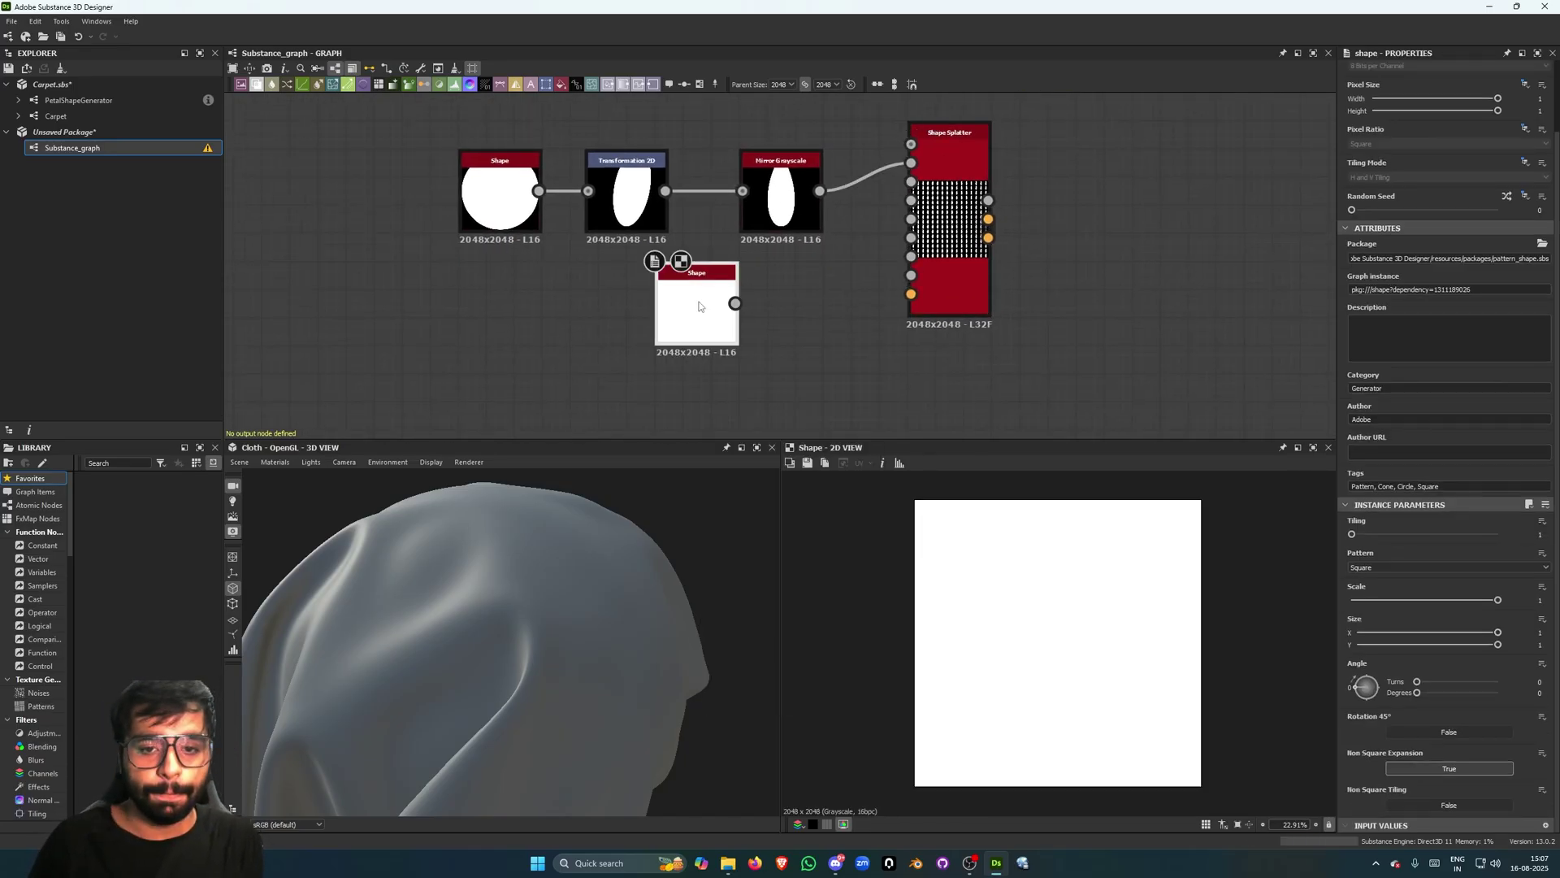
click(1409, 567)
click(1377, 601)
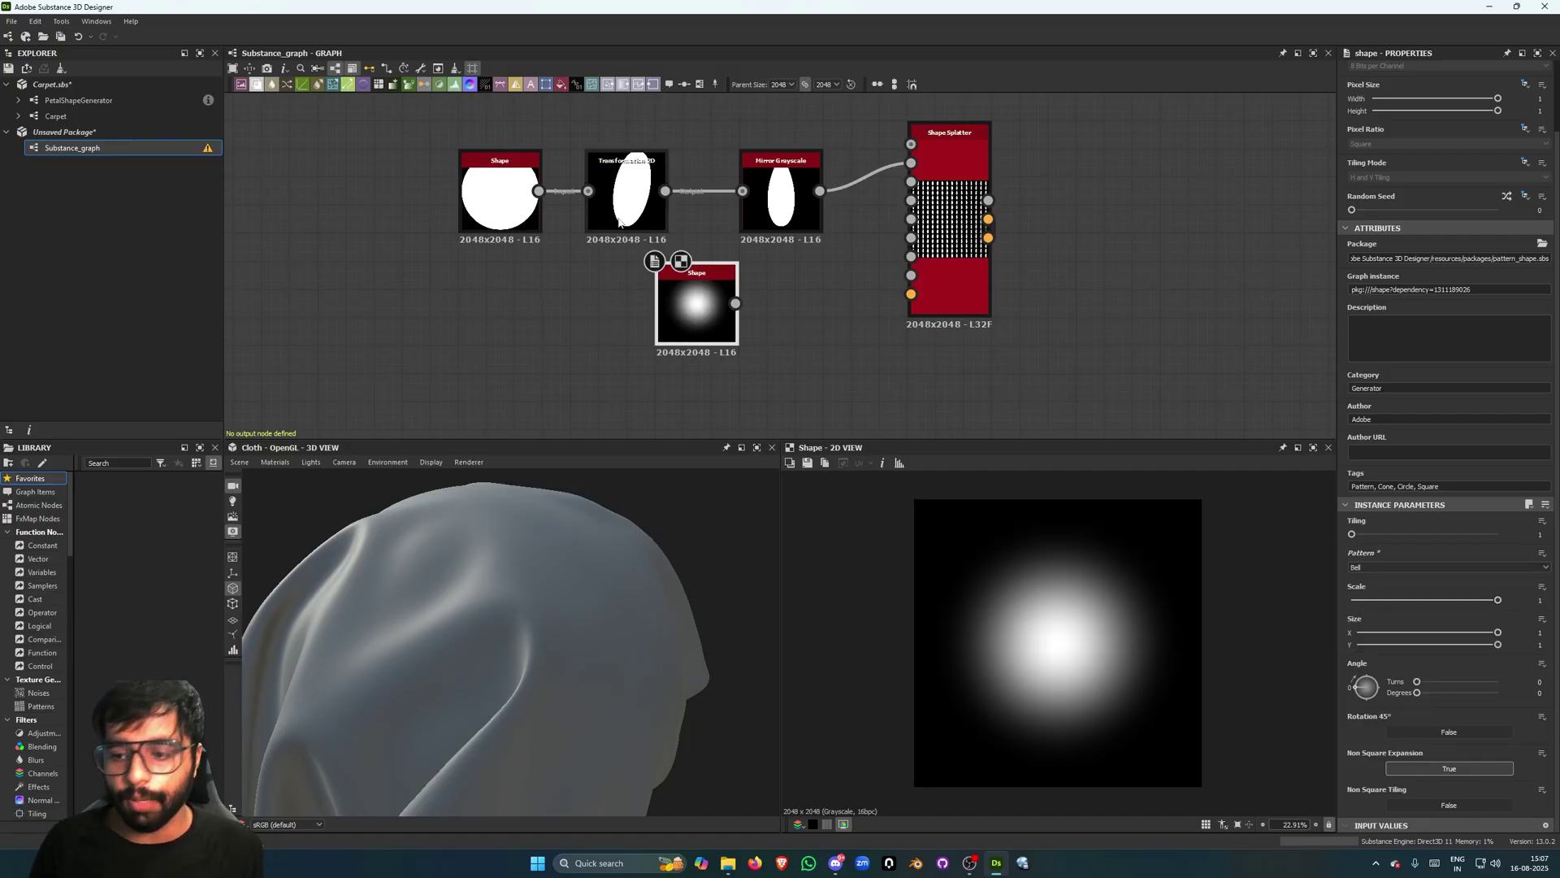
Move the Bell Shape node below the Transformation 2D node and connect it to the Shape Splatter's Pattern Distribution input.
drag(709, 302, 625, 343)
middle_drag(879, 385, 847, 383)
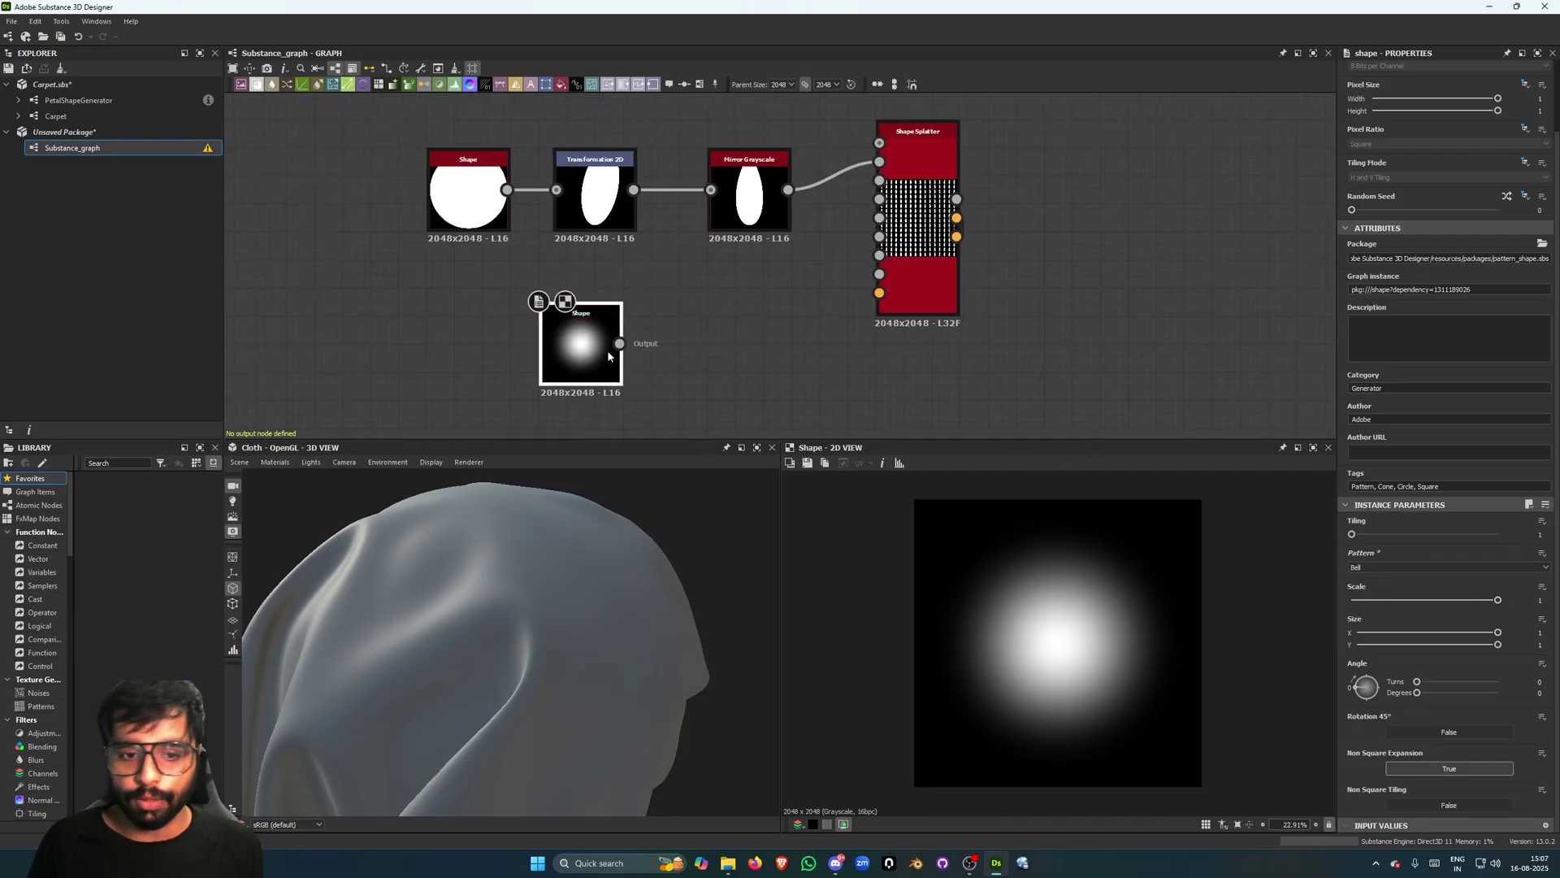
drag(619, 343, 888, 186)
click(855, 213)
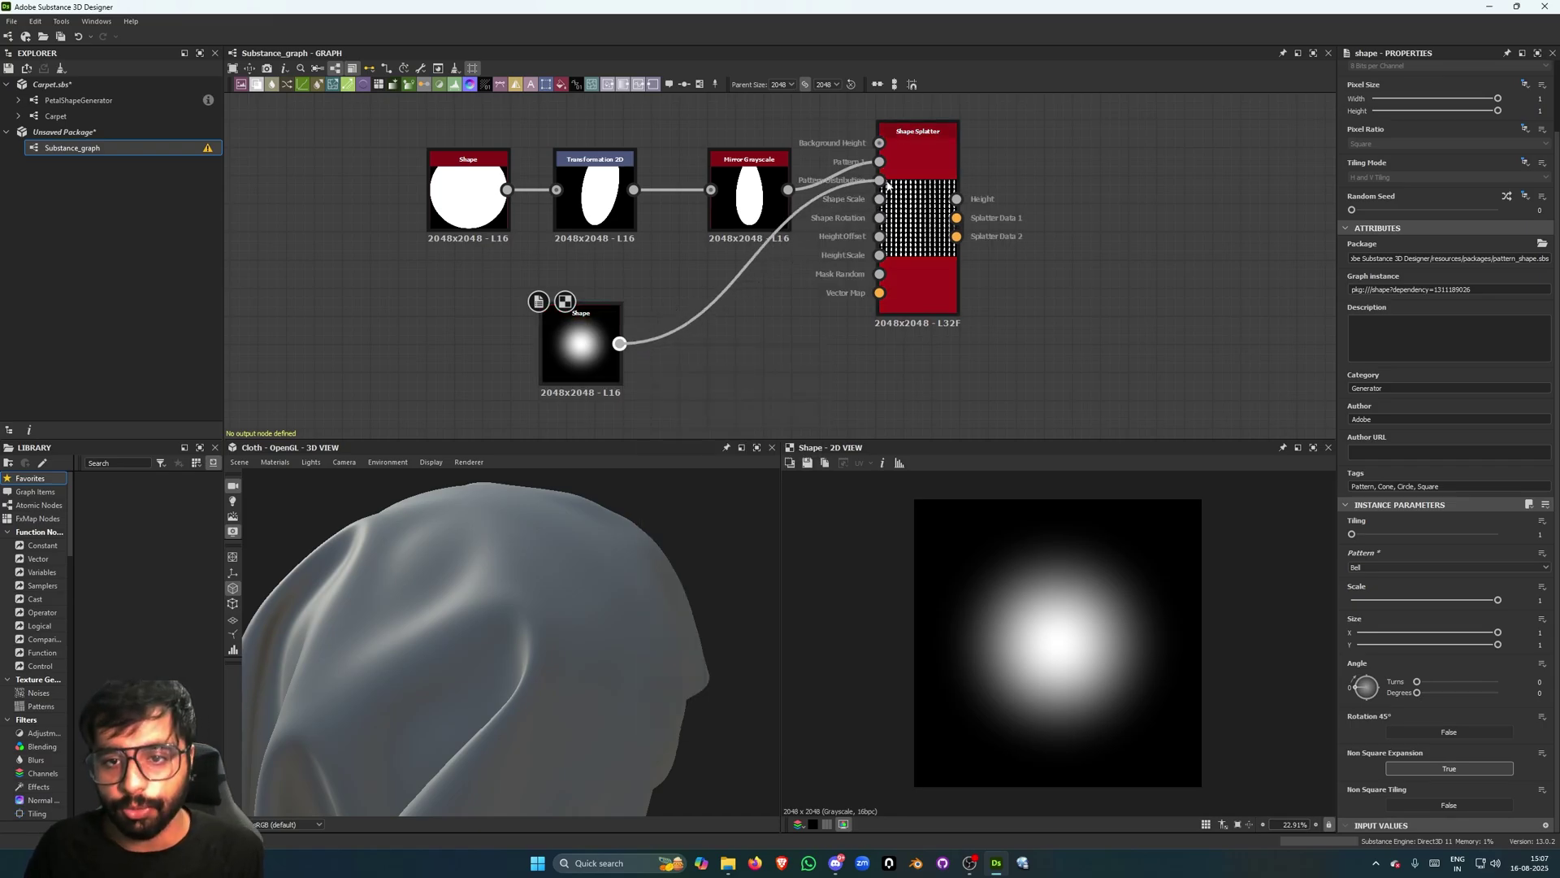
scroll(888, 186, up, 4)
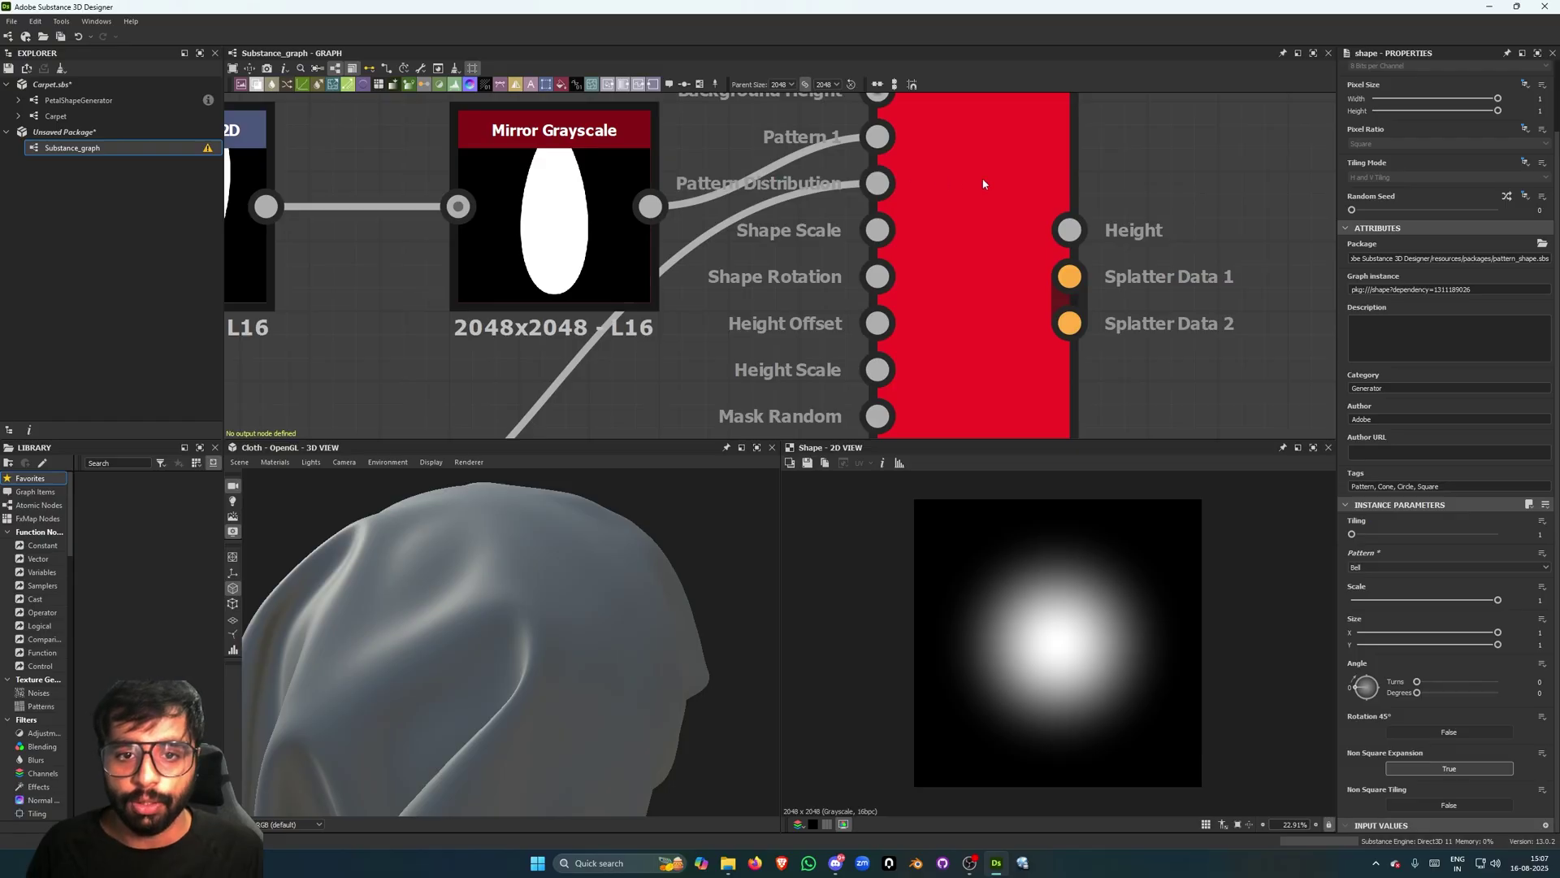
scroll(971, 178, down, 3)
Preview the Shape Splatter and set its Pattern Input Number to 3 and Pattern Distribution Map Multiplier to 1.
double_click(931, 263)
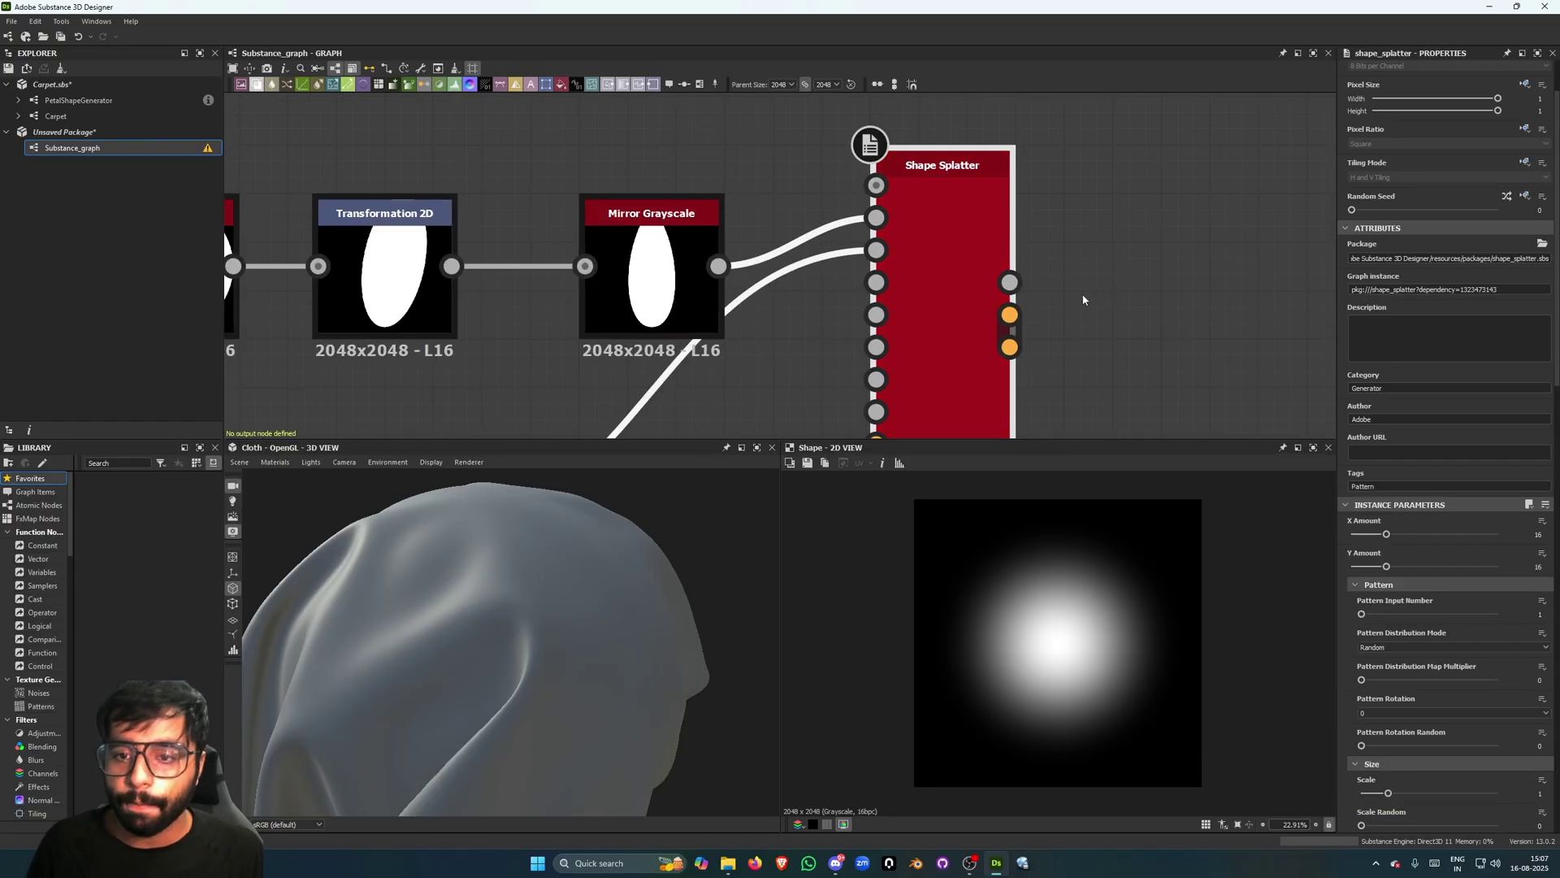
scroll(1092, 286, down, 3)
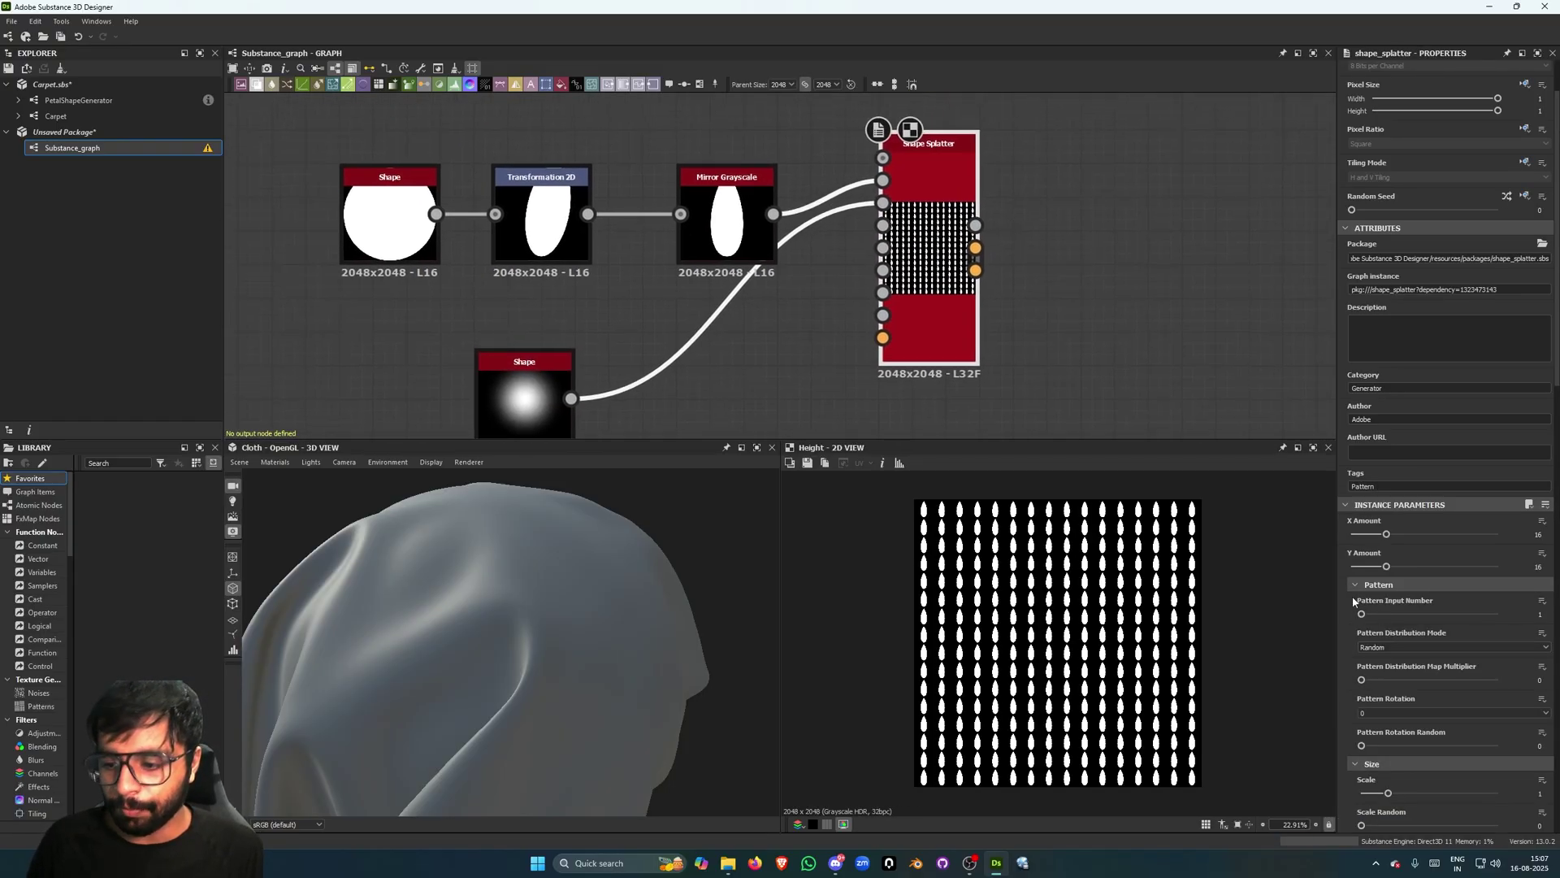
scroll(1350, 602, down, 1)
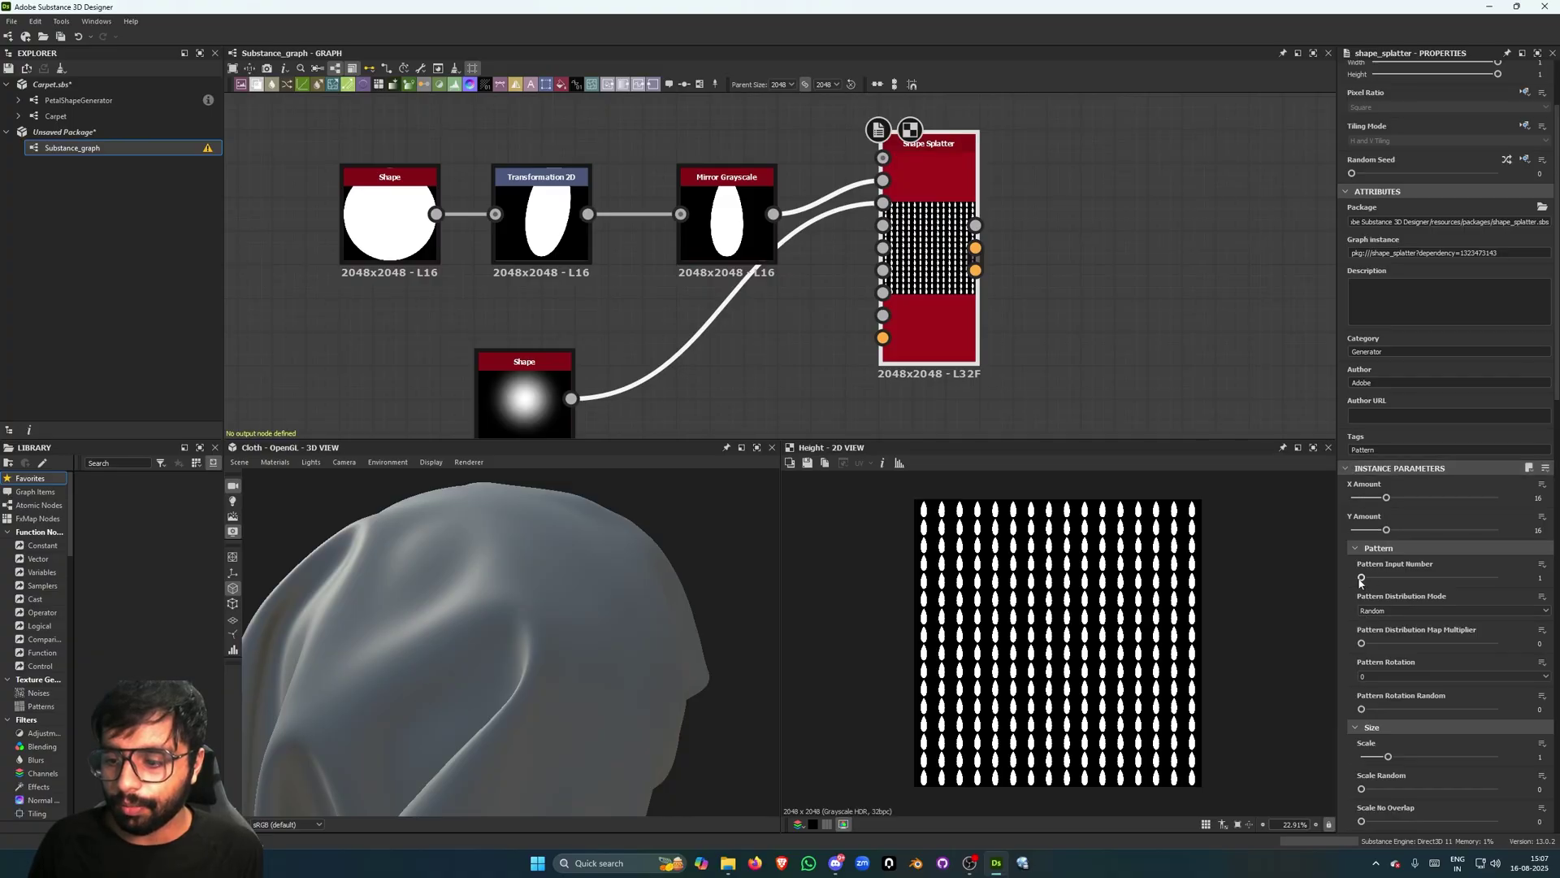
drag(1367, 578, 1406, 584)
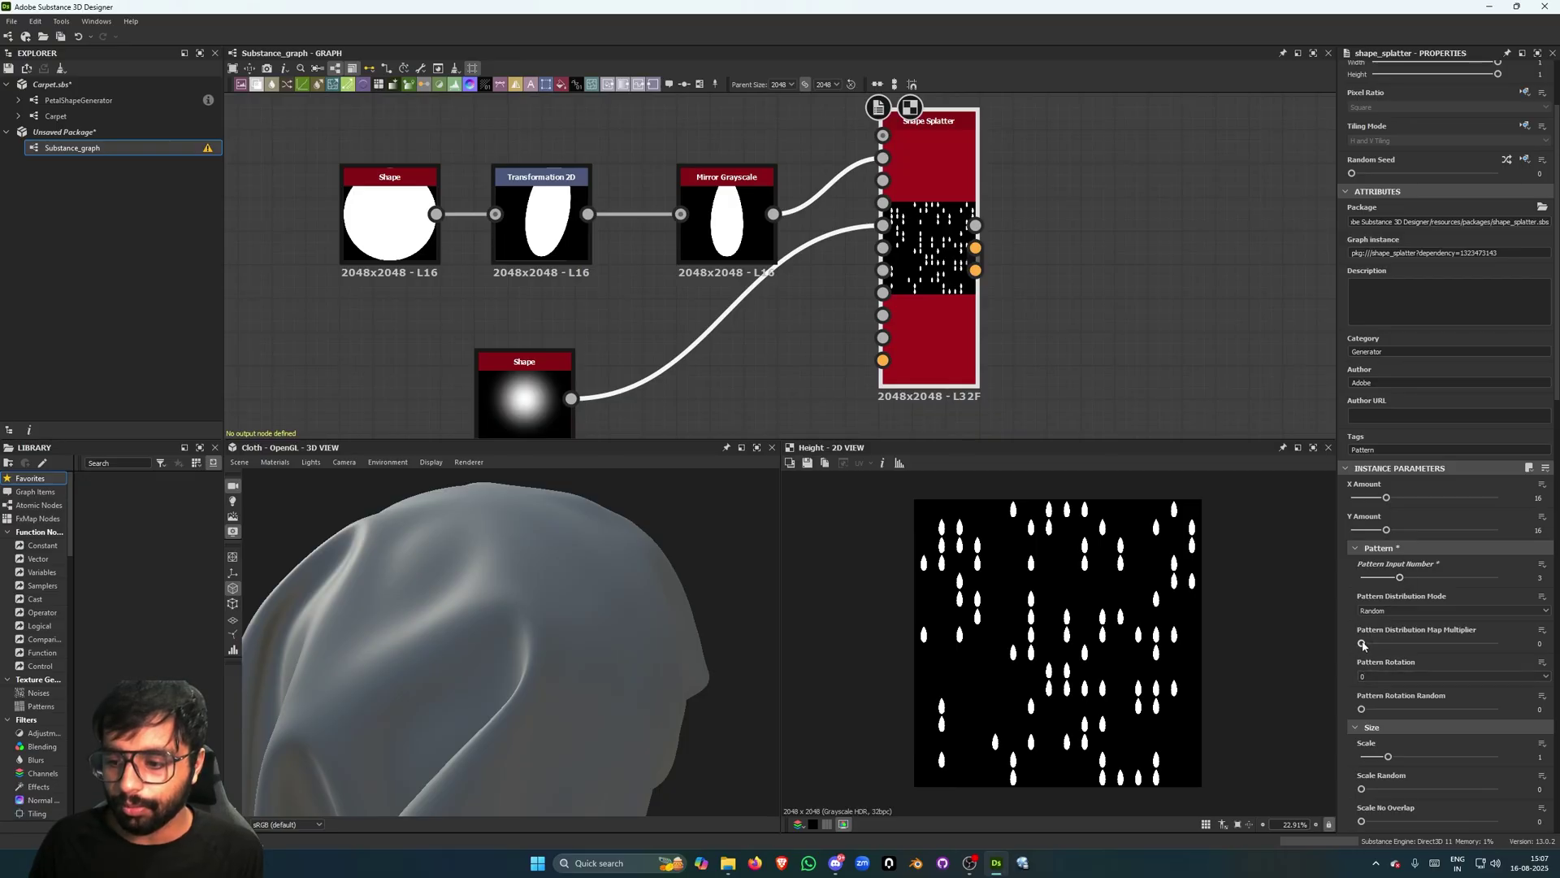
drag(1363, 644, 1508, 654)
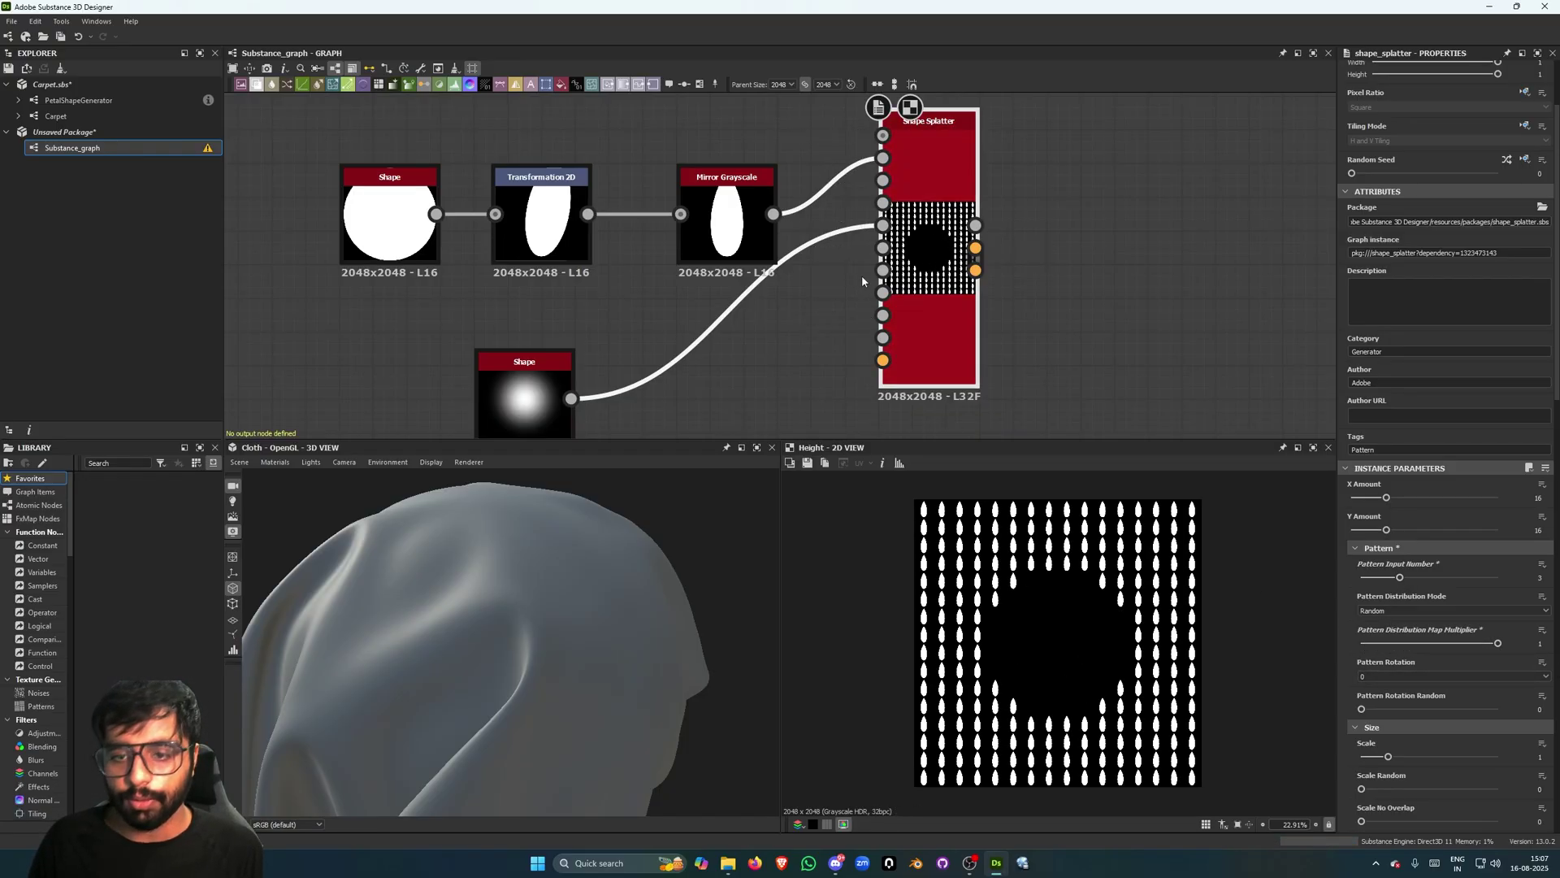
Move the mirrored petal's connection on the Shape Splatter from the Pattern 1 input to Pattern 3.
middle_drag(1074, 256, 1038, 258)
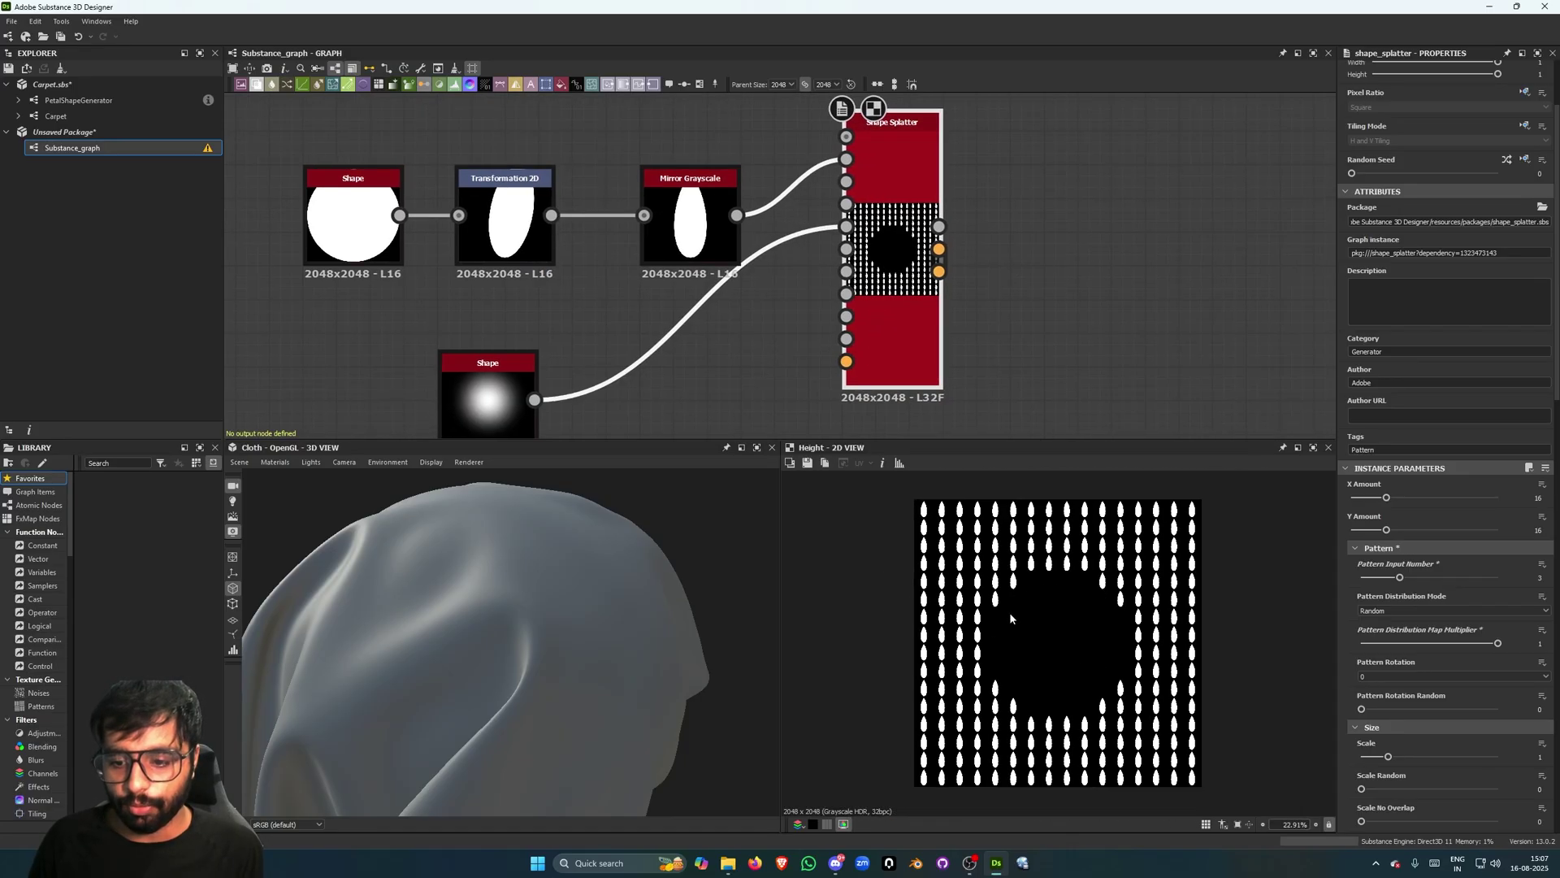
middle_drag(791, 242, 823, 298)
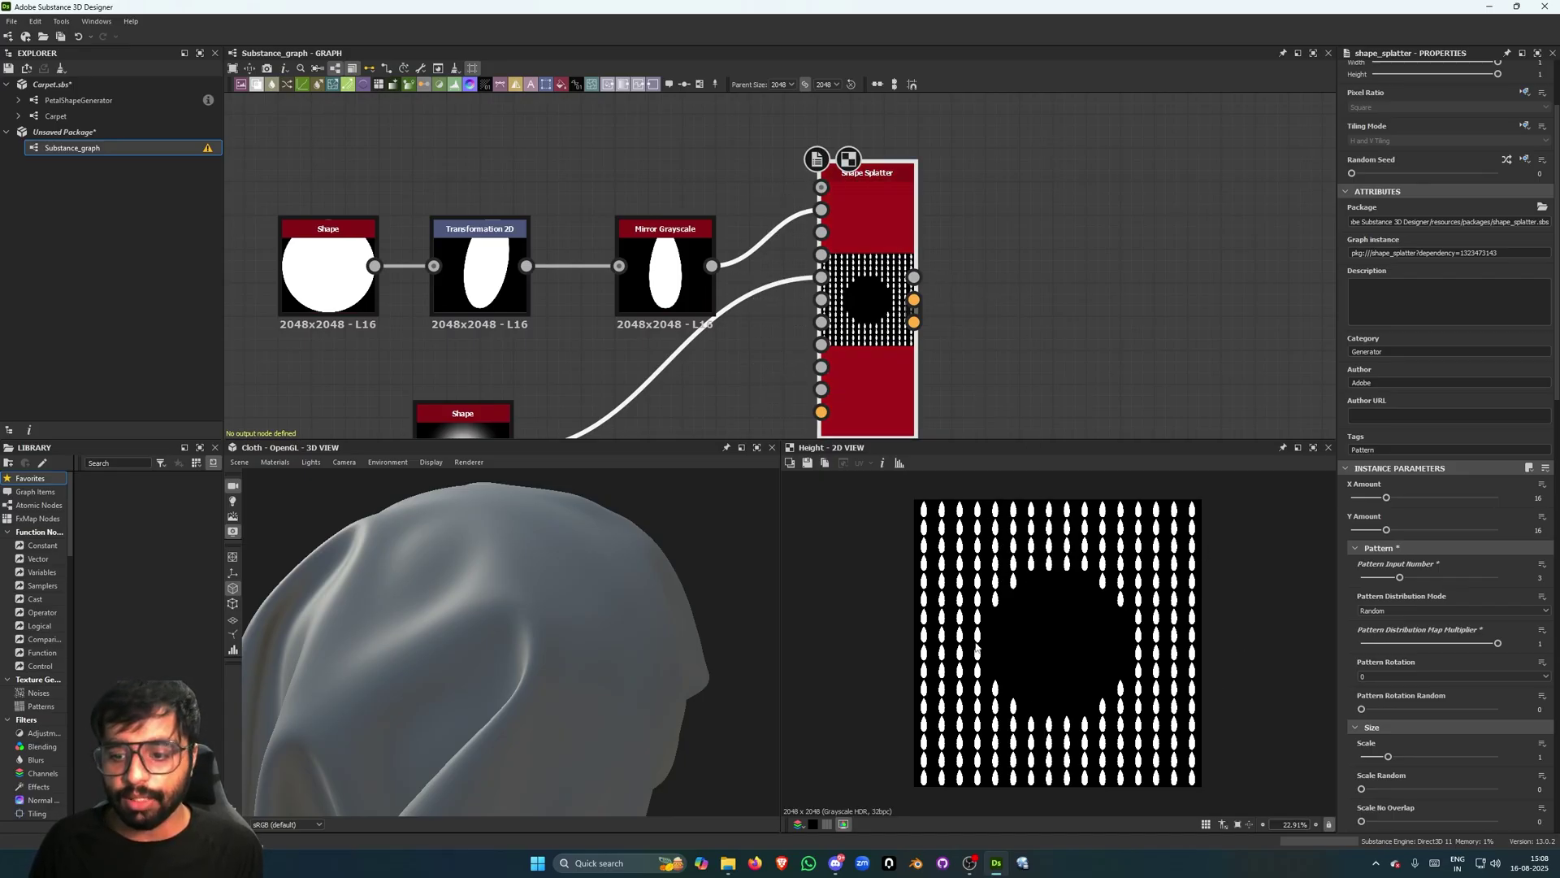
scroll(820, 210, up, 2)
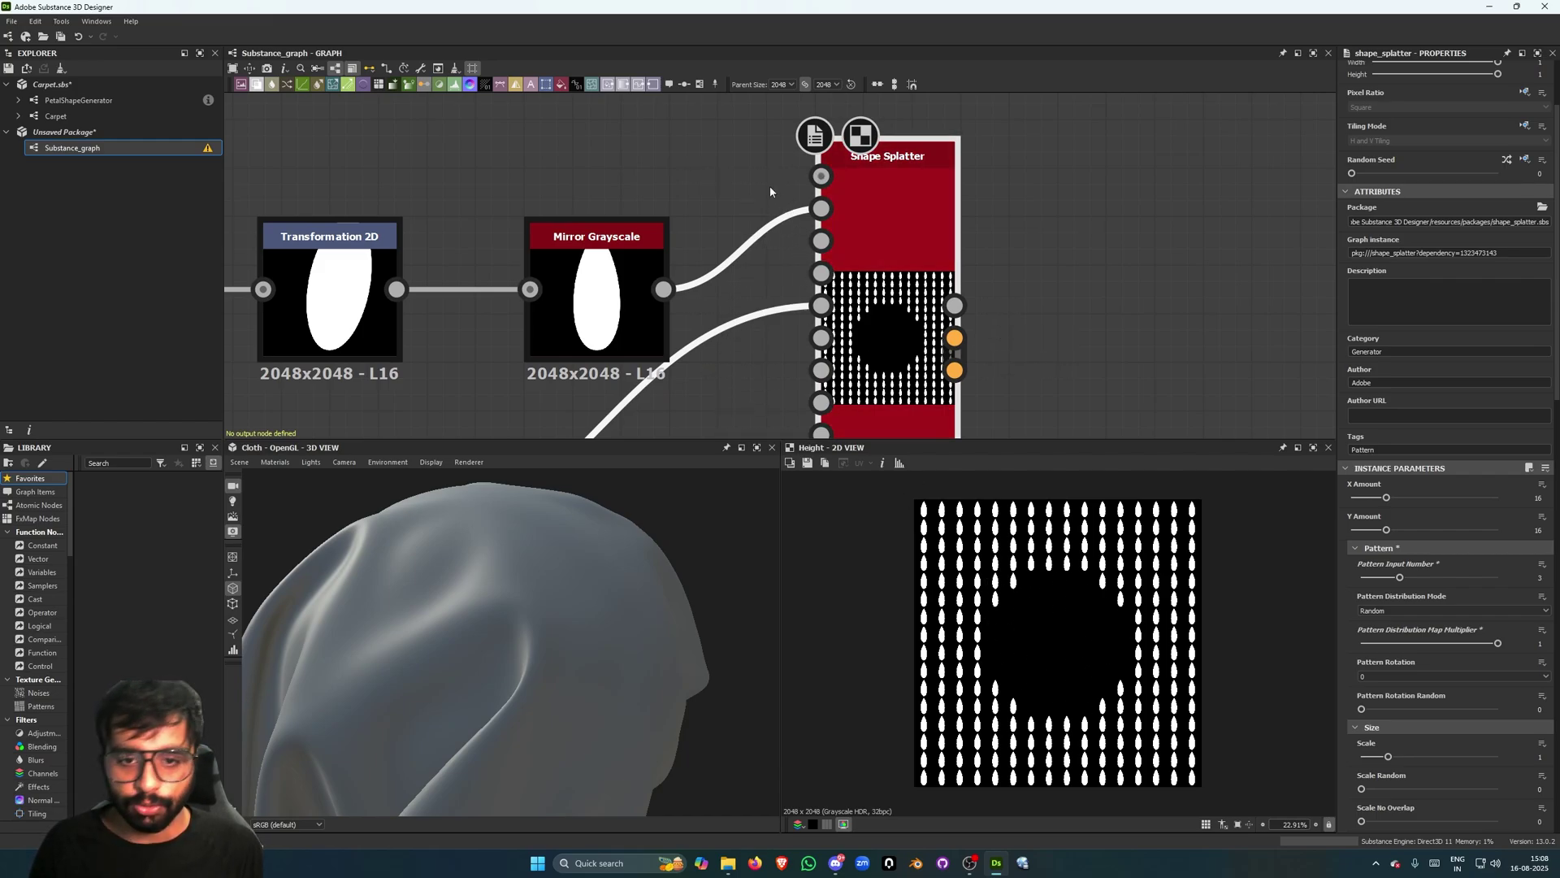
drag(820, 208, 822, 272)
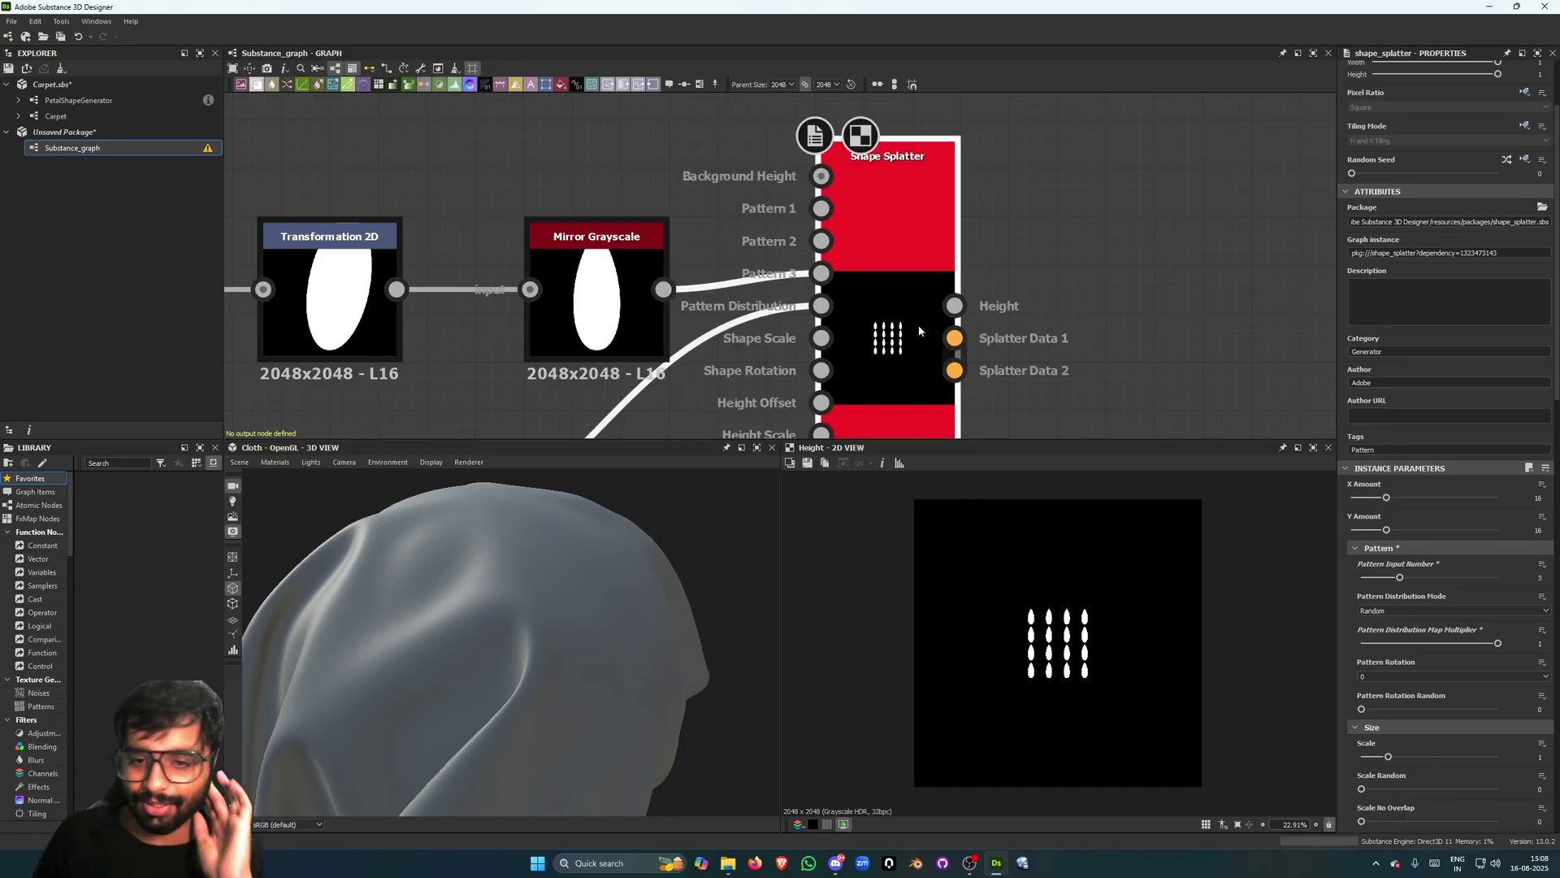
scroll(912, 324, down, 2)
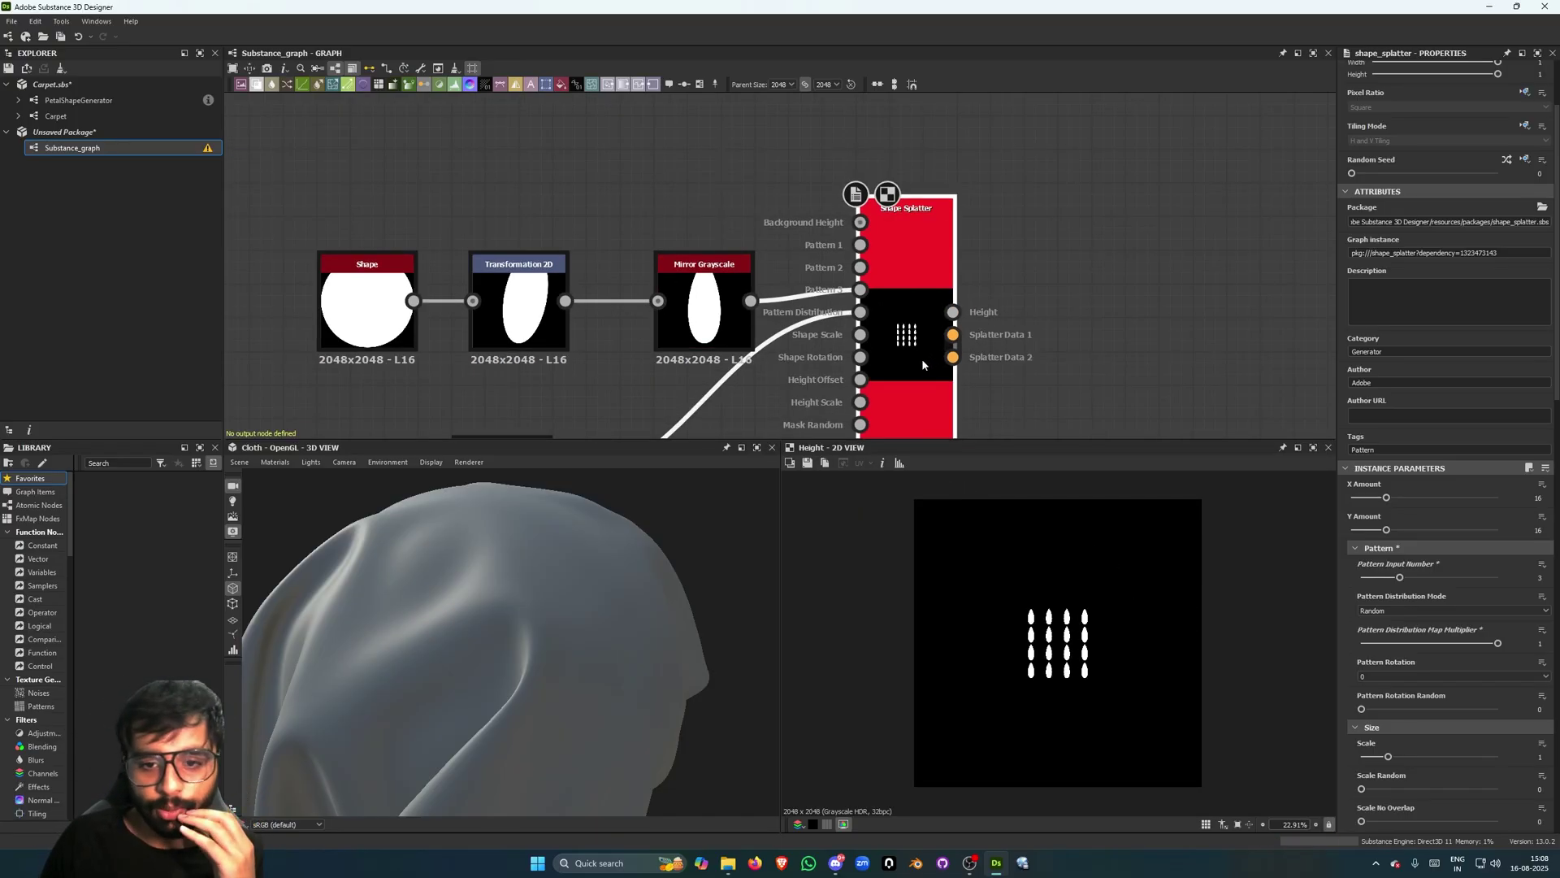
middle_drag(921, 360, 919, 313)
click(1028, 274)
middle_drag(1030, 273, 963, 264)
drag(868, 328, 864, 314)
middle_drag(813, 375, 835, 345)
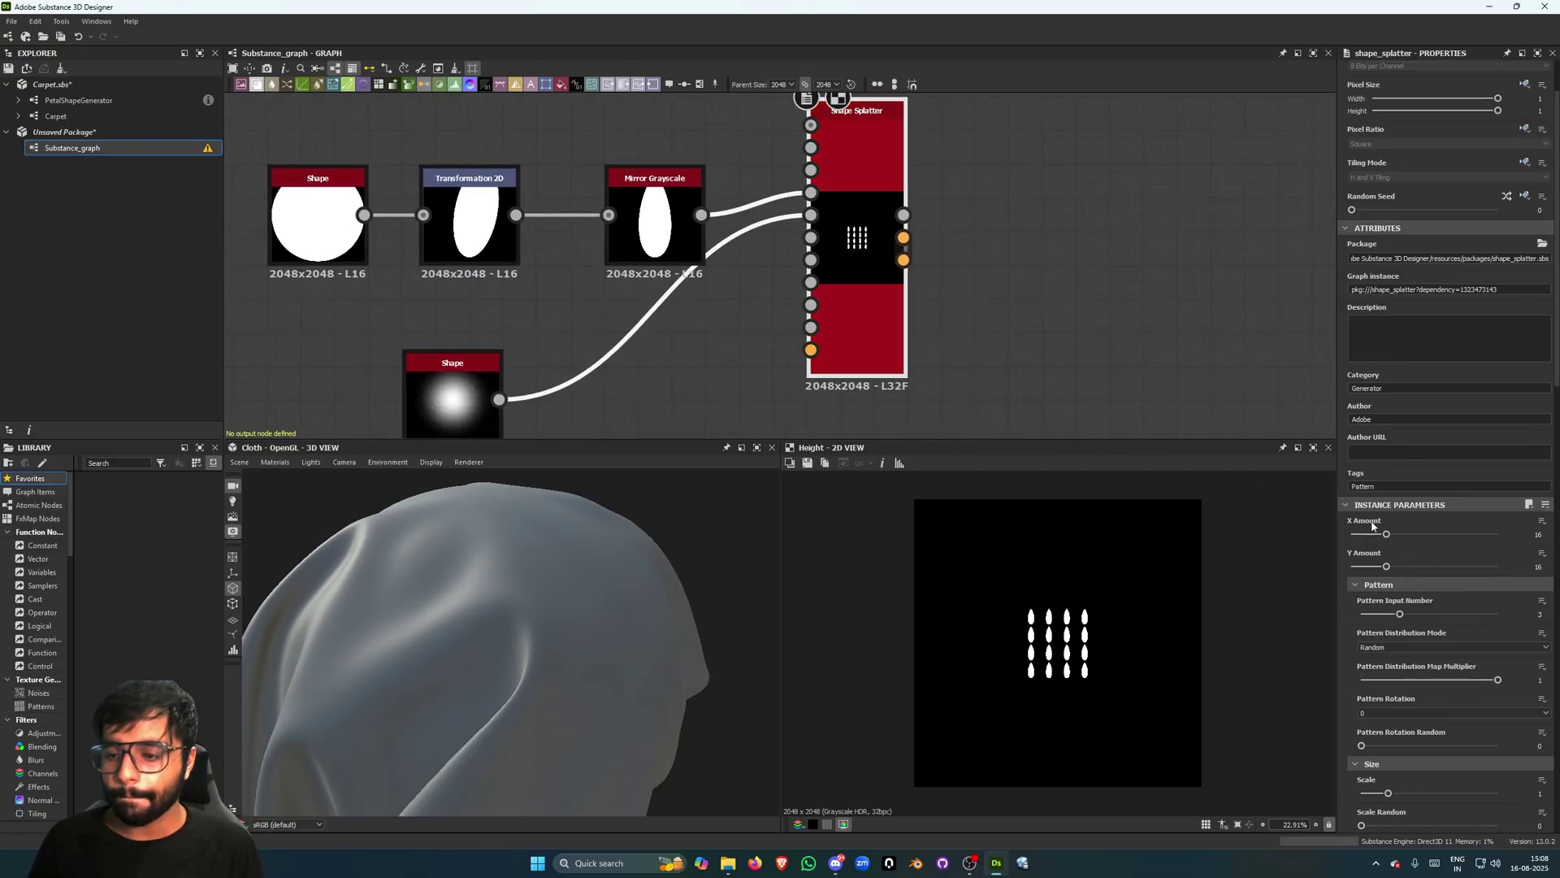
drag(1387, 535, 1422, 569)
key(ctrl+z)
key(ctrl+z)
key(ctrl+z)
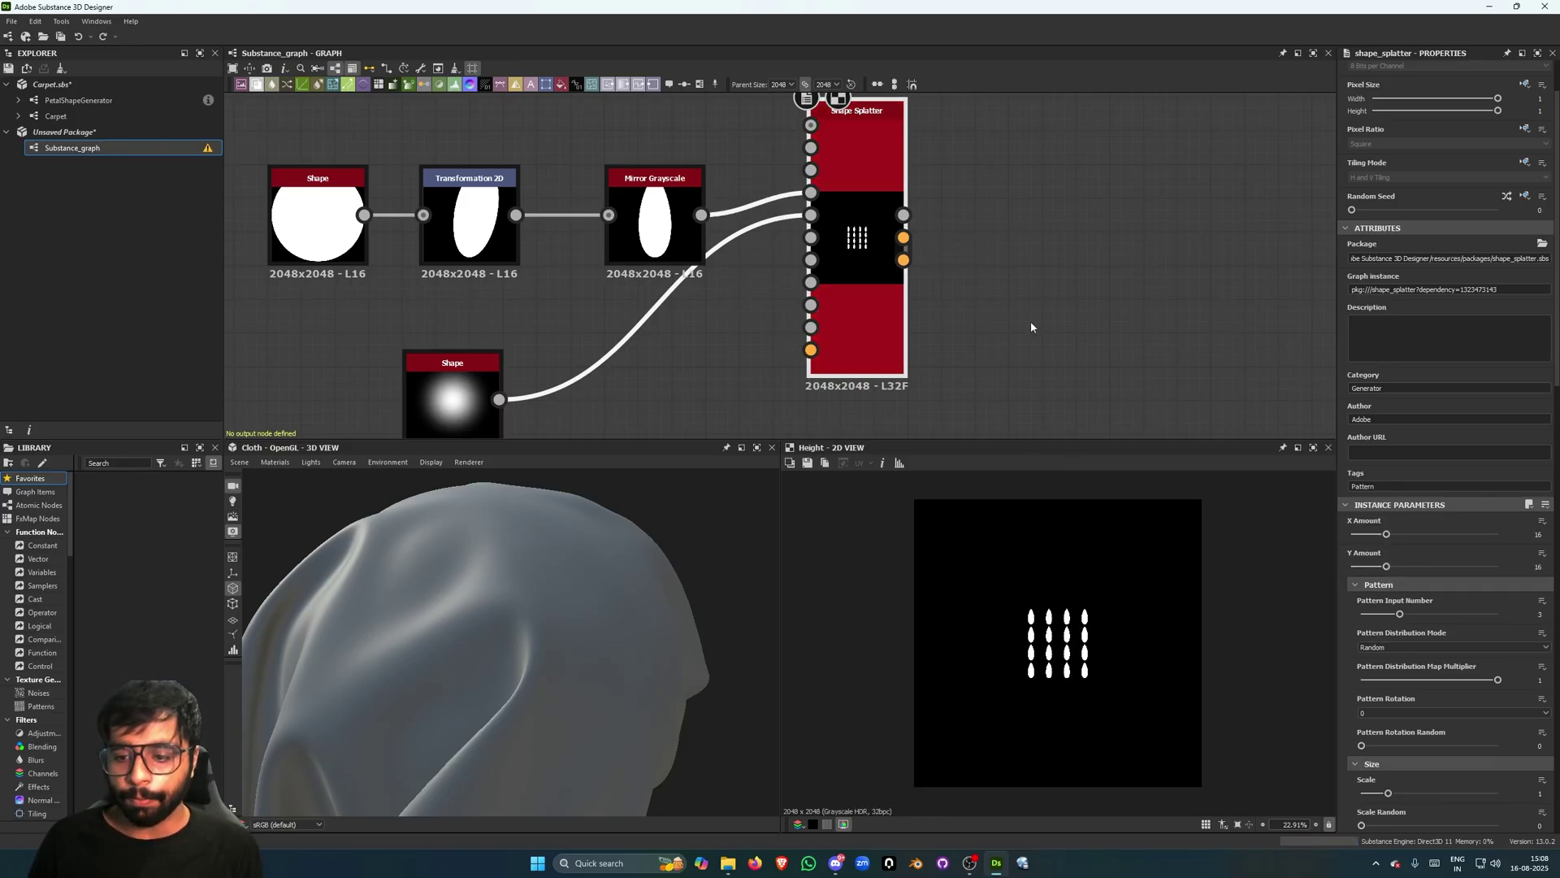
scroll(1032, 325, down, 2)
scroll(1052, 285, up, 1)
scroll(1076, 629, up, 1)
scroll(1076, 630, down, 1)
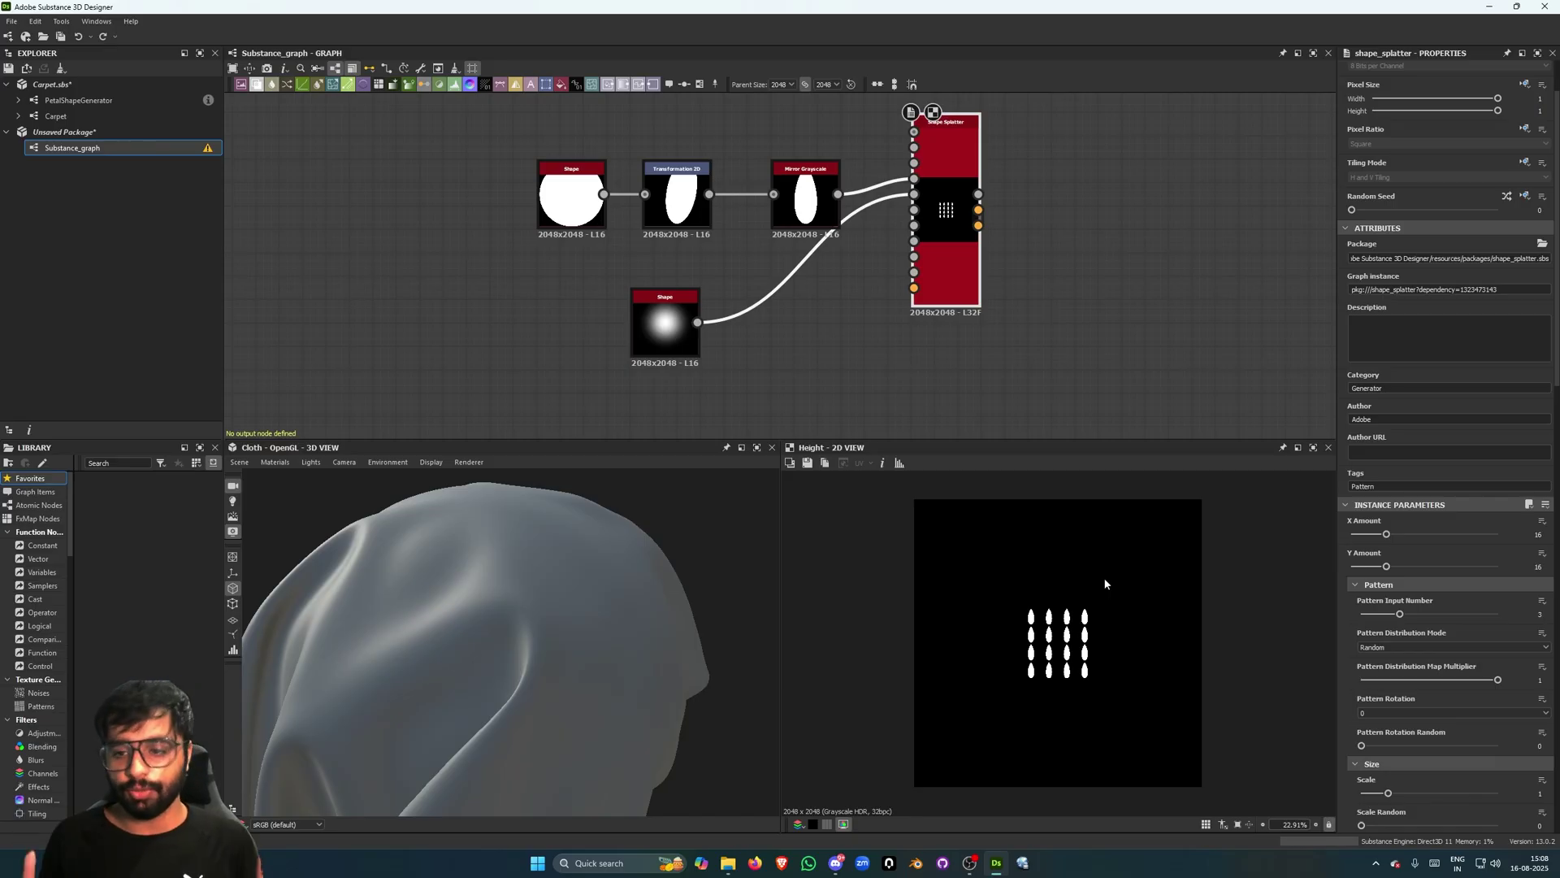
scroll(1058, 660, up, 1)
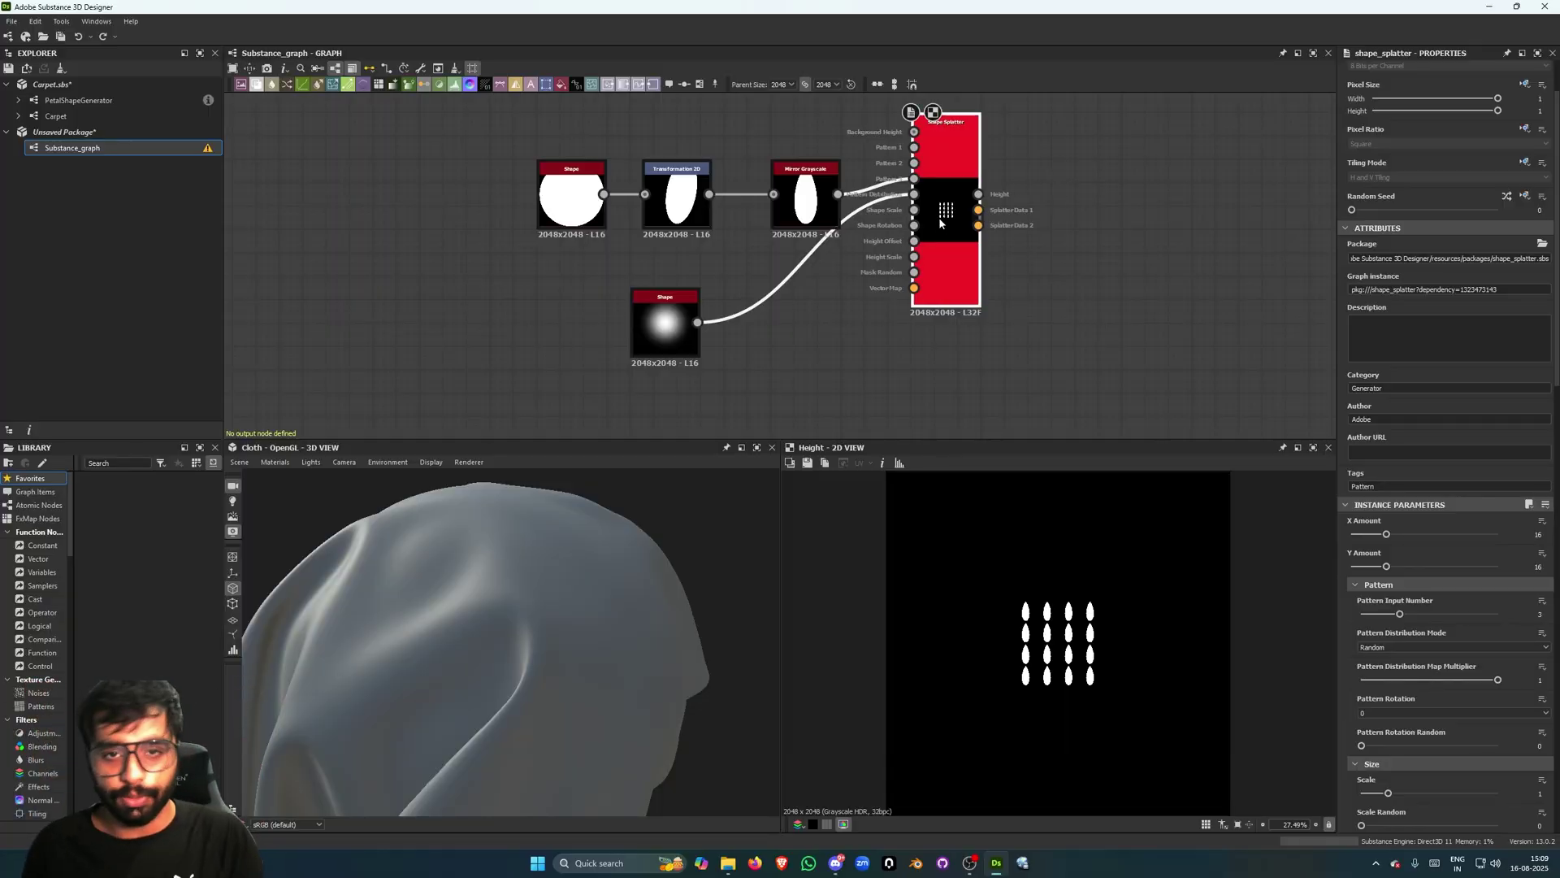
Move the Bell Shape node closer to the Shape Splatter, below the Mirror Grayscale node.
middle_drag(843, 334, 874, 324)
scroll(749, 318, up, 1)
drag(685, 314, 755, 313)
middle_drag(856, 247, 751, 271)
click(899, 253)
middle_drag(767, 414, 735, 363)
click(734, 363)
scroll(831, 238, down, 1)
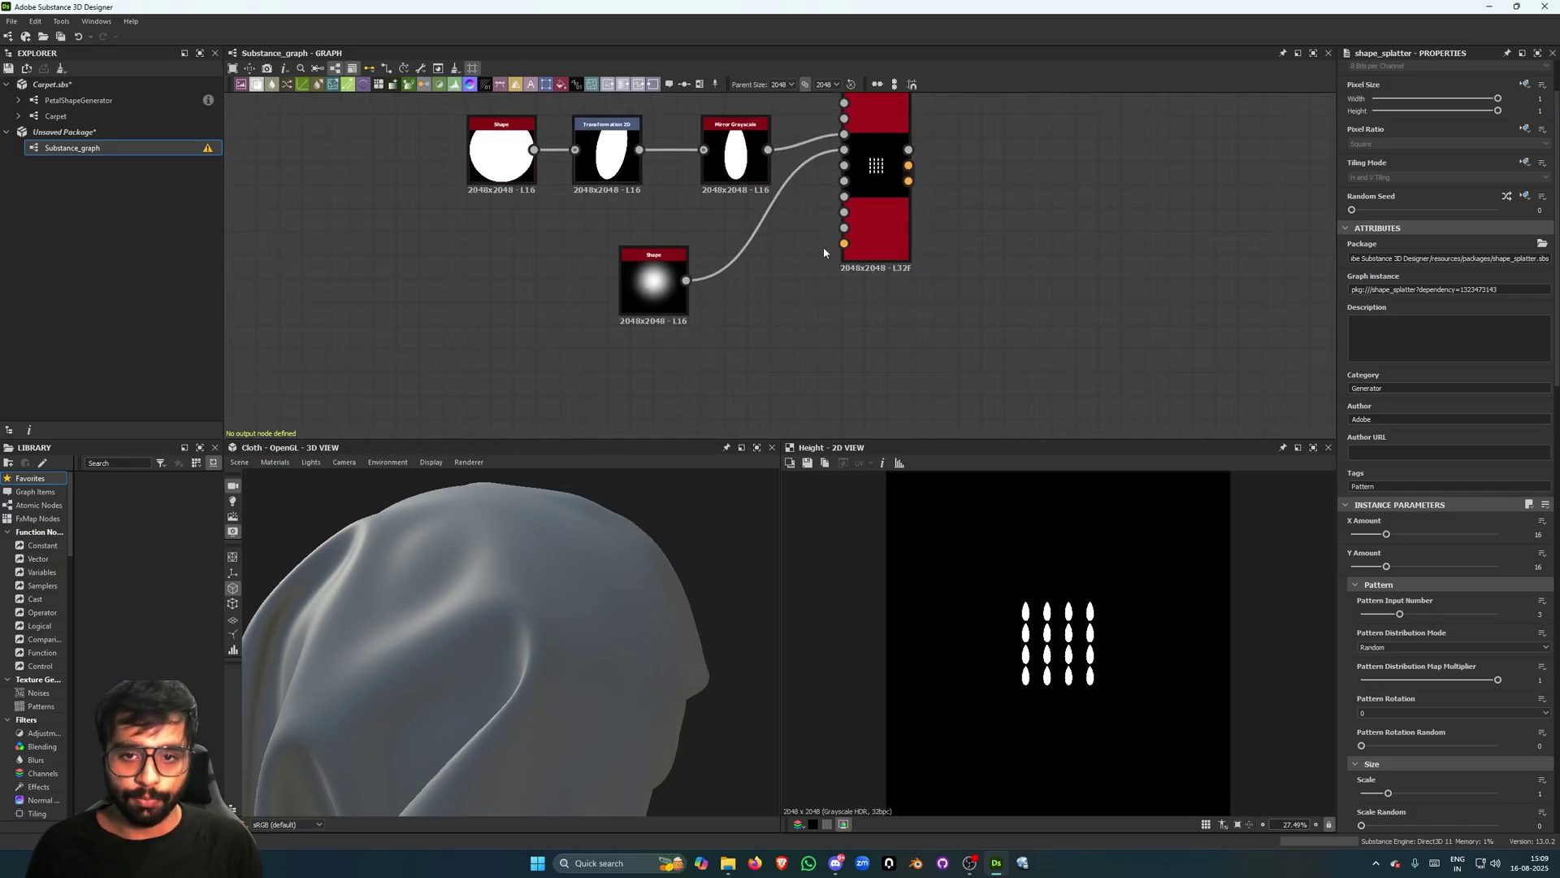
Add a Gradient Linear 1 node below the Bell Shape node.
key(space)
text(grad)
key(Down)
key(Down)
key(Down)
key(Down)
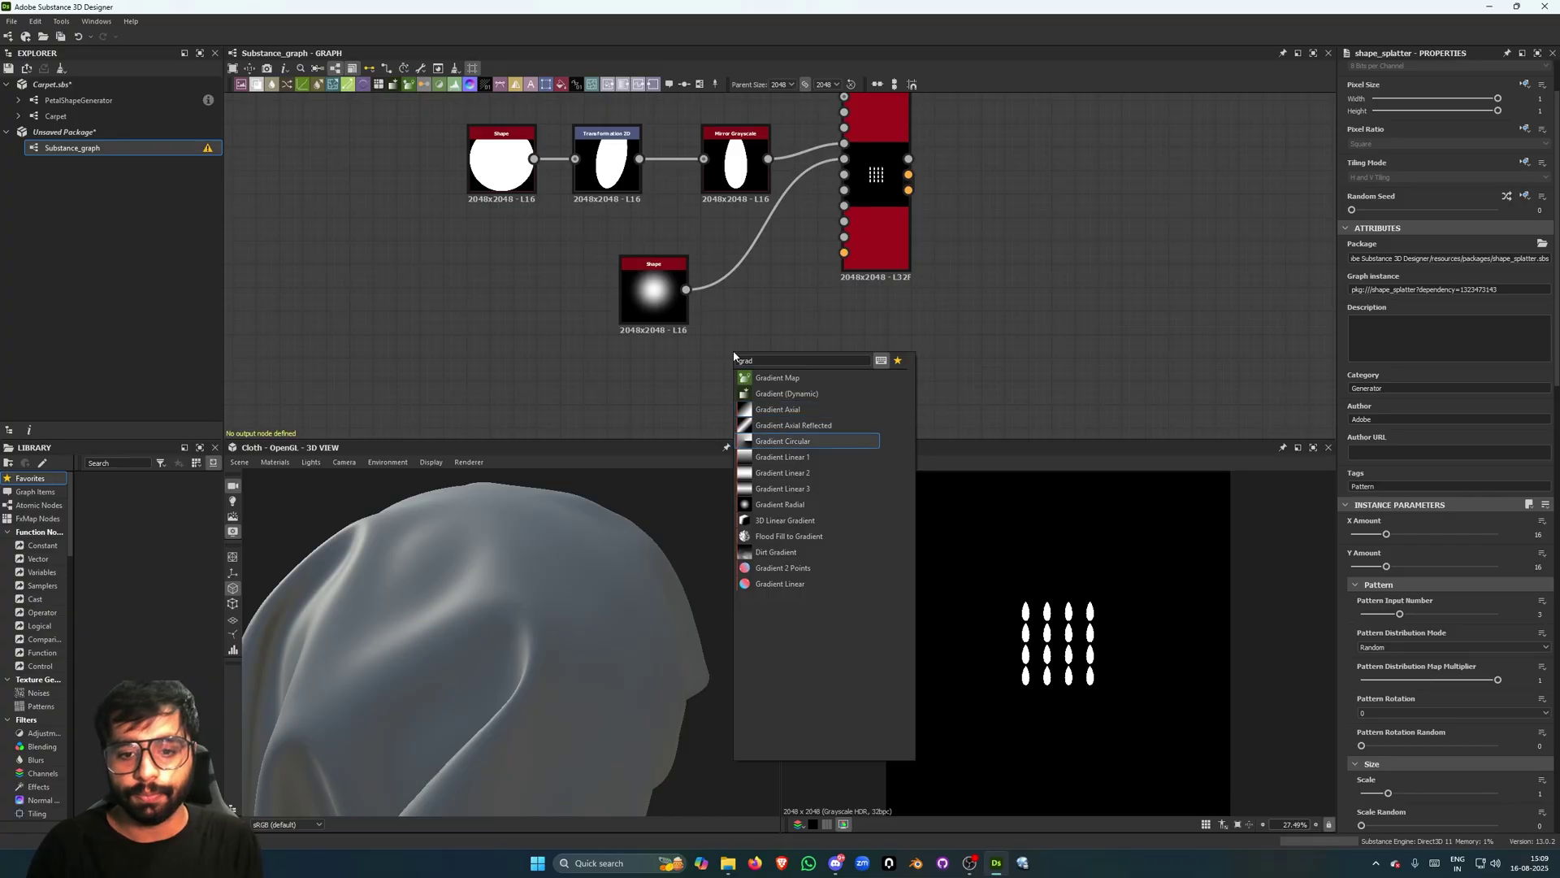
key(Down)
key(Return)
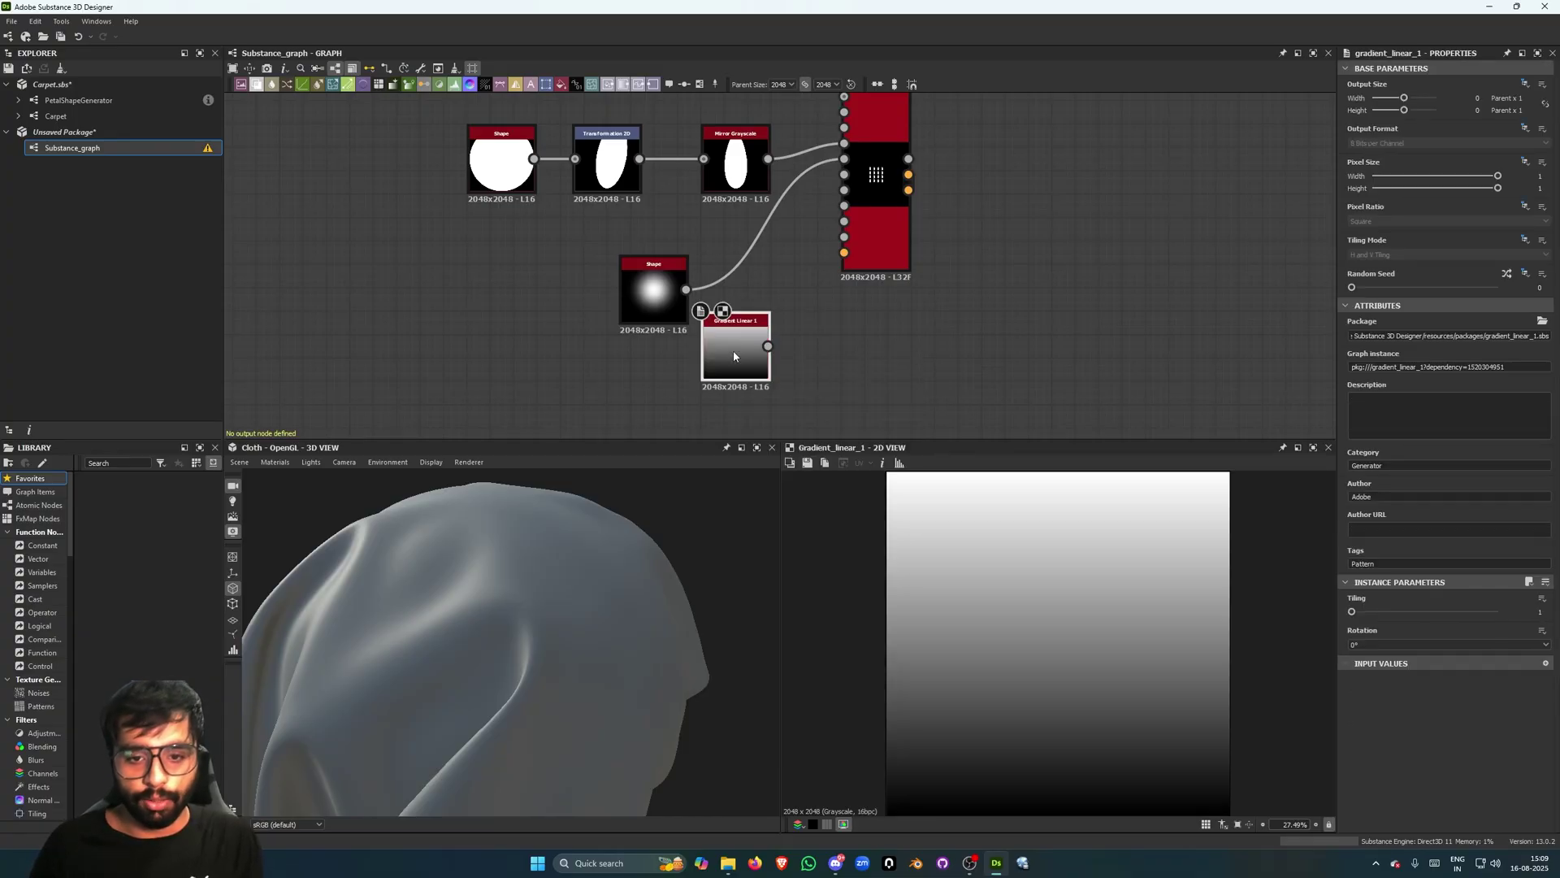
Connect the Gradient Linear 1 output to the Shape Splatter's Shape Scale input.
drag(757, 369, 844, 173)
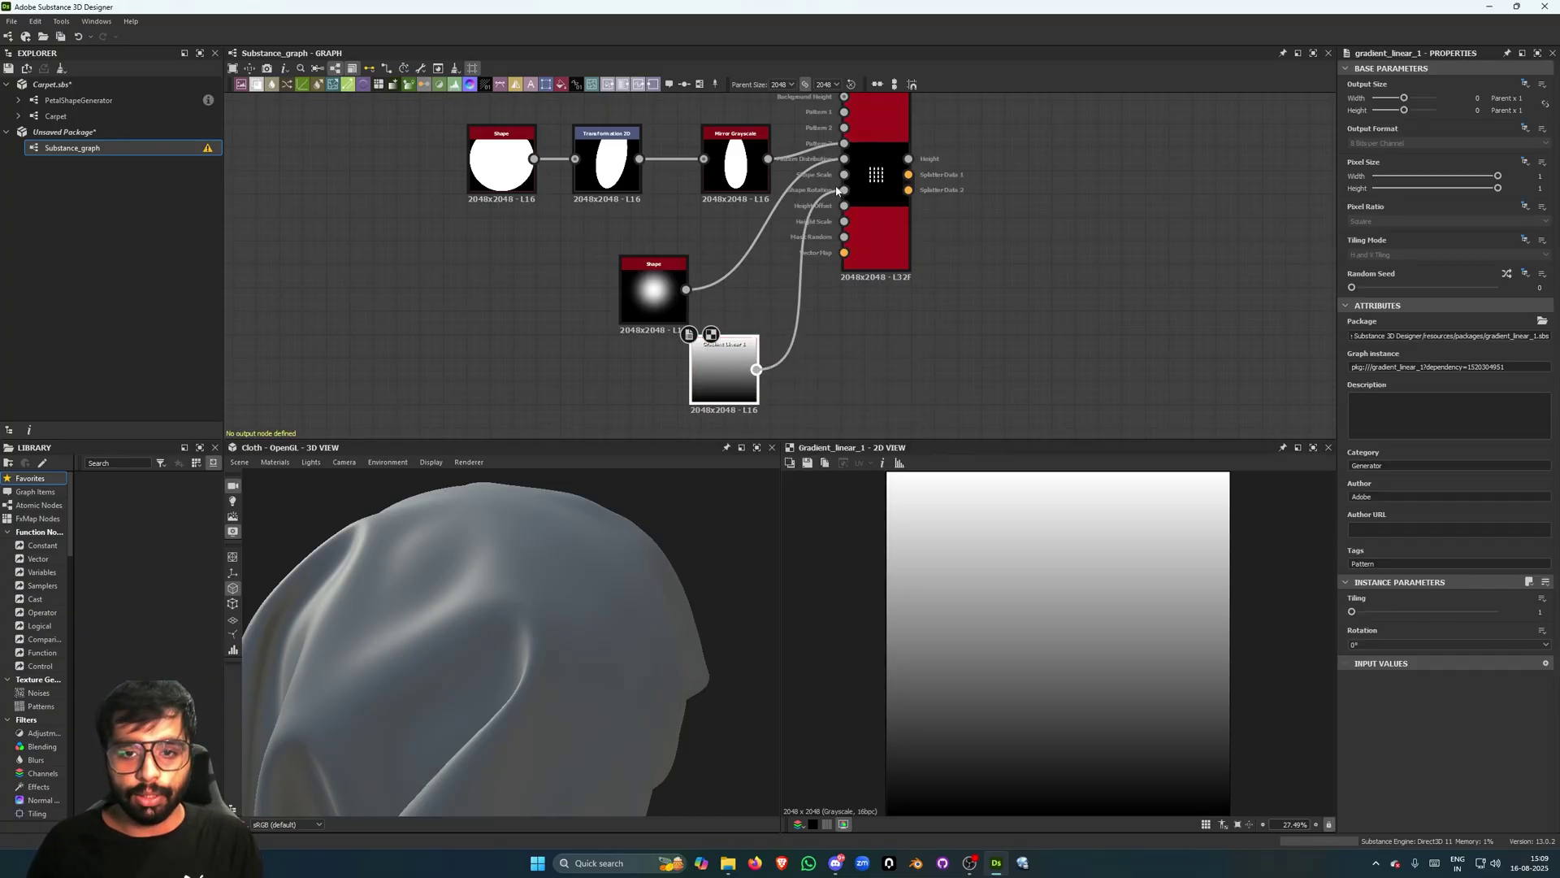
click(879, 206)
scroll(873, 187, up, 3)
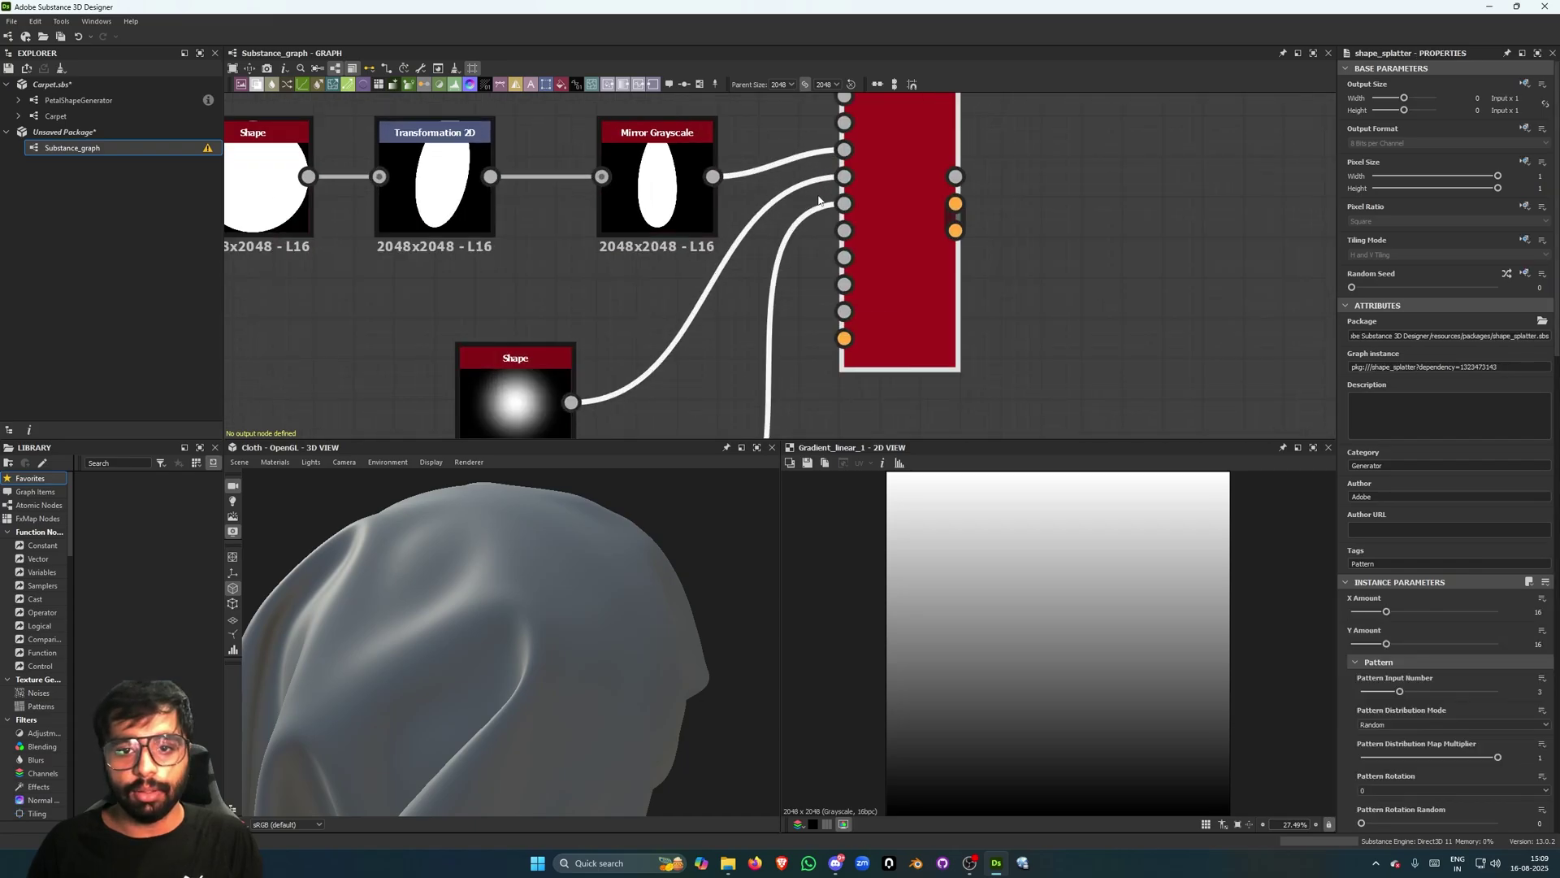
Add an Invert Grayscale node beside the Gradient Linear 1 node and feed the gradient into it.
scroll(848, 248, down, 3)
key(space)
text(din)
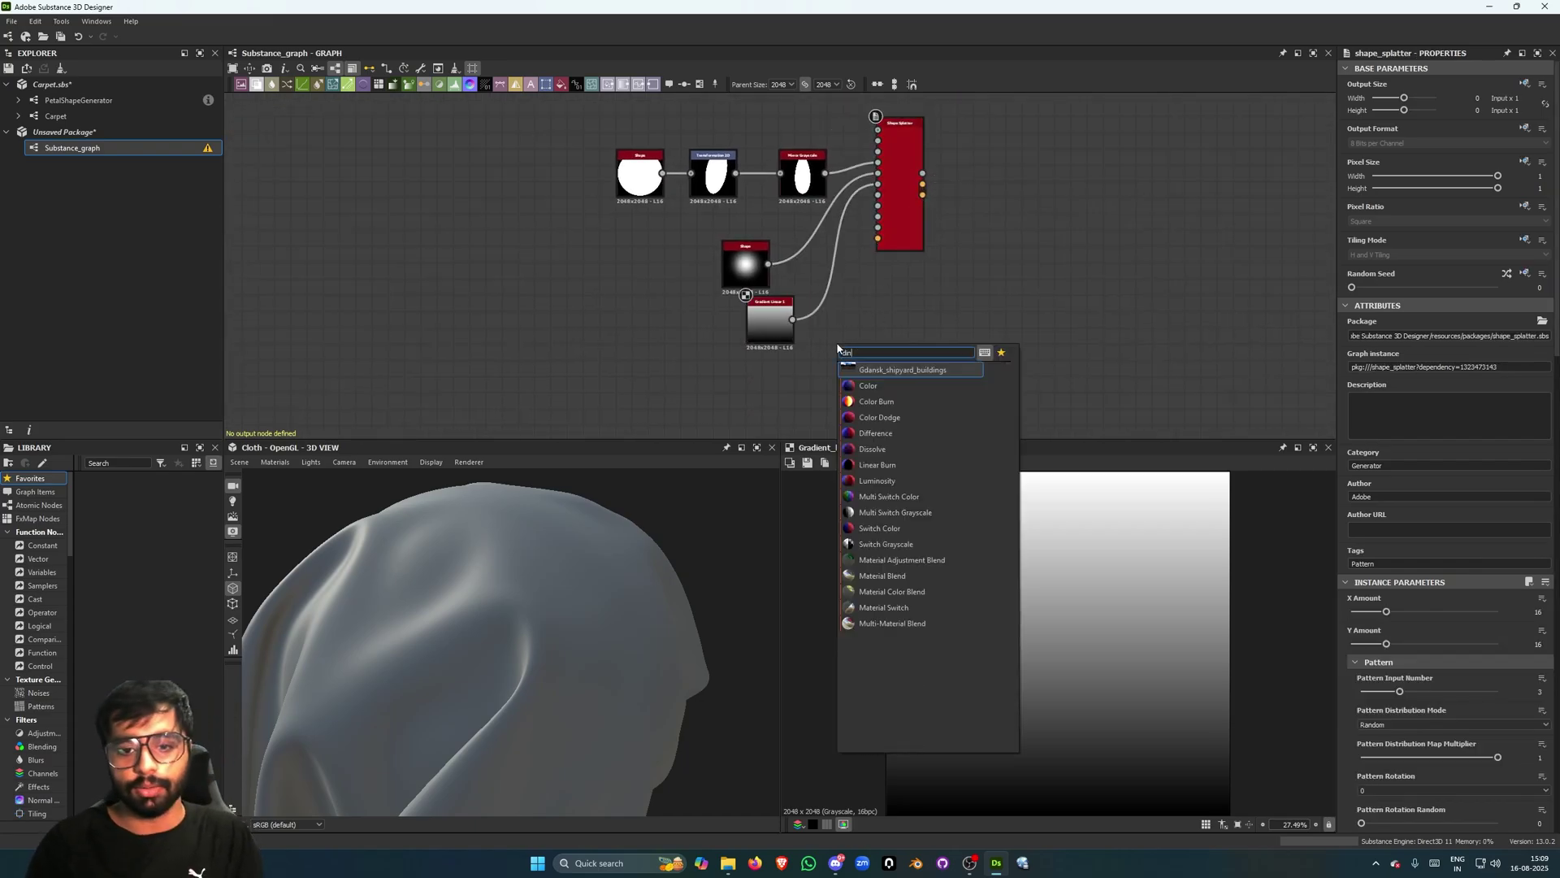
key(BackSpace)
text(inve)
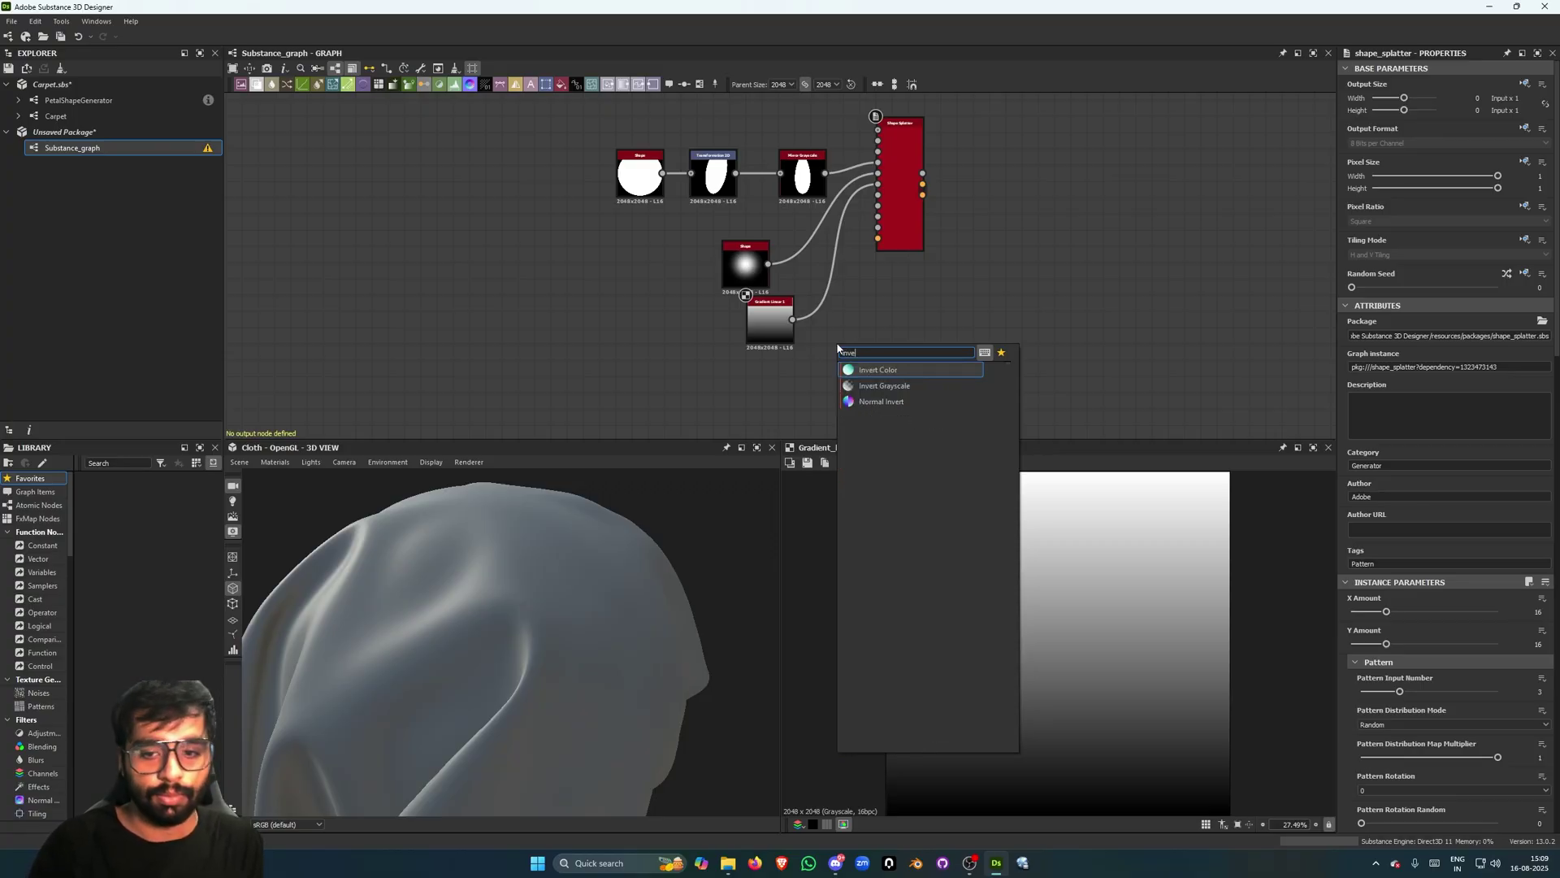
key(Down)
key(Return)
scroll(749, 347, up, 4)
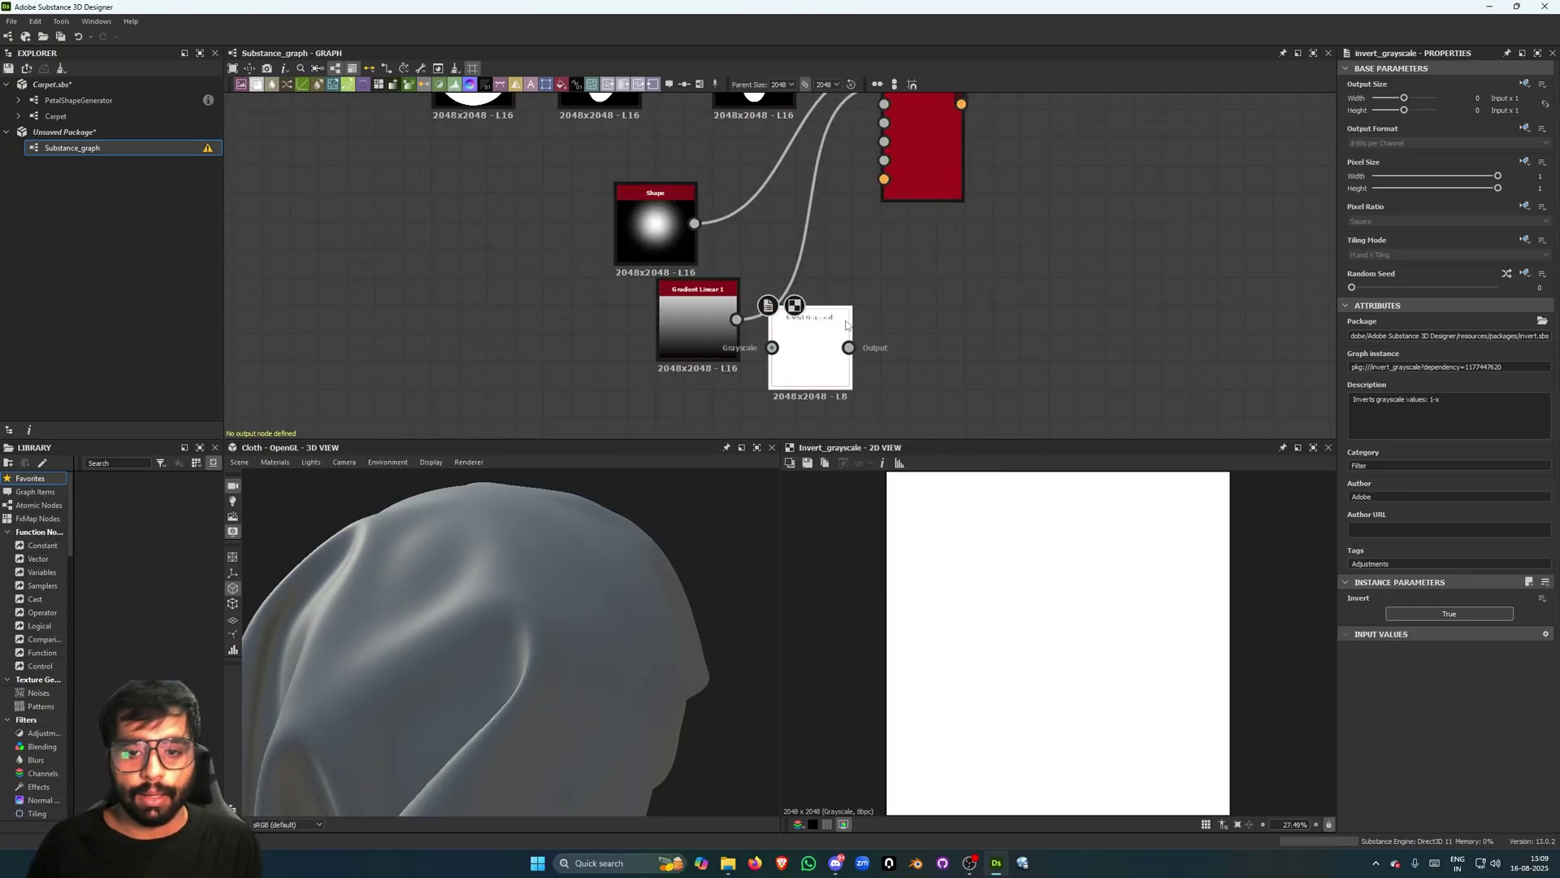
drag(751, 349, 716, 320)
Connect the Invert Grayscale output to the Shape Splatter's Shape Rotation input.
drag(850, 353, 866, 323)
middle_drag(887, 156, 867, 323)
drag(867, 323, 872, 229)
Set the Shape Splatter's Scale Map Multiplier to 1 and preview the Height output to inspect the petal sizes.
click(890, 232)
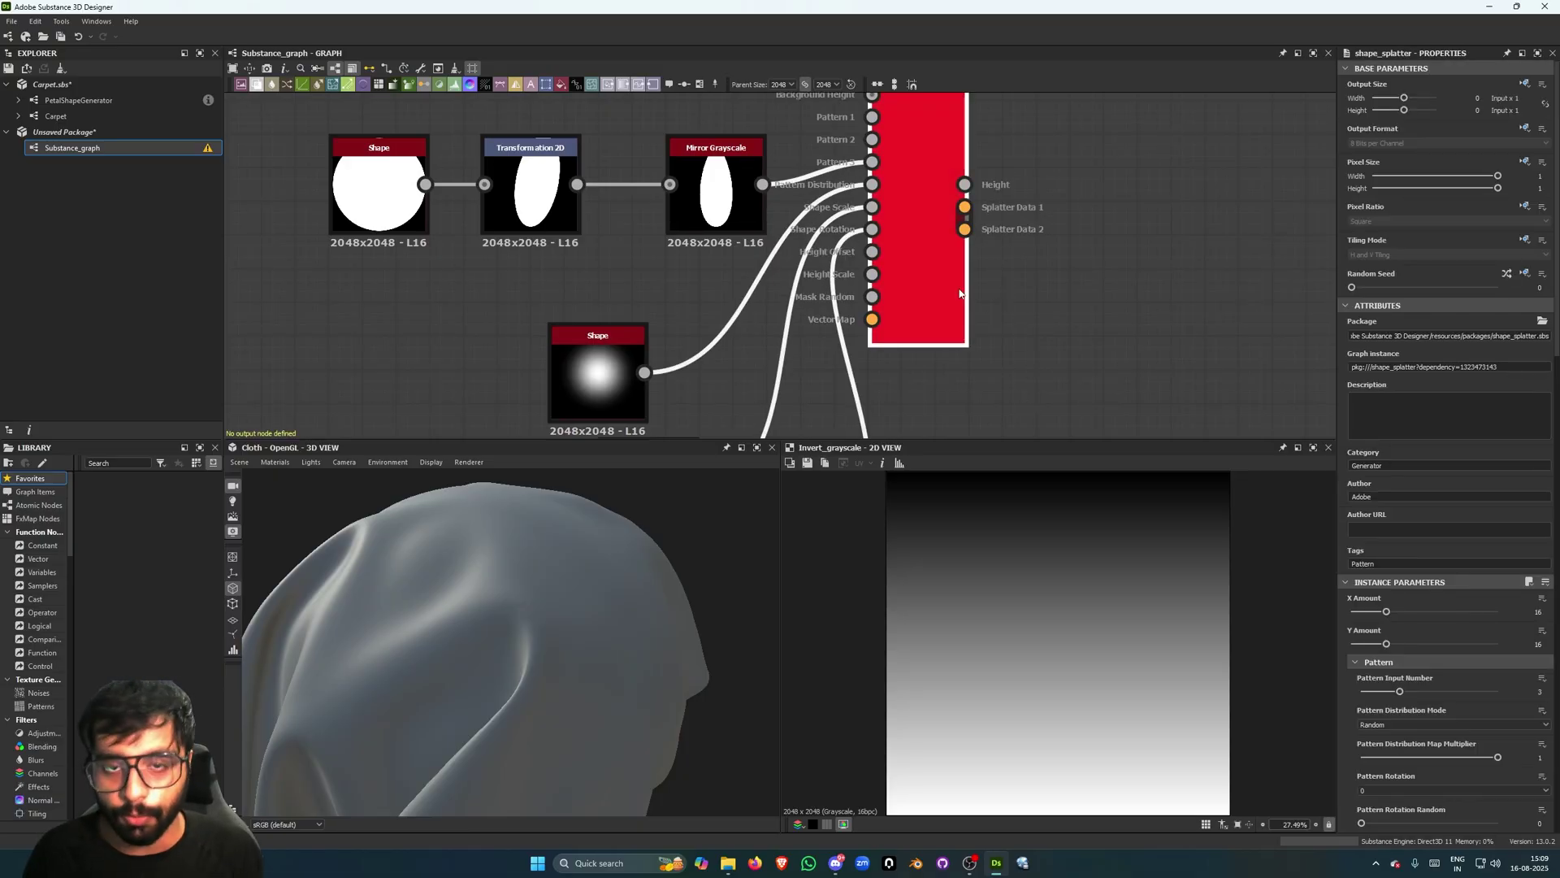
scroll(1358, 453, down, 12)
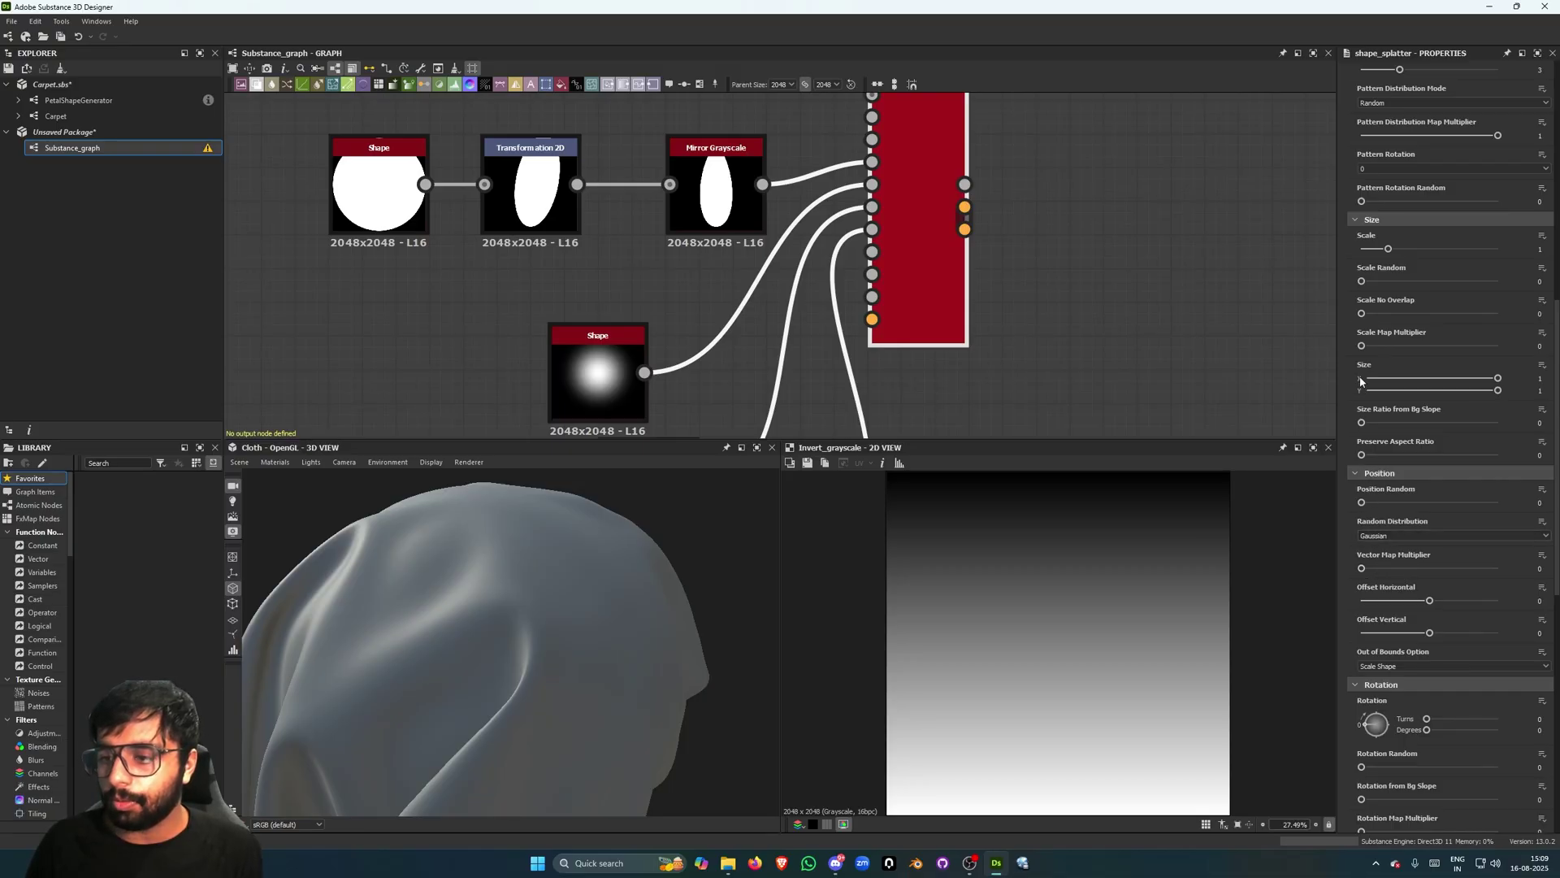
scroll(1373, 439, up, 10)
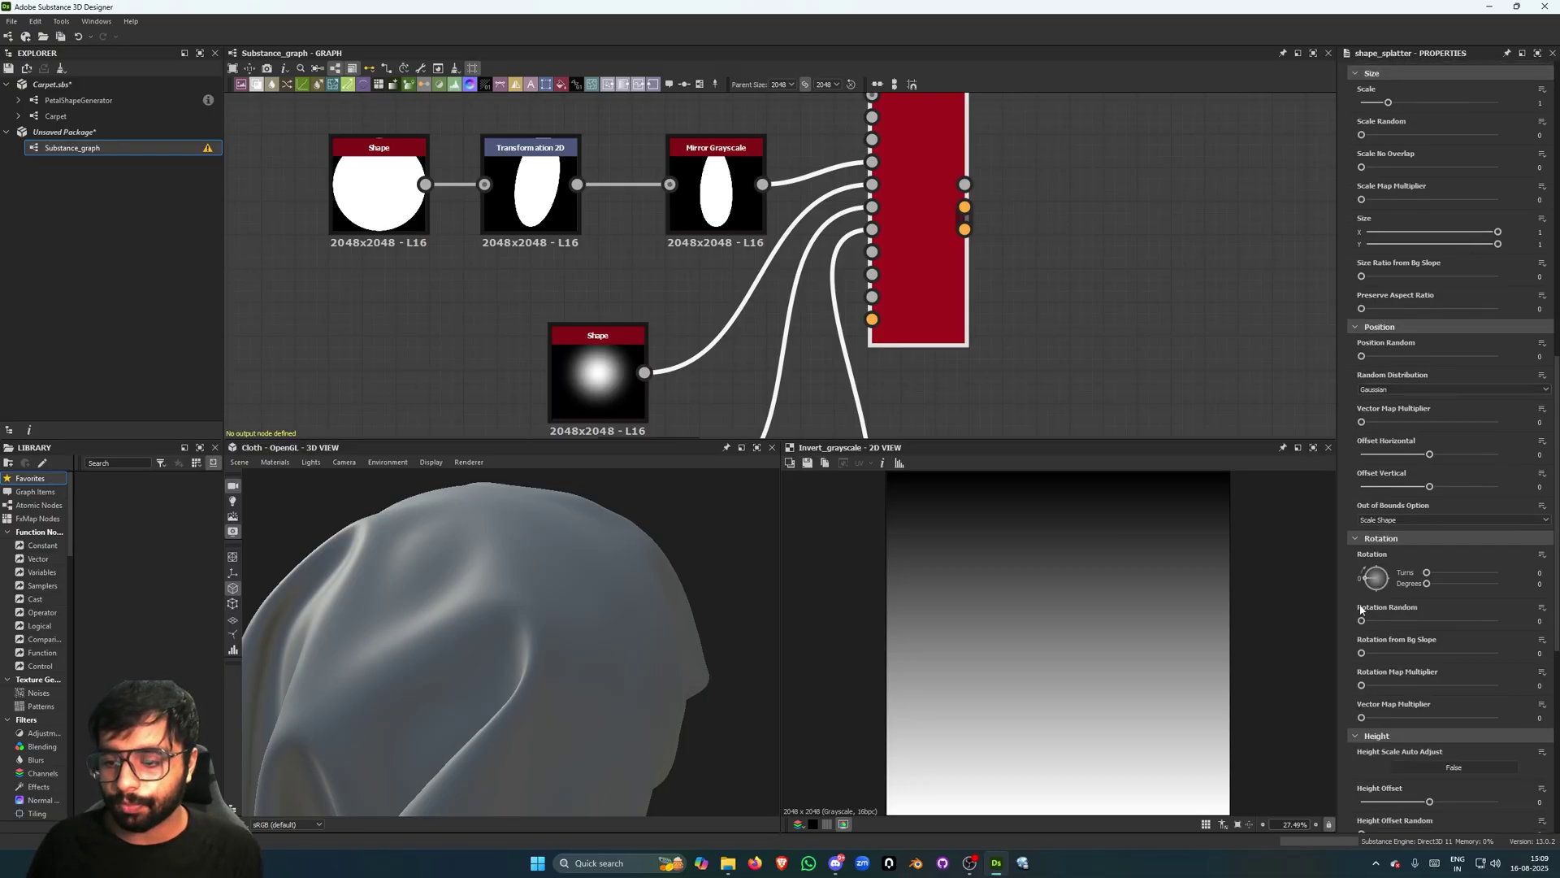
scroll(1368, 548, down, 3)
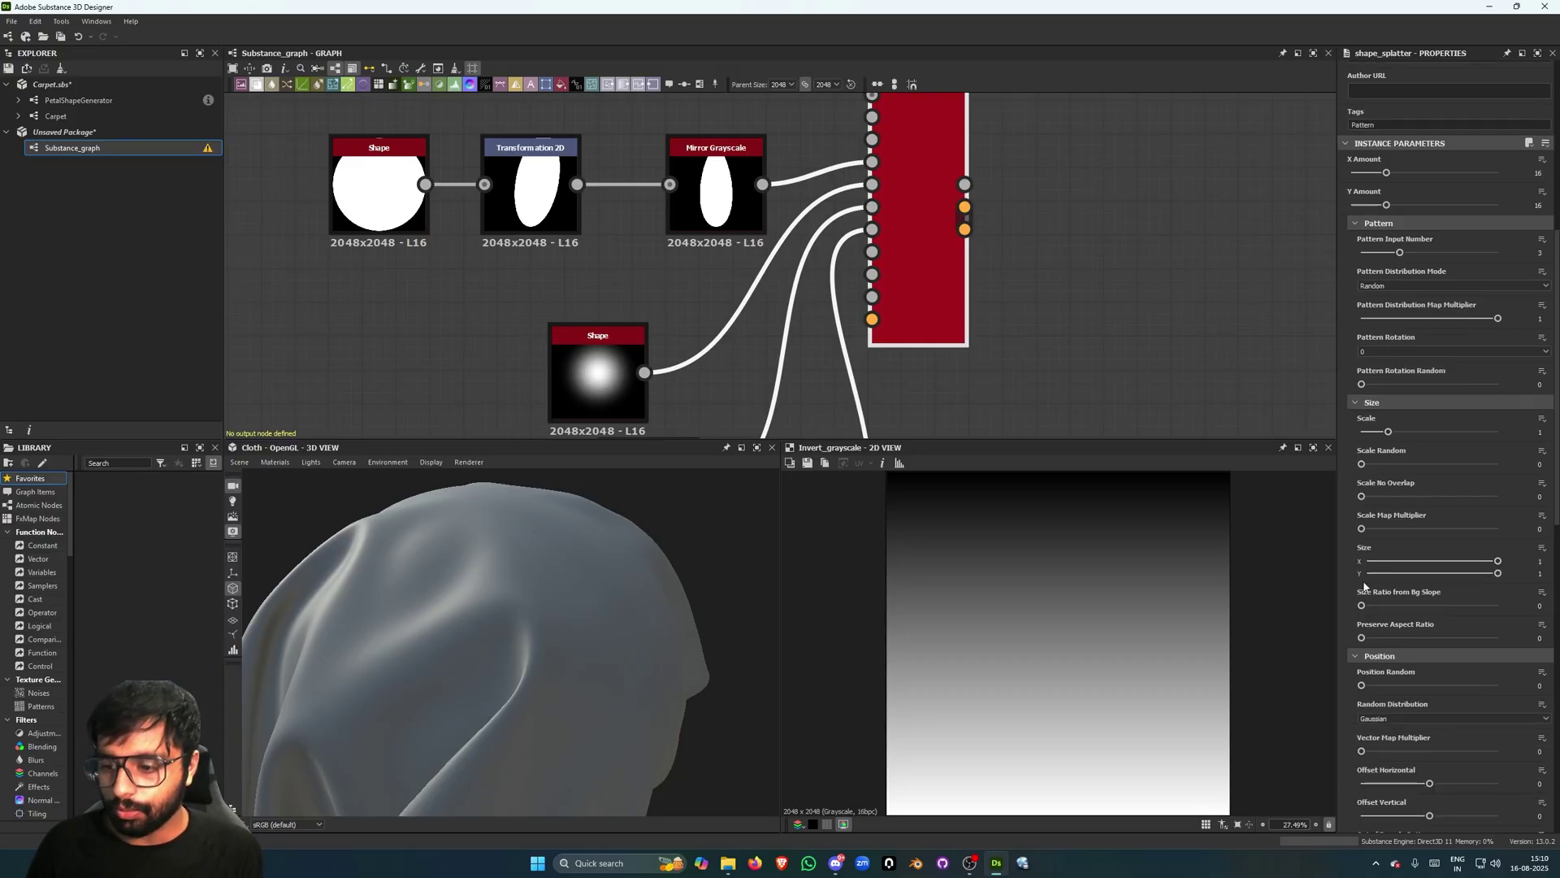
drag(1362, 528, 1497, 528)
double_click(899, 207)
scroll(1100, 665, up, 5)
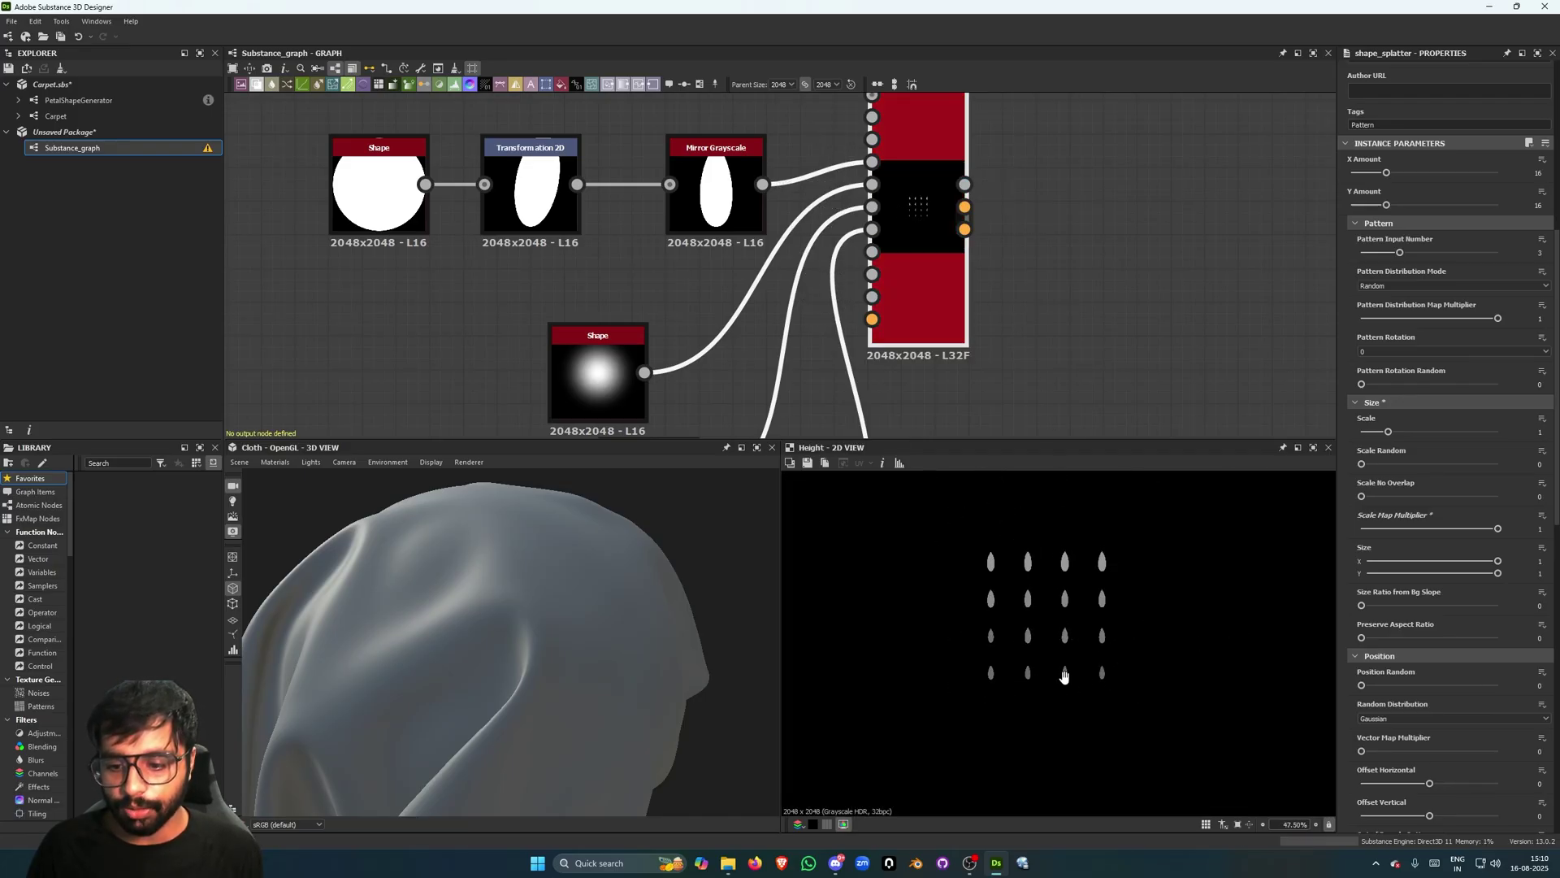
scroll(1065, 695, up, 2)
scroll(1059, 709, up, 2)
scroll(1064, 690, down, 2)
middle_drag(1064, 691, 1064, 712)
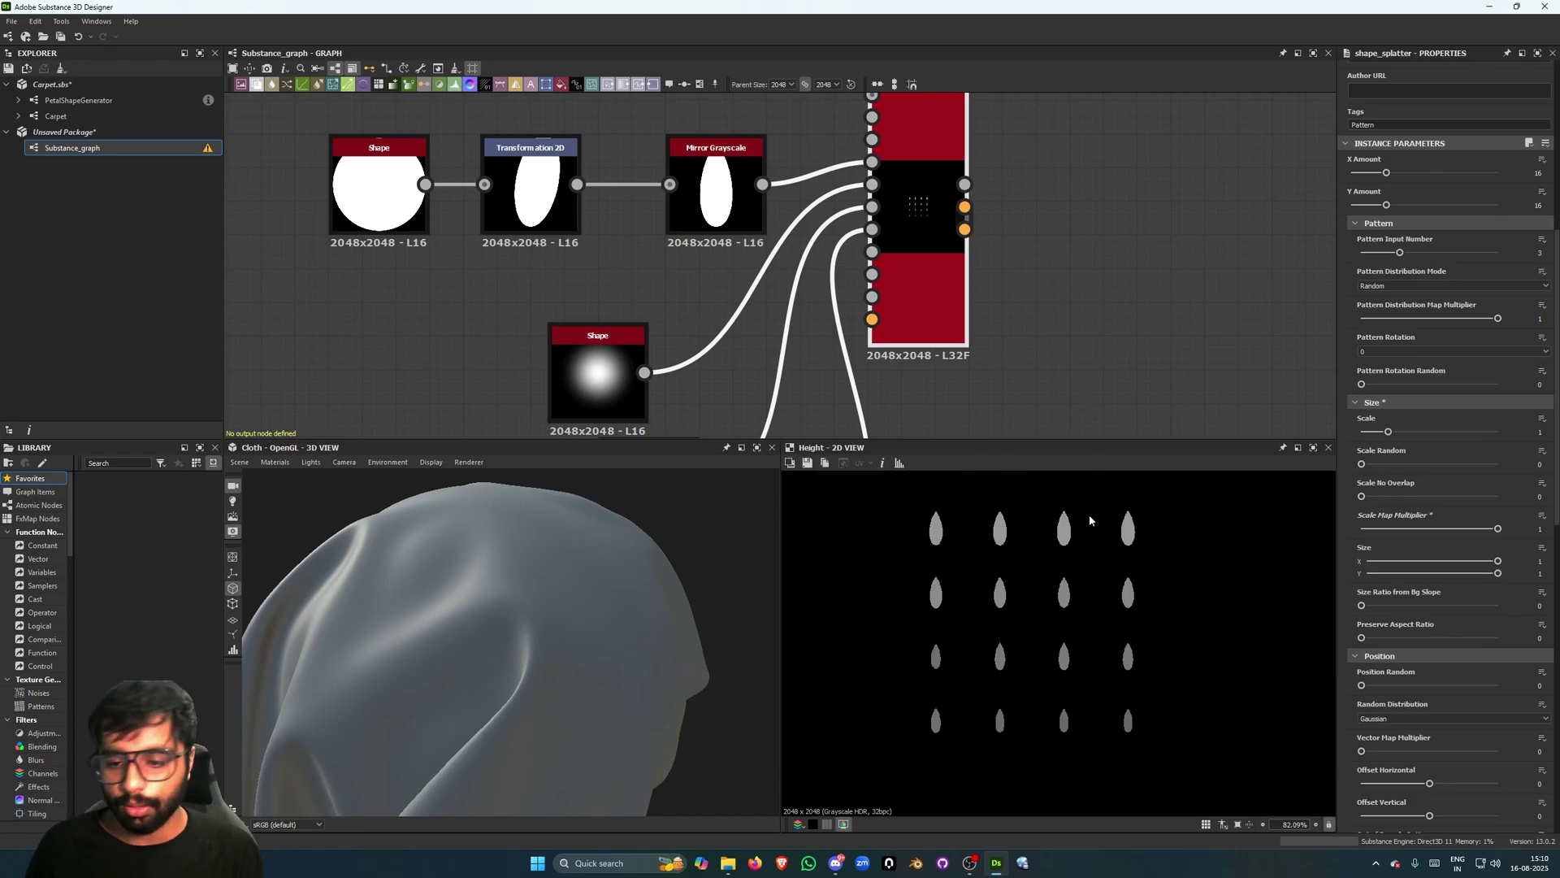
scroll(1152, 643, down, 1)
Set the Shape Splatter's Rotation Map Multiplier to 1 and inspect how the petals rotate in the preview.
scroll(1352, 608, down, 3)
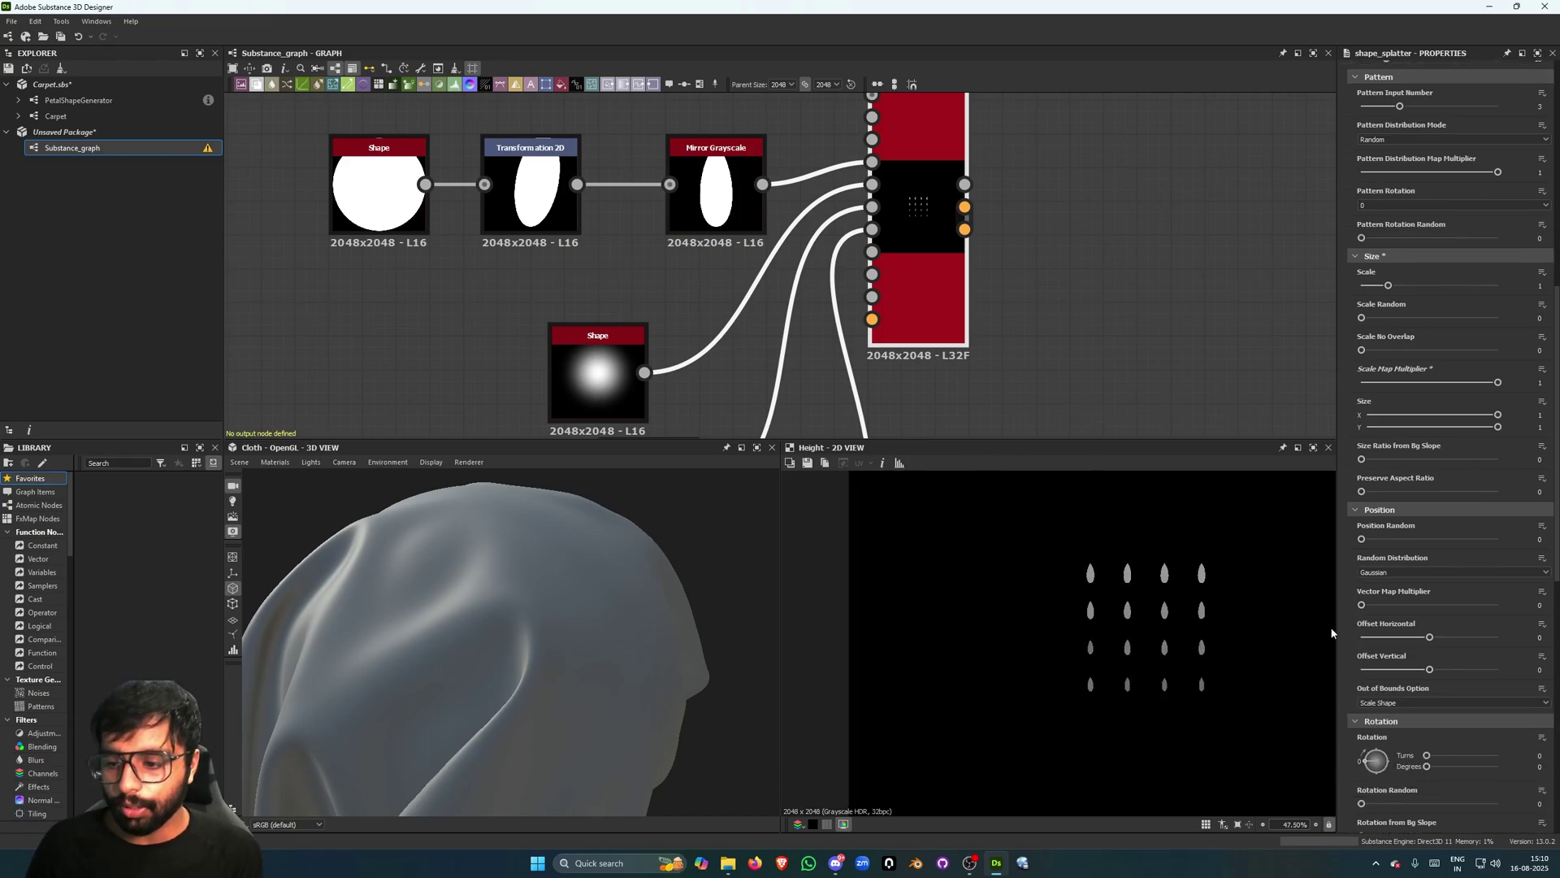
scroll(1357, 642, down, 5)
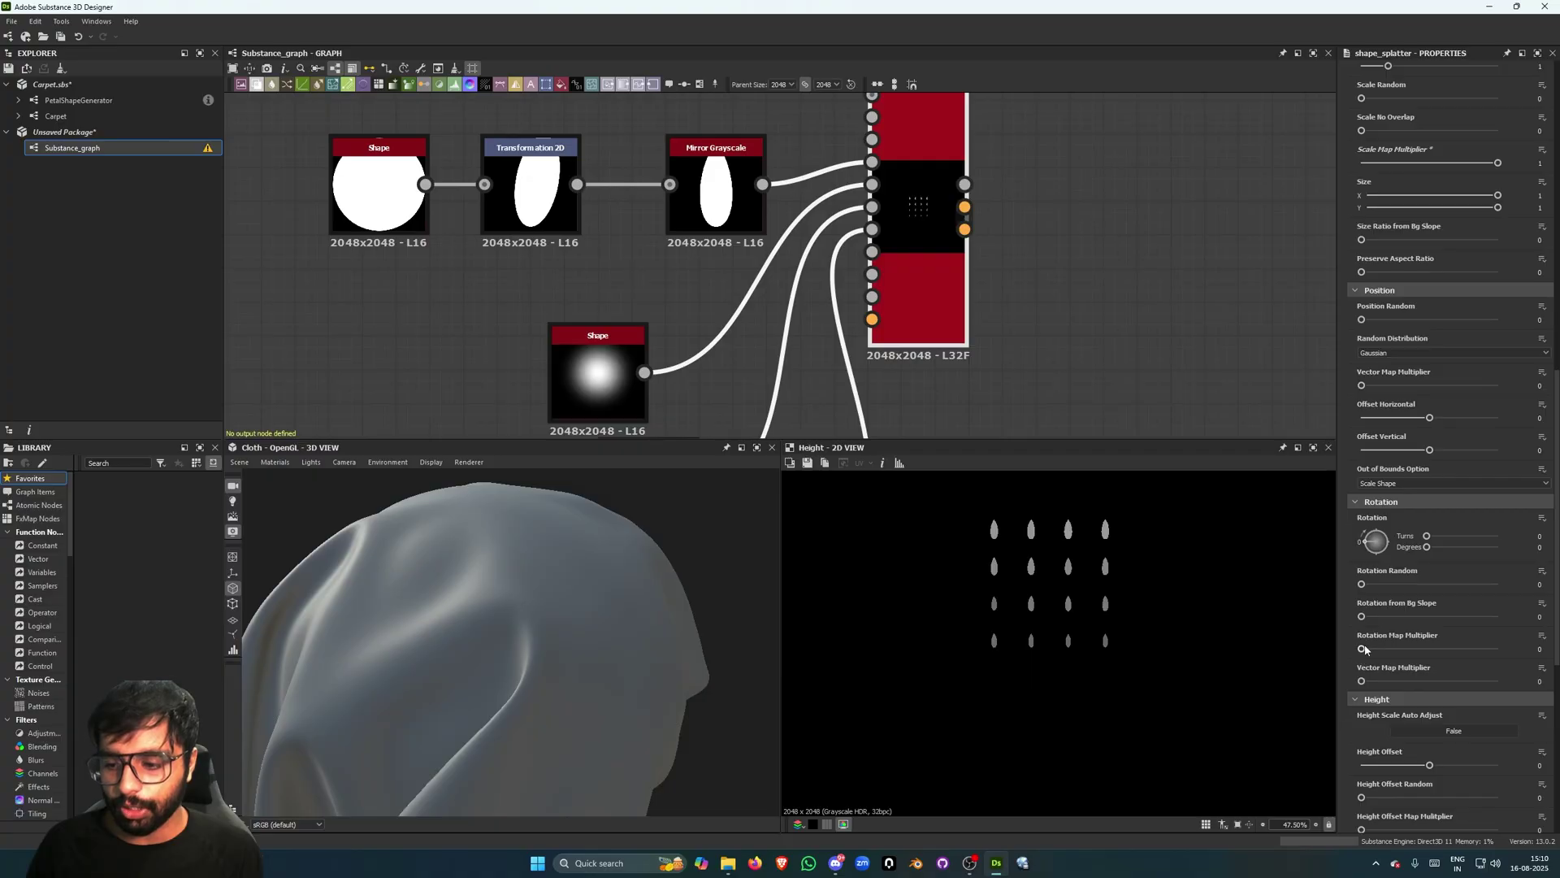
drag(1363, 650, 1498, 648)
scroll(1056, 630, up, 3)
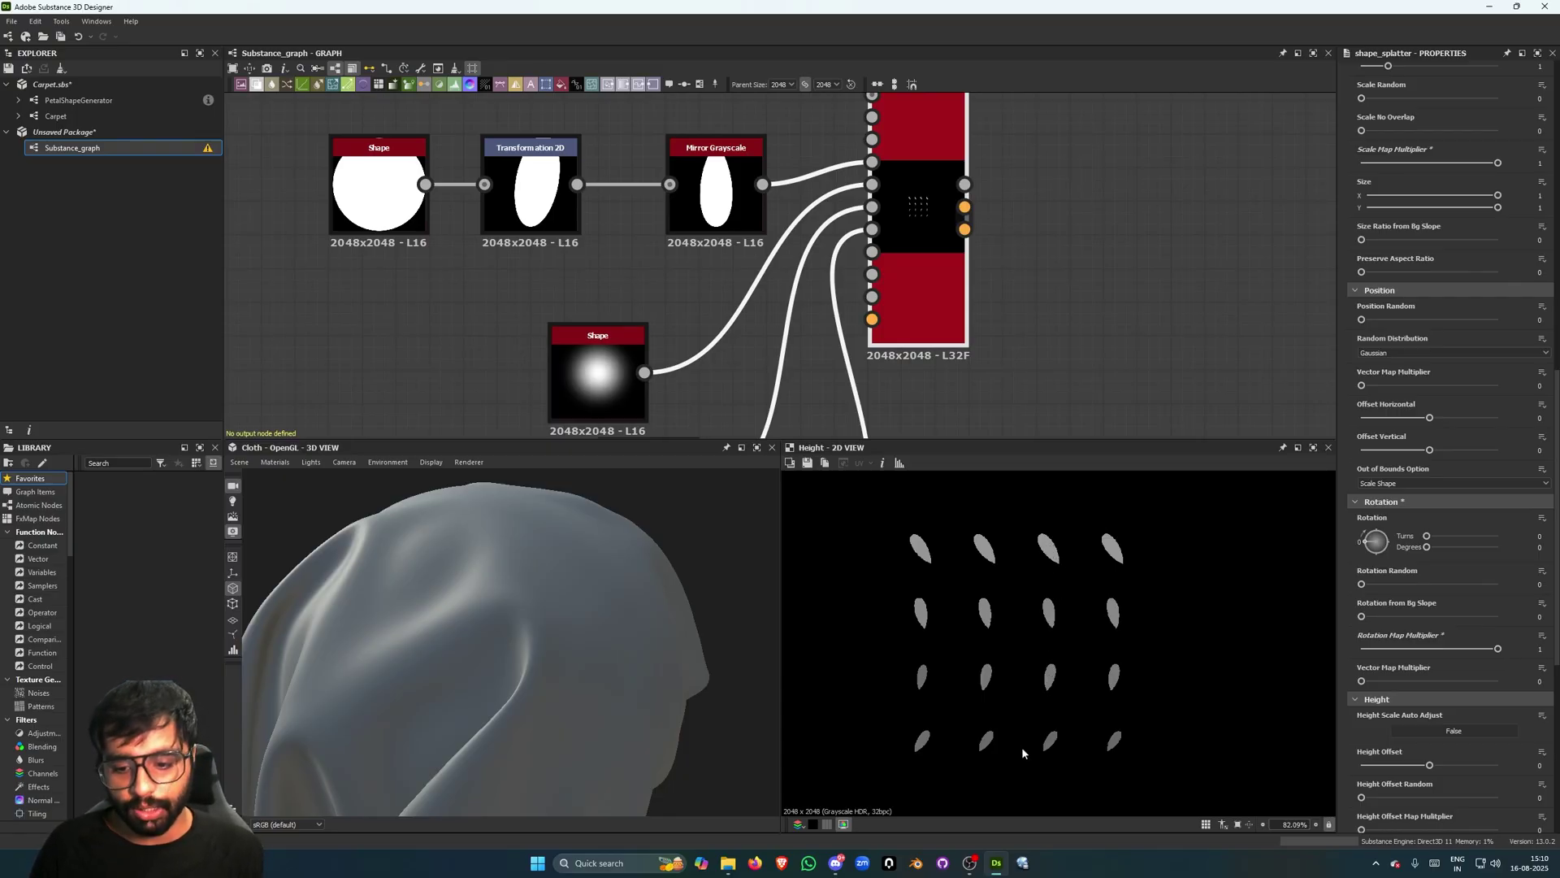
scroll(1045, 564, down, 6)
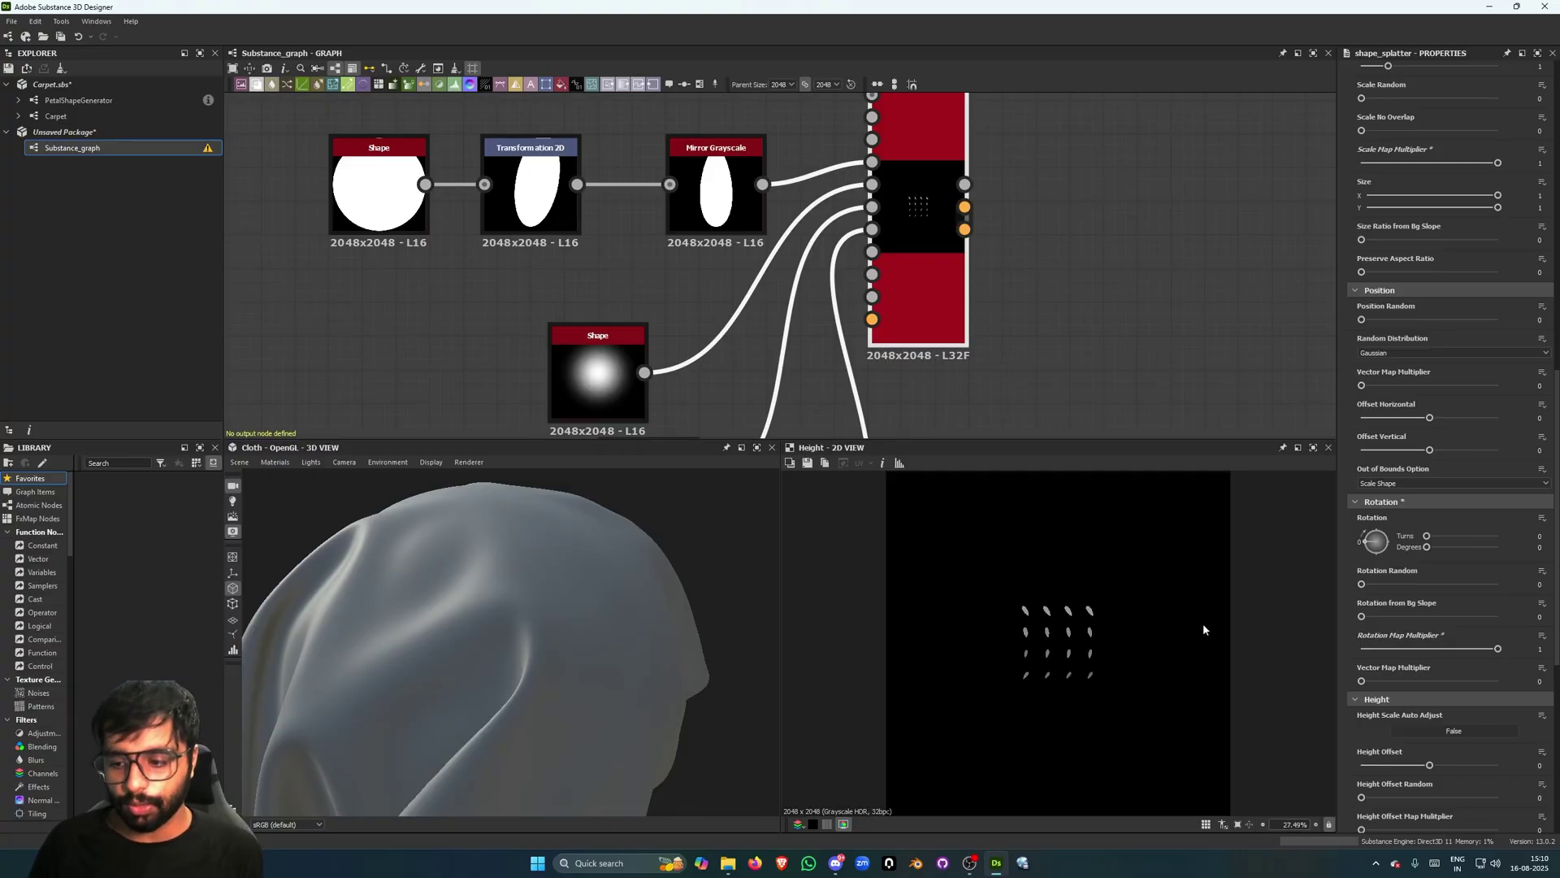
Look through the Shape Splatter's size, position, rotation and height parameters.
scroll(1347, 500, up, 3)
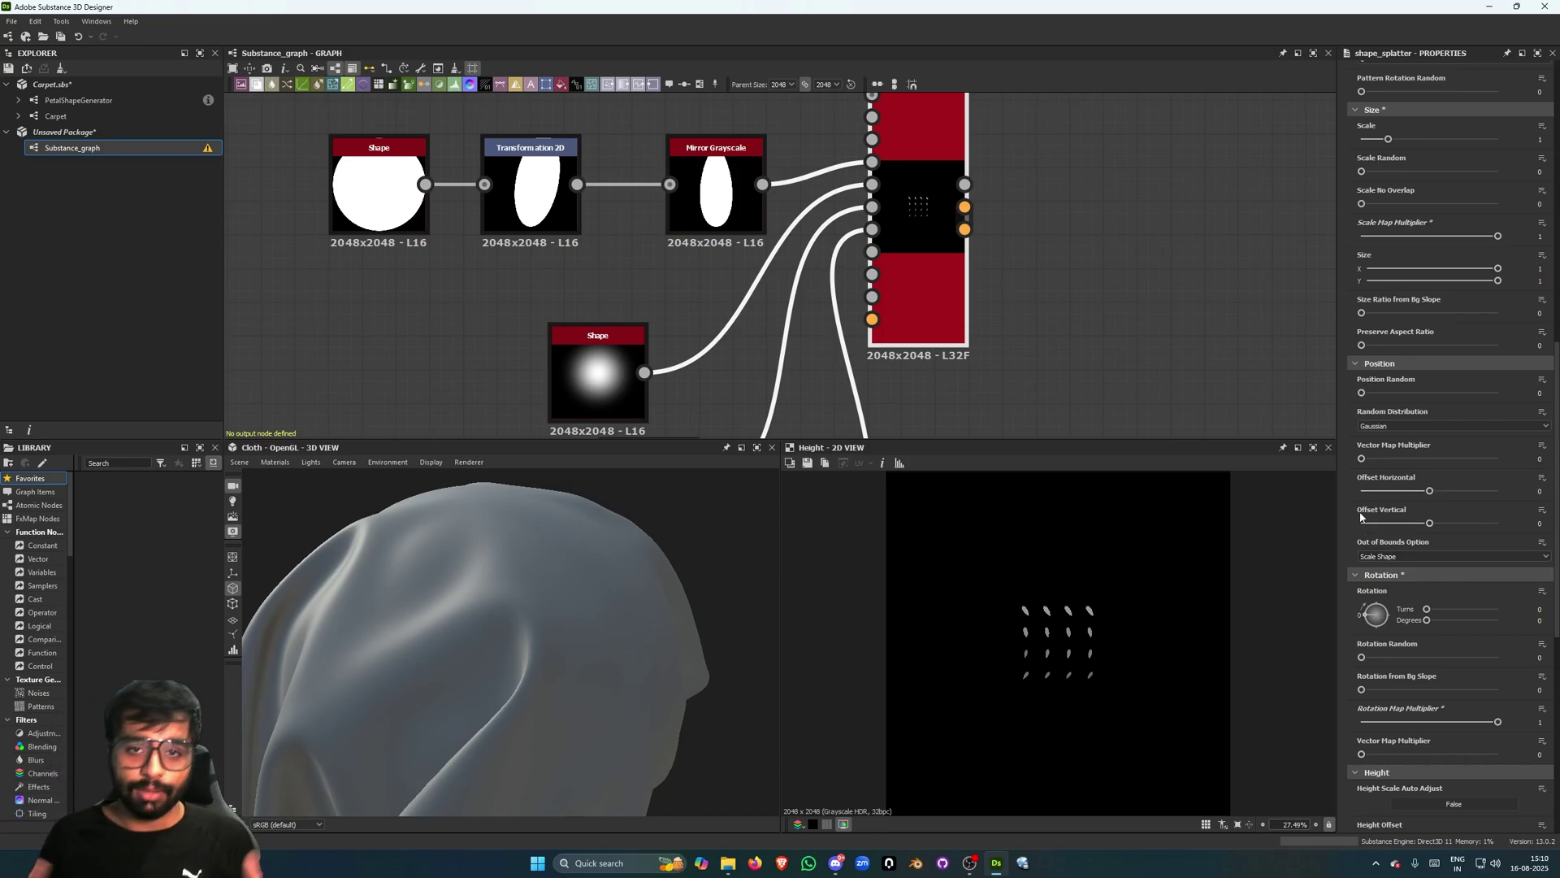
scroll(1386, 304, down, 5)
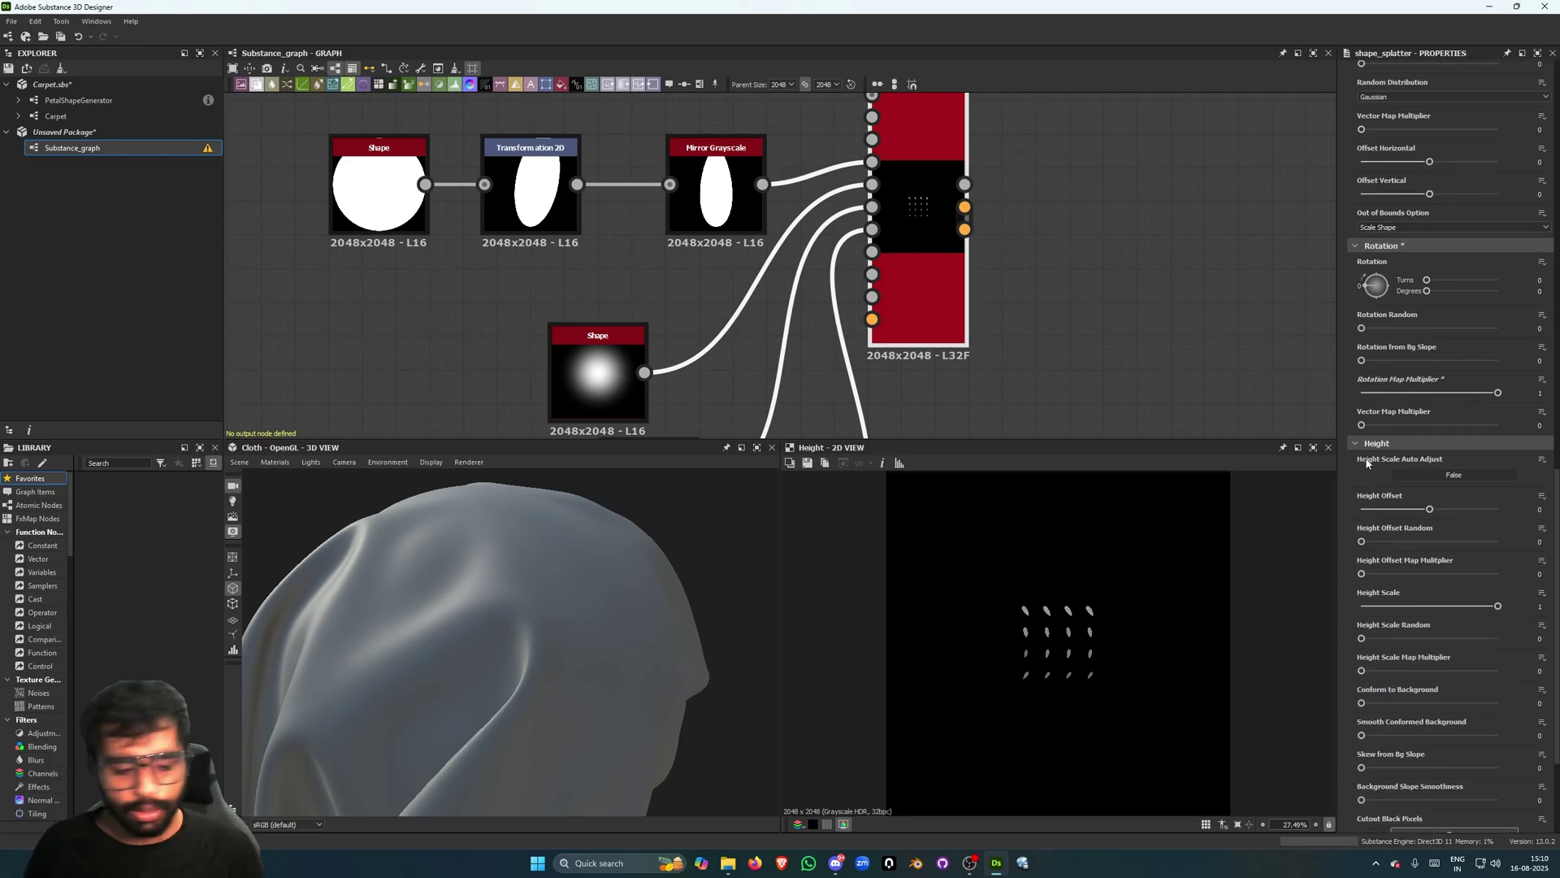
scroll(1367, 462, down, 2)
key(space)
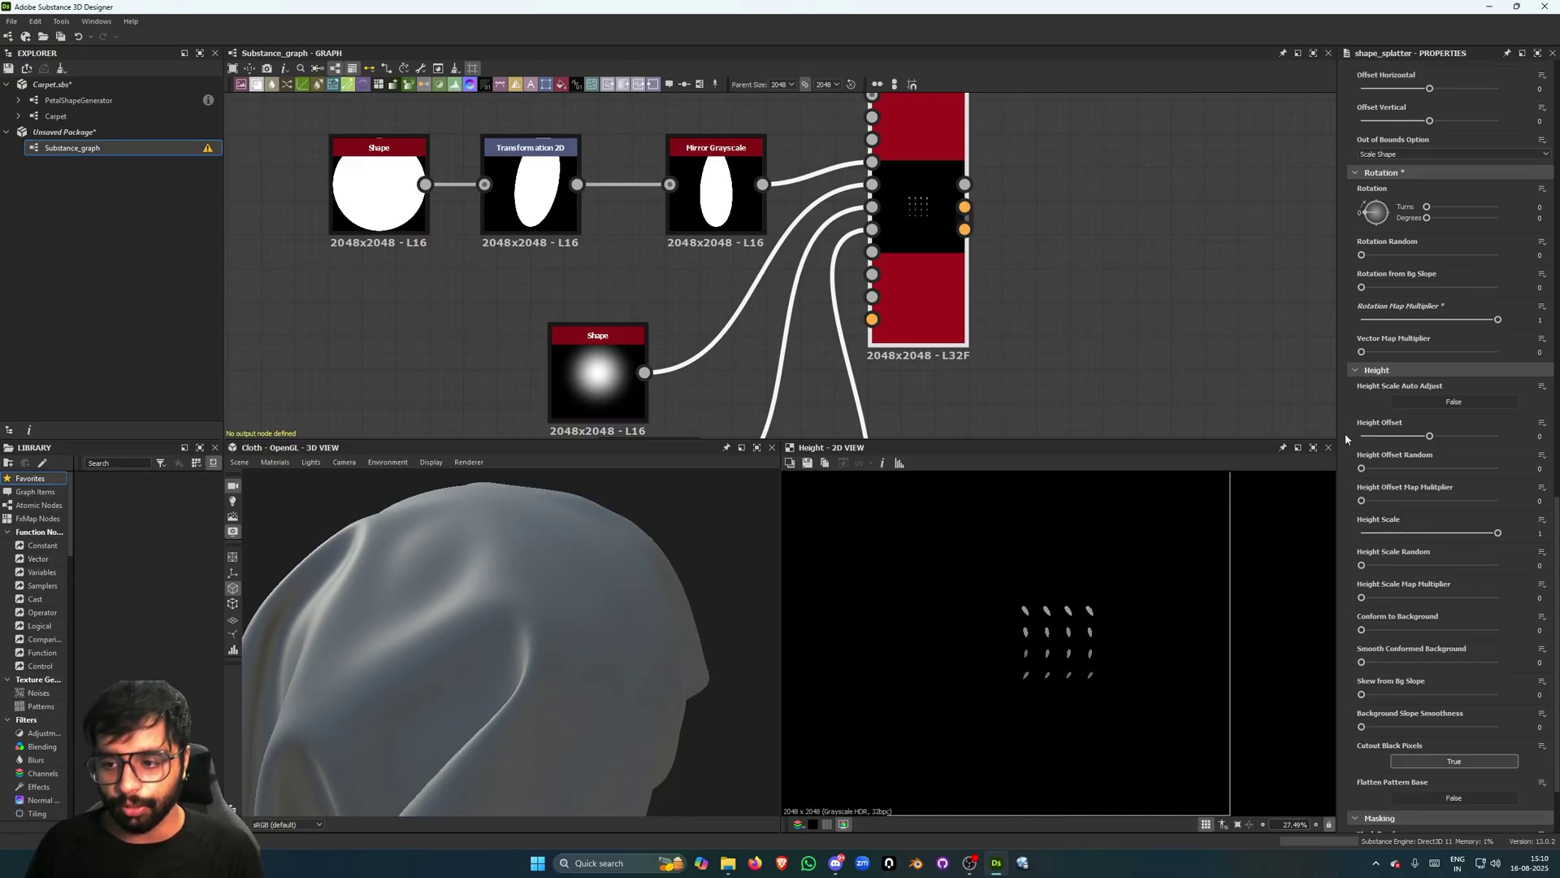
scroll(1152, 601, down, 3)
key(ctrl+z)
scroll(1162, 592, up, 3)
scroll(1345, 207, up, 10)
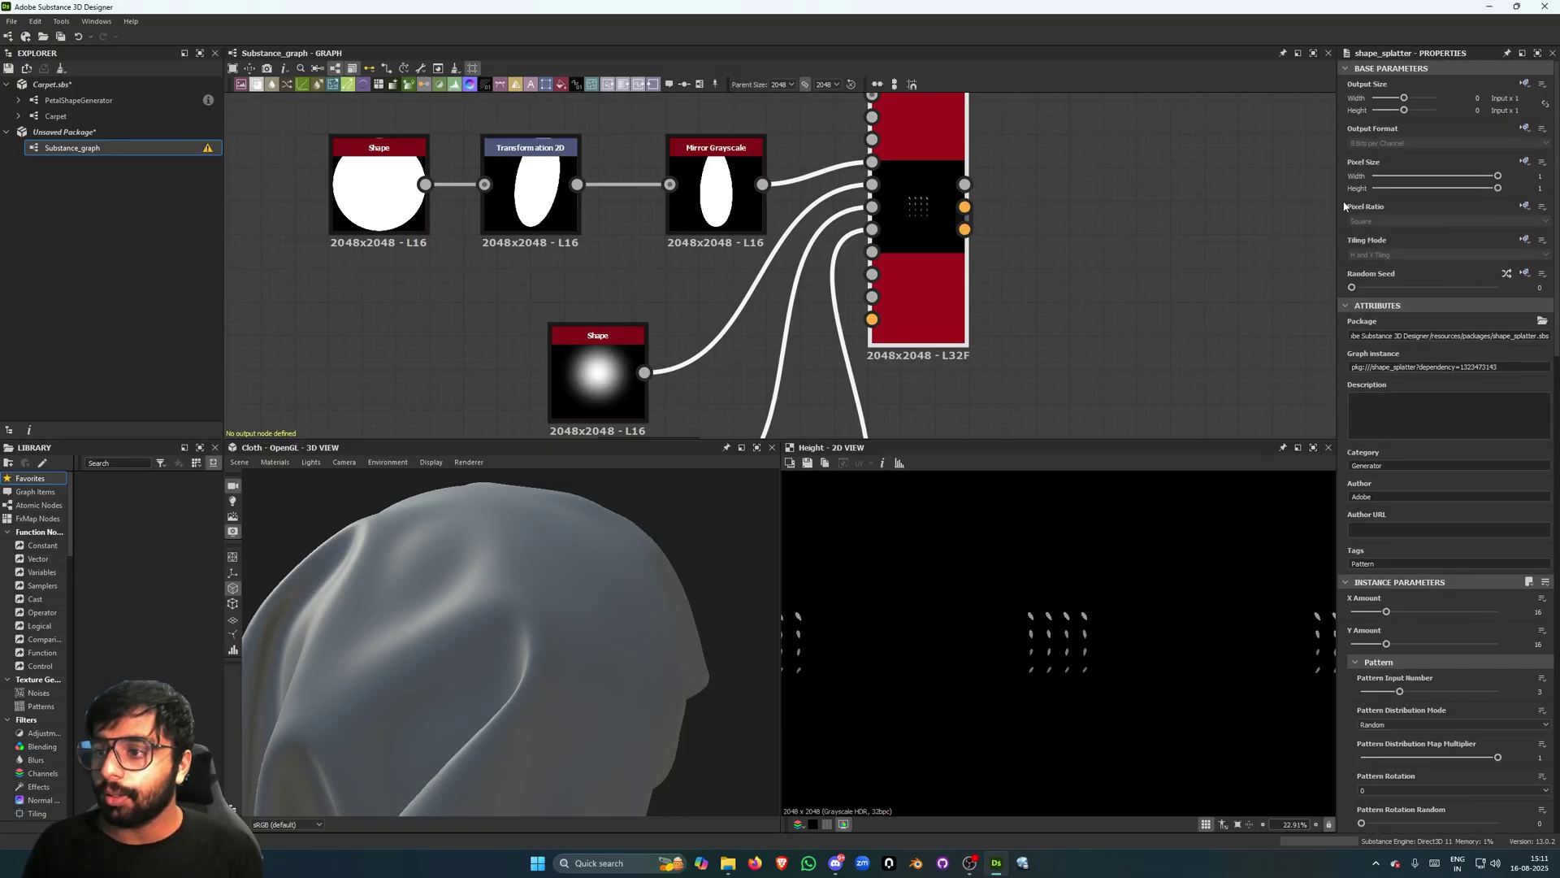
scroll(1345, 207, down, 14)
scroll(1353, 429, down, 4)
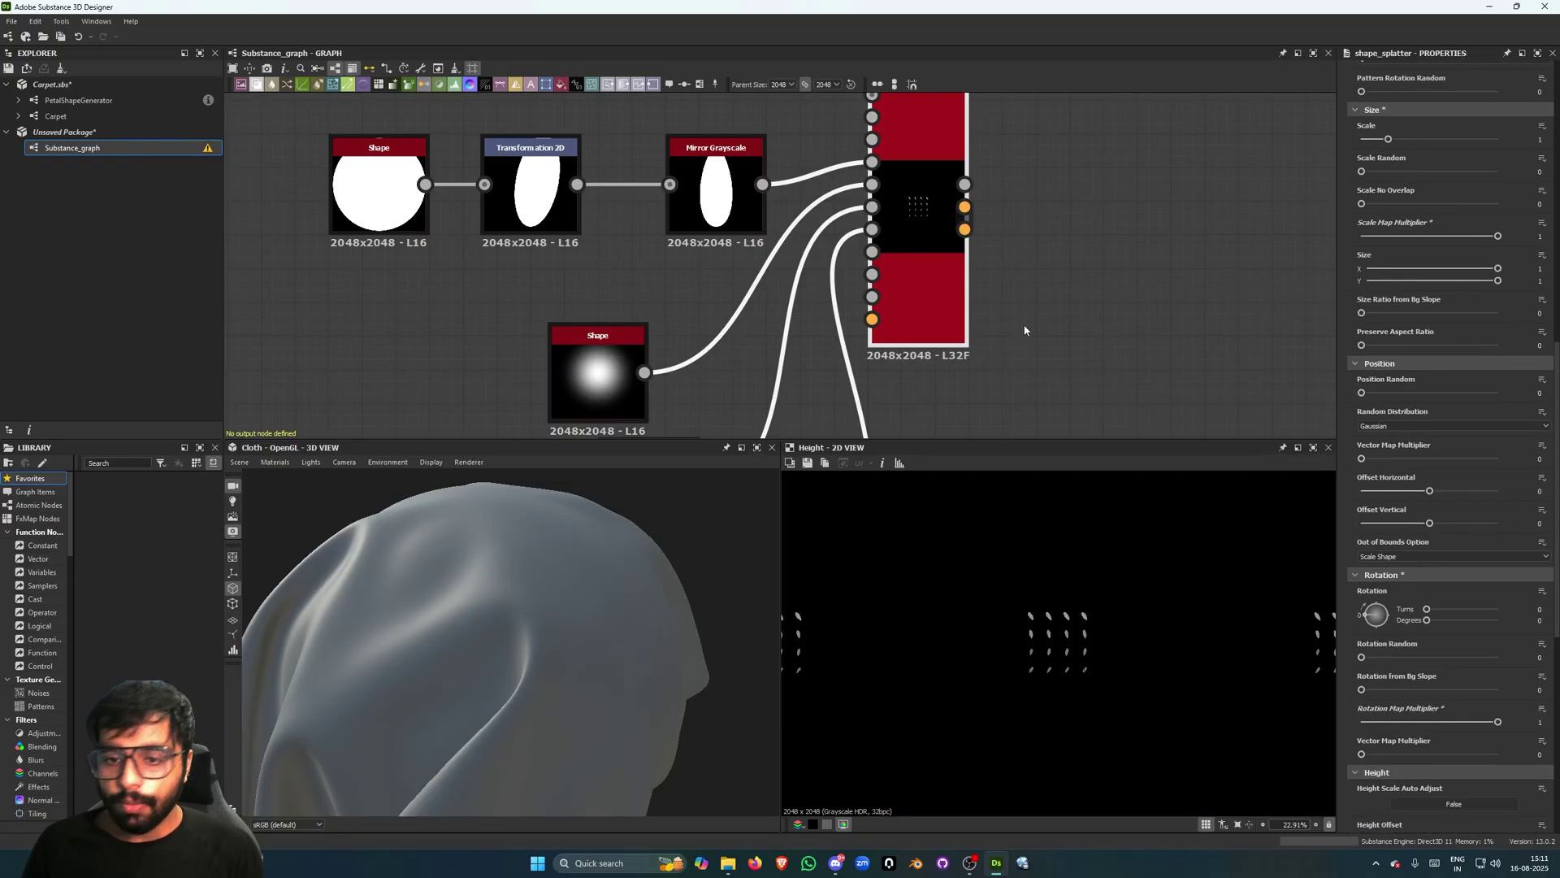
scroll(1022, 324, down, 2)
middle_drag(1182, 374, 1154, 368)
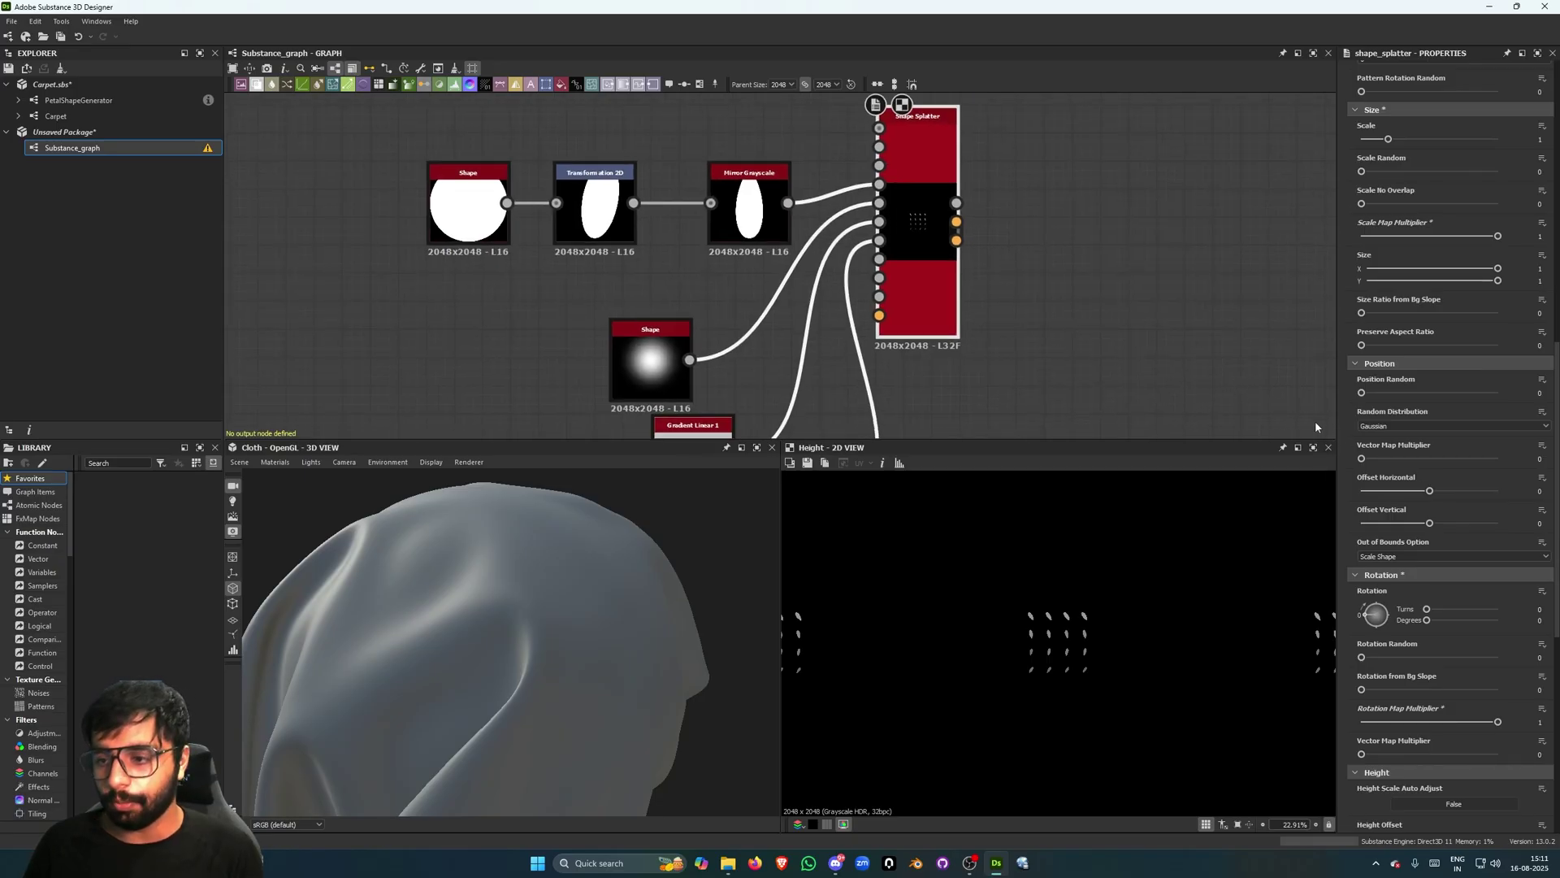
scroll(1348, 490, down, 9)
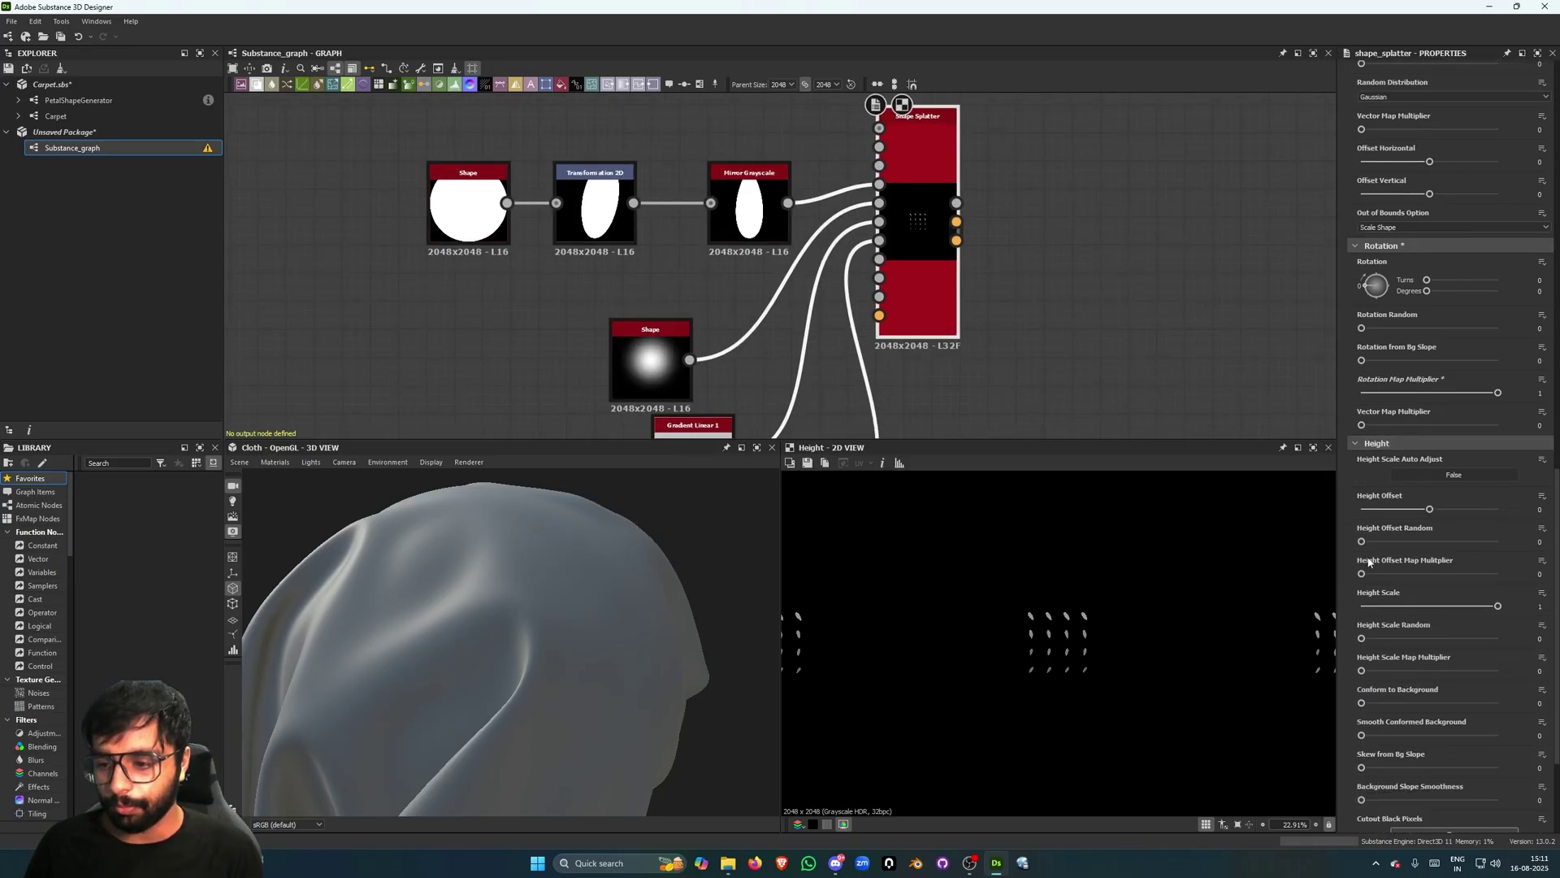
Set the Shape Splatter's Scale to 4.22 to enlarge the petals.
scroll(1362, 537, up, 10)
scroll(1357, 453, up, 8)
drag(1388, 468, 1478, 486)
Set the Shape Splatter's Rotation to about 211 degrees and its Rotation Map Multiplier to 0.75.
scroll(1370, 573, down, 4)
scroll(1369, 641, down, 3)
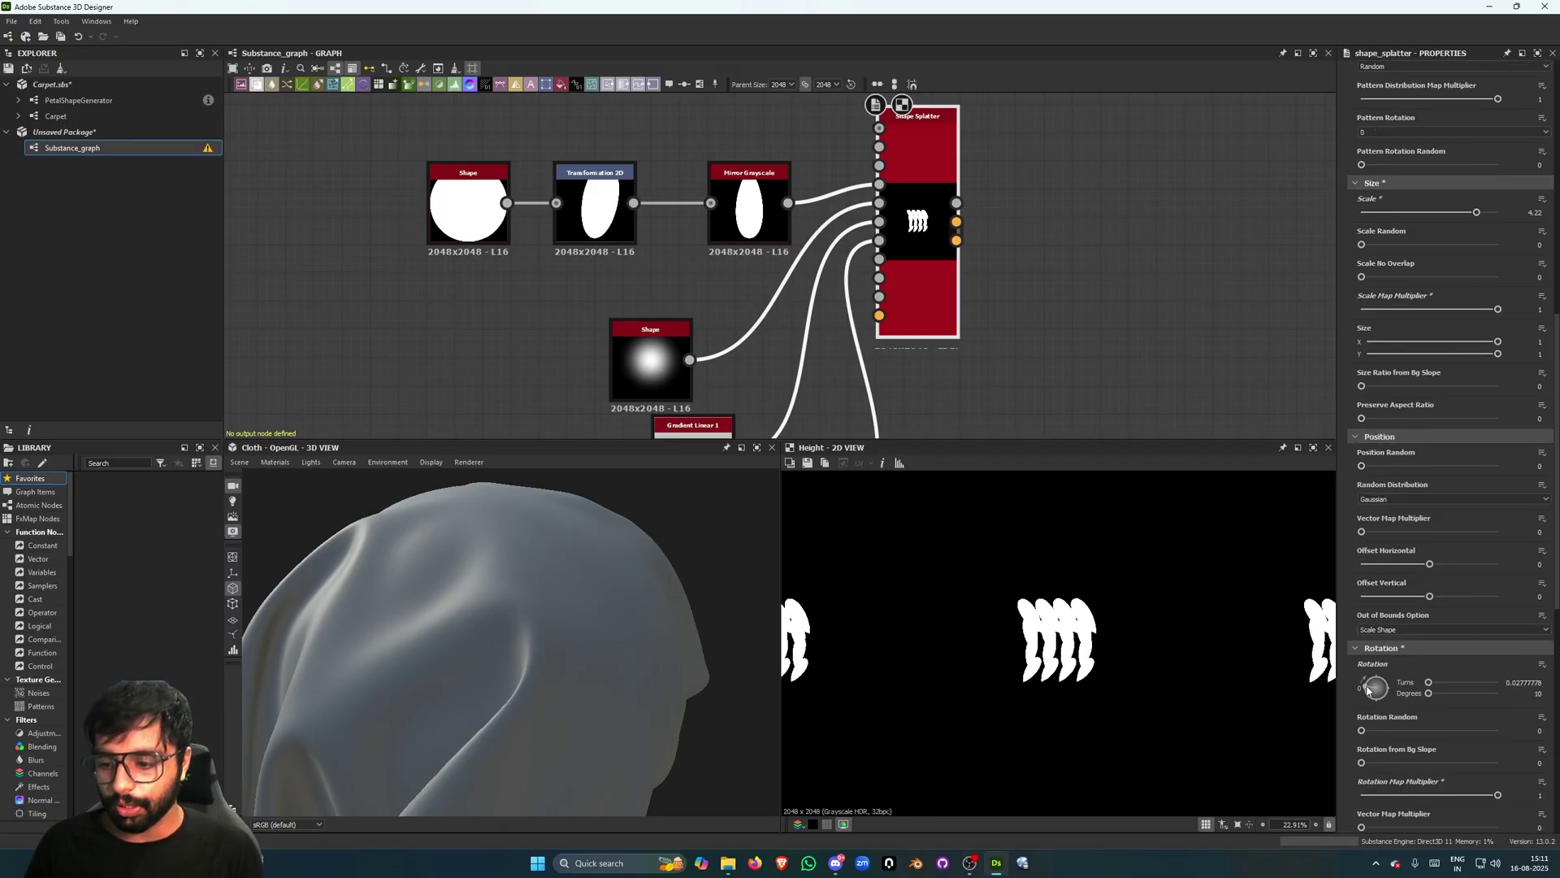
drag(1371, 689, 1394, 684)
scroll(1508, 684, down, 3)
drag(1495, 689, 1463, 686)
drag(1388, 583, 1390, 592)
scroll(1186, 562, up, 2)
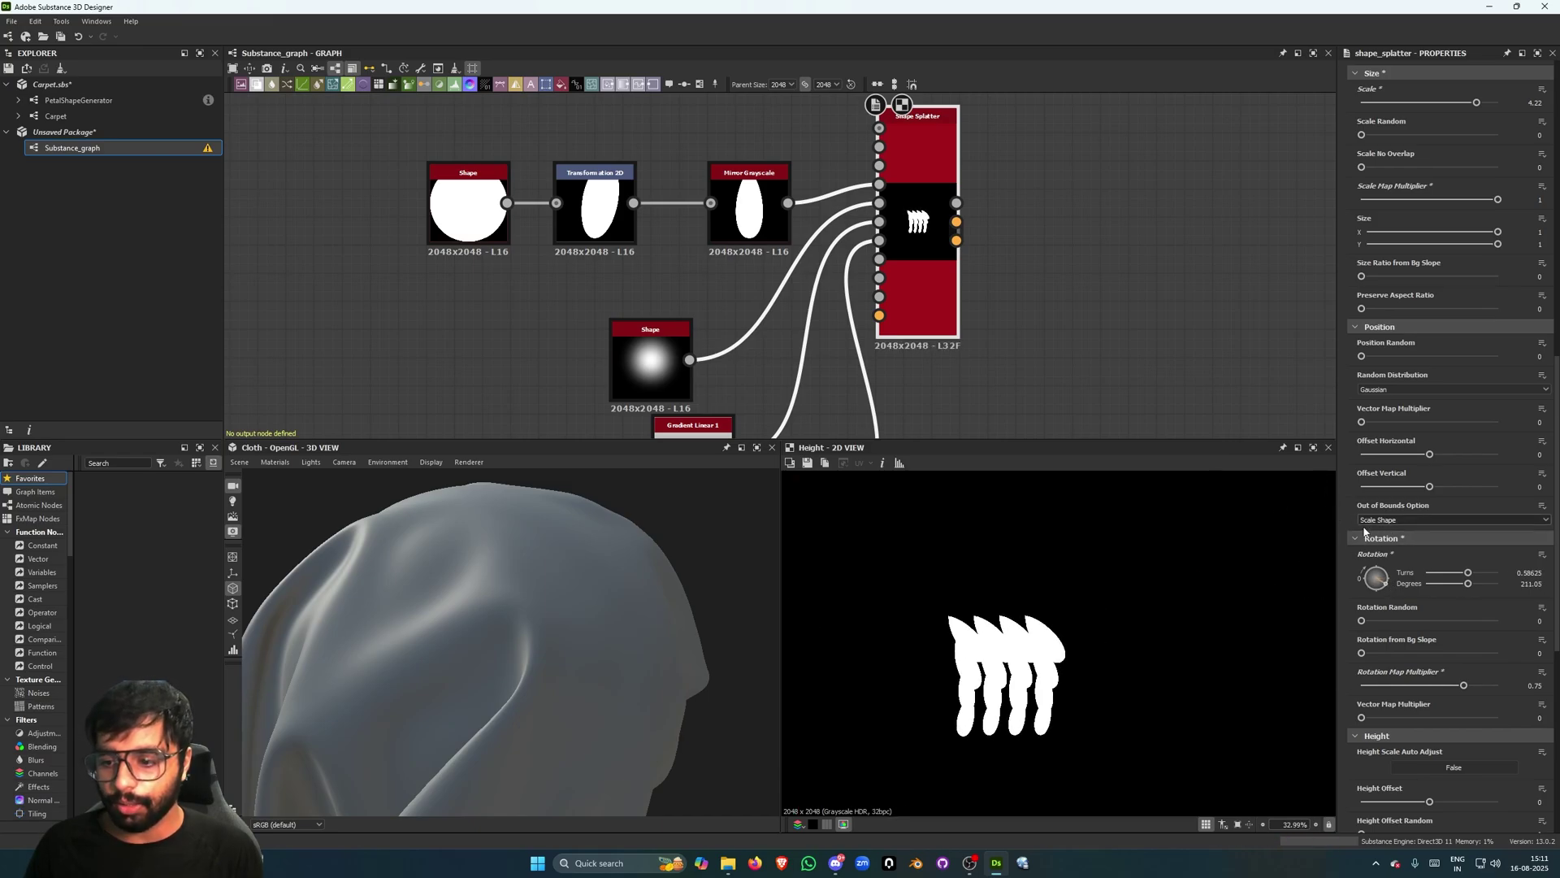
Set the Shape Splatter's Scale Random to about 0.49 to vary the petal sizes.
scroll(1356, 588, up, 3)
scroll(1356, 586, up, 3)
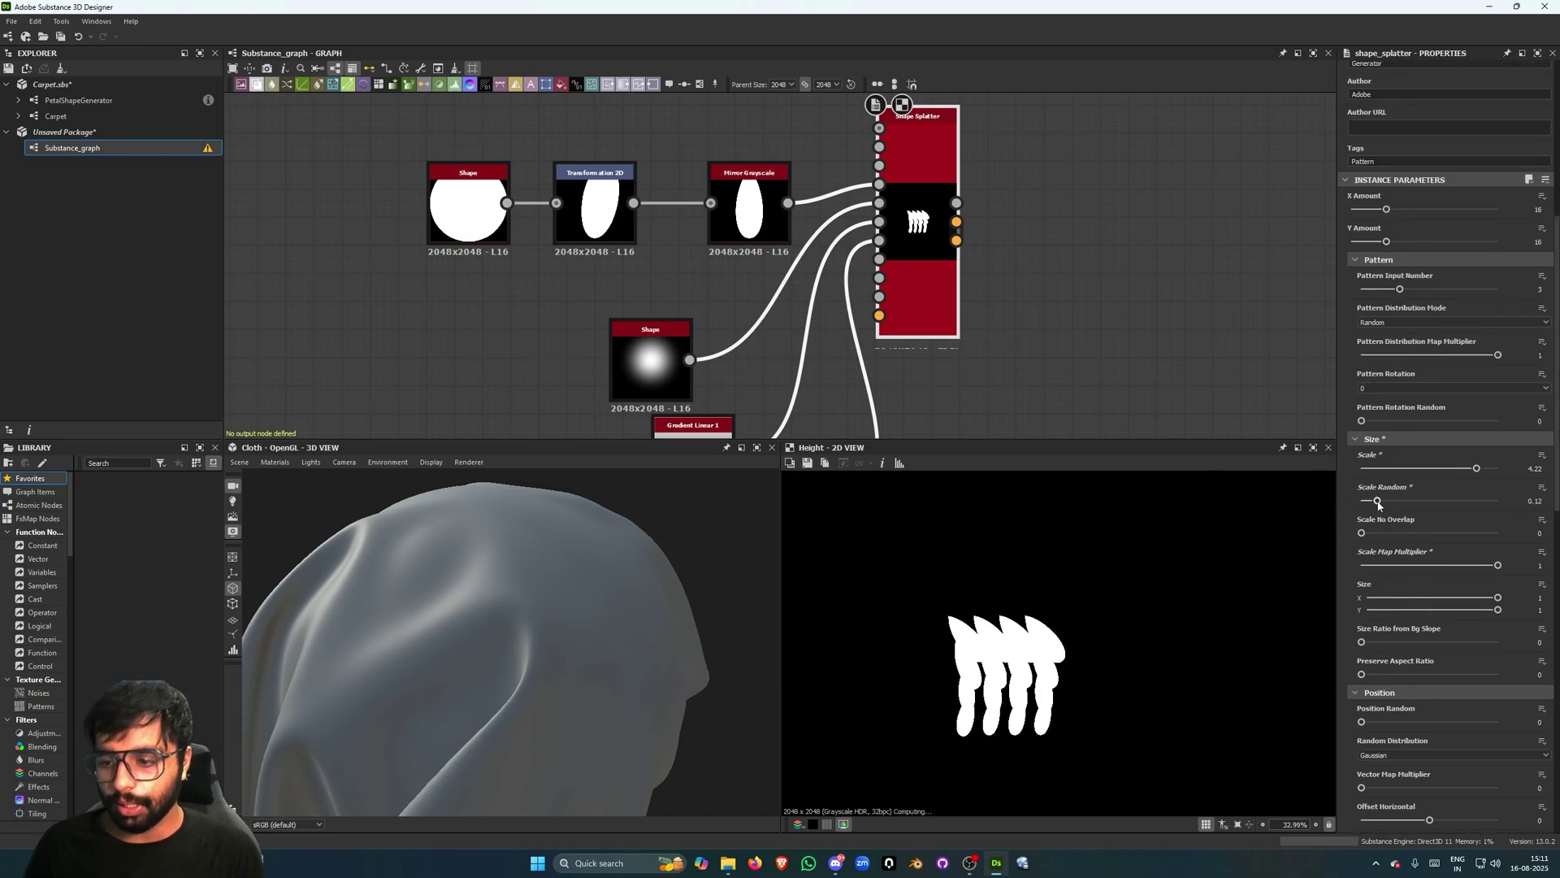
drag(1380, 506, 1429, 515)
scroll(1365, 471, up, 1)
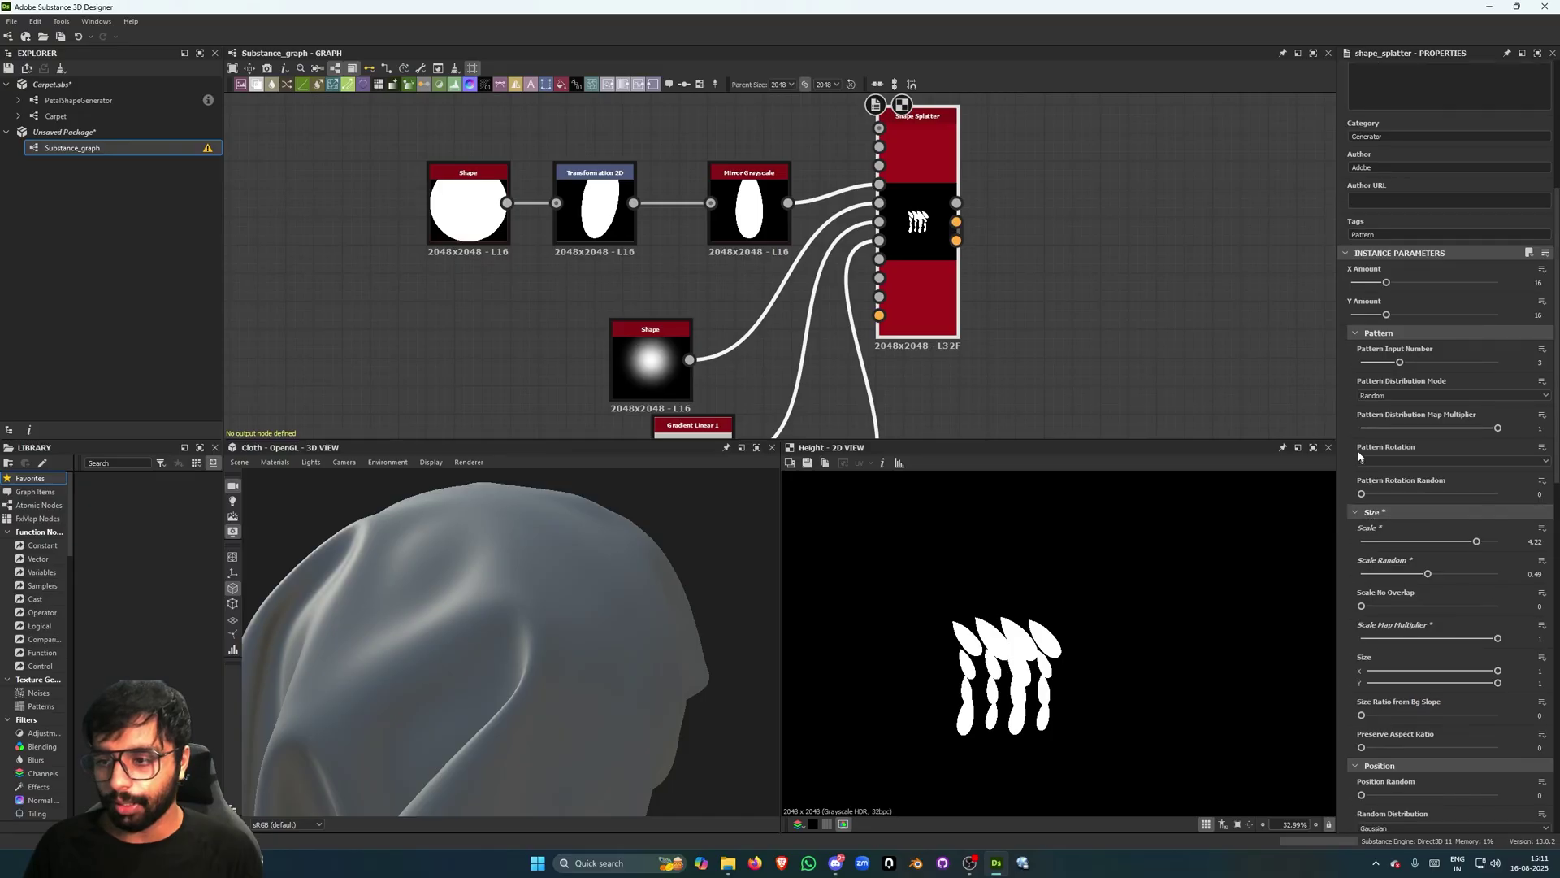
Scatter the petals with Position Random at 1.32, and set X Amount to 14 and Y Amount to 13.
scroll(1386, 369, down, 2)
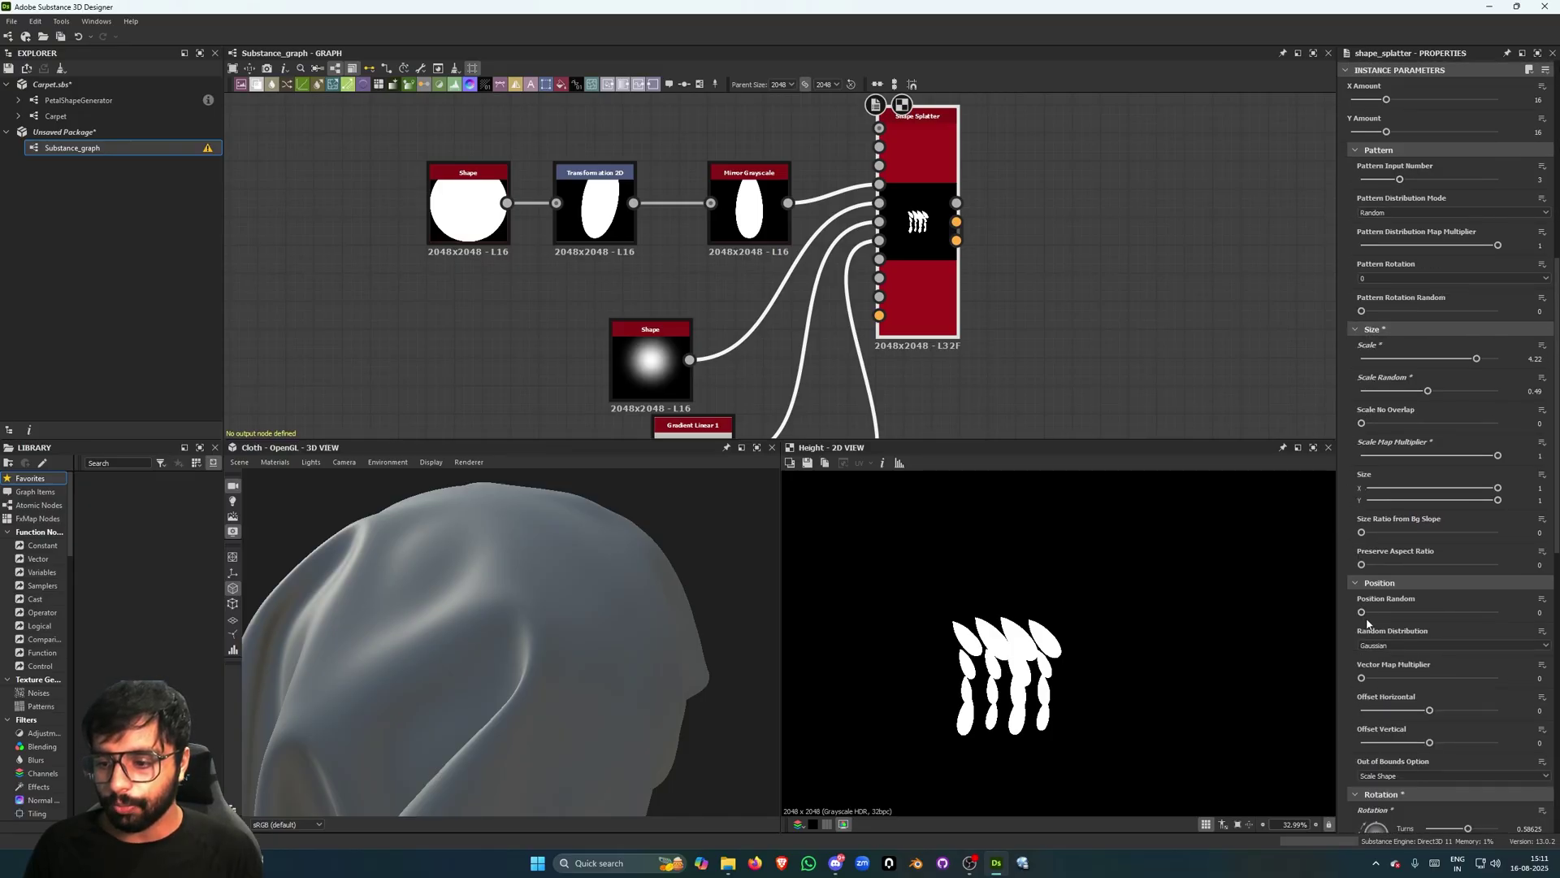
mouse_move(1361, 612)
mouse_down()
mouse_move(1452, 631)
mouse_move(1391, 613)
mouse_move(1372, 622)
mouse_move(1373, 646)
mouse_move(1381, 614)
mouse_up()
scroll(1374, 585, up, 1)
scroll(1357, 525, up, 4)
scroll(1154, 648, down, 4)
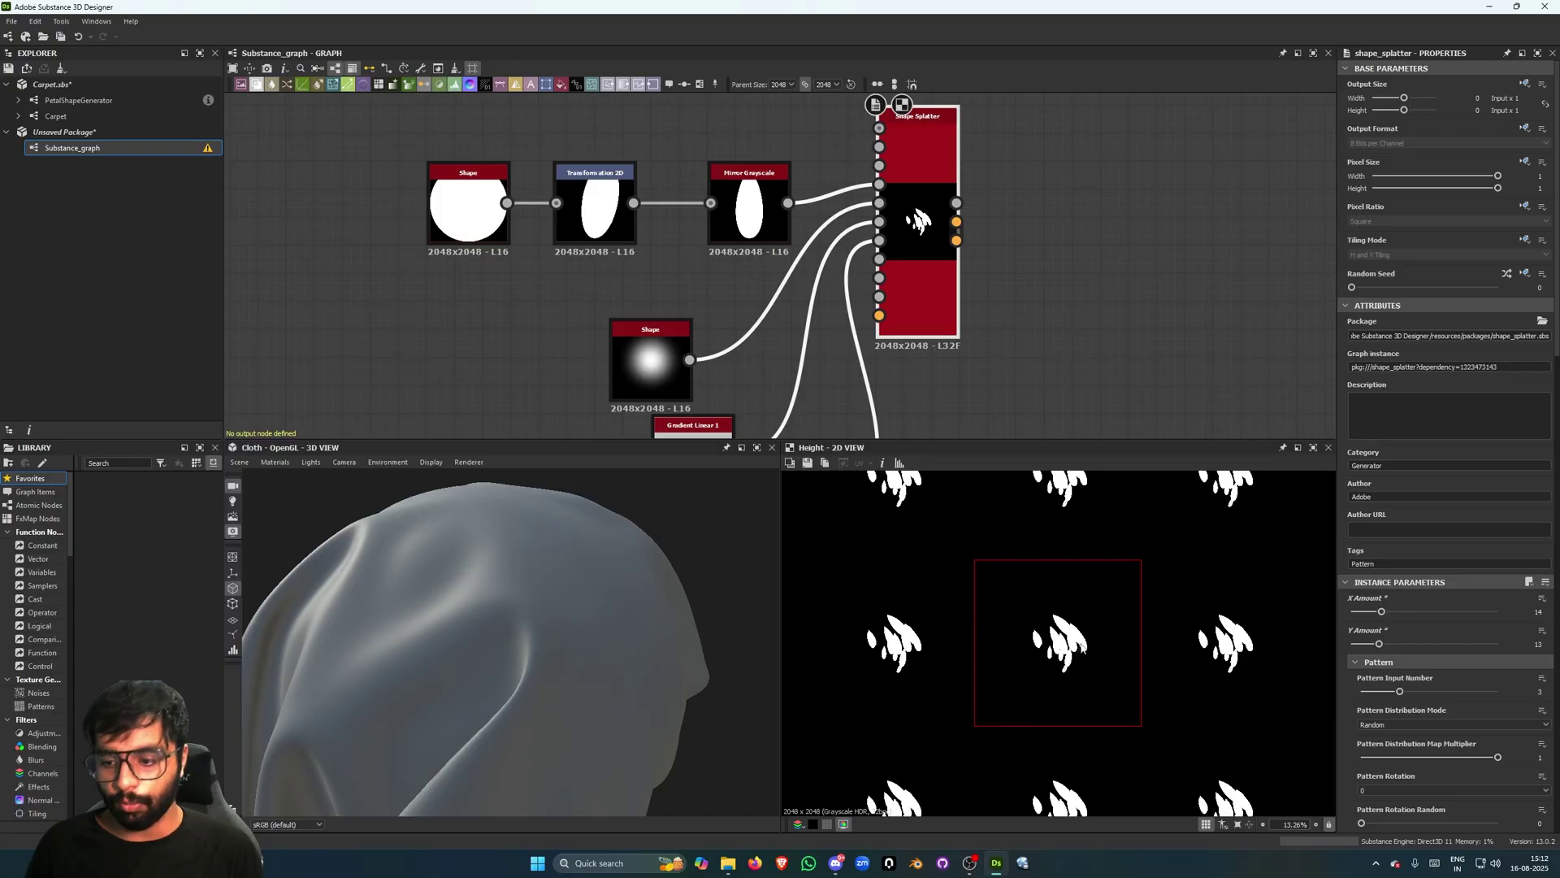
scroll(1271, 580, up, 2)
scroll(1392, 626, down, 8)
scroll(1092, 318, down, 2)
scroll(1075, 184, up, 1)
Add a Mirror Grayscale node after the Shape Splatter and feed the Height output into it.
middle_drag(1074, 184, 932, 343)
scroll(933, 337, up, 3)
key(space)
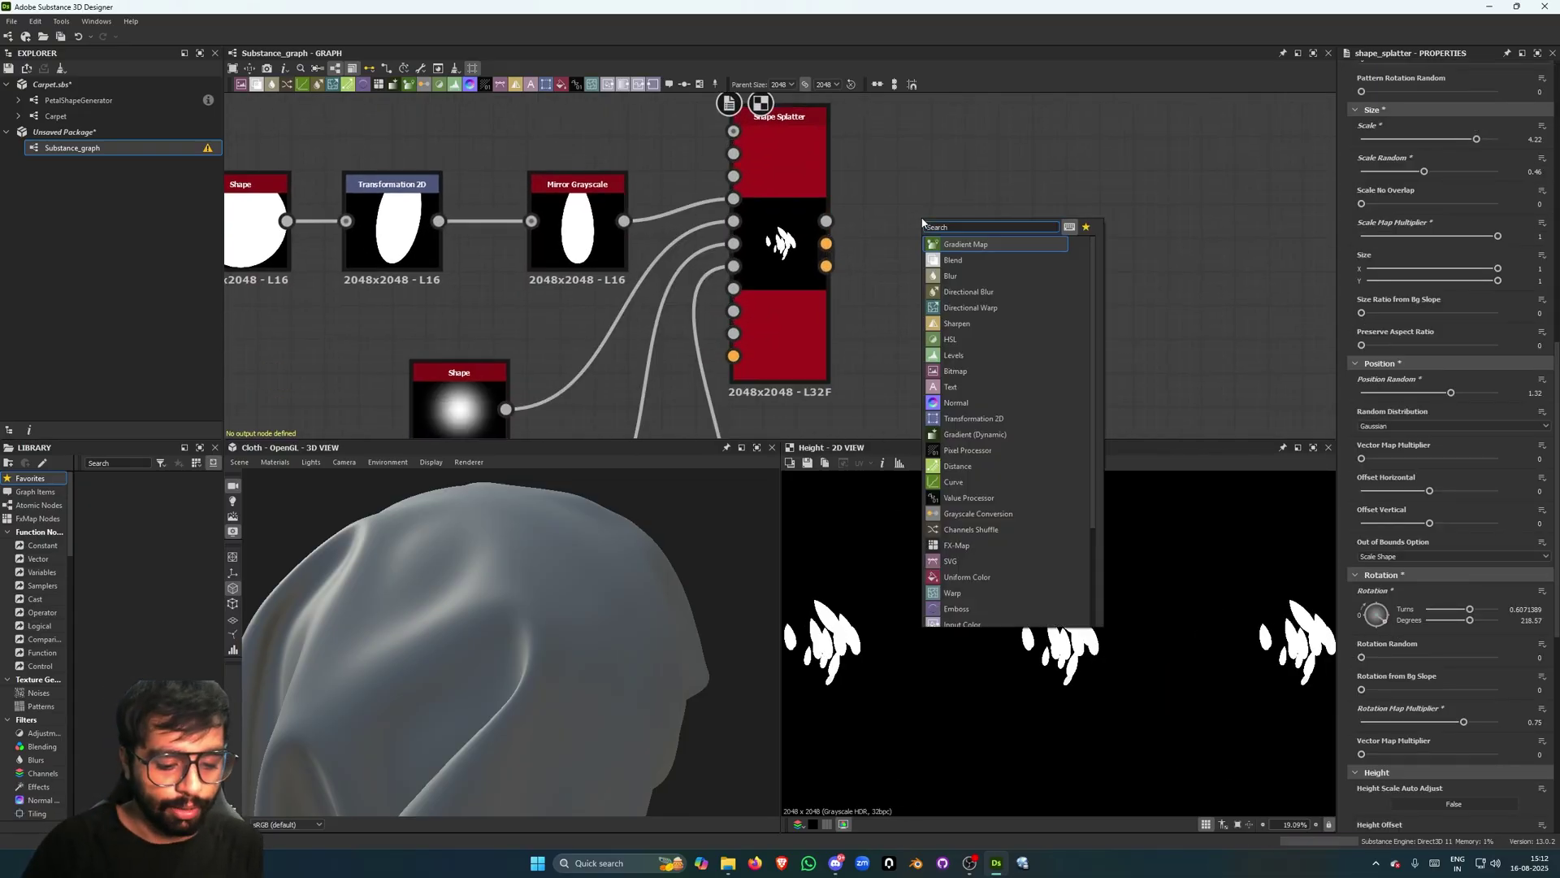
text(mi)
key(Down)
key(Down)
key(Return)
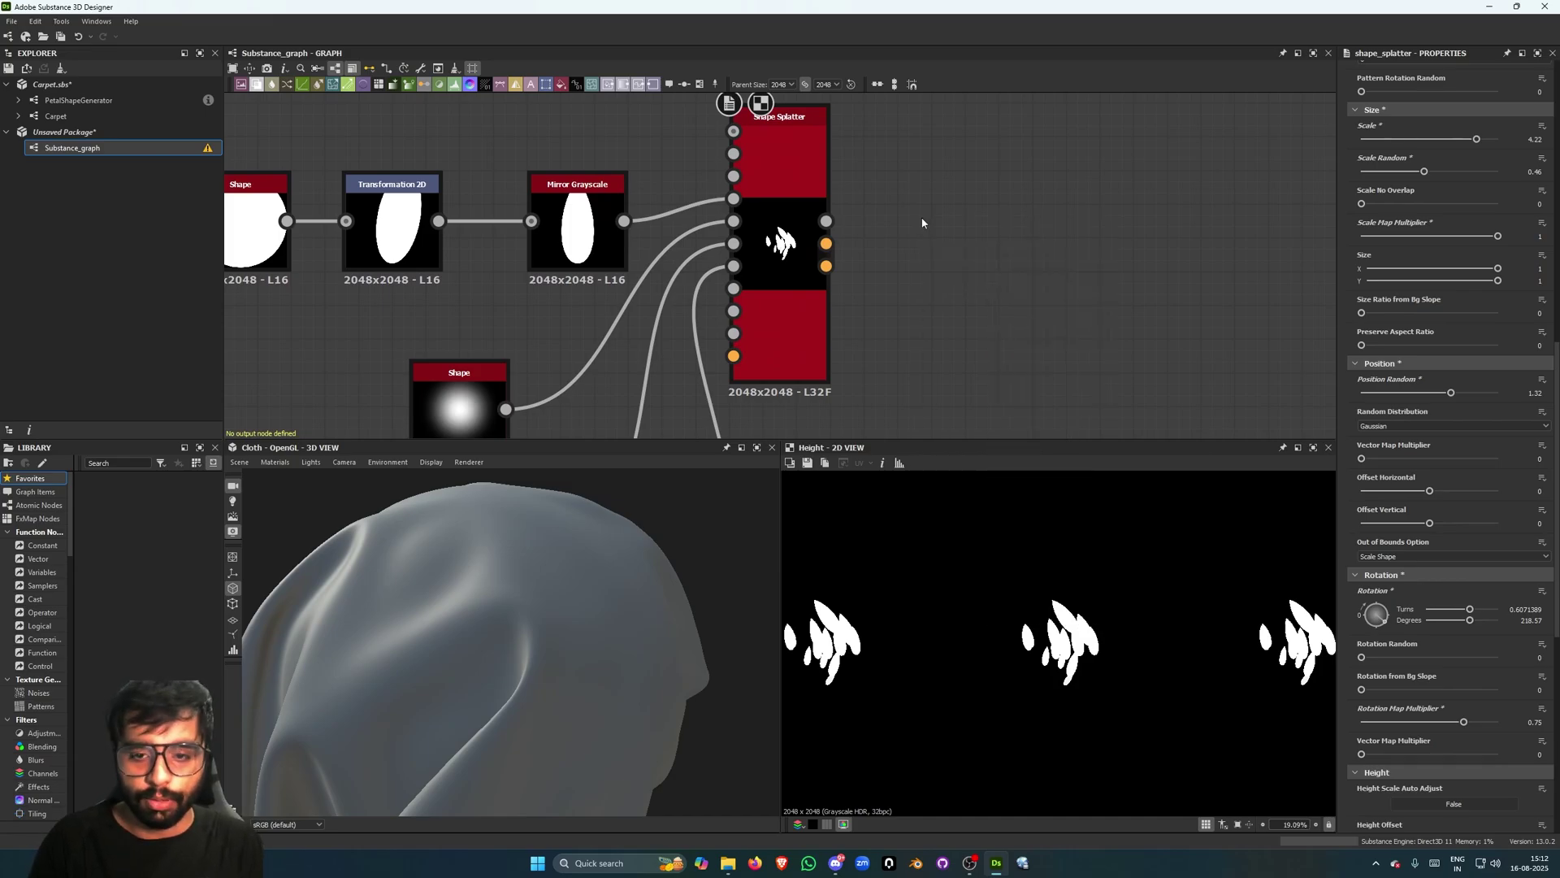
drag(868, 220, 826, 220)
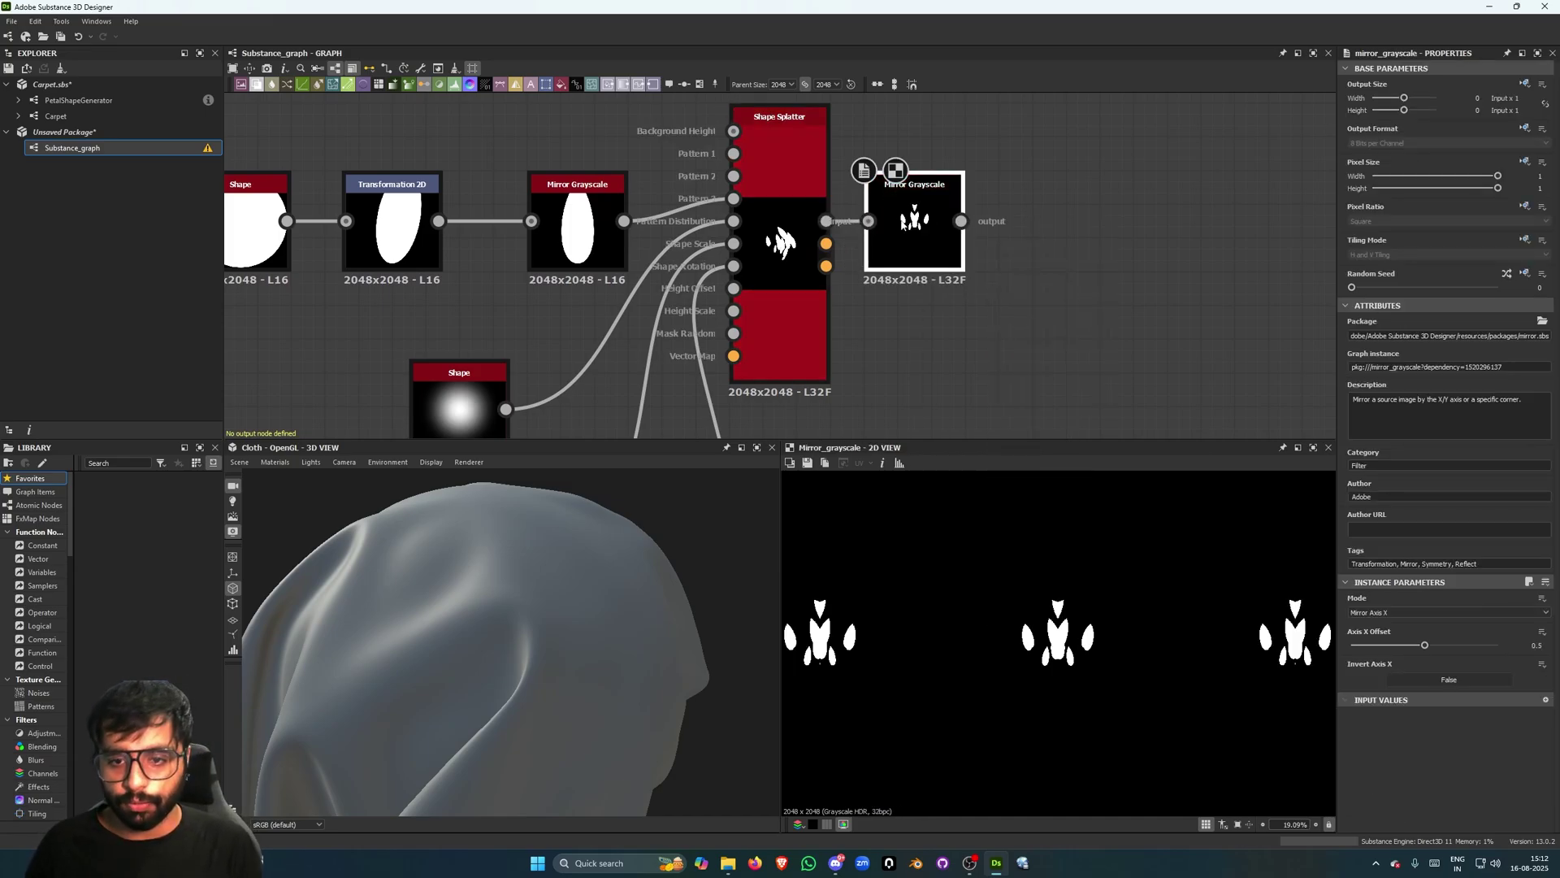
Preview the Mirror Grayscale result against the Shape Splatter output and lower the Shape Splatter's X Amount.
double_click(780, 243)
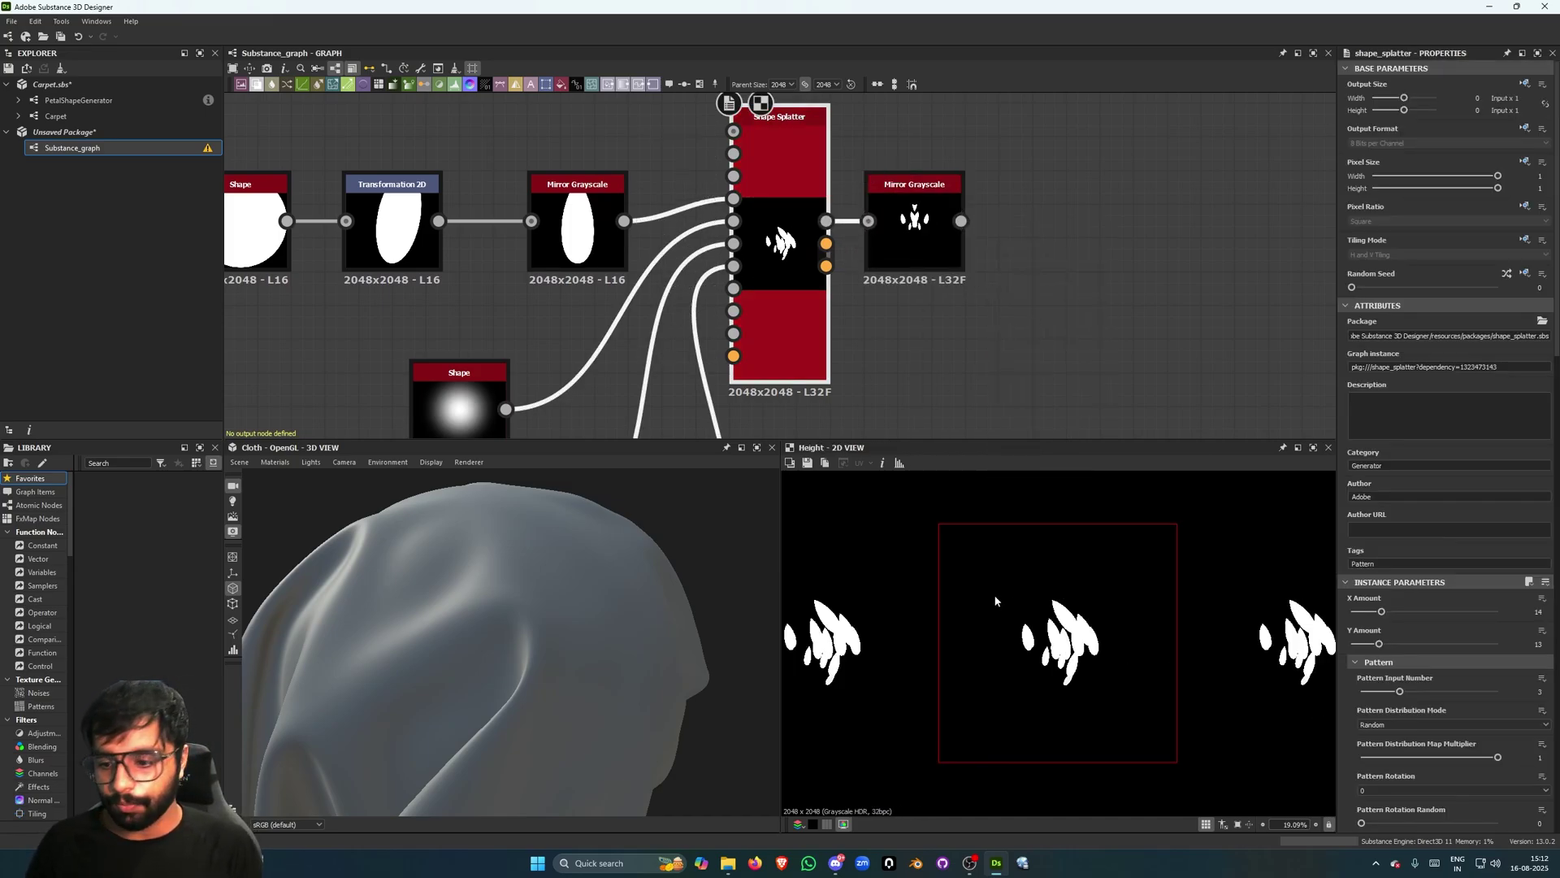
double_click(926, 222)
click(787, 225)
scroll(1374, 574, down, 3)
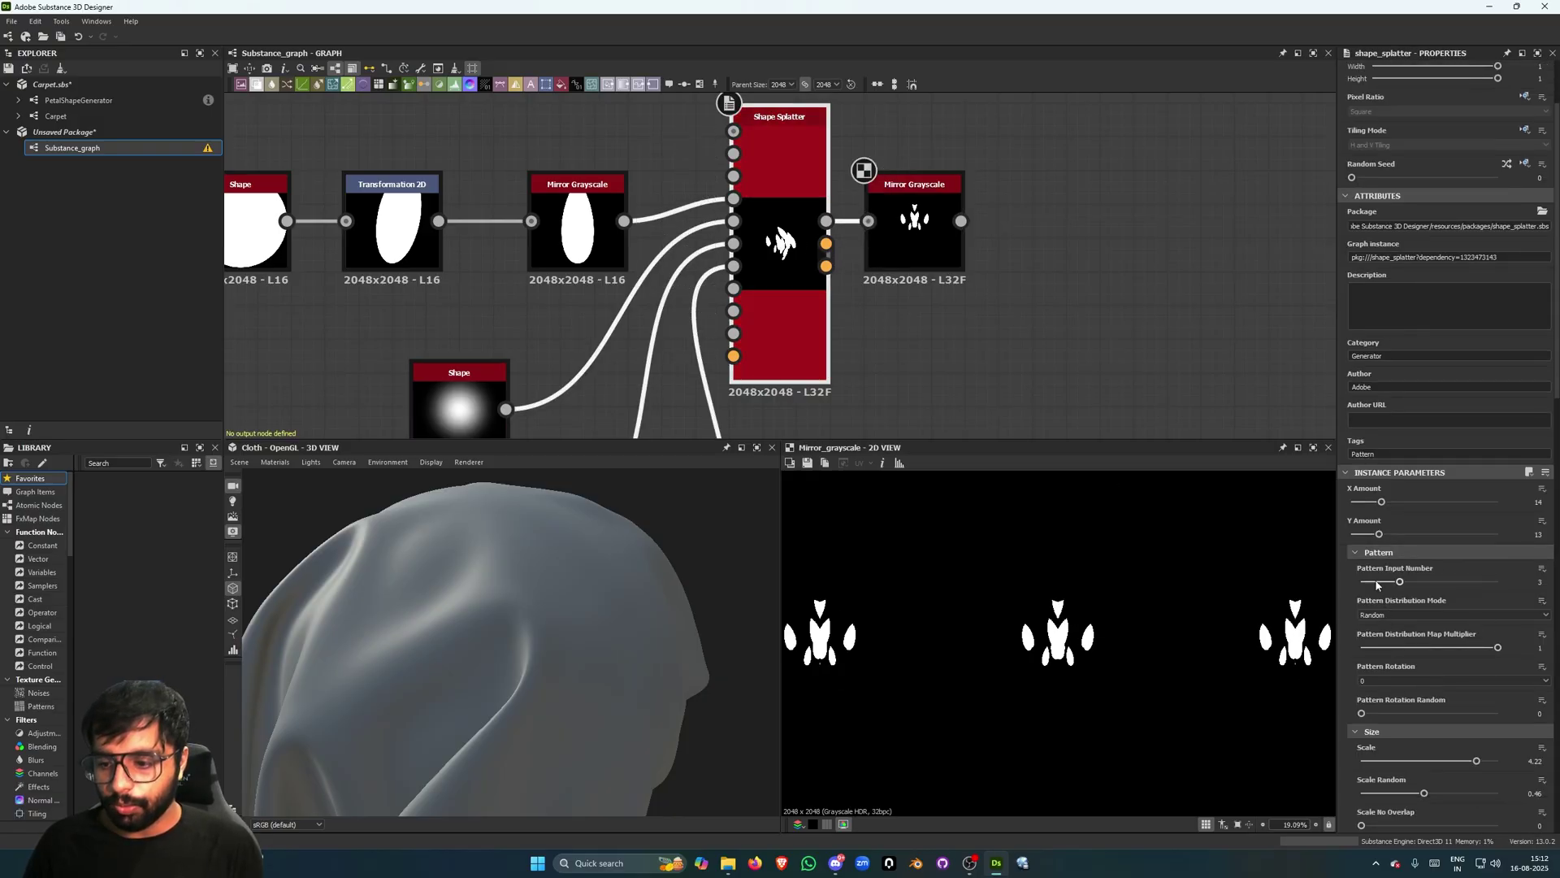
mouse_move(1382, 502)
mouse_down()
mouse_move(1395, 503)
mouse_move(1382, 535)
mouse_move(1392, 503)
mouse_move(1375, 506)
mouse_up()
scroll(1028, 717, down, 3)
key(f)
scroll(1422, 537, down, 3)
scroll(1381, 569, down, 12)
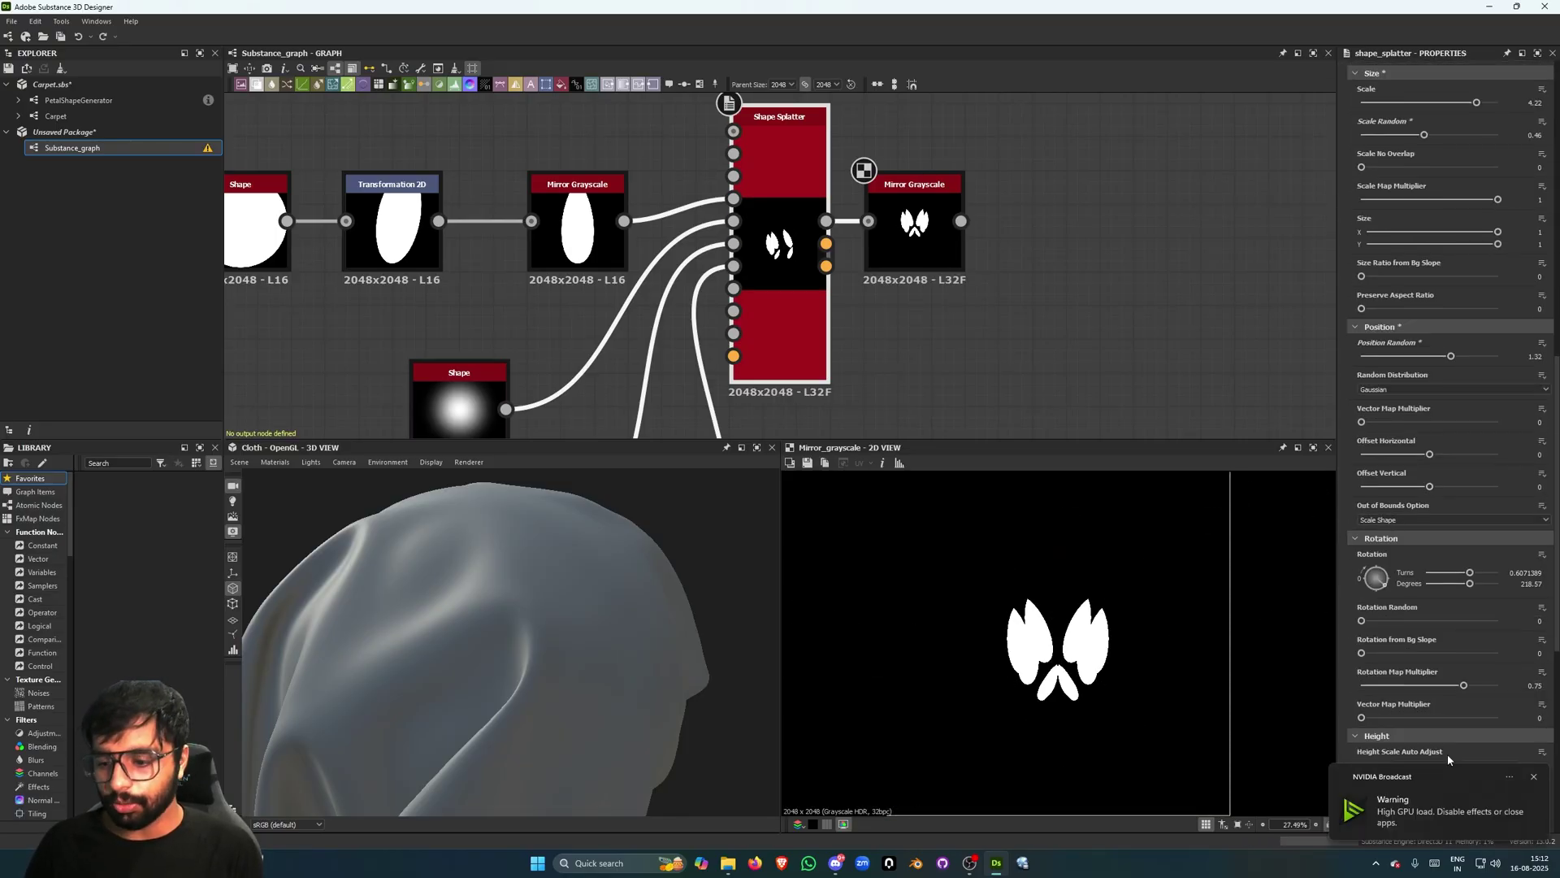
Raise the Shape Splatter's X Amount and Y Amount to try a denser petal arrangement.
scroll(1347, 597, up, 15)
drag(1375, 463, 1376, 463)
drag(1375, 430, 1392, 431)
drag(1376, 463, 1393, 465)
Insert a Levels node between the soft radial Shape and the Shape Splatter.
middle_drag(474, 364, 788, 281)
click(788, 280)
key(space)
text(levels)
key(Return)
Brighten the Levels node's midtones while previewing the Shape Splatter's Height output.
double_click(1087, 236)
click(961, 307)
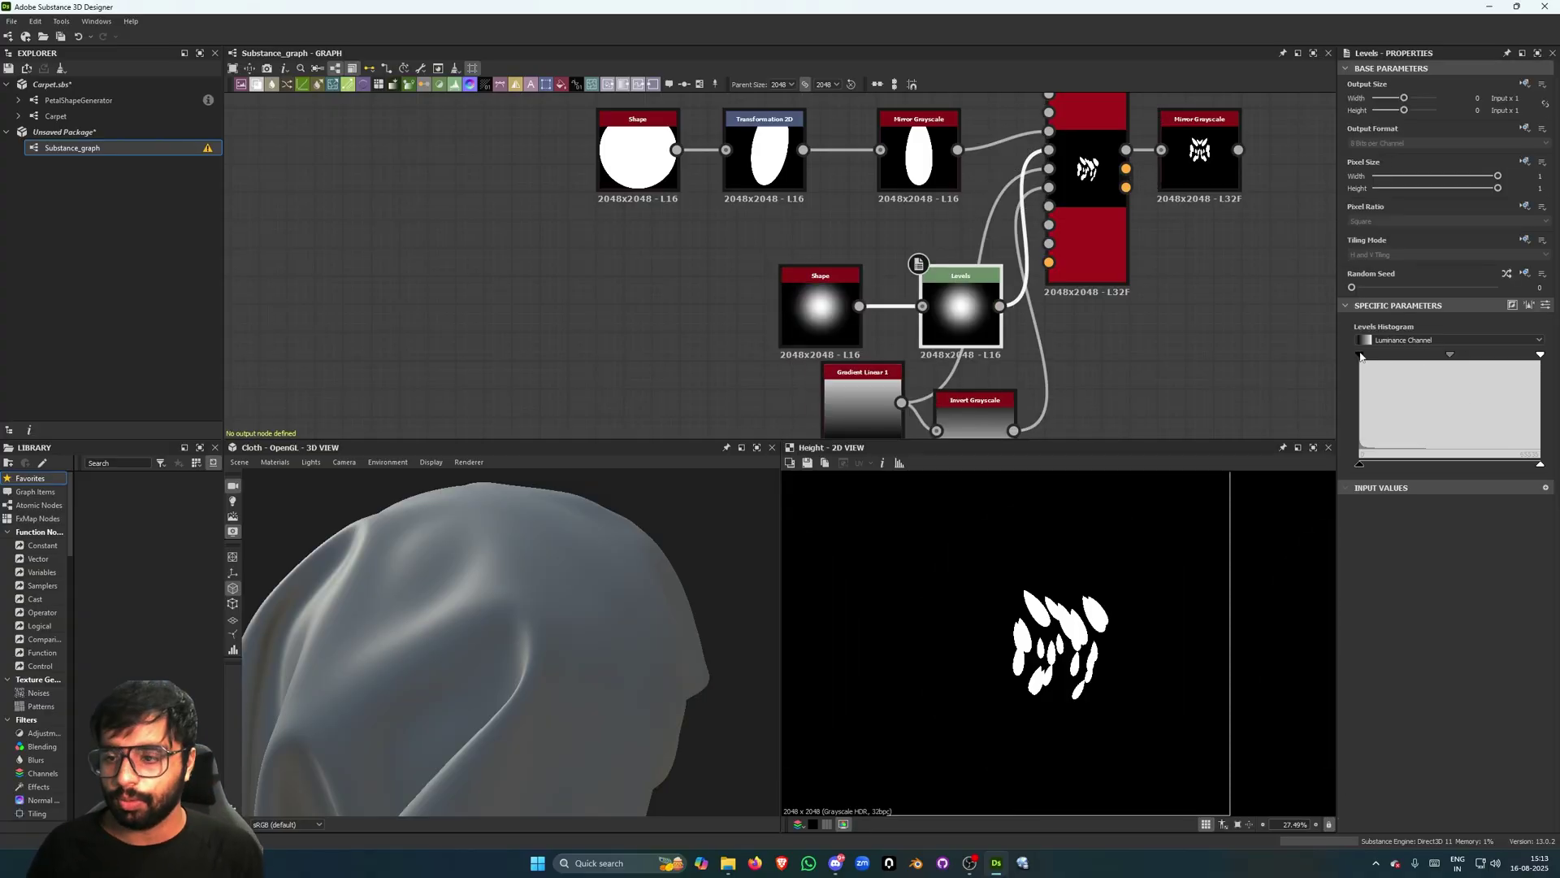
mouse_move(1540, 355)
mouse_down()
mouse_move(1502, 370)
mouse_move(1542, 367)
mouse_up()
mouse_move(1450, 356)
mouse_down()
mouse_move(1406, 358)
mouse_move(1425, 359)
mouse_up()
scroll(1056, 622, down, 2)
Try lower Shape Splatter X Amount and Y Amount values and check the mirrored motif.
middle_drag(1083, 322, 1055, 330)
click(1059, 253)
drag(1392, 575, 1362, 610)
drag(1379, 576, 1366, 611)
double_click(1171, 163)
scroll(1068, 646, down, 3)
scroll(1069, 646, up, 2)
middle_drag(1067, 253, 1045, 261)
double_click(1045, 260)
drag(1365, 612, 1375, 647)
Undo the last six adjustments and redo them to compare the petal arrangements.
key(ctrl+z)
key(ctrl+z)
key(ctrl+z)
key(ctrl+z)
key(ctrl+z)
key(ctrl+z)
key(ctrl+y)
key(ctrl+y)
key(ctrl+y)
key(ctrl+y)
key(ctrl+y)
key(ctrl+y)
Preview the mirrored motif and keep experimenting with the Shape Splatter's X Amount.
double_click(1148, 172)
click(1040, 258)
scroll(1381, 455, down, 3)
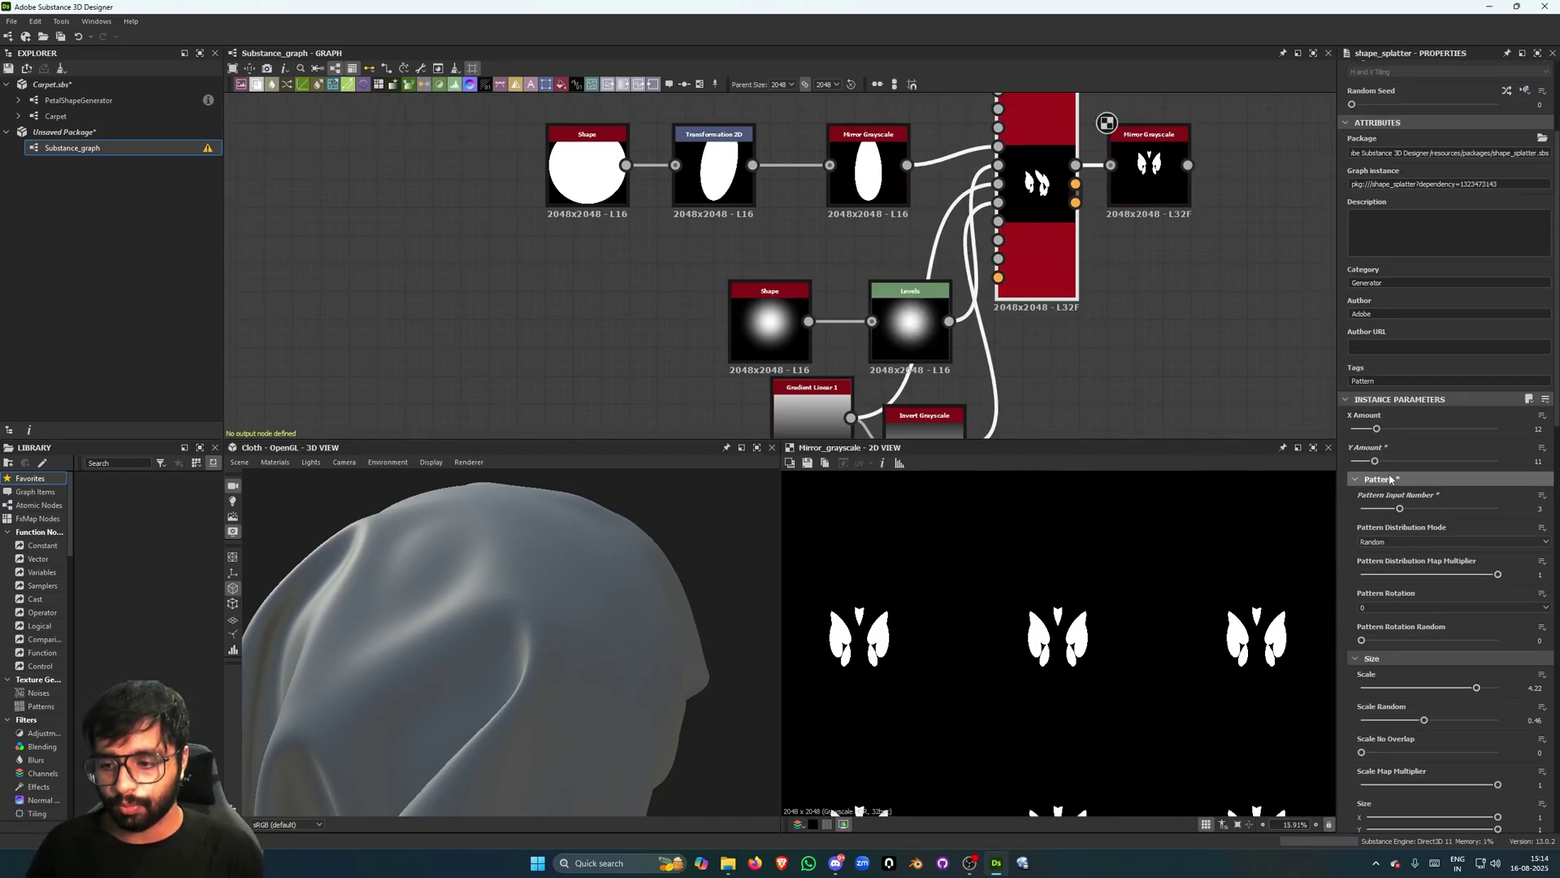
mouse_move(1377, 429)
mouse_down()
mouse_move(1476, 437)
mouse_move(1377, 443)
mouse_up()
Move the Levels node up beside the radial Shape and feed its output into the Shape Scale input too.
middle_drag(1129, 264, 1145, 312)
scroll(1372, 544, up, 1)
drag(926, 368, 883, 324)
Set the Shape Splatter's X Amount to 10 and Y Amount to 17, with the mirrored motif in preview.
double_click(1048, 237)
mouse_move(1377, 611)
mouse_down()
mouse_move(1400, 613)
mouse_move(1388, 644)
mouse_move(1373, 612)
mouse_up()
double_click(1163, 218)
click(1051, 237)
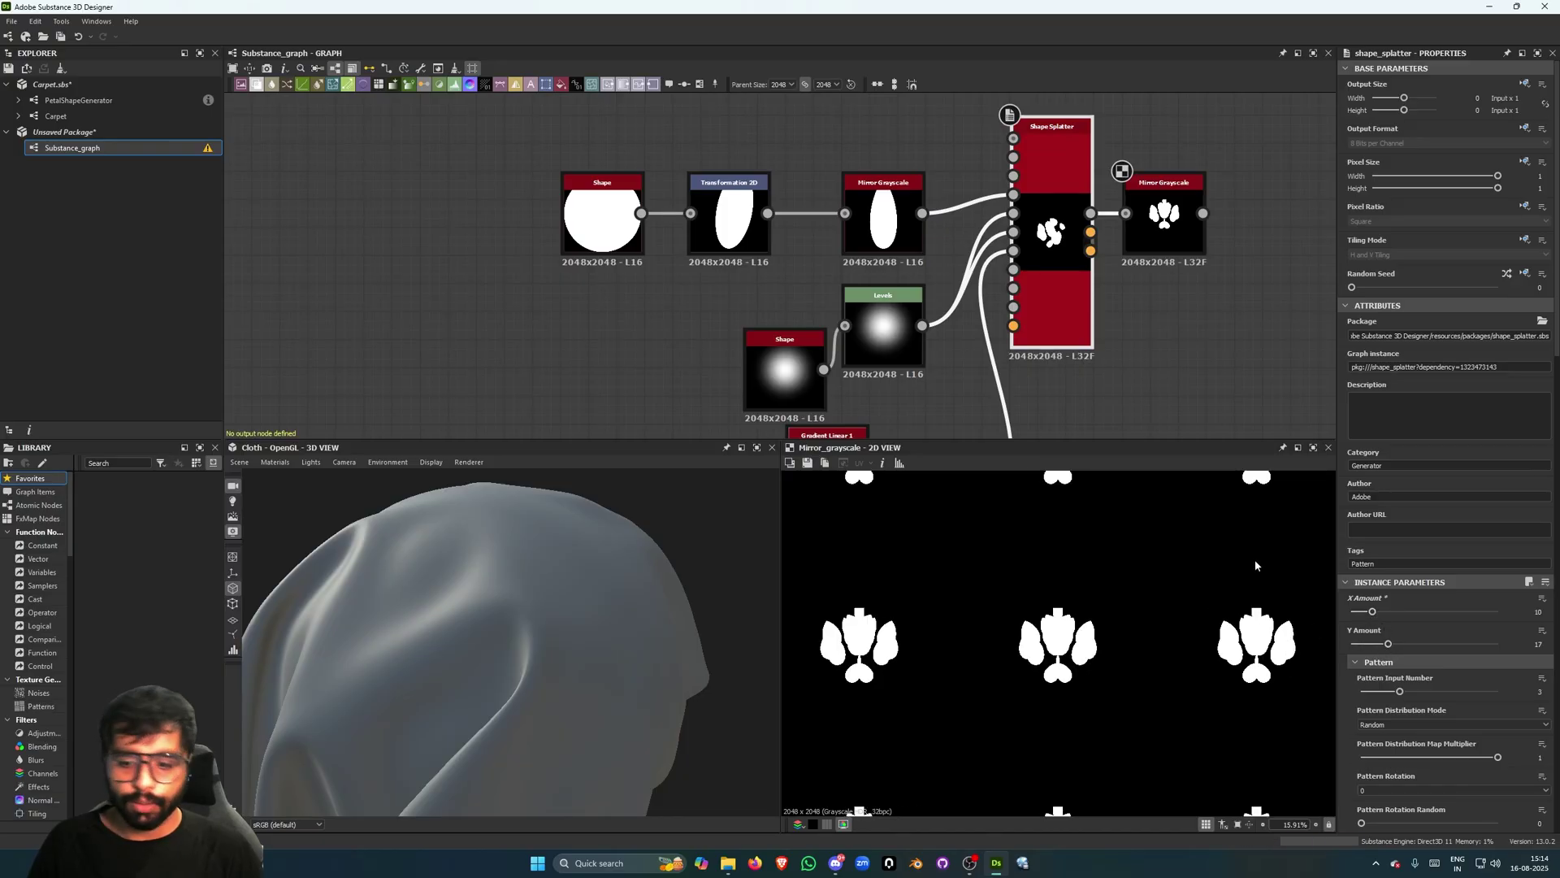
Inspect the mirrored petal motif's silhouette and edges up close, along with the whole node graph.
scroll(1118, 642, down, 3)
scroll(1024, 632, up, 3)
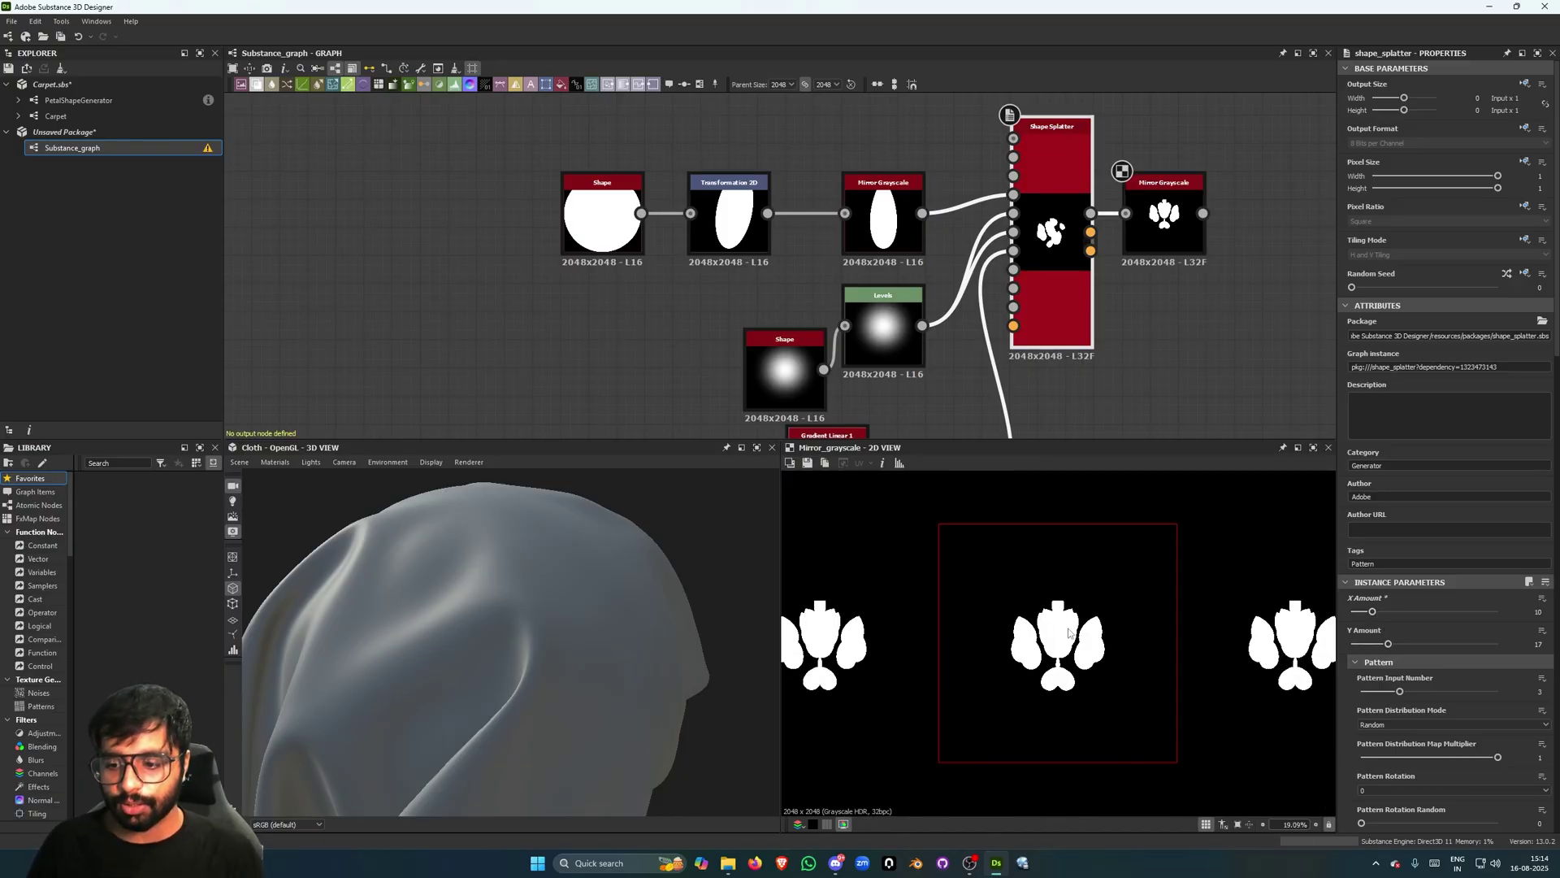
scroll(1199, 408, down, 3)
middle_drag(1188, 363, 1035, 317)
click(1070, 266)
scroll(1058, 332, down, 1)
scroll(1089, 601, up, 6)
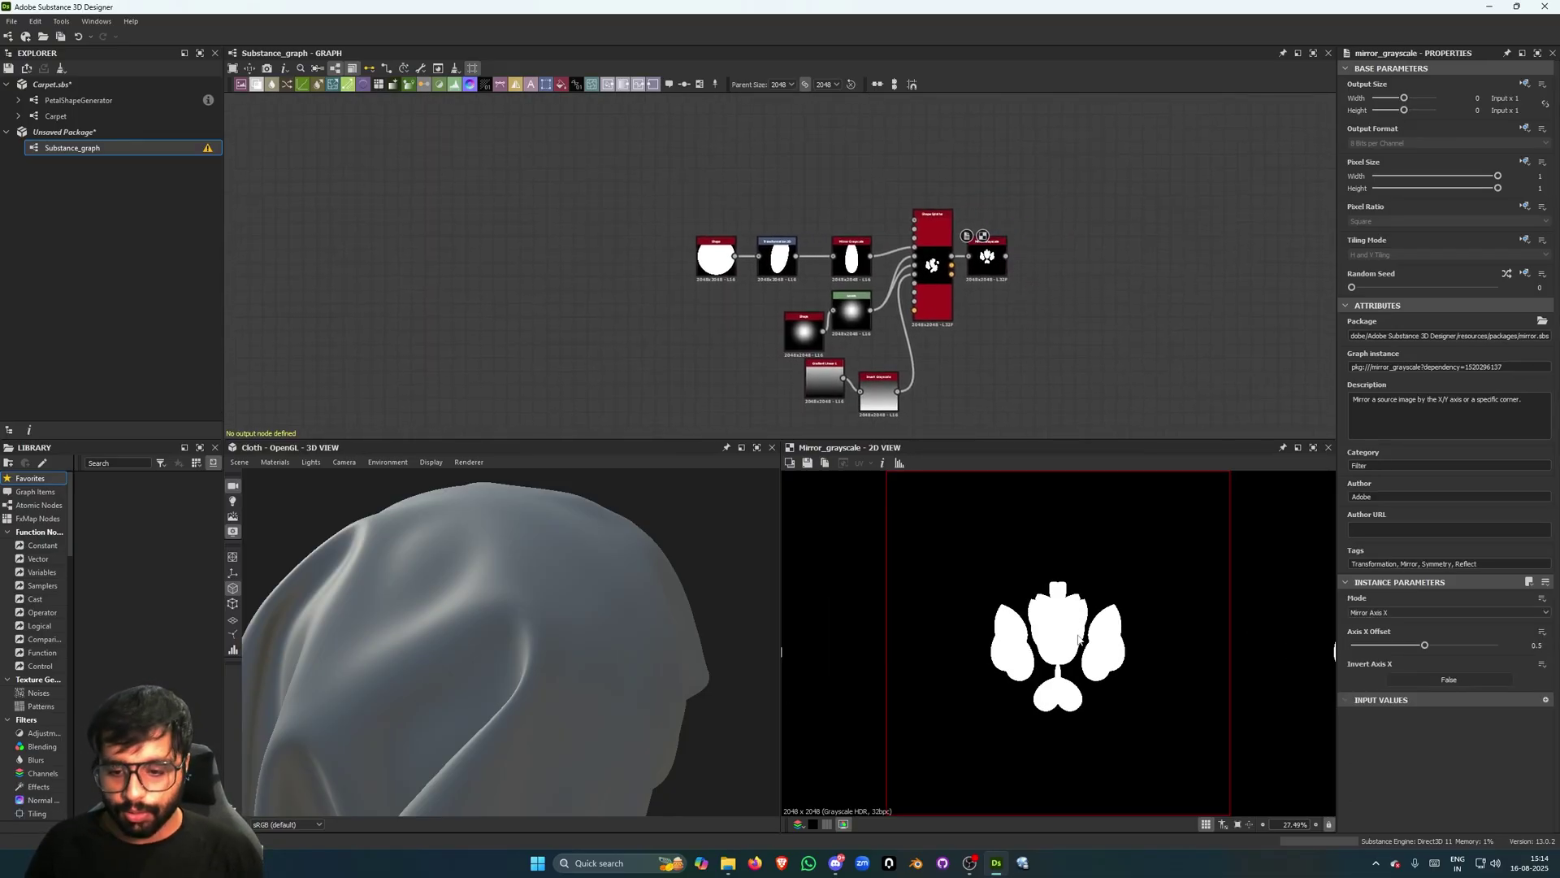
scroll(1099, 591, down, 3)
scroll(1098, 591, down, 2)
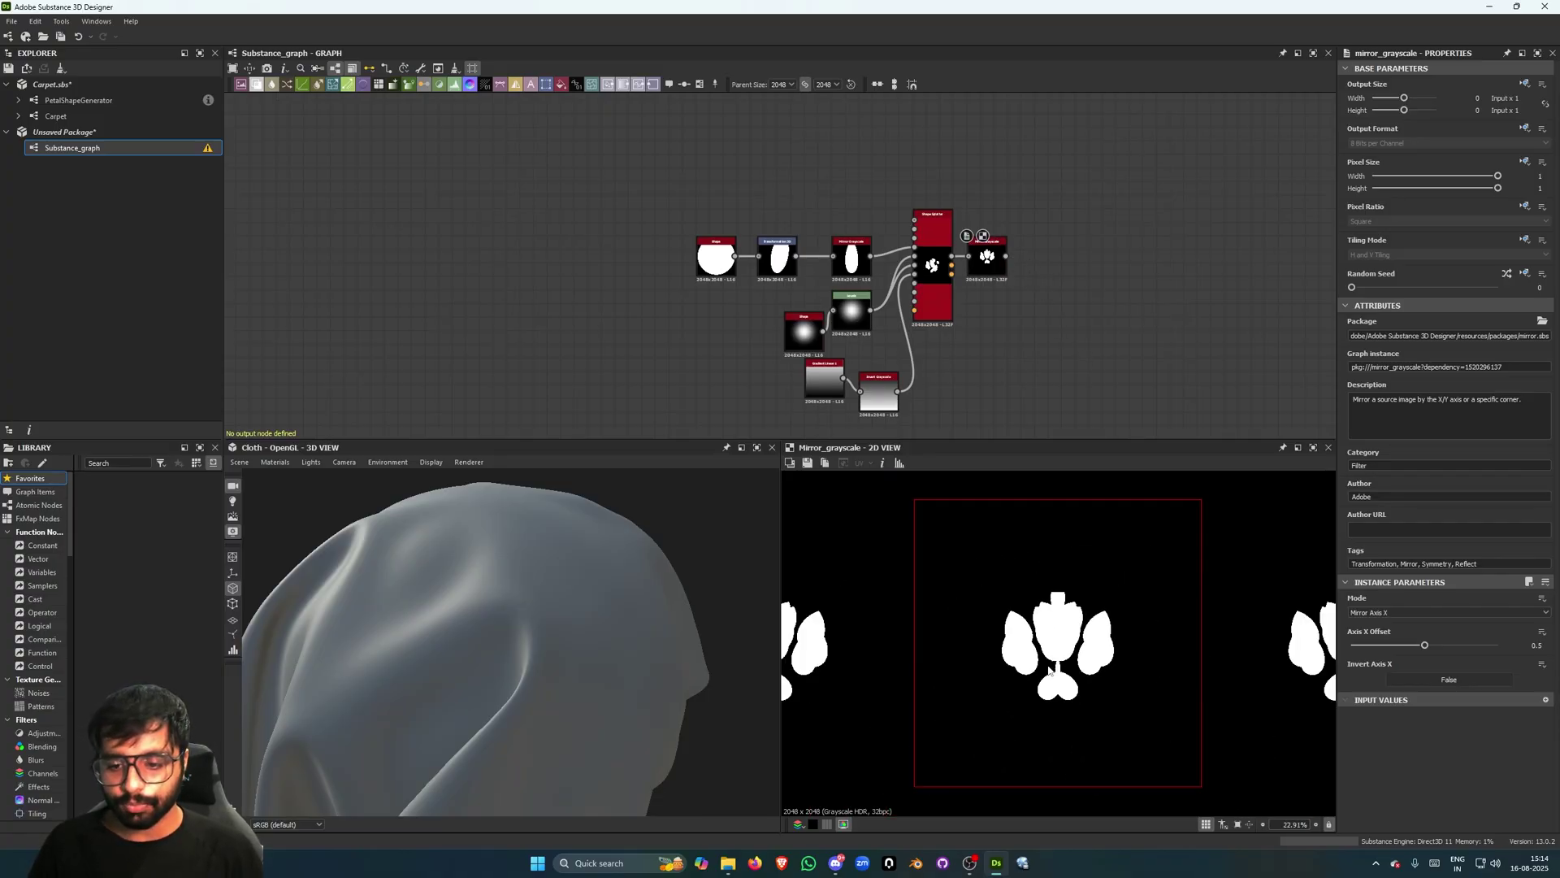
middle_drag(1023, 290, 989, 293)
scroll(1011, 666, up, 8)
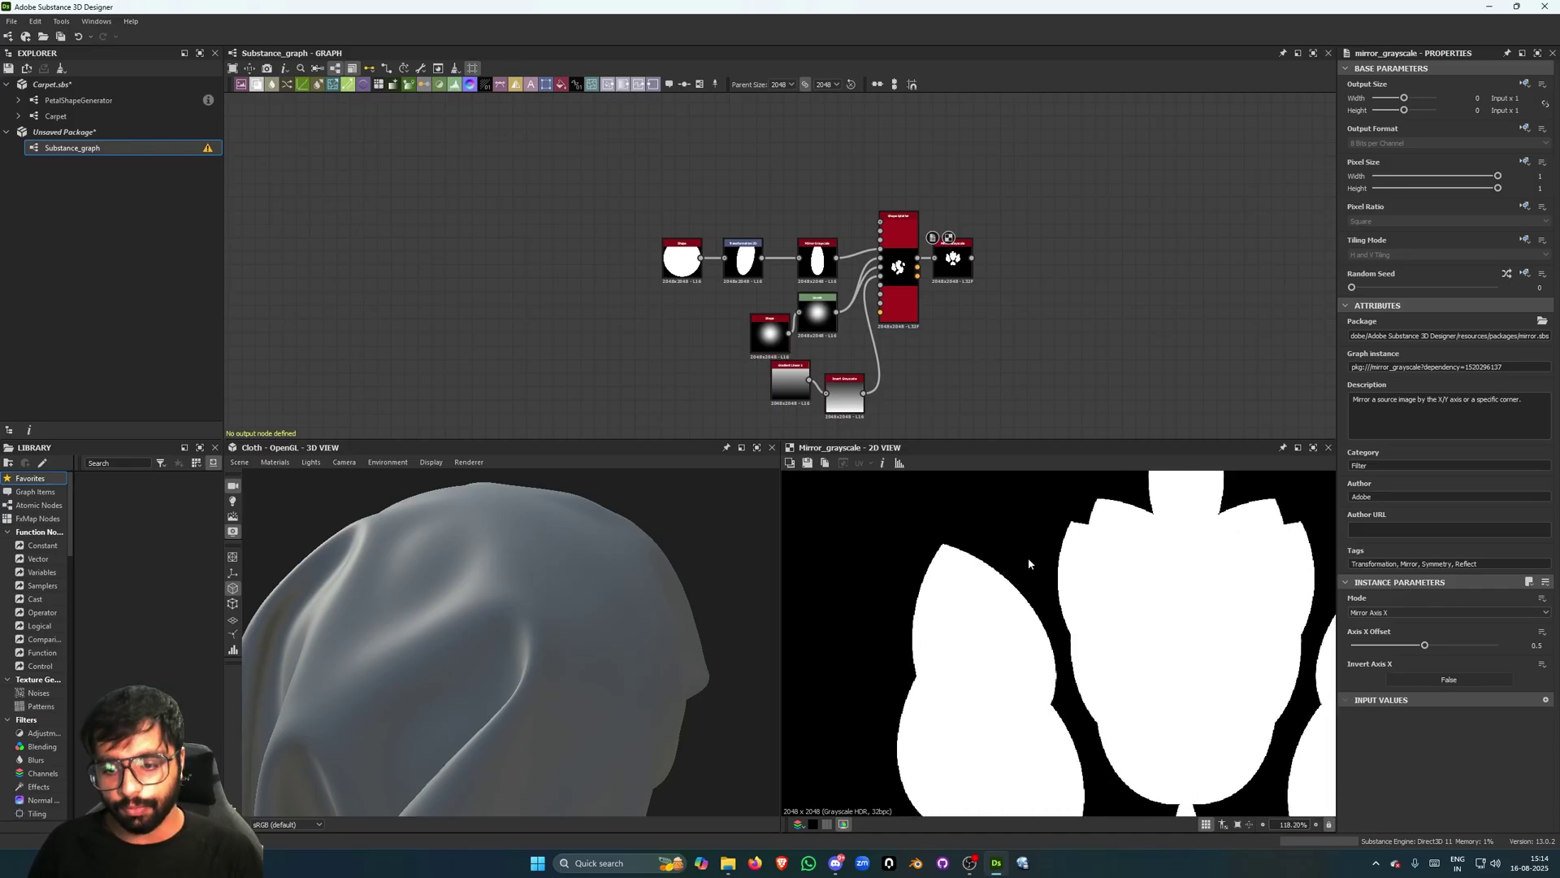
scroll(982, 569, down, 3)
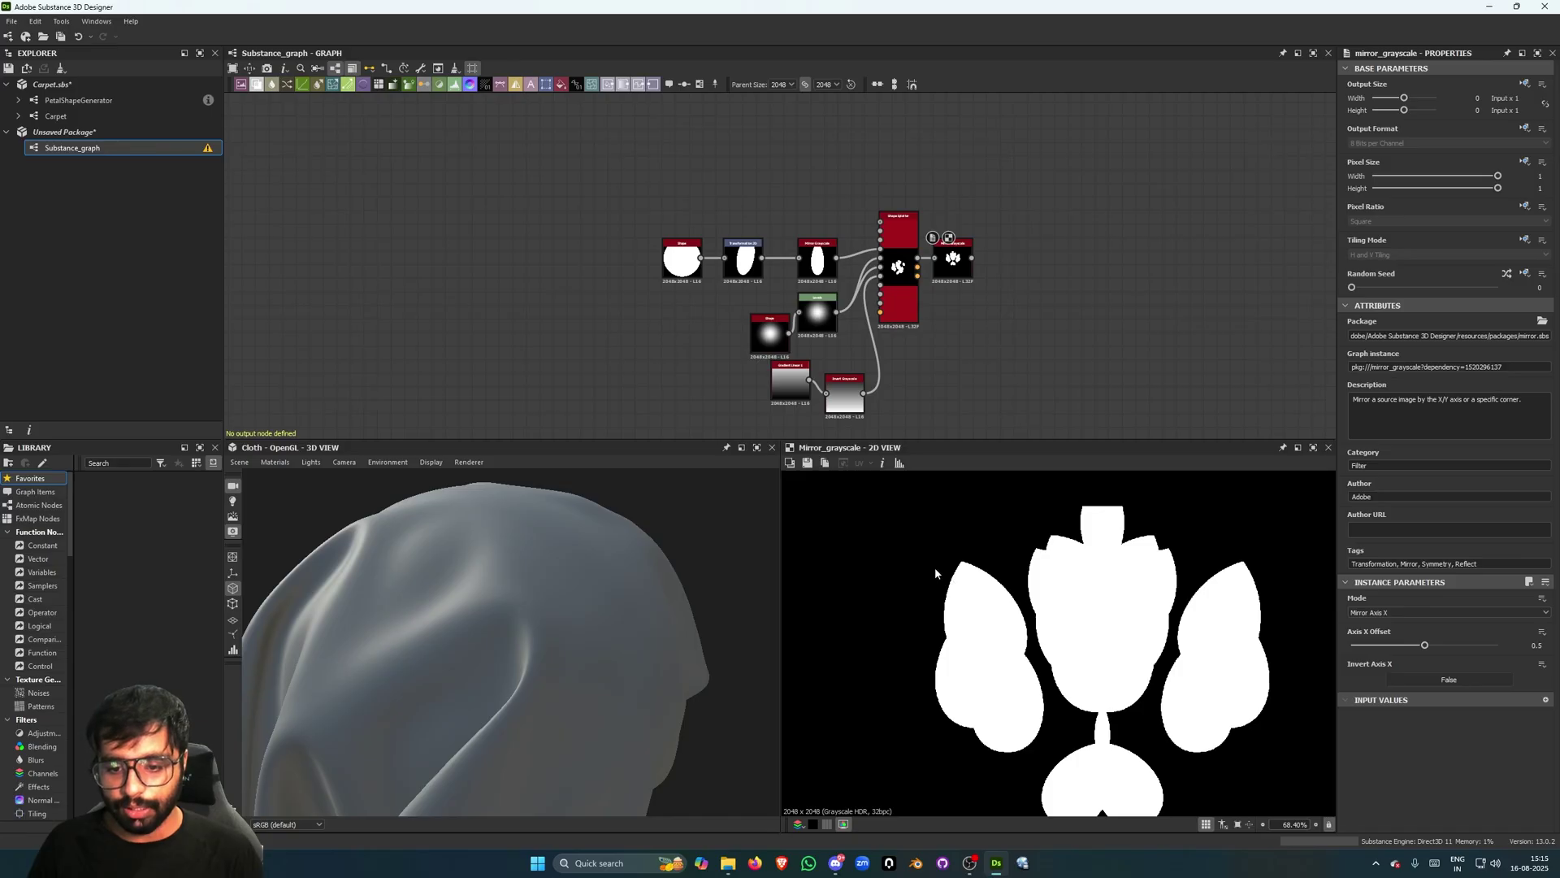
scroll(955, 621, down, 4)
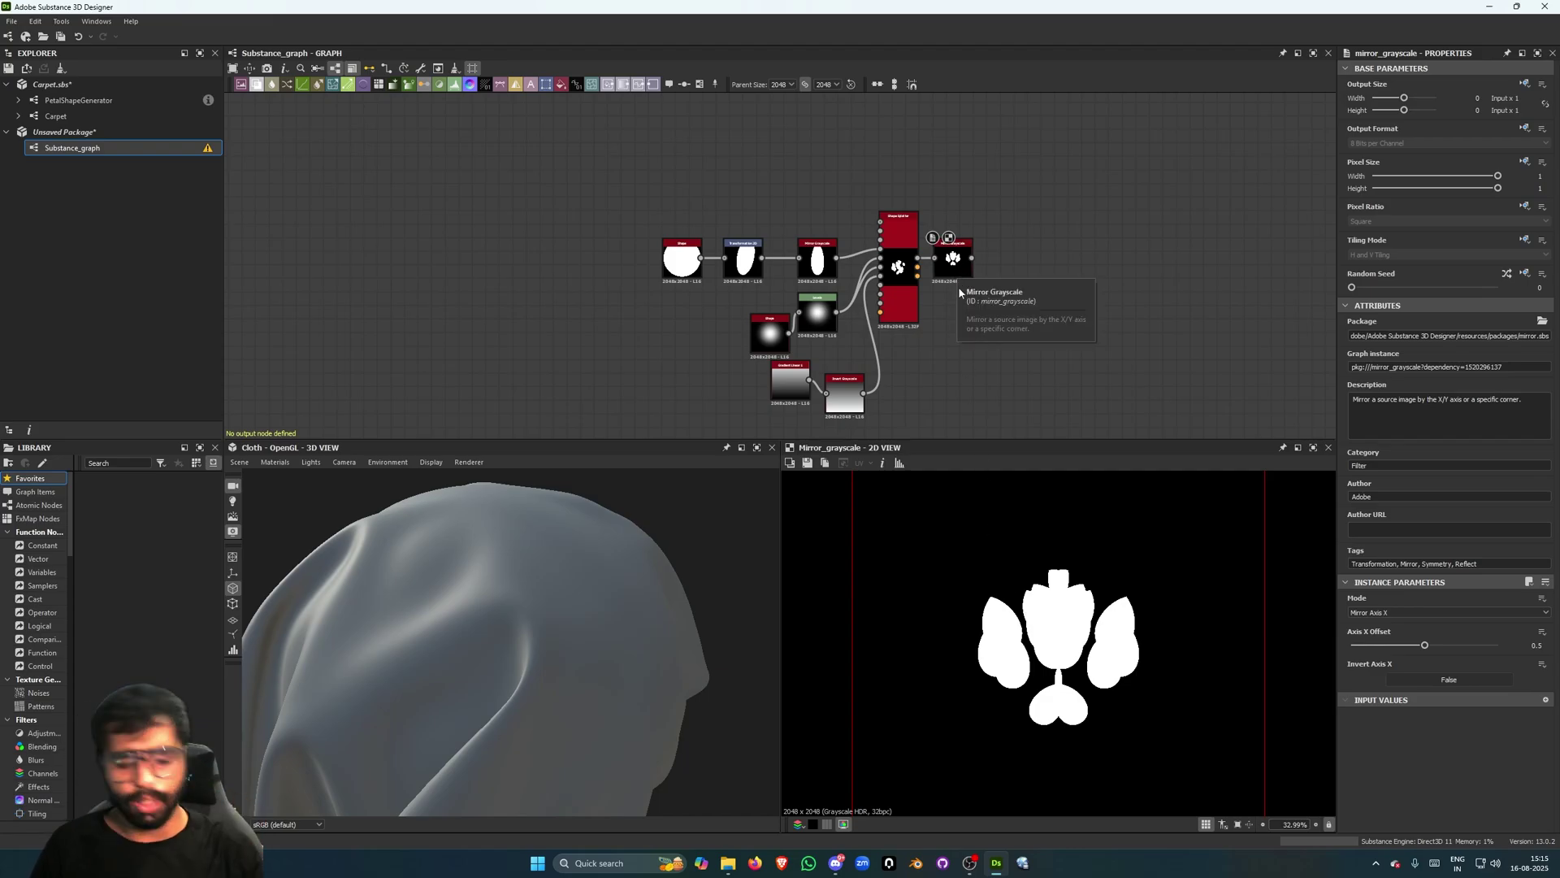
Add a Multi Dir. Warp Grayscale node and feed the final Mirror Grayscale output into its Input.
scroll(1016, 260, up, 3)
middle_drag(1016, 289, 953, 275)
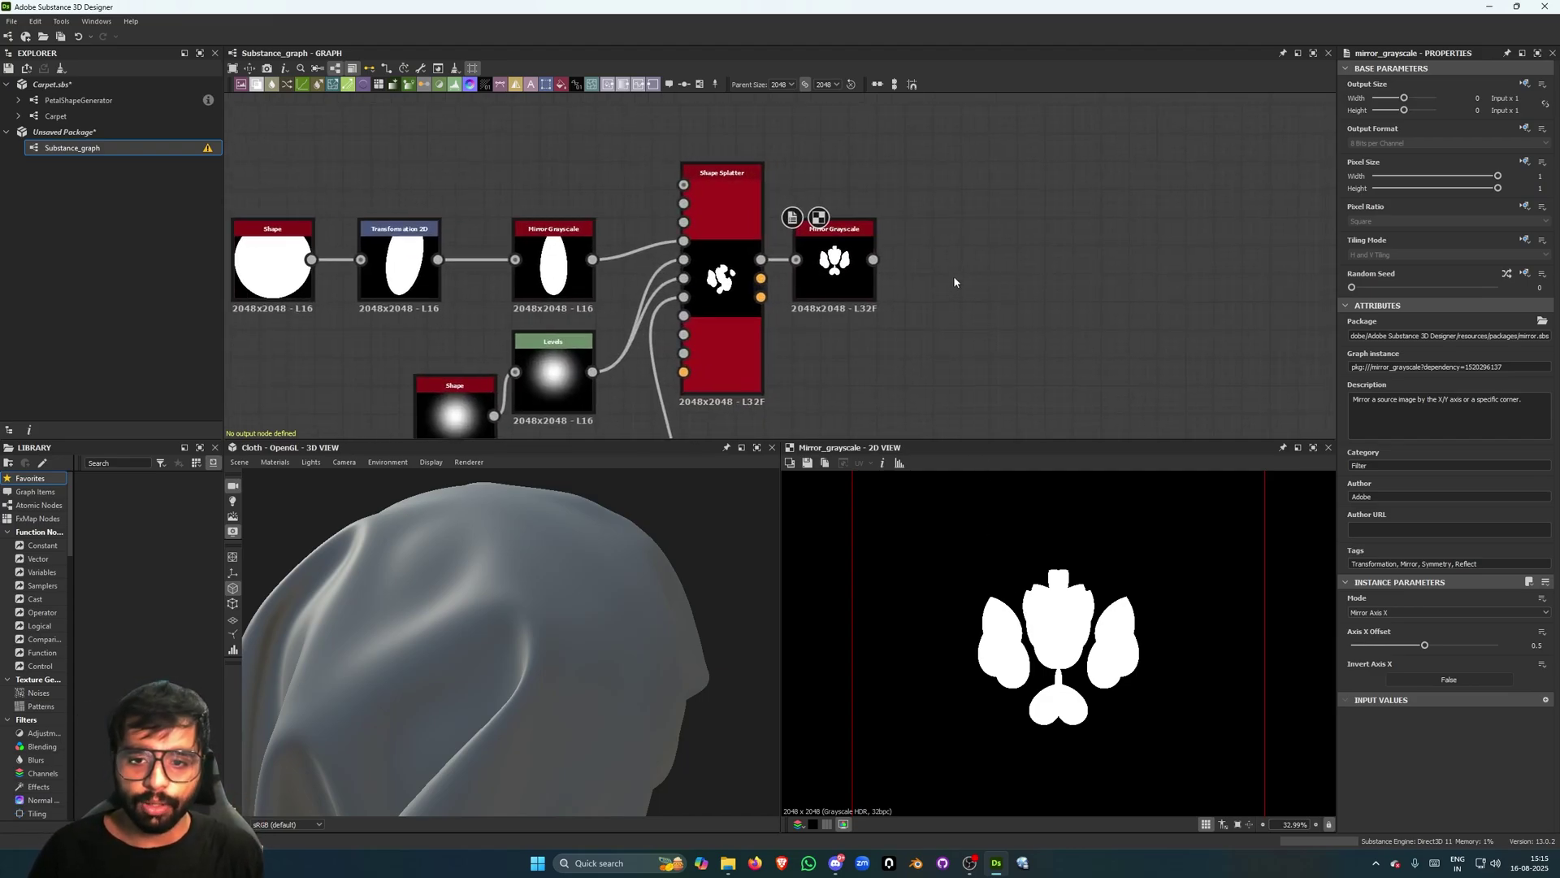
key(space)
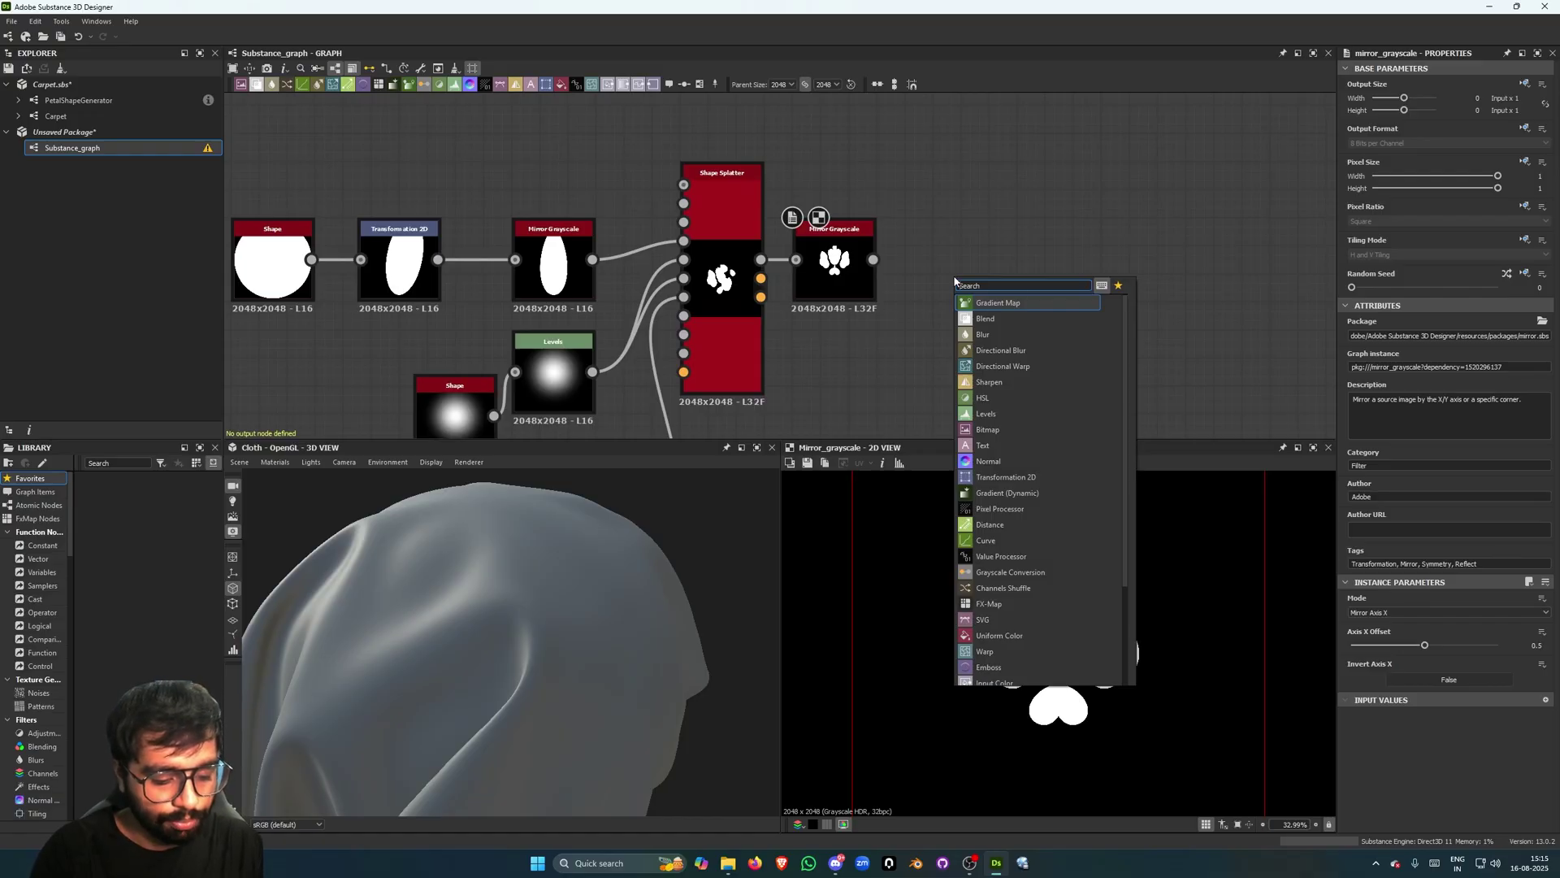
text(multi)
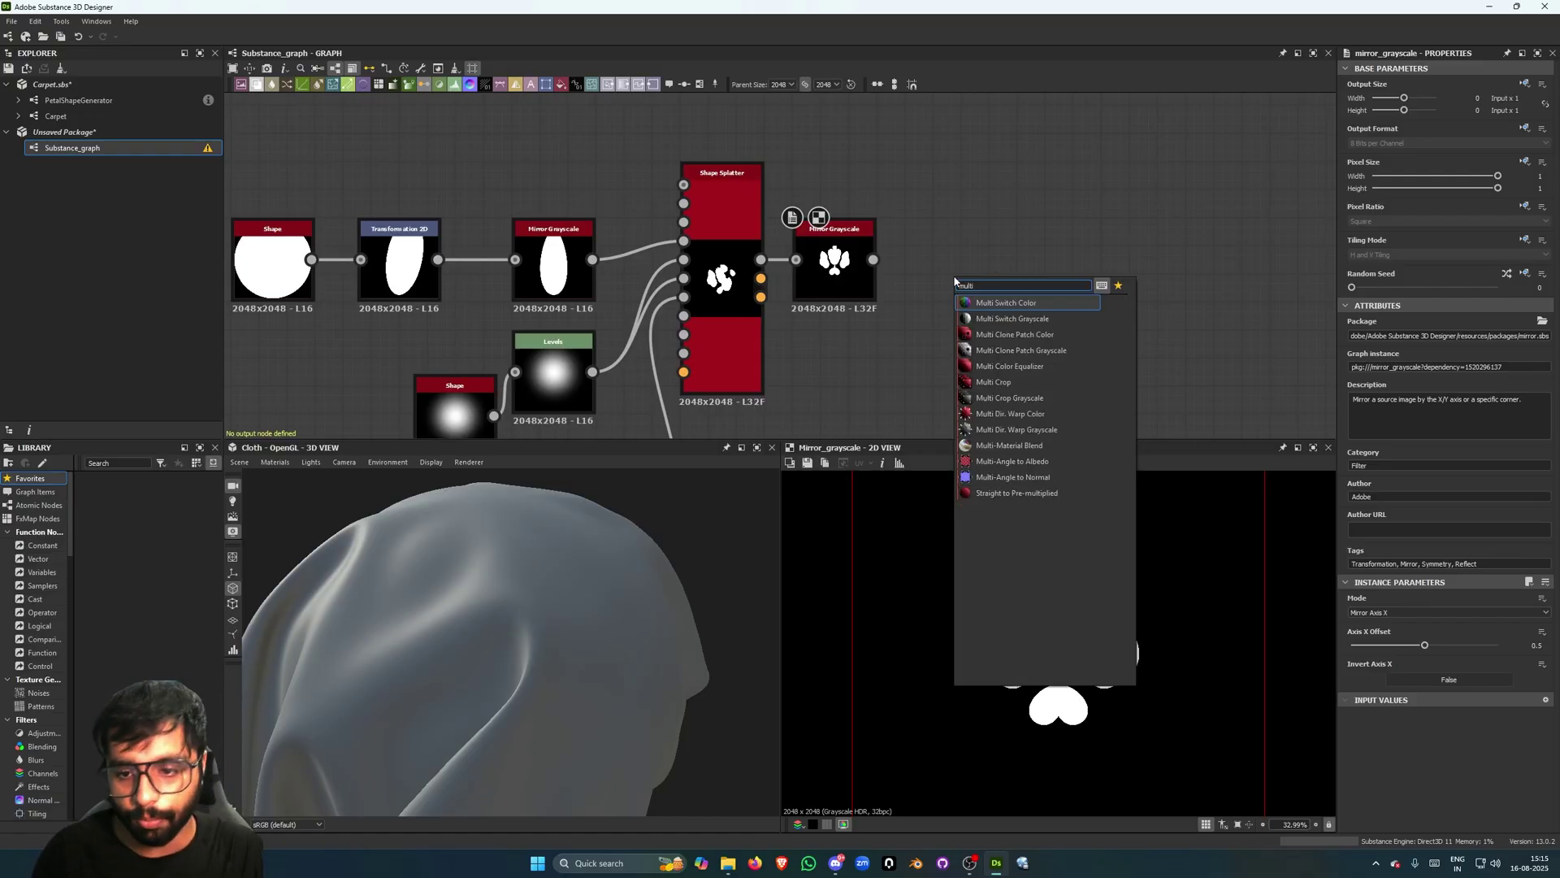
key(Down)
key(Down)
key(Down)
key(Down)
key(Down)
key(Down)
key(Down)
key(Down)
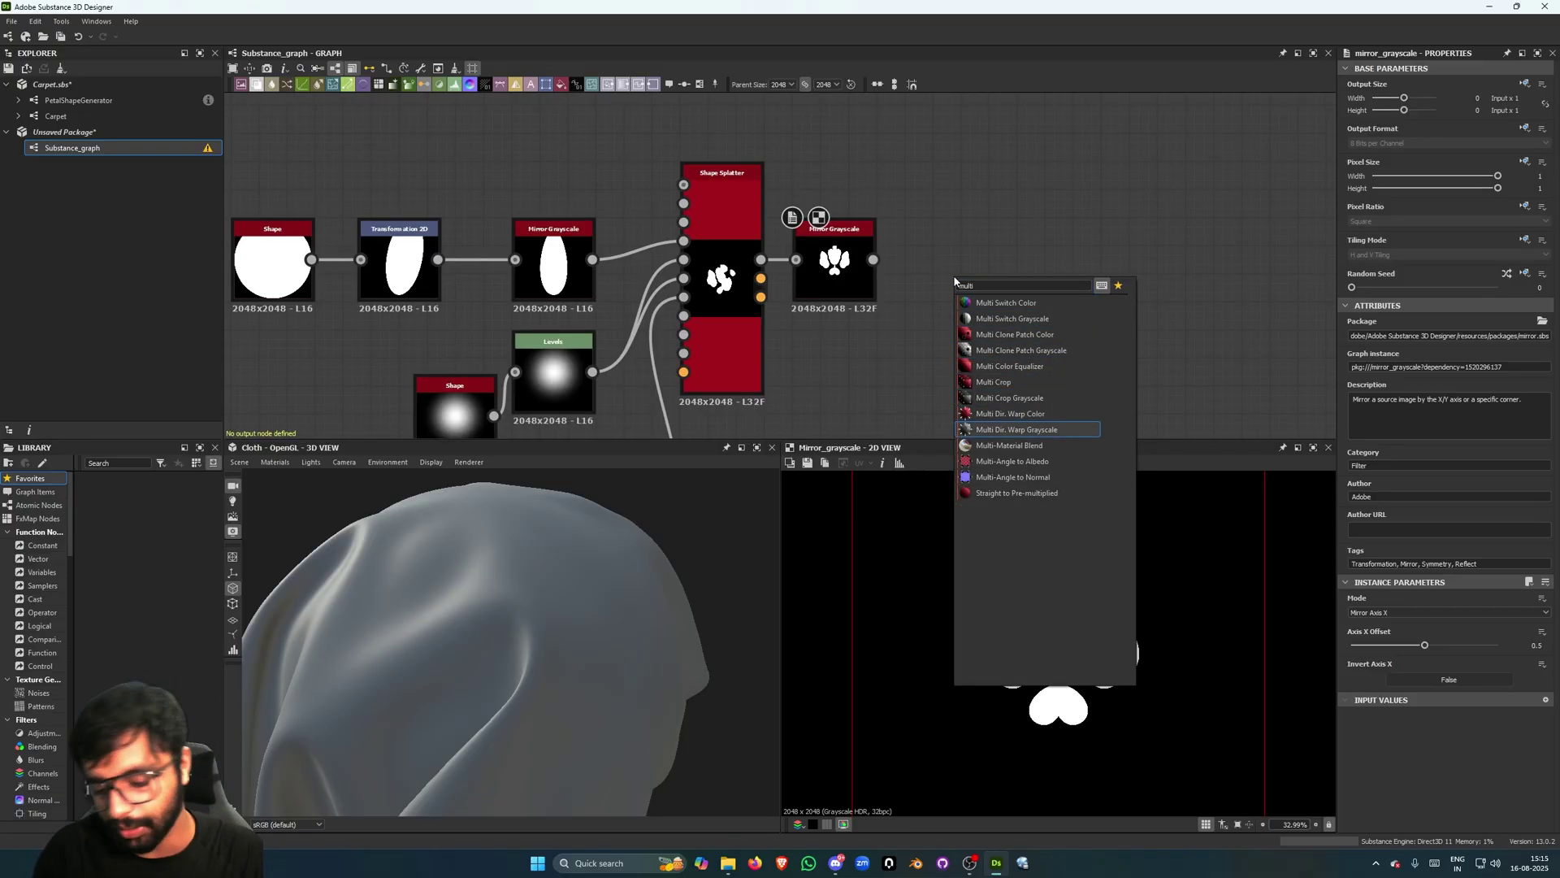
key(Return)
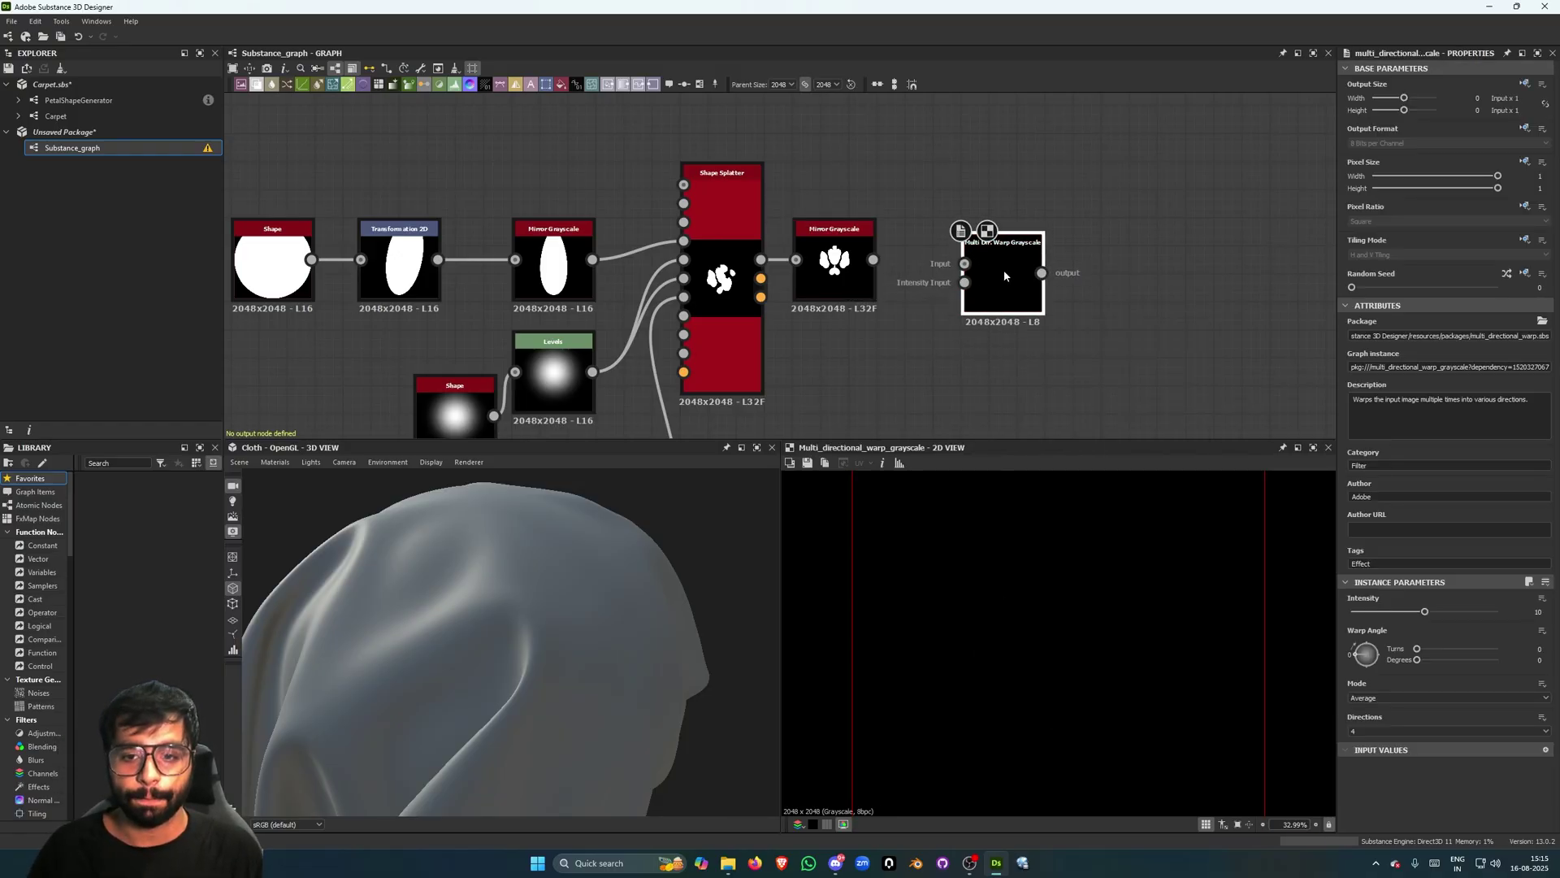
drag(892, 263, 965, 251)
Add a Perlin Noise node below the final Mirror Grayscale node.
middle_drag(952, 355, 981, 309)
click(906, 344)
key(space)
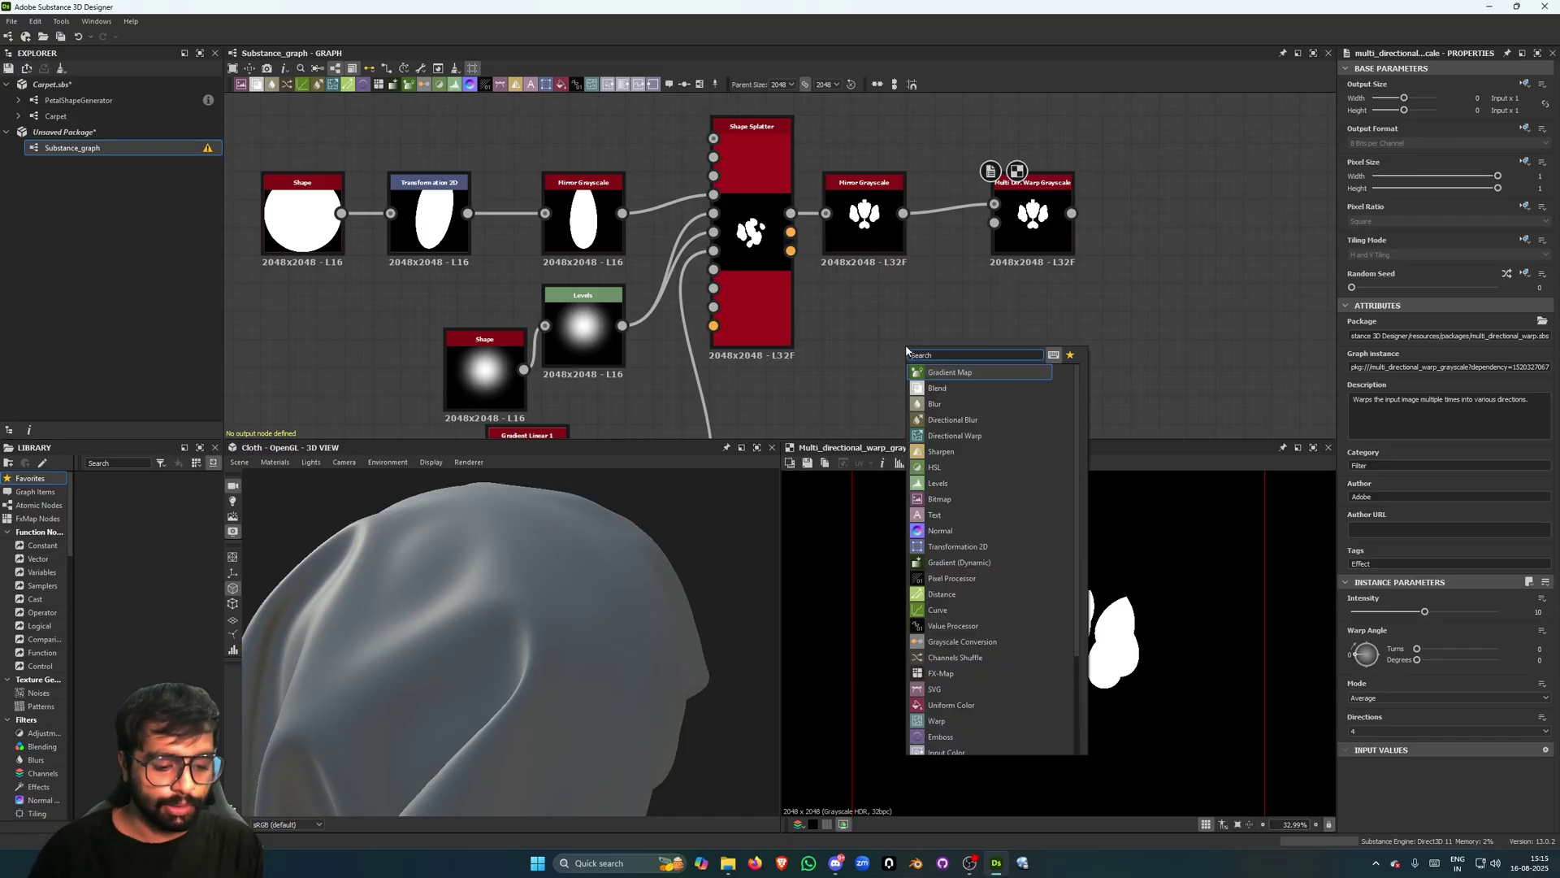
text(perli)
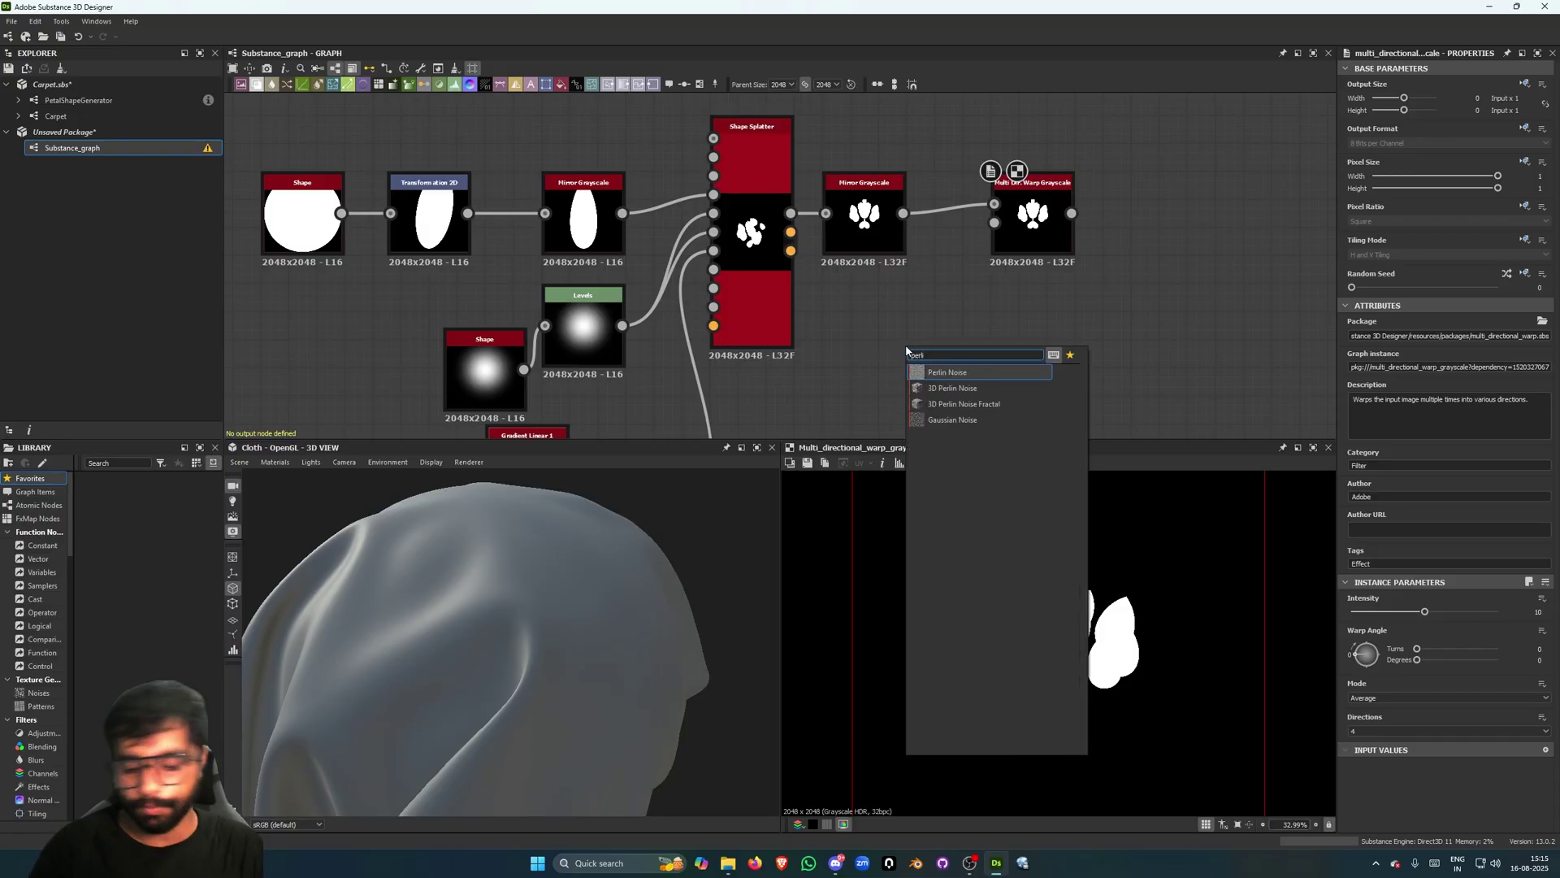
key(Return)
Add a Levels node after the Perlin Noise and feed its output into the Multi Dir. Warp Grayscale's Intensity Input.
key(space)
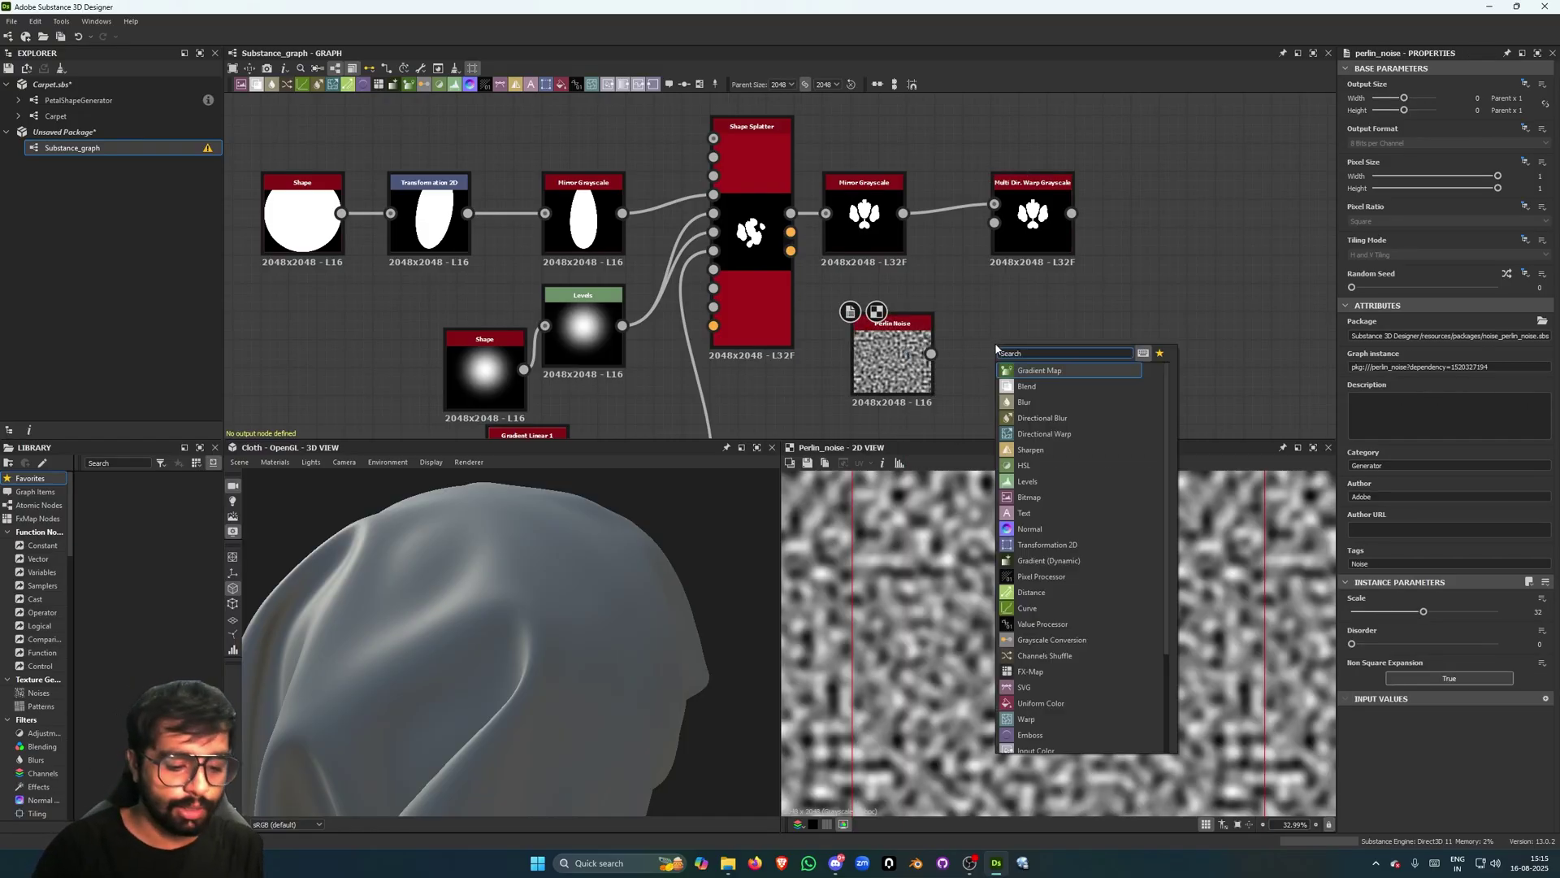
text(level)
key(Return)
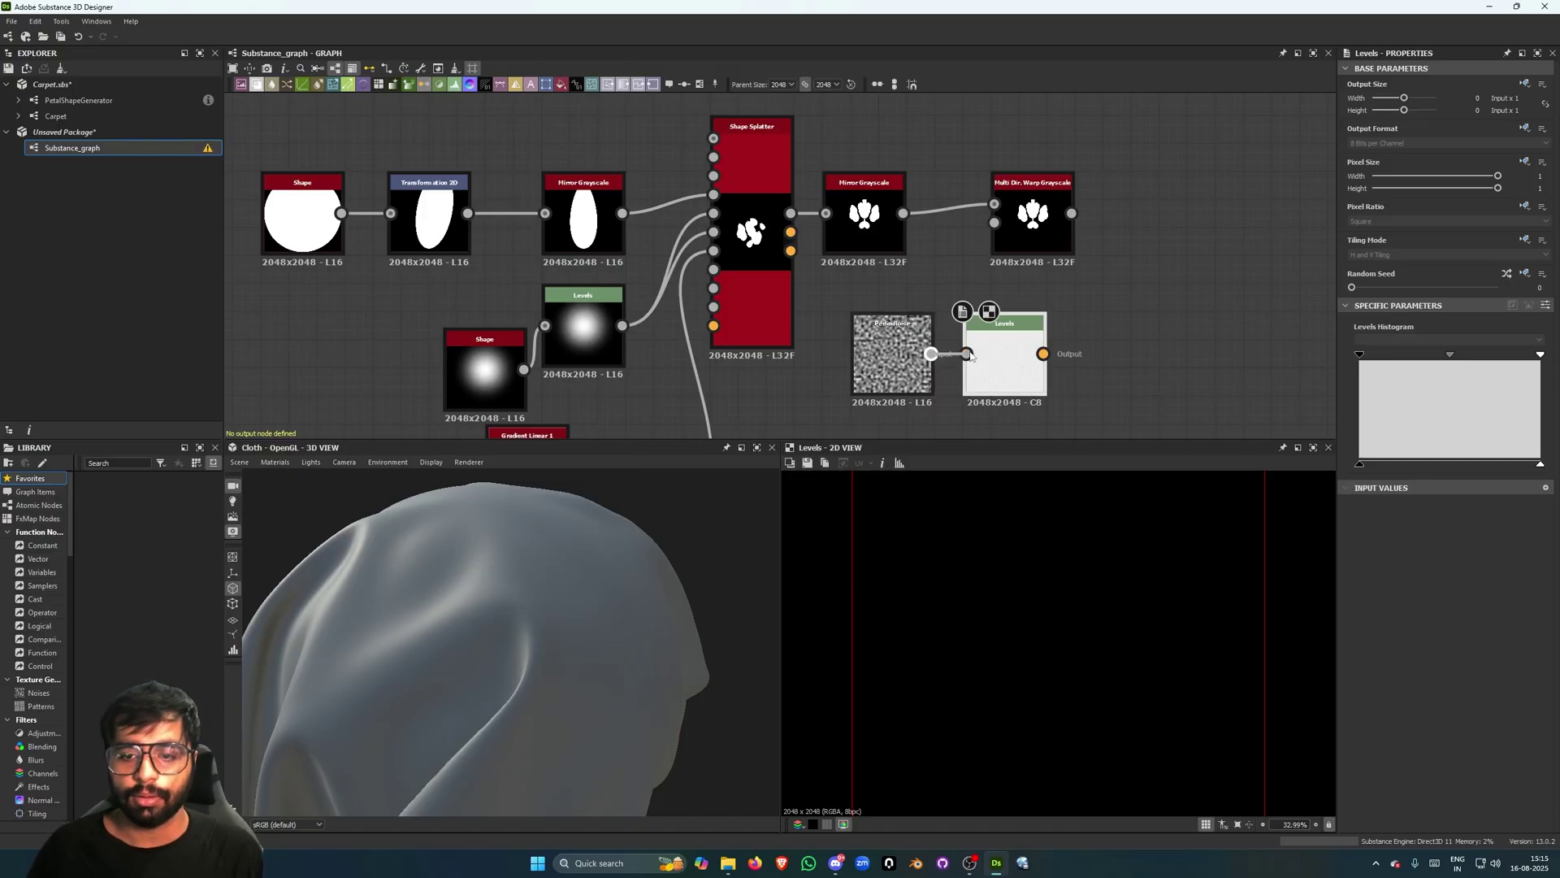
drag(1044, 353, 994, 221)
click(1032, 236)
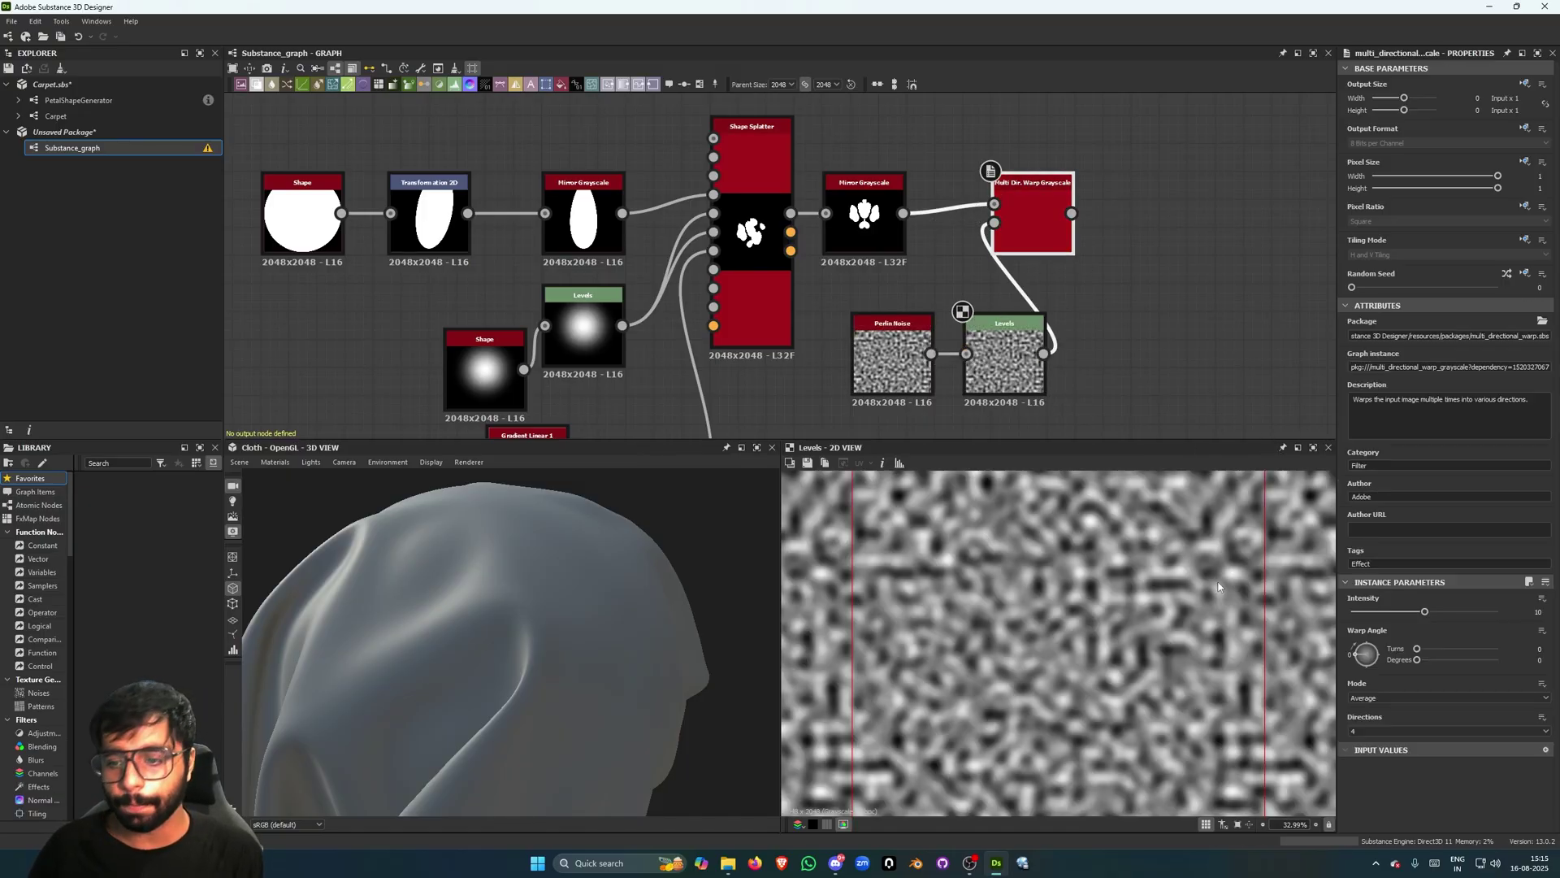
Raise the Perlin Noise's Scale for a finer pattern, with the warped motif in preview.
double_click(1036, 224)
scroll(1119, 629, up, 2)
click(901, 351)
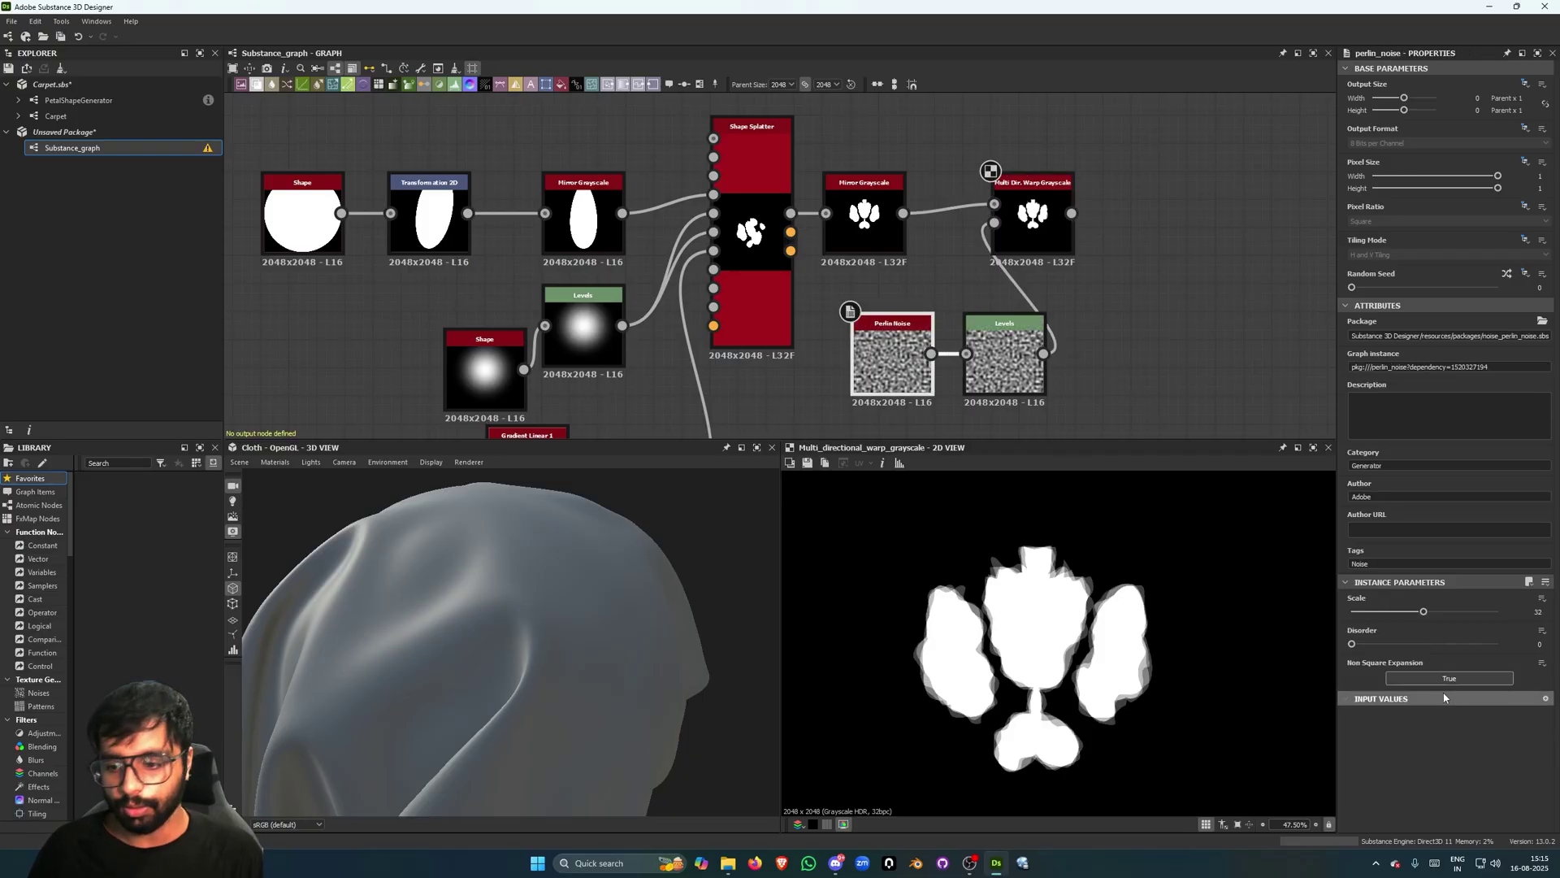
drag(1424, 612, 1472, 619)
Move the Multi Dir. Warp Grayscale node clear of the noise nodes and lower its Intensity to 6.31.
drag(1057, 254, 1146, 252)
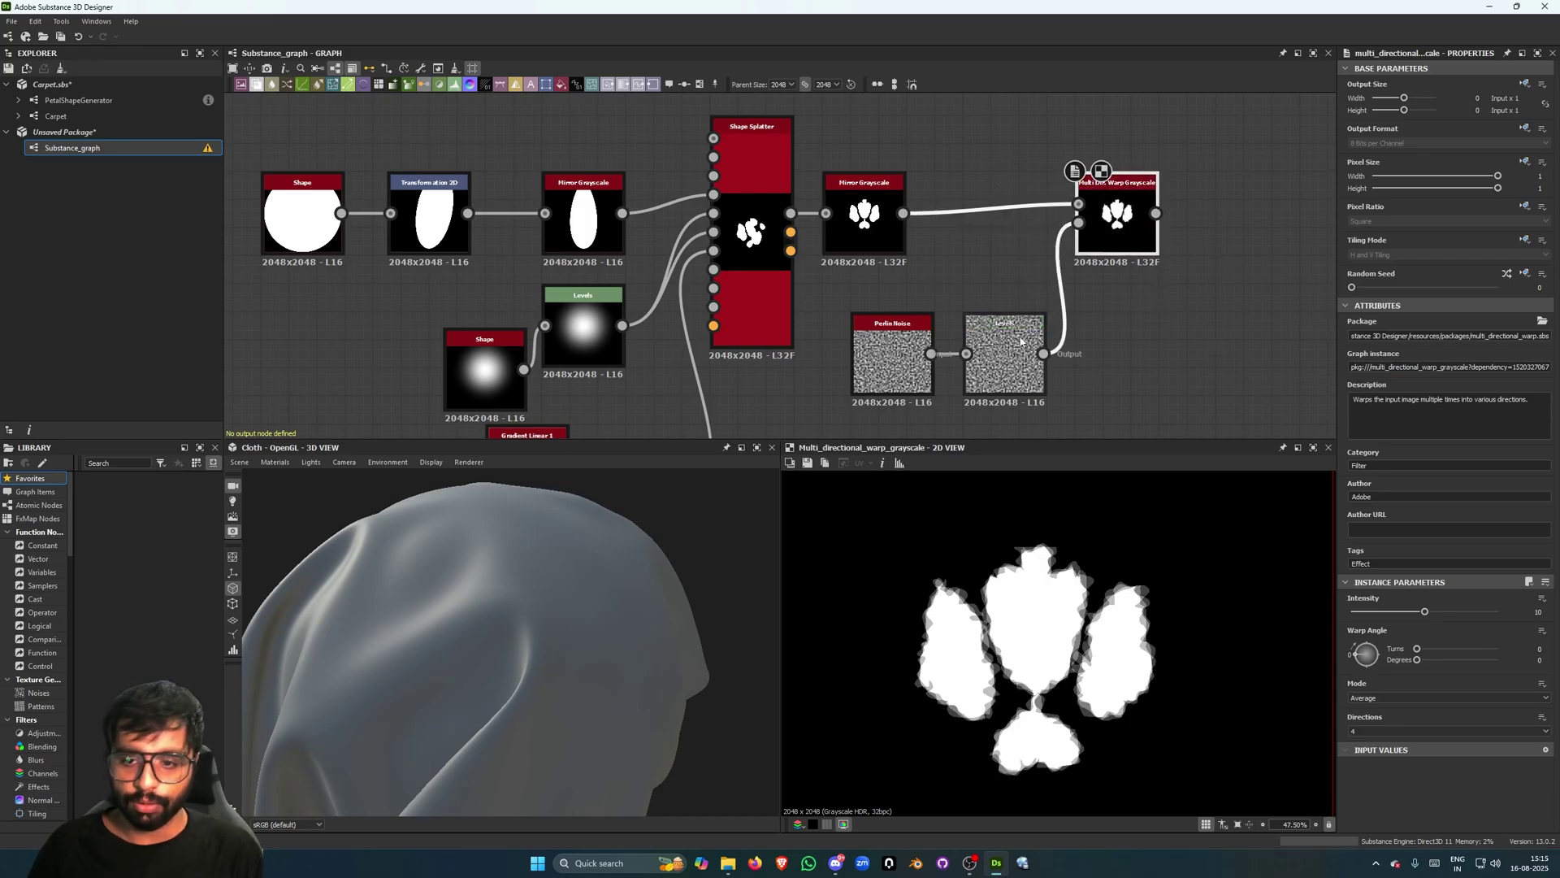
mouse_move(1424, 612)
mouse_down()
mouse_move(1452, 616)
mouse_move(1412, 628)
mouse_up()
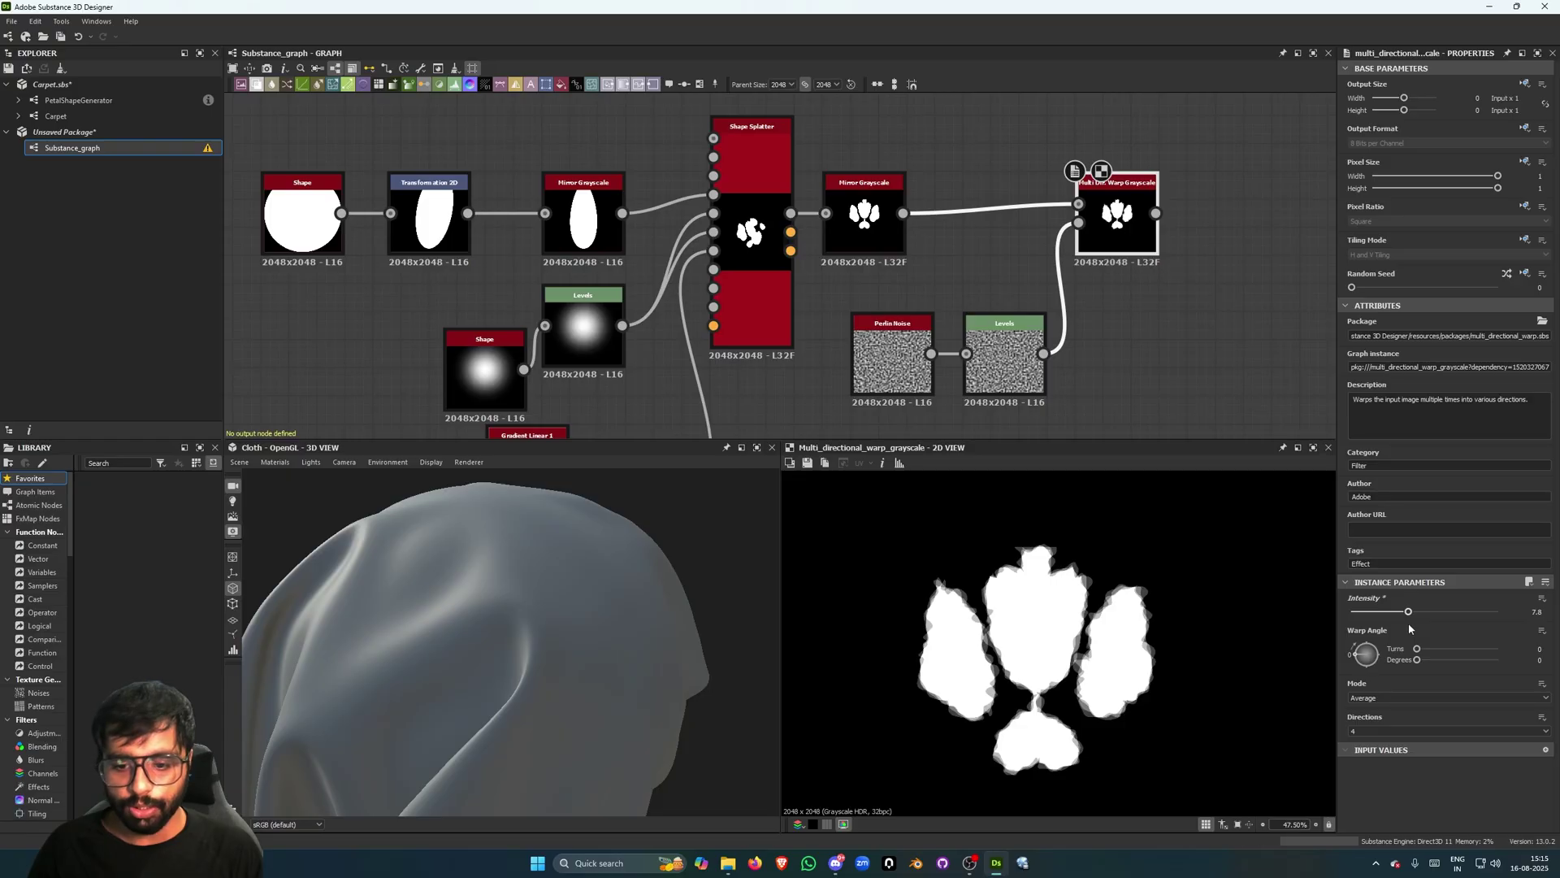
drag(1408, 627, 1397, 627)
scroll(1120, 666, down, 3)
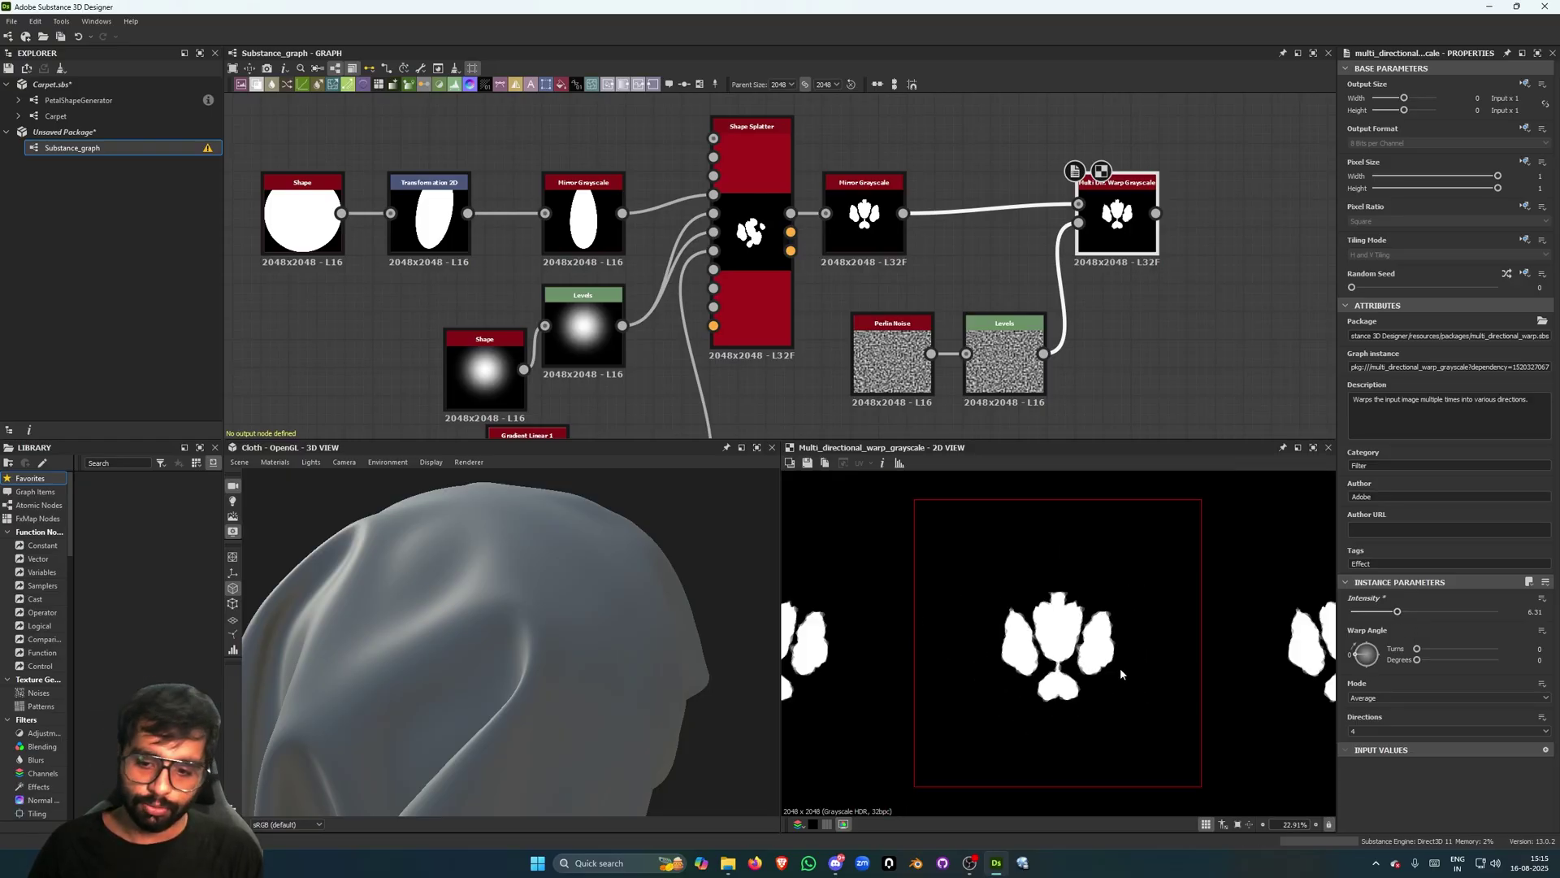
scroll(1120, 666, up, 2)
Add a Levels node after the Multi Dir. Warp Grayscale and narrow its input range to just under the midpoint to harden the motif's edges.
middle_drag(1158, 237, 1109, 232)
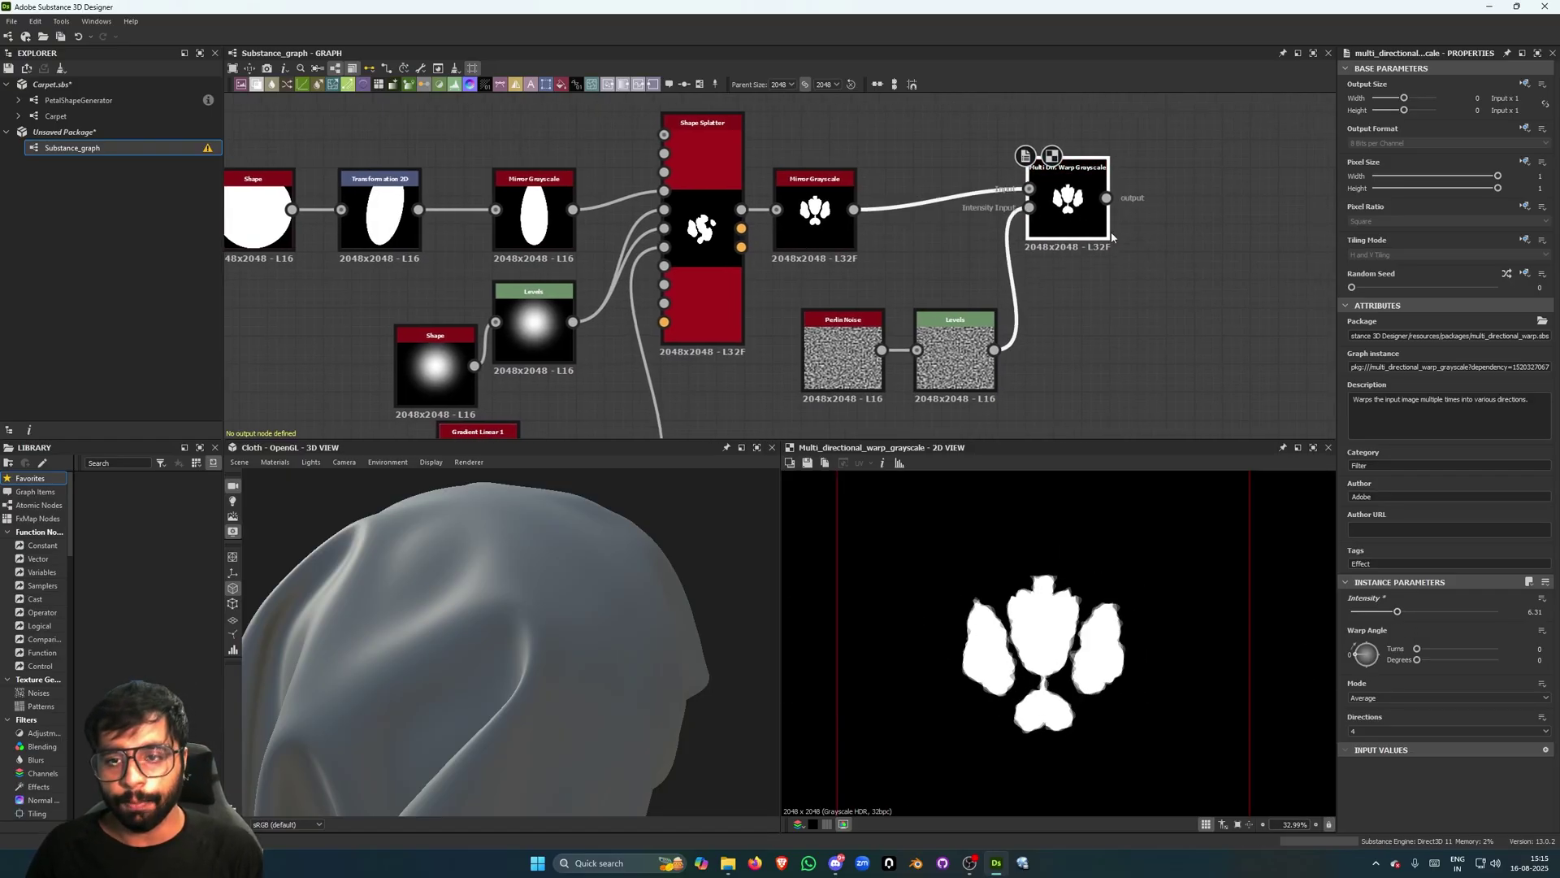
key(space)
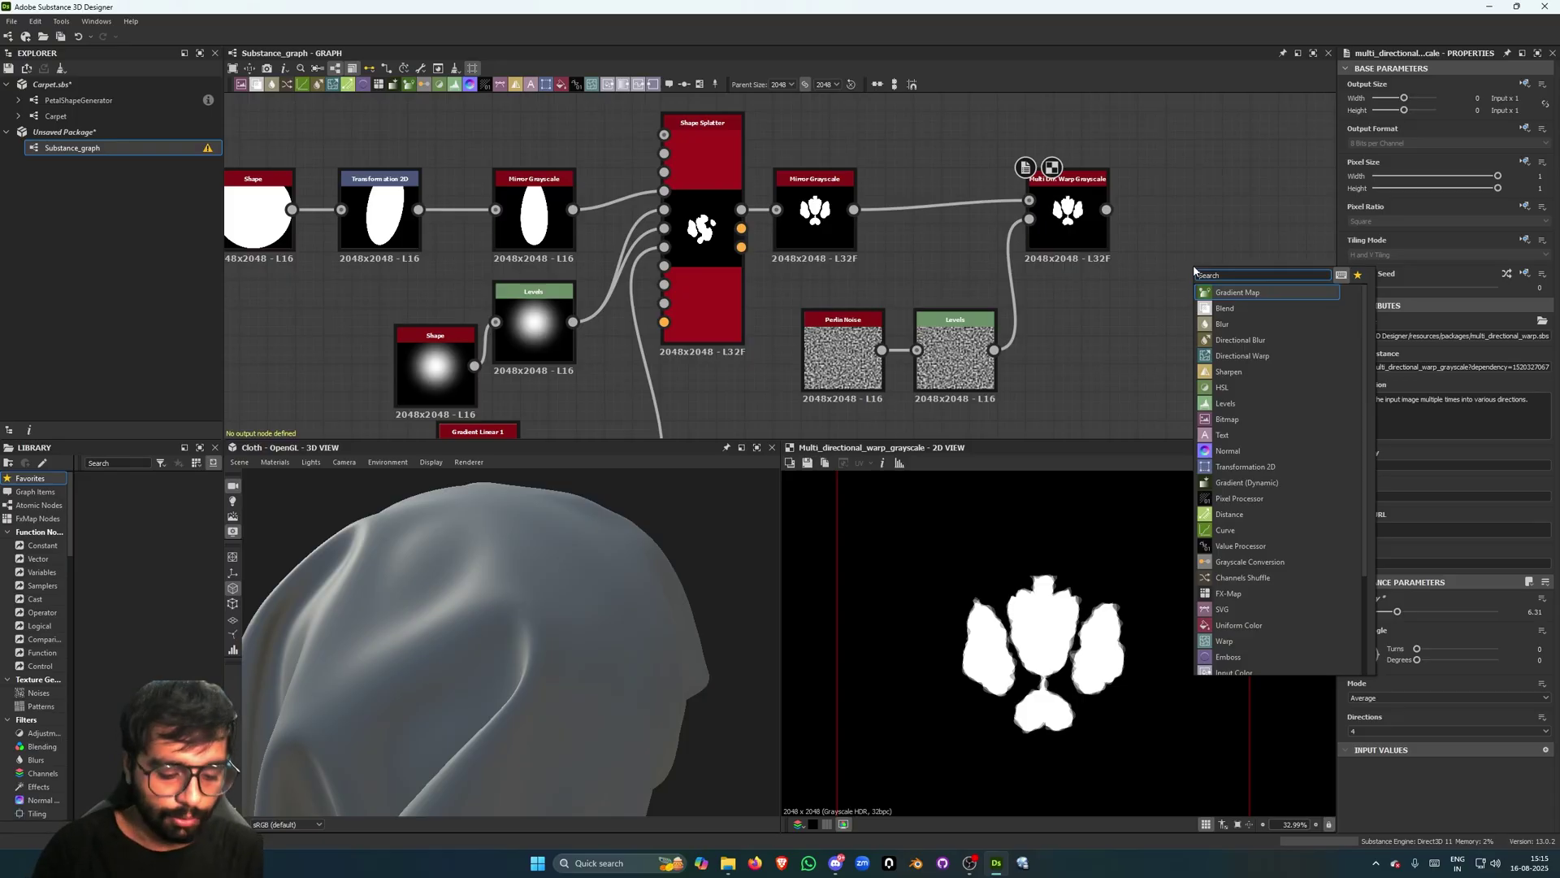
text(levels)
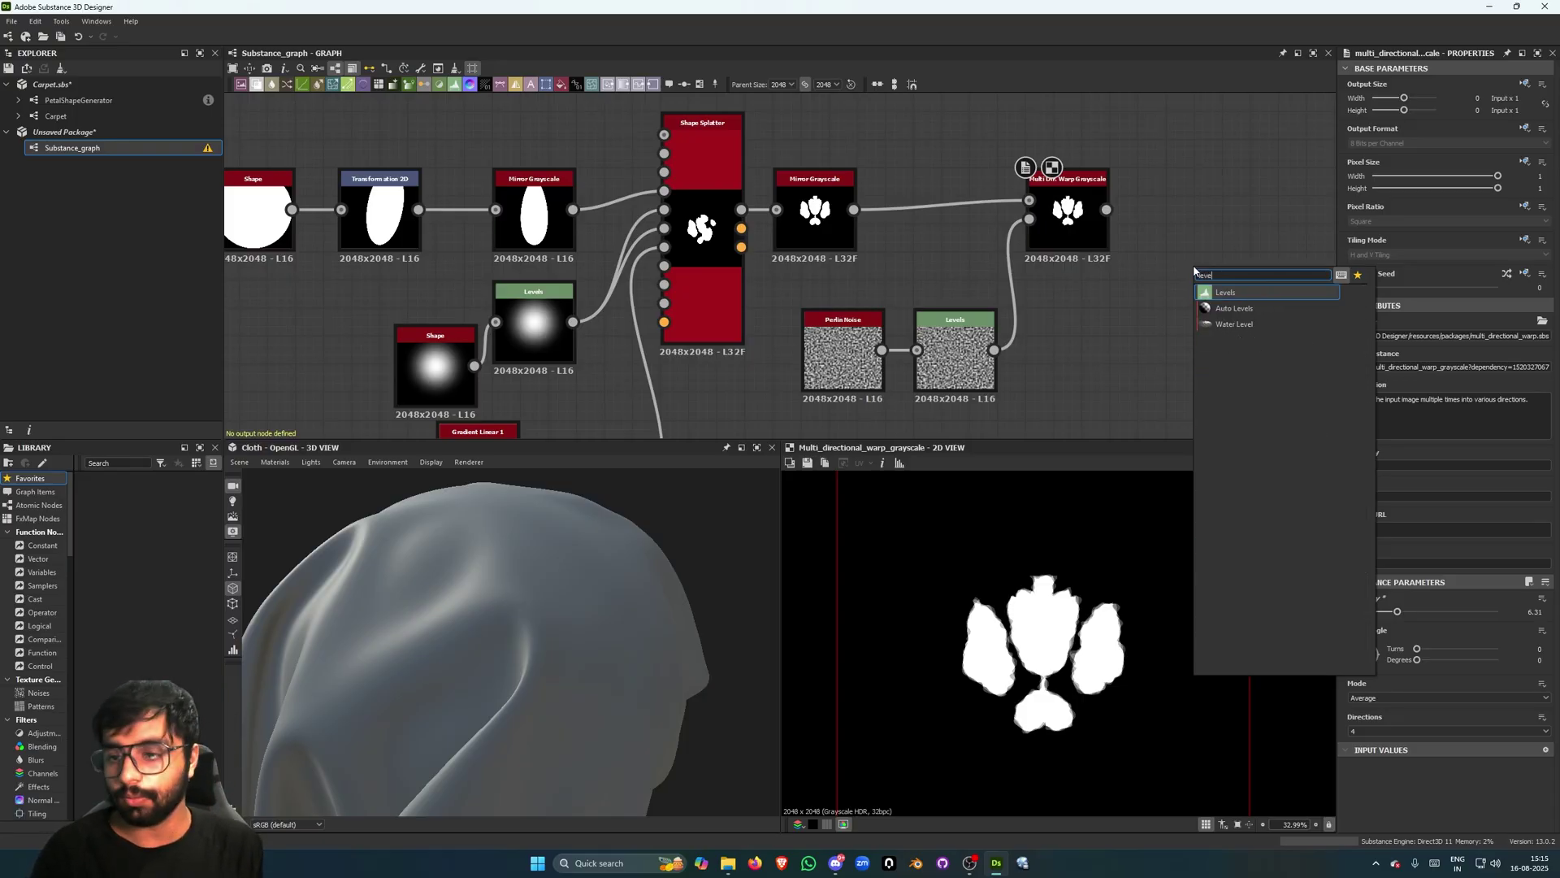
key(Return)
drag(1187, 268, 1200, 256)
drag(1106, 210, 1199, 236)
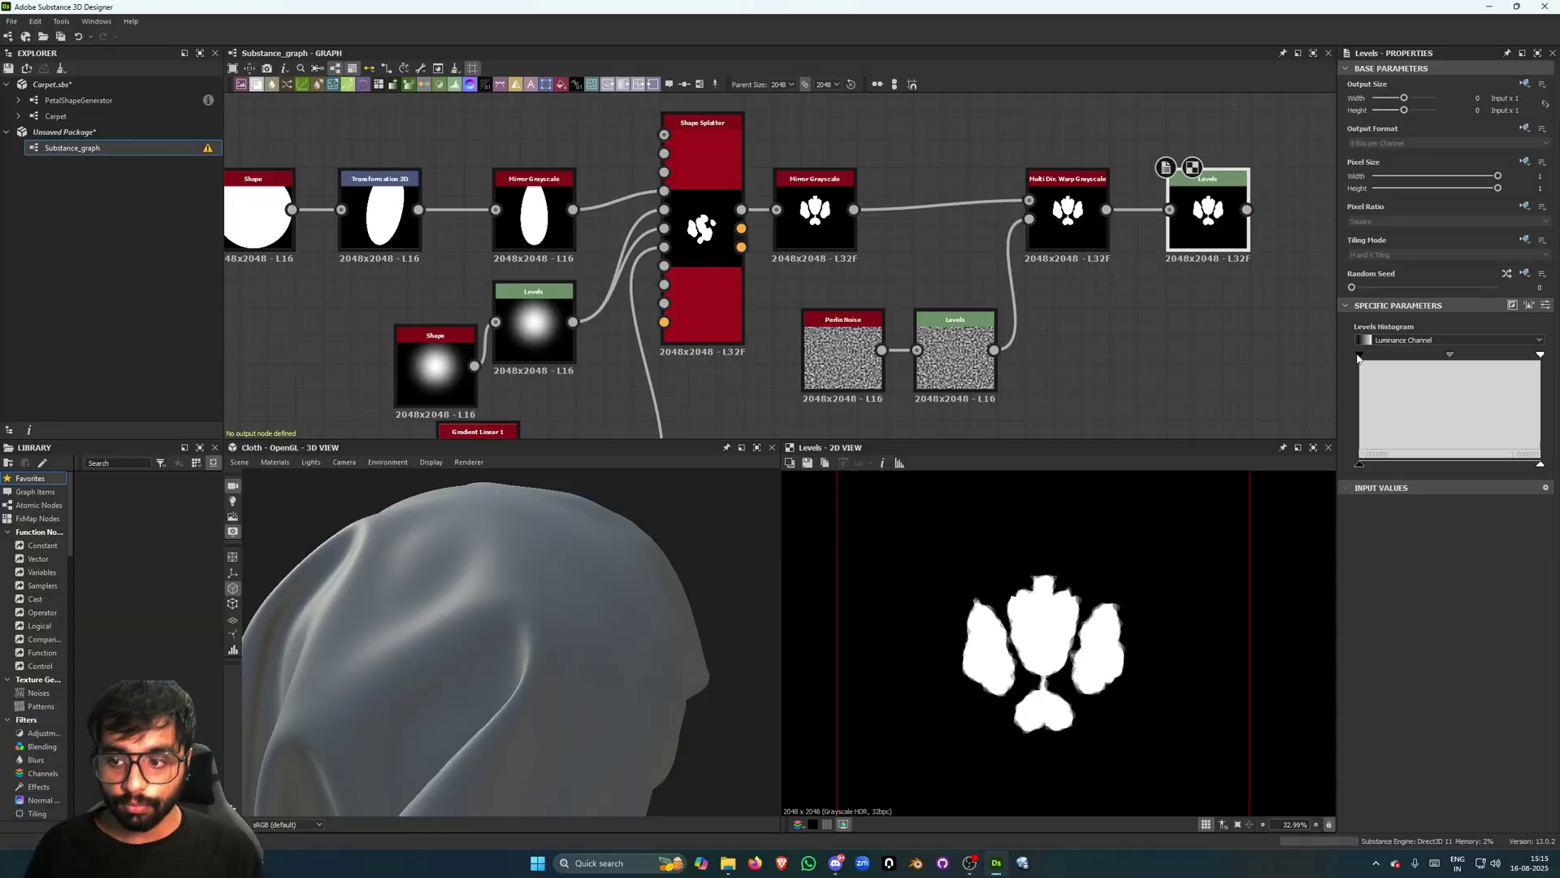
drag(1530, 355, 1435, 356)
Examine the hardened, warped petal edges up close and the motif as a whole.
scroll(1069, 714, up, 4)
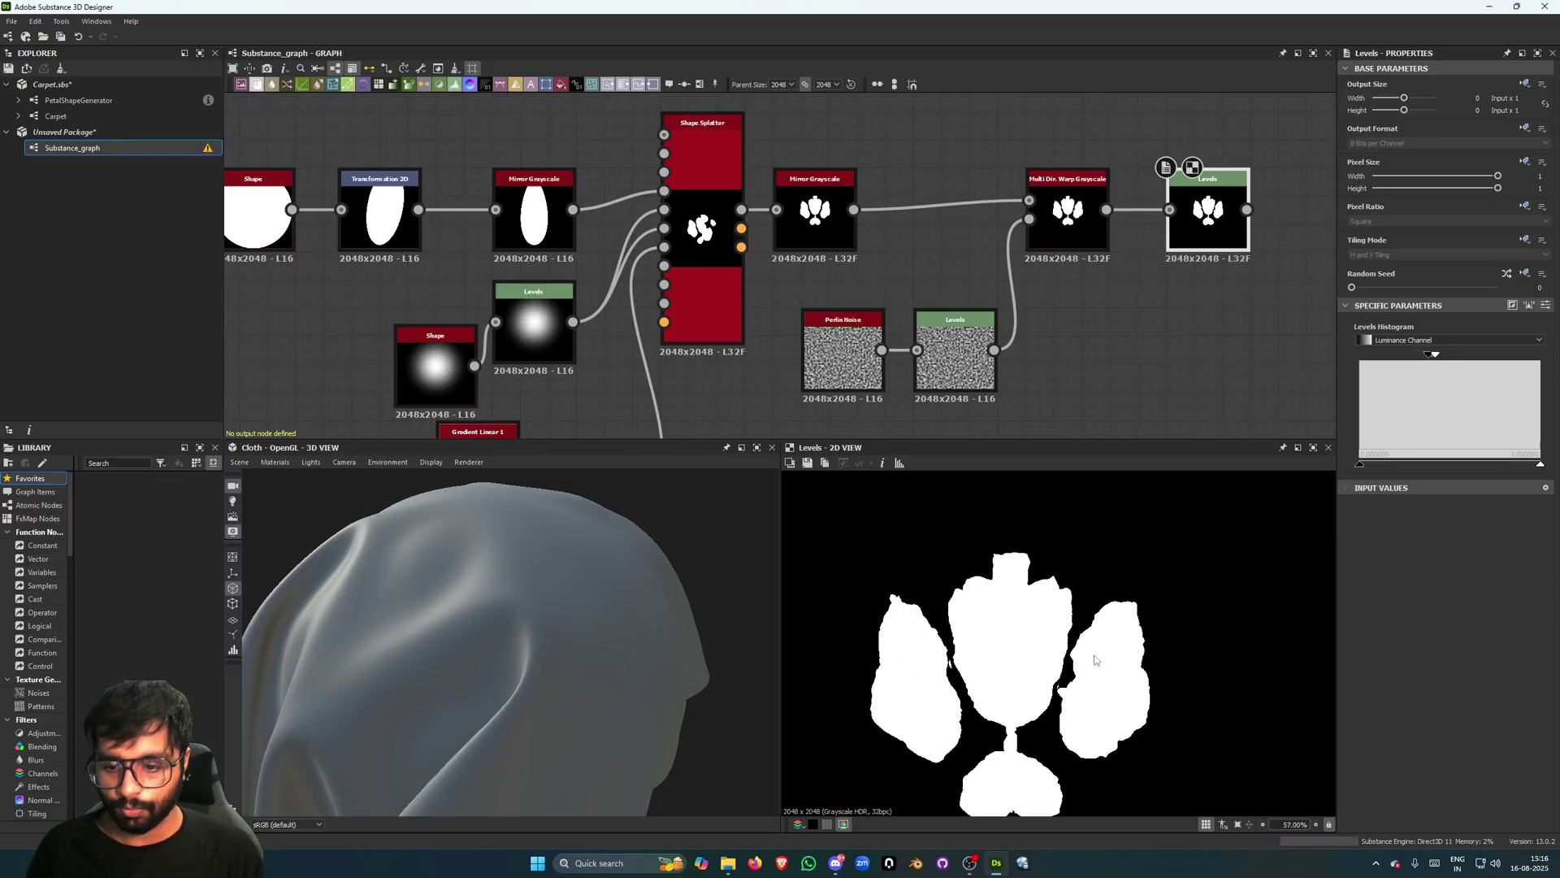
scroll(1162, 698, up, 3)
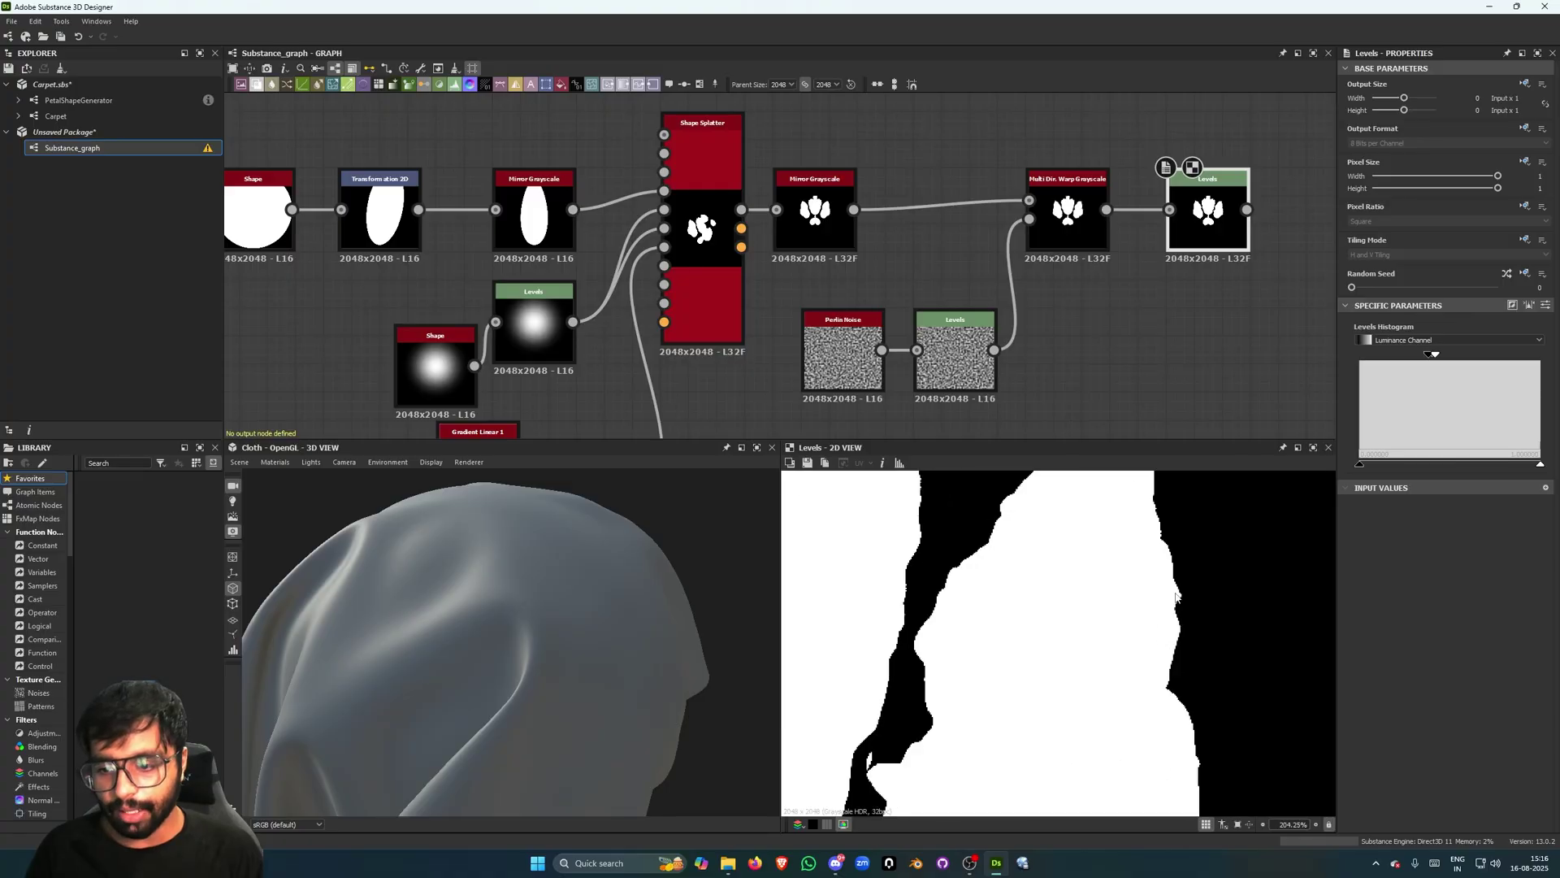
scroll(1156, 533, down, 5)
scroll(894, 577, up, 5)
scroll(888, 581, down, 4)
scroll(887, 581, down, 3)
scroll(1016, 634, up, 1)
scroll(1098, 674, down, 3)
scroll(1108, 528, up, 2)
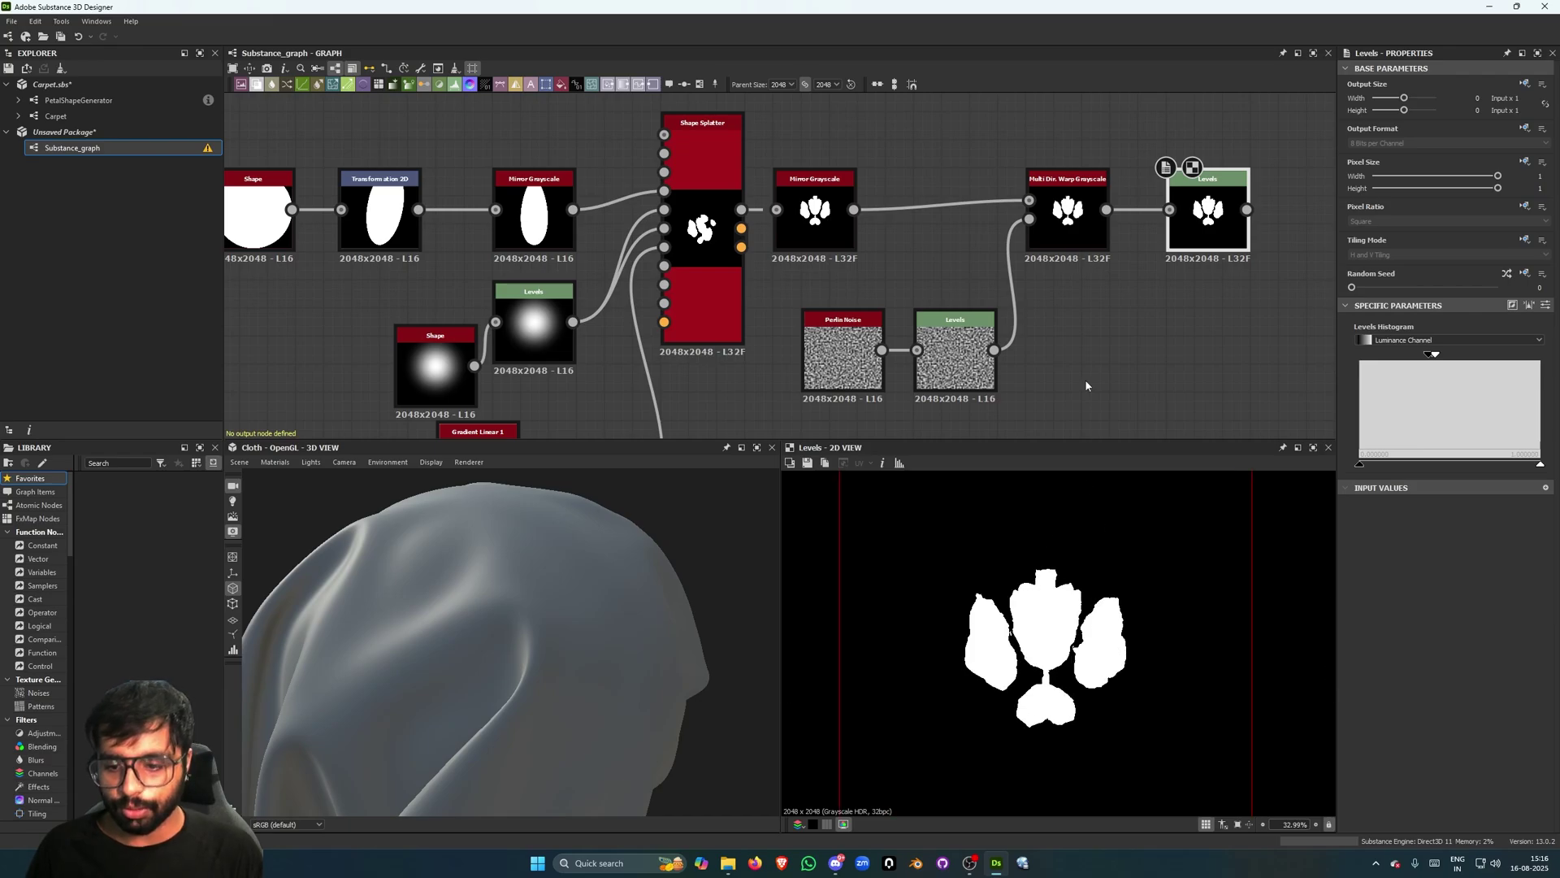
Add an Edge Detect node above the last Levels node and feed the Levels output into its input.
scroll(1094, 337, down, 5)
scroll(1090, 298, up, 3)
scroll(1076, 282, down, 1)
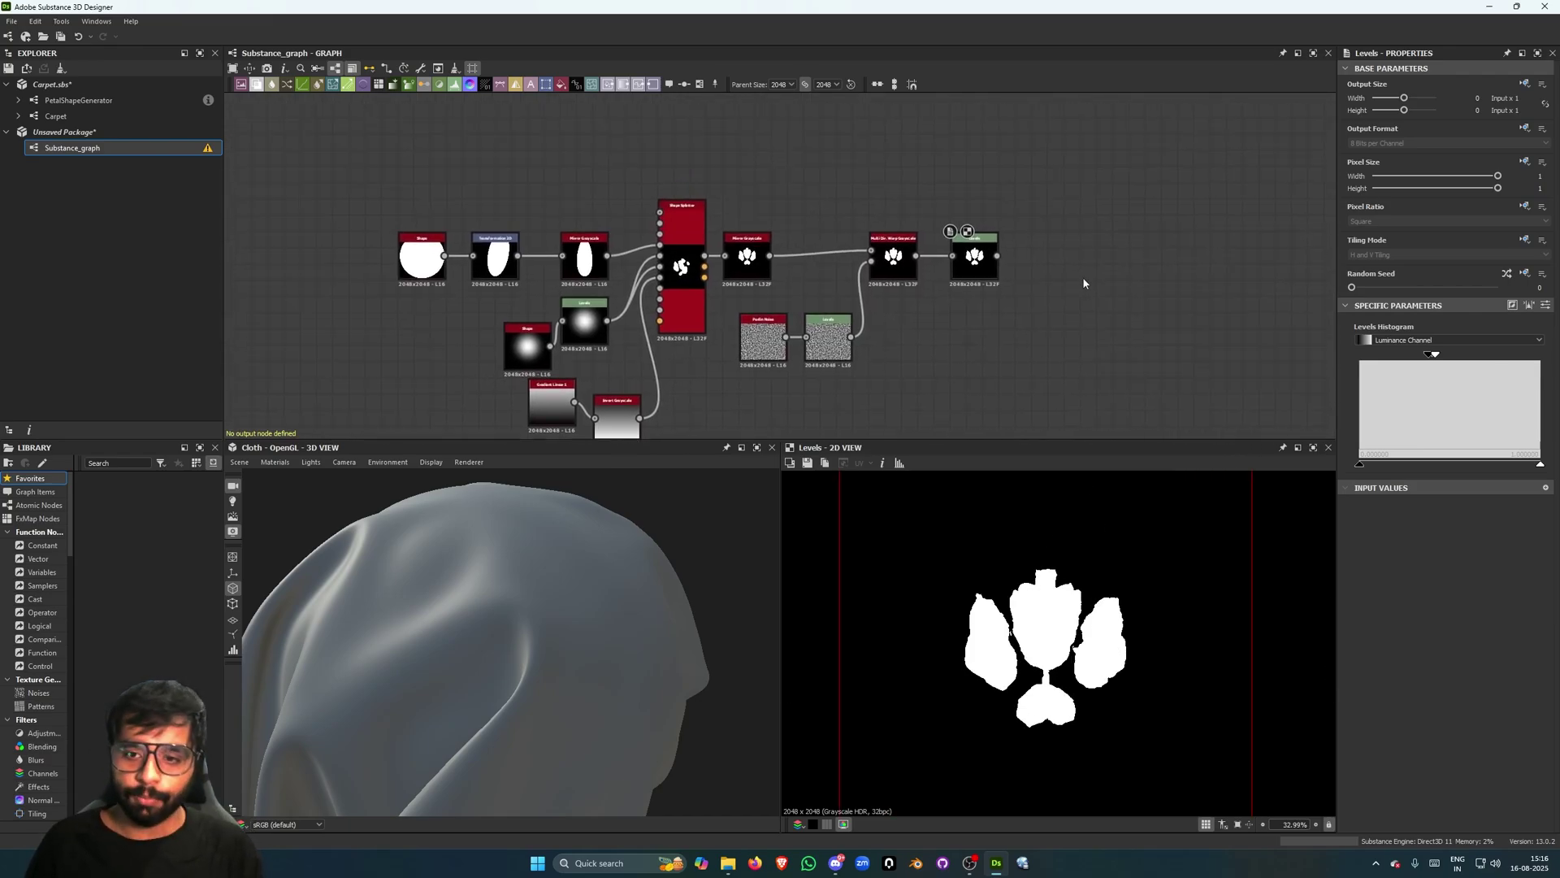
scroll(1048, 218, up, 1)
click(1020, 213)
key(space)
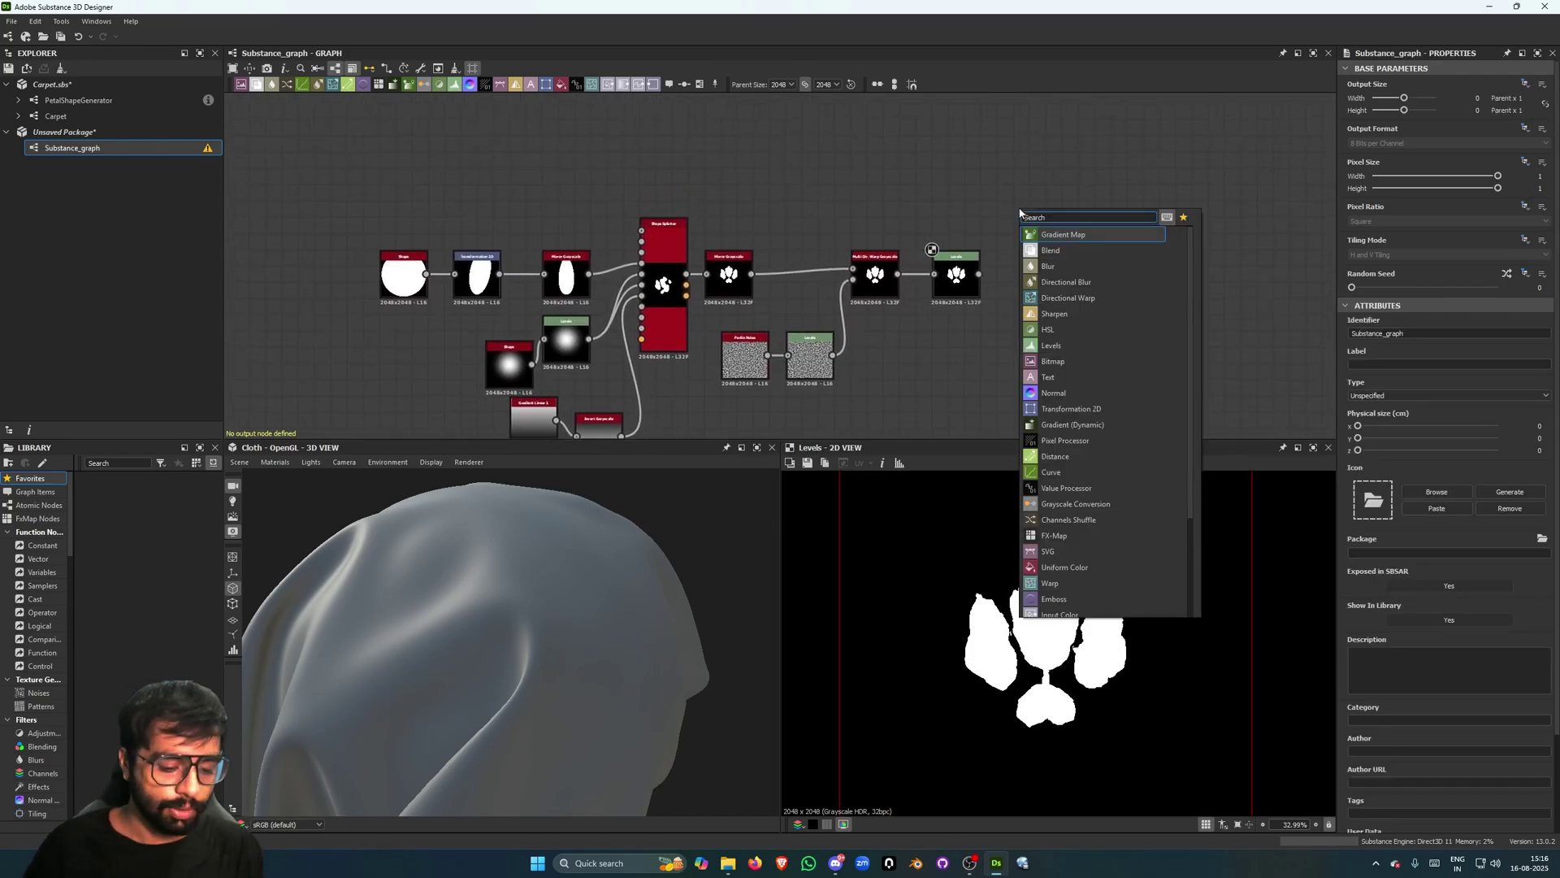
text(edge)
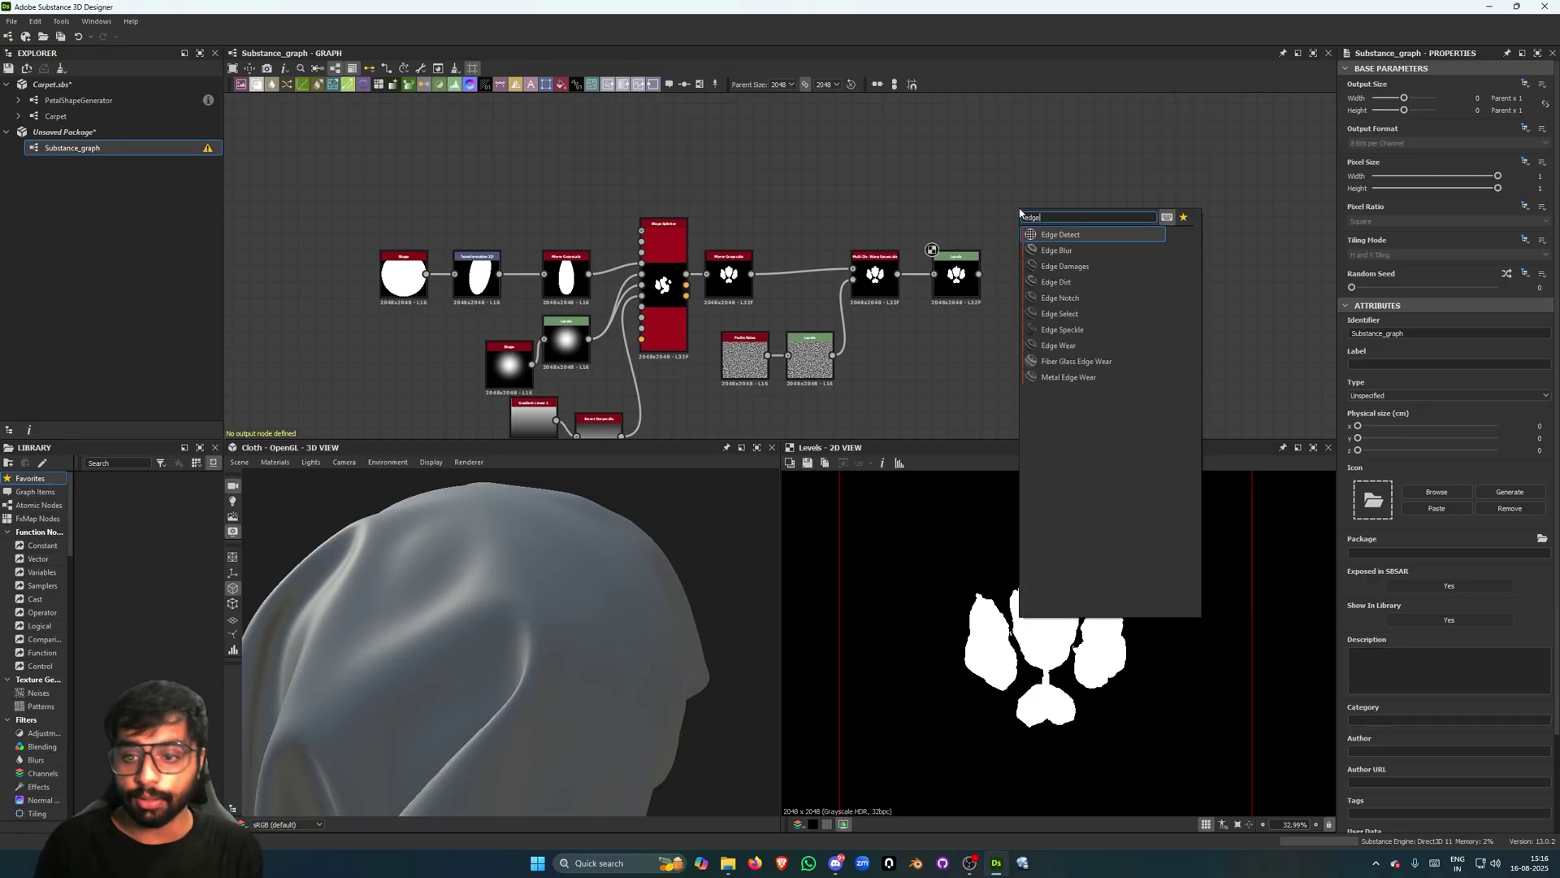
key(Return)
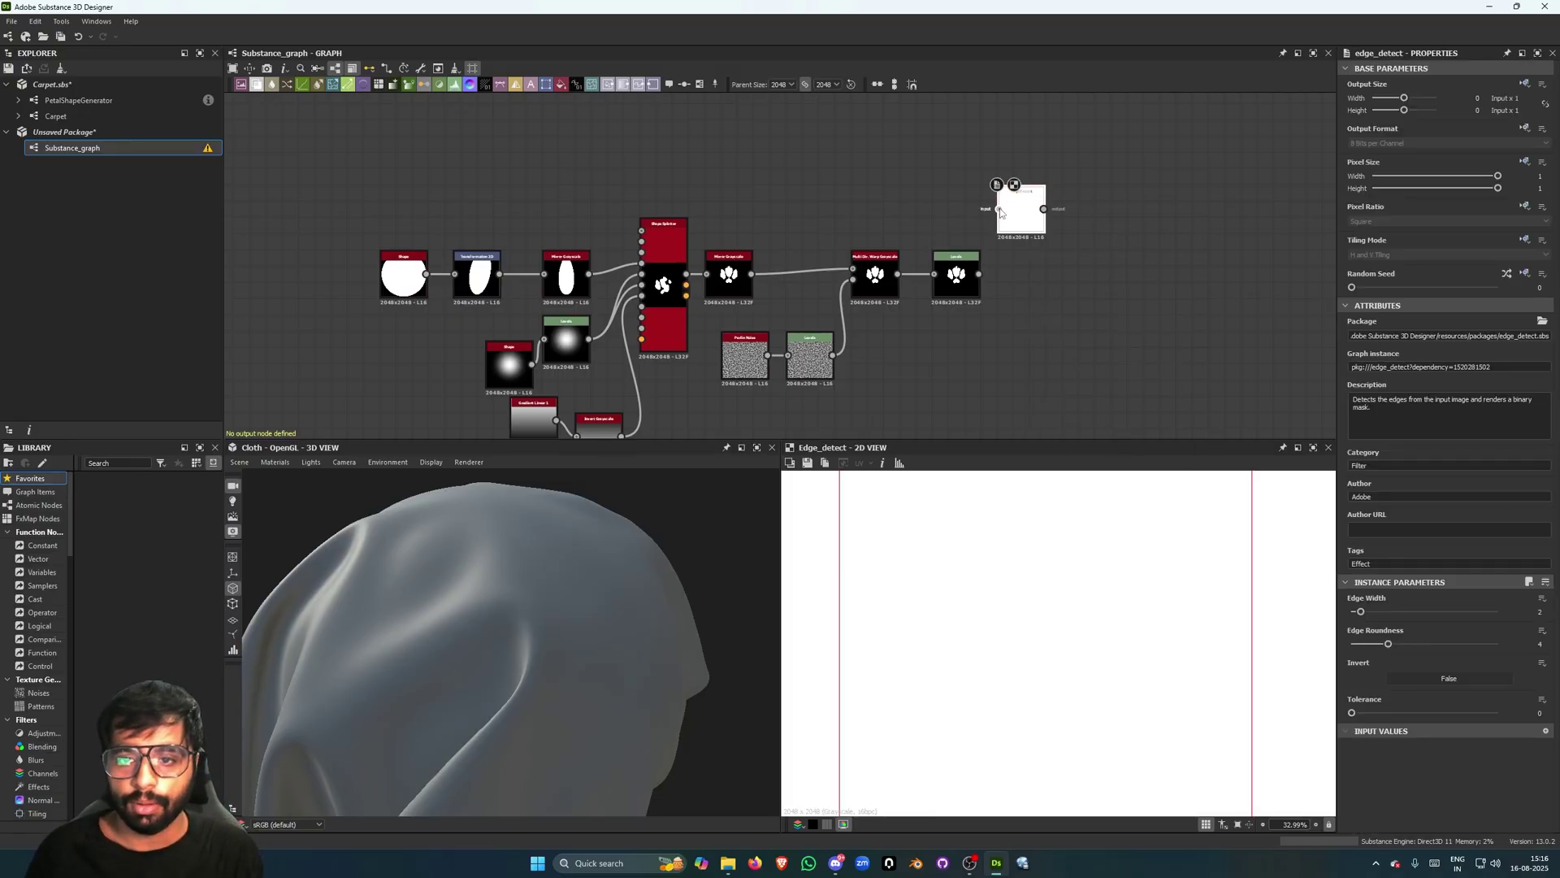
drag(1000, 209, 980, 273)
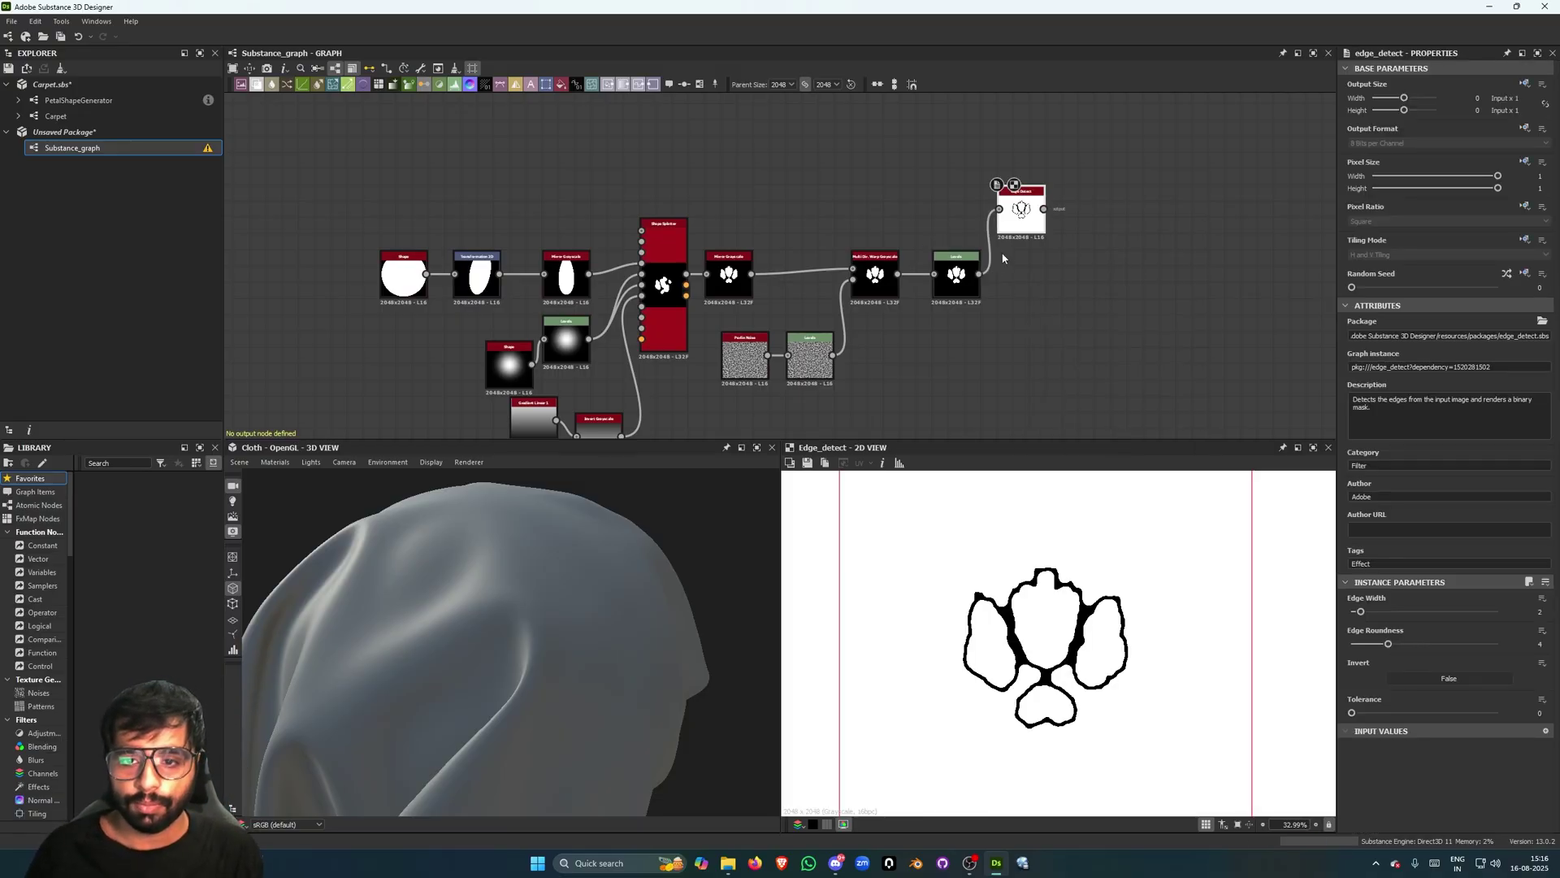
Set the Edge Detect's Invert to True, Edge Width to 2.12 and Edge Roundness to 1.93, and move the node higher above the Levels.
click(1438, 678)
drag(1362, 613, 1369, 643)
scroll(1070, 622, down, 4)
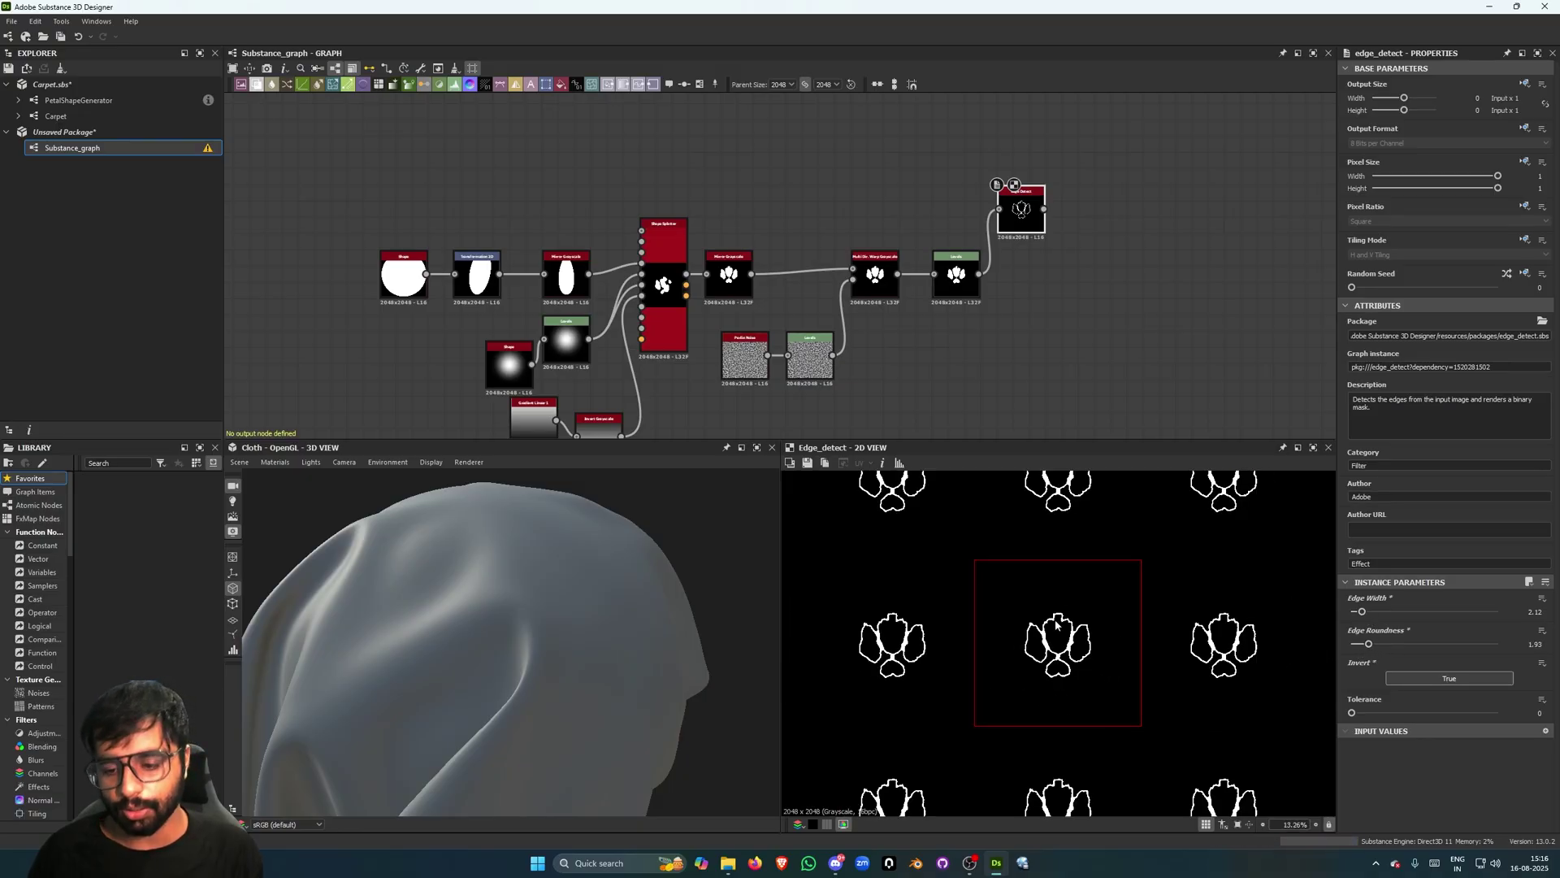
scroll(1071, 626, up, 5)
scroll(1093, 654, down, 2)
scroll(967, 274, down, 2)
scroll(877, 229, up, 1)
scroll(868, 227, up, 2)
drag(1110, 180, 1063, 128)
Compare the final Levels result with the unwarped Mirror Grayscale motif in the preview.
click(739, 266)
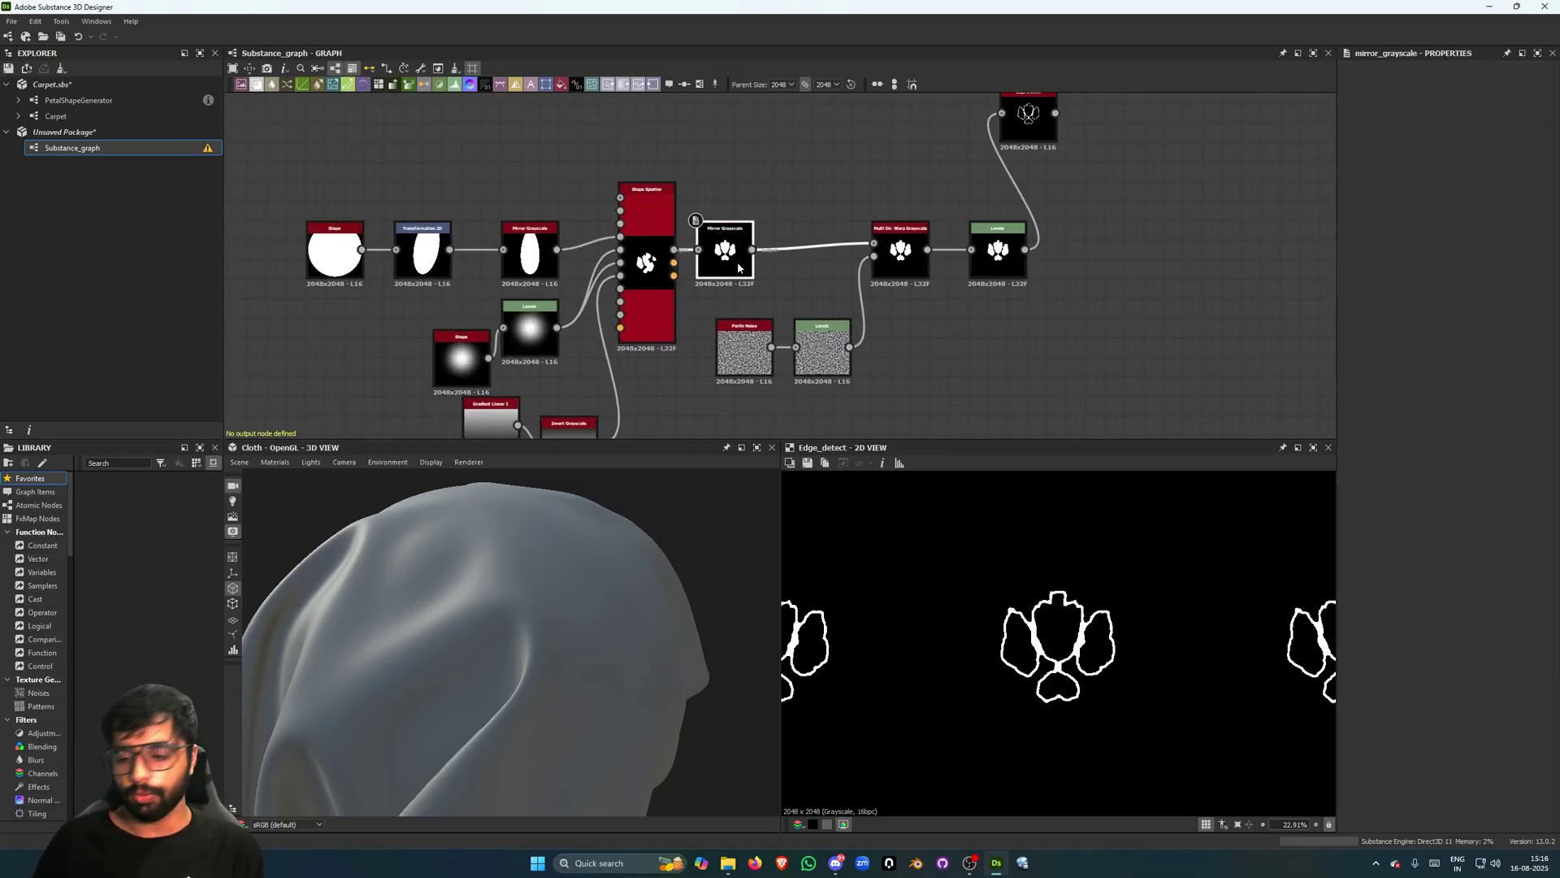
click(1027, 122)
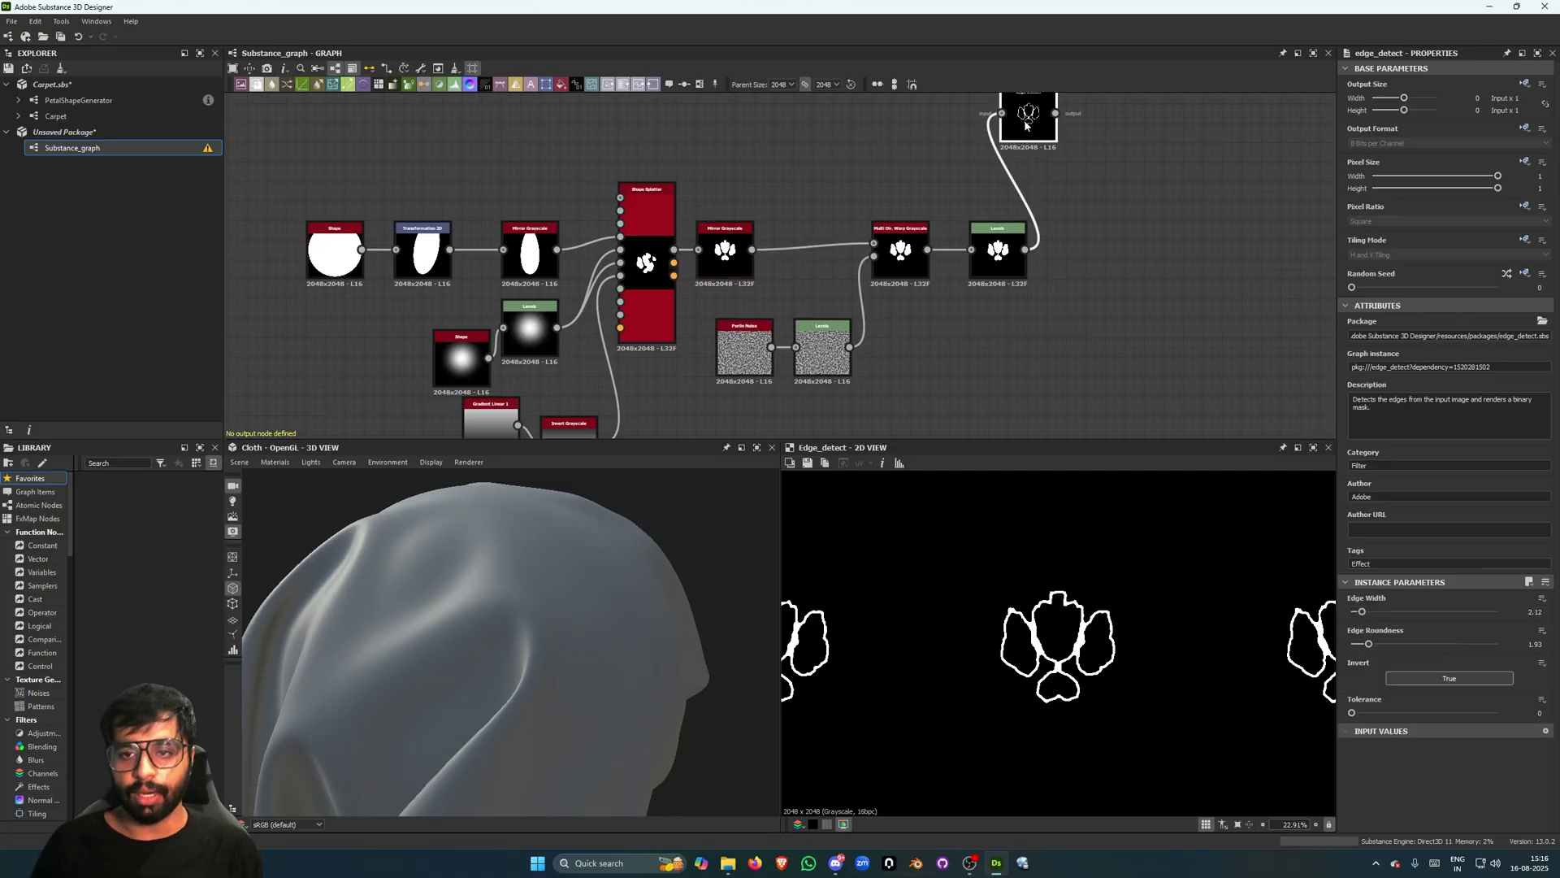
double_click(1001, 252)
scroll(1120, 607, up, 1)
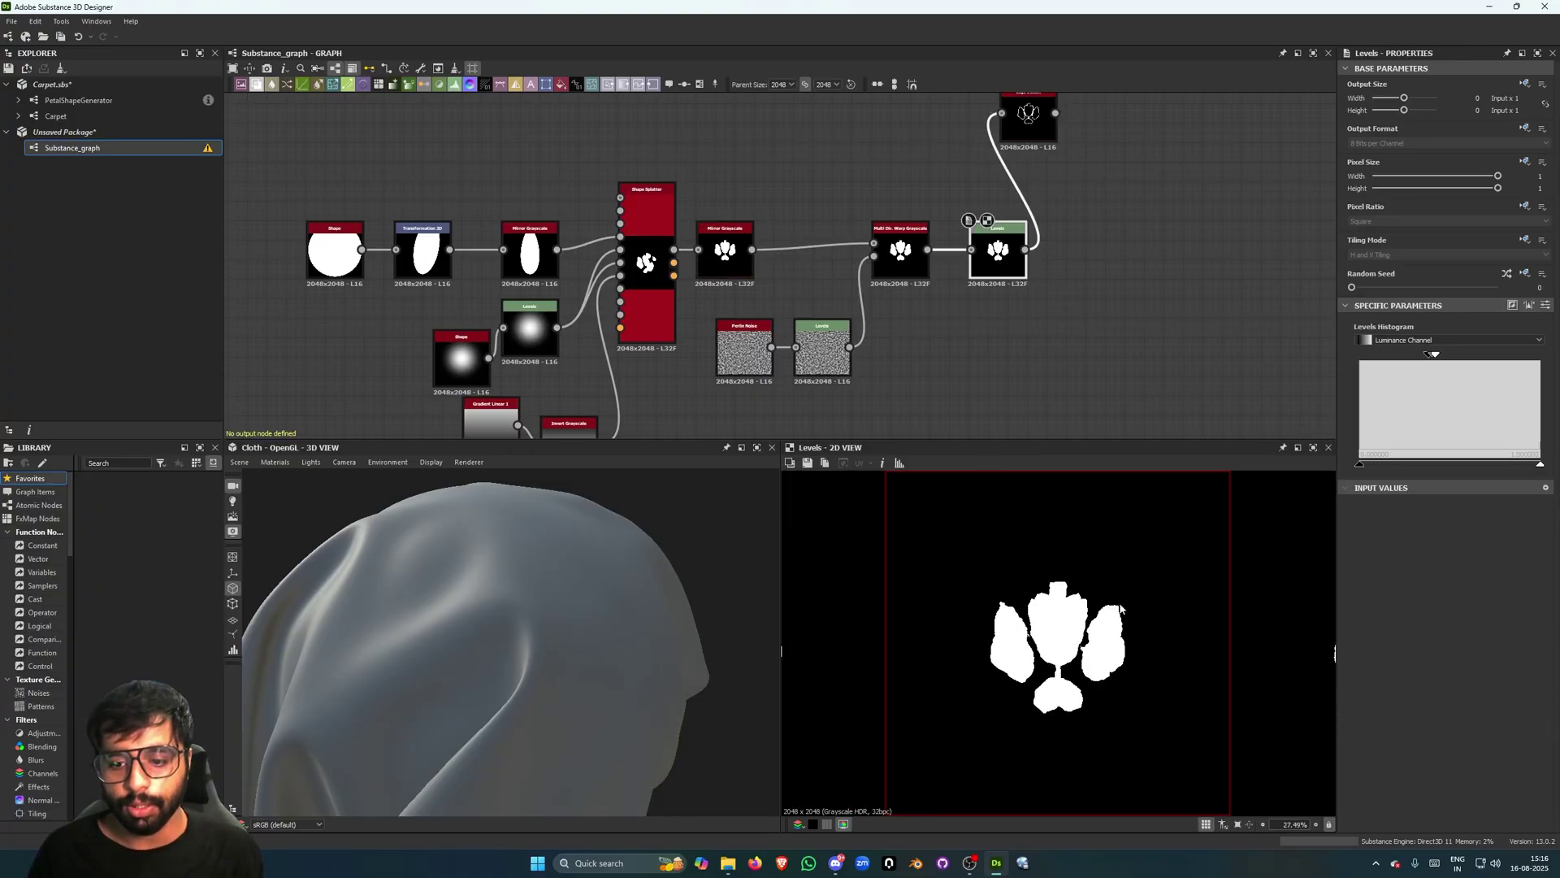
double_click(724, 249)
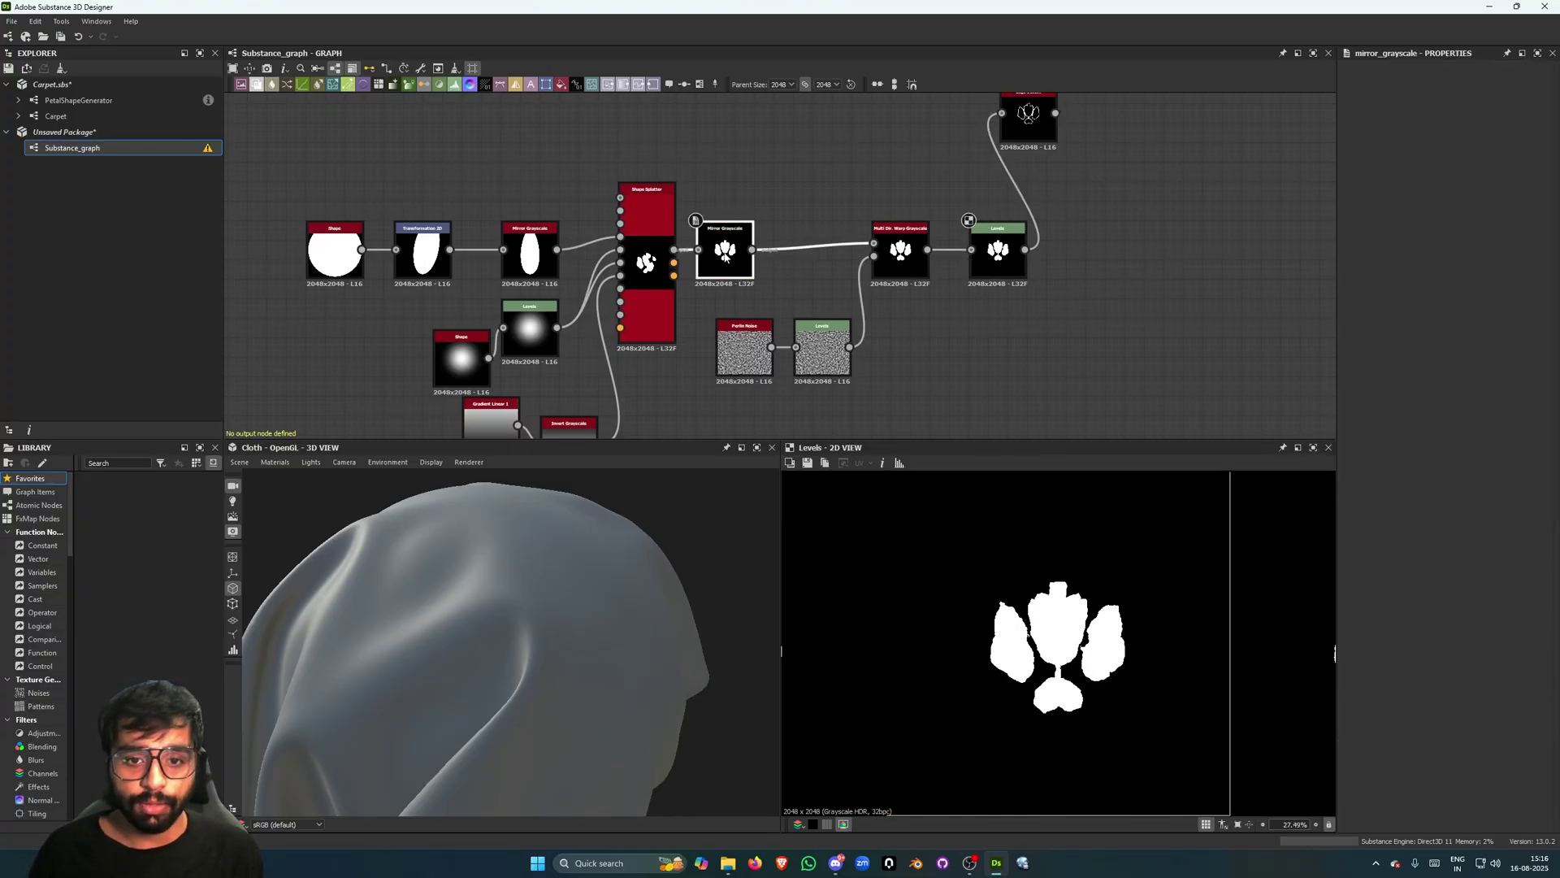
scroll(1063, 623, up, 2)
scroll(952, 335, down, 2)
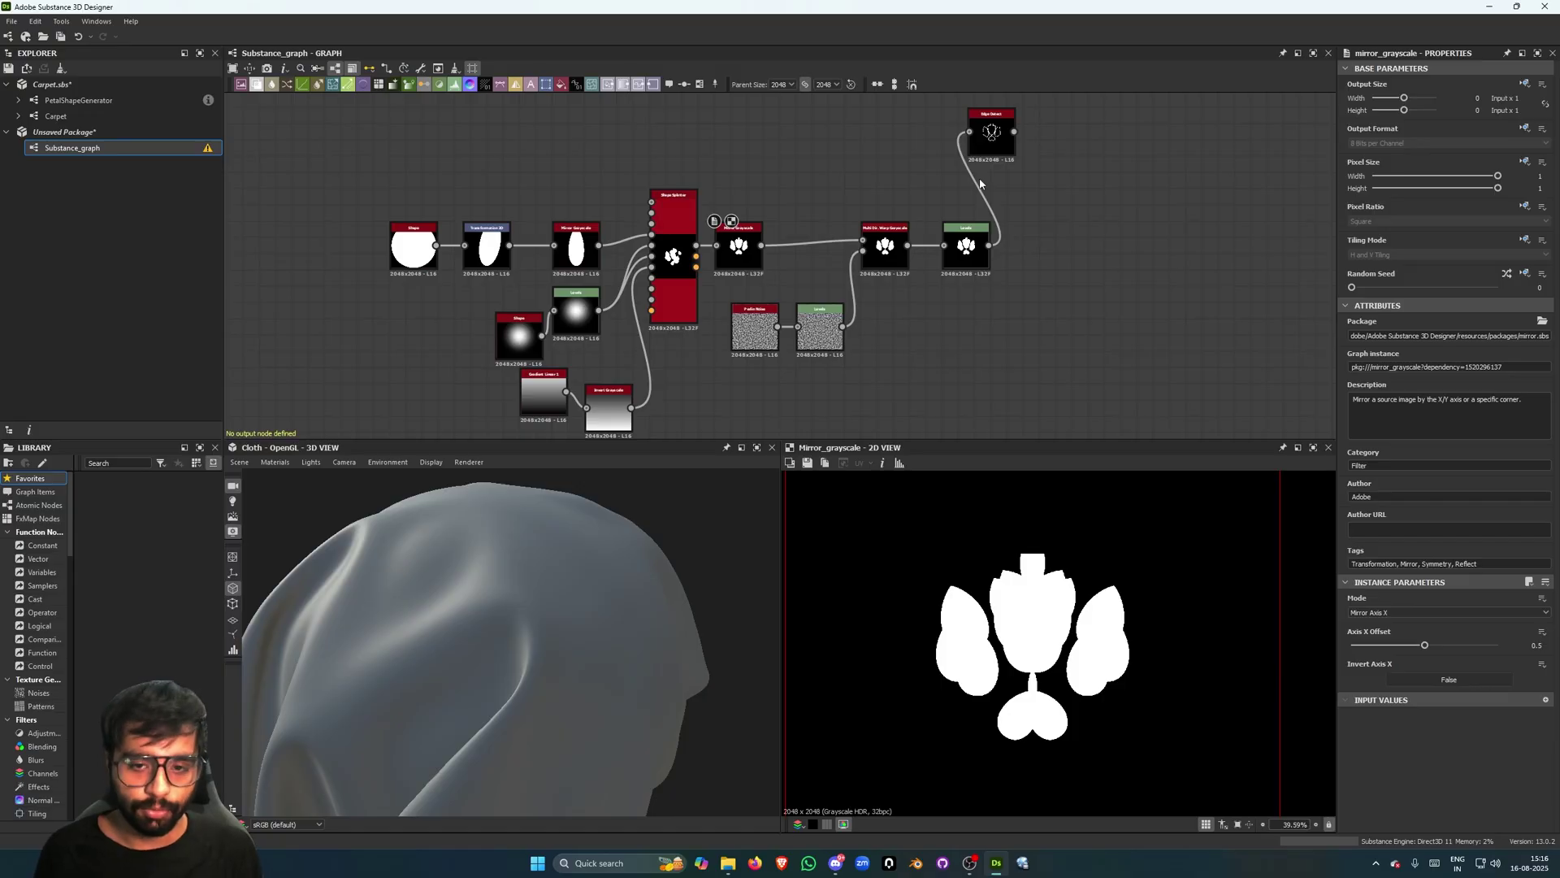
middle_drag(1022, 258, 989, 261)
Add an Output node after the last Levels node and feed the Levels output into it.
click(965, 137)
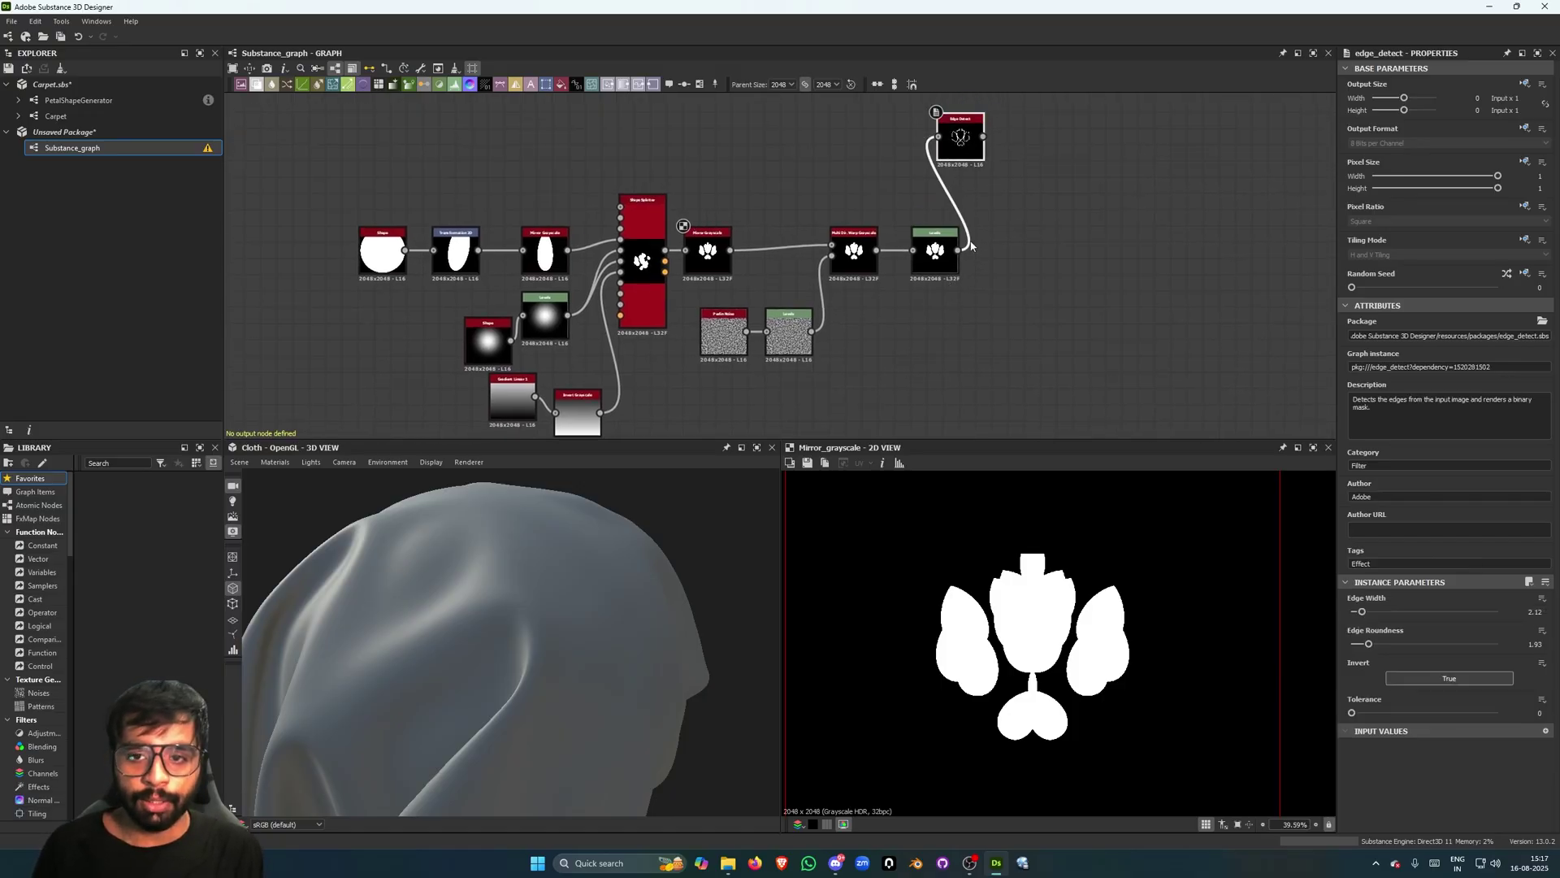
key(space)
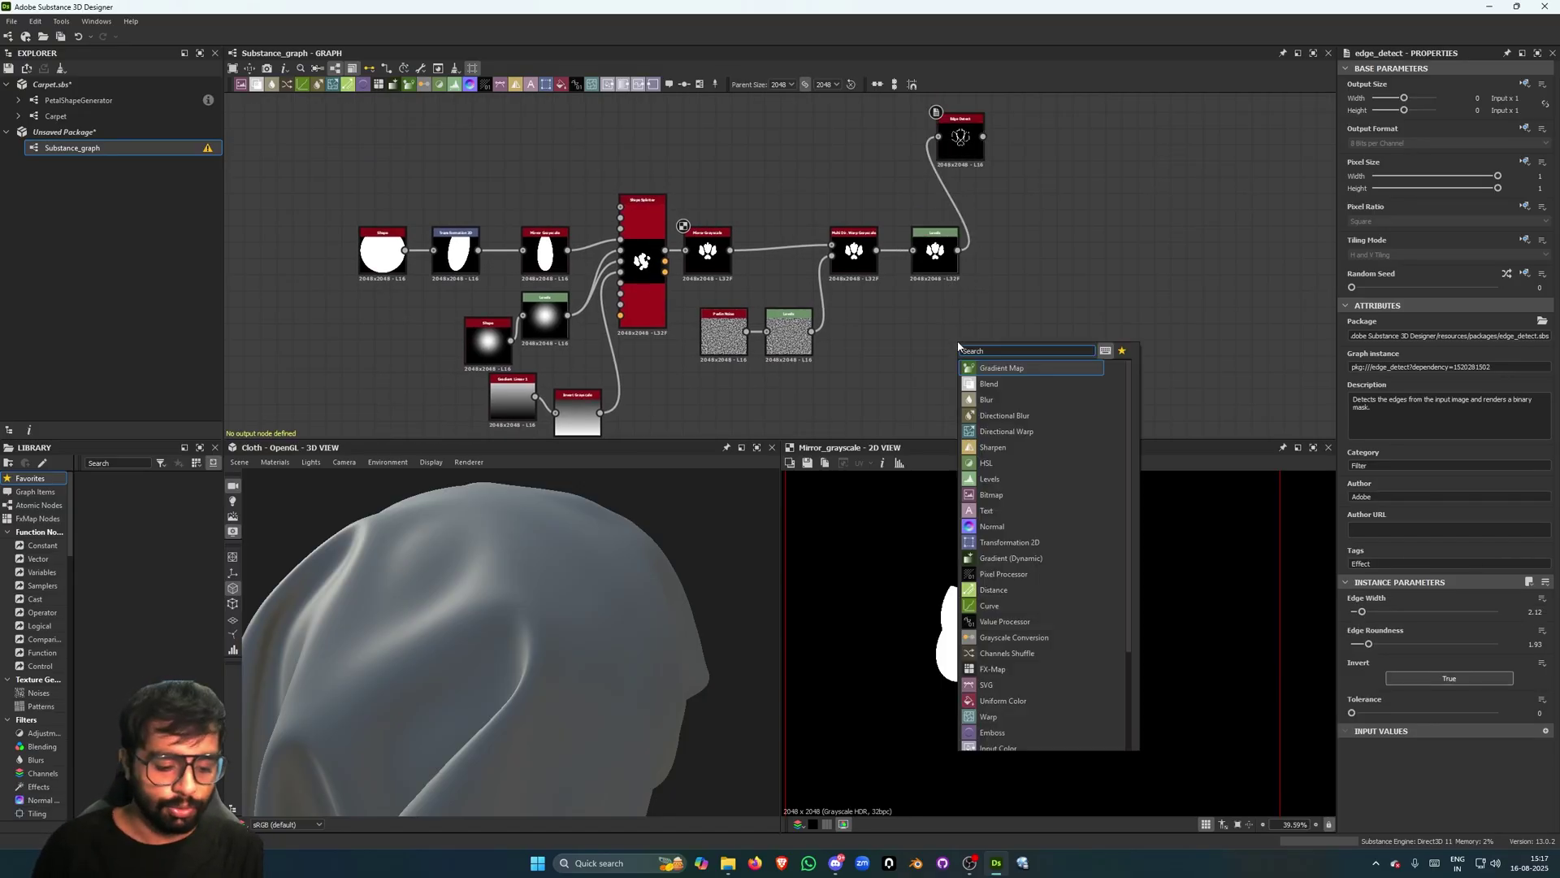
text(output)
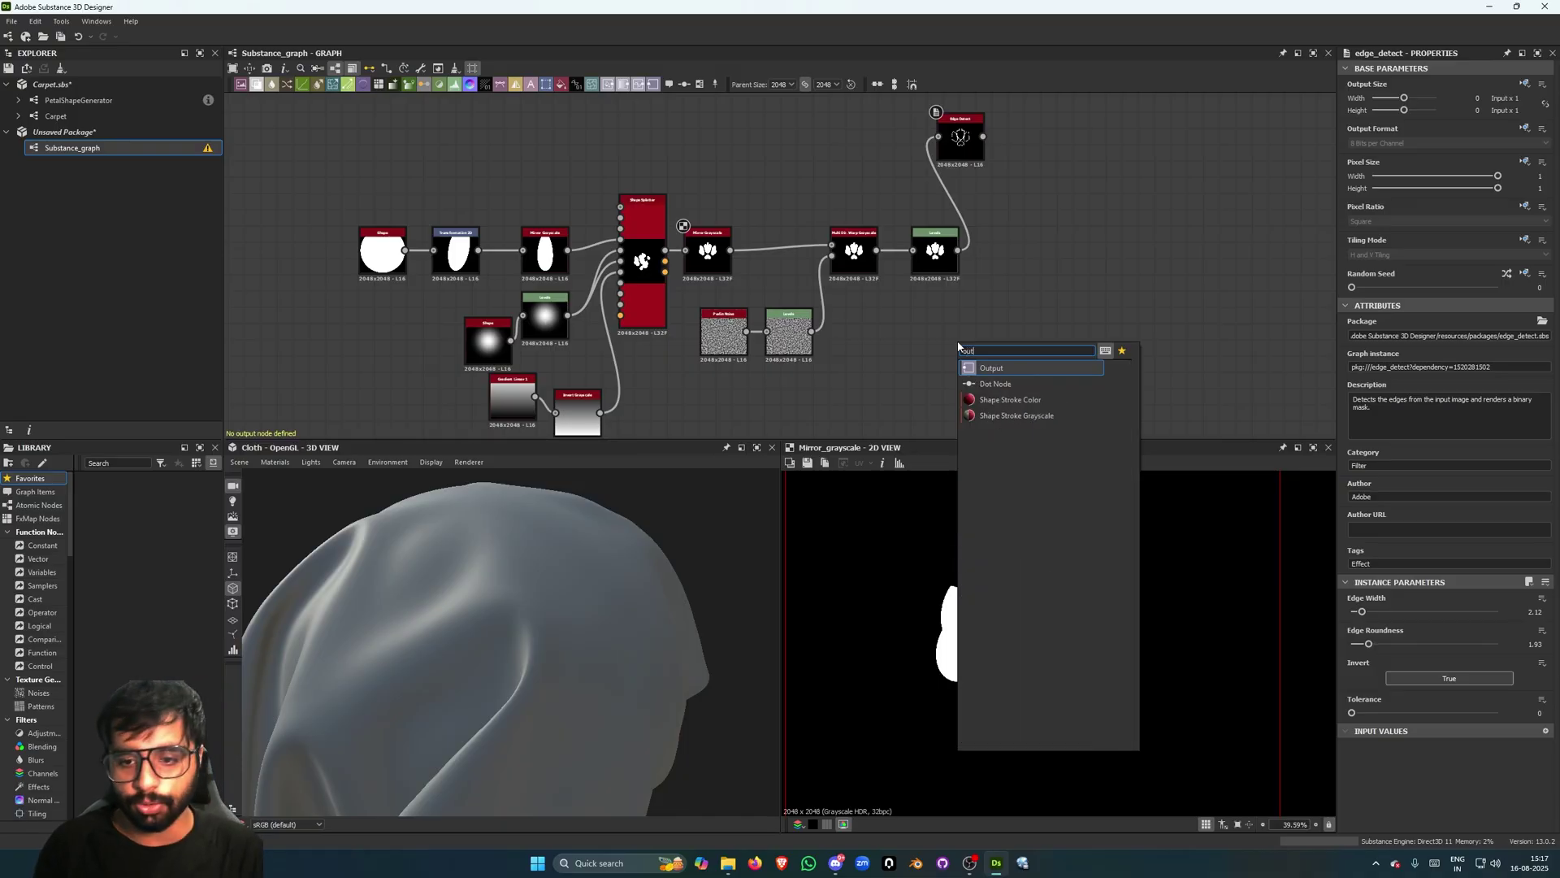
key(Return)
drag(959, 347, 1010, 266)
Set the new Output node's Identifier to "final".
drag(1399, 97, 1213, 85)
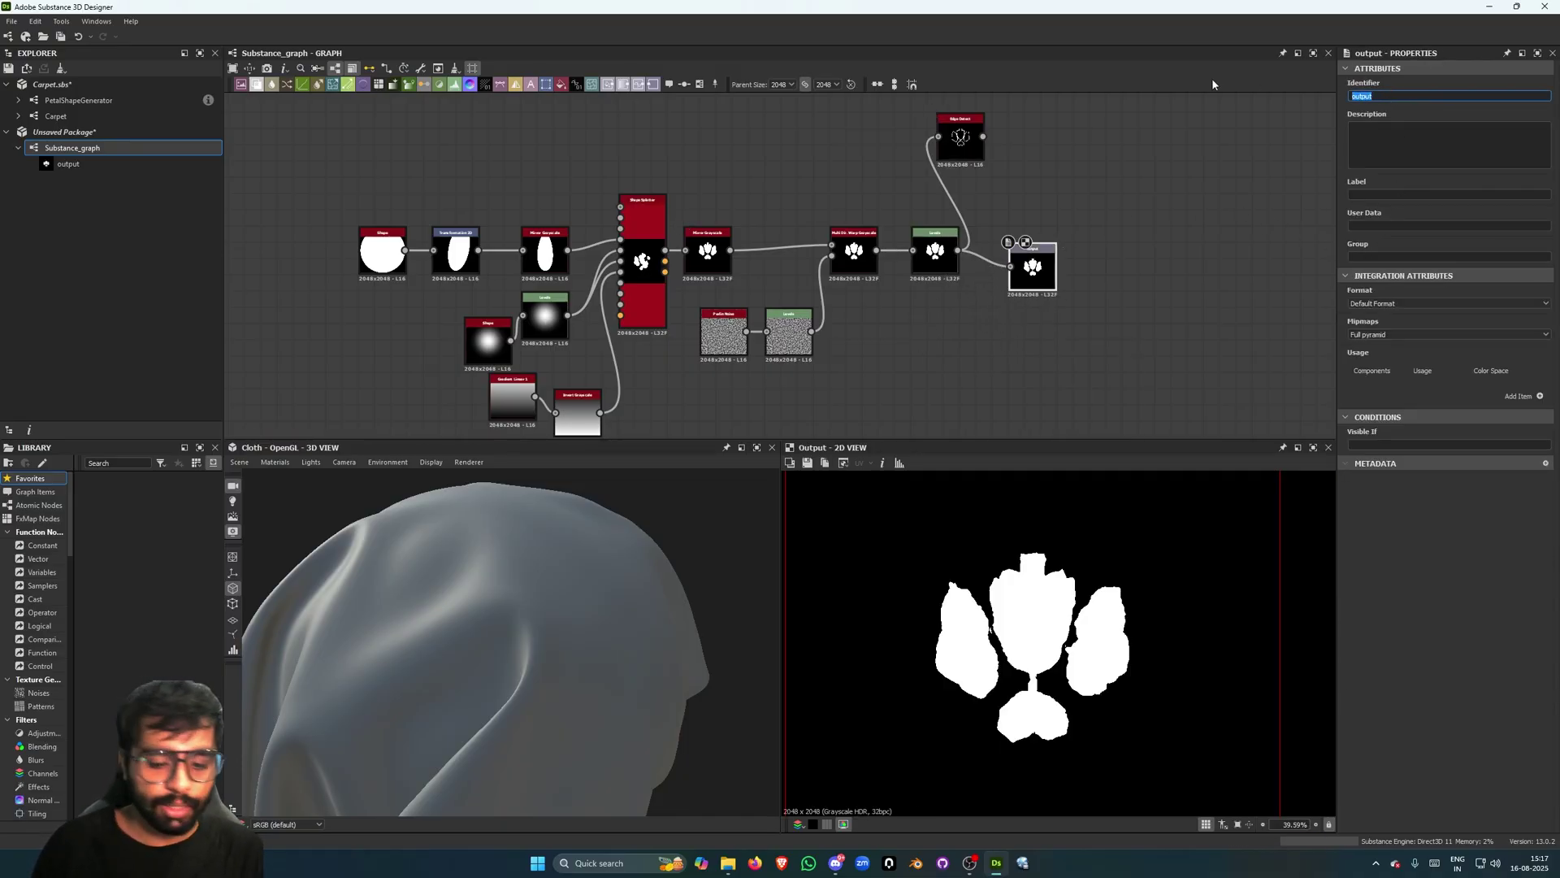
text(final)
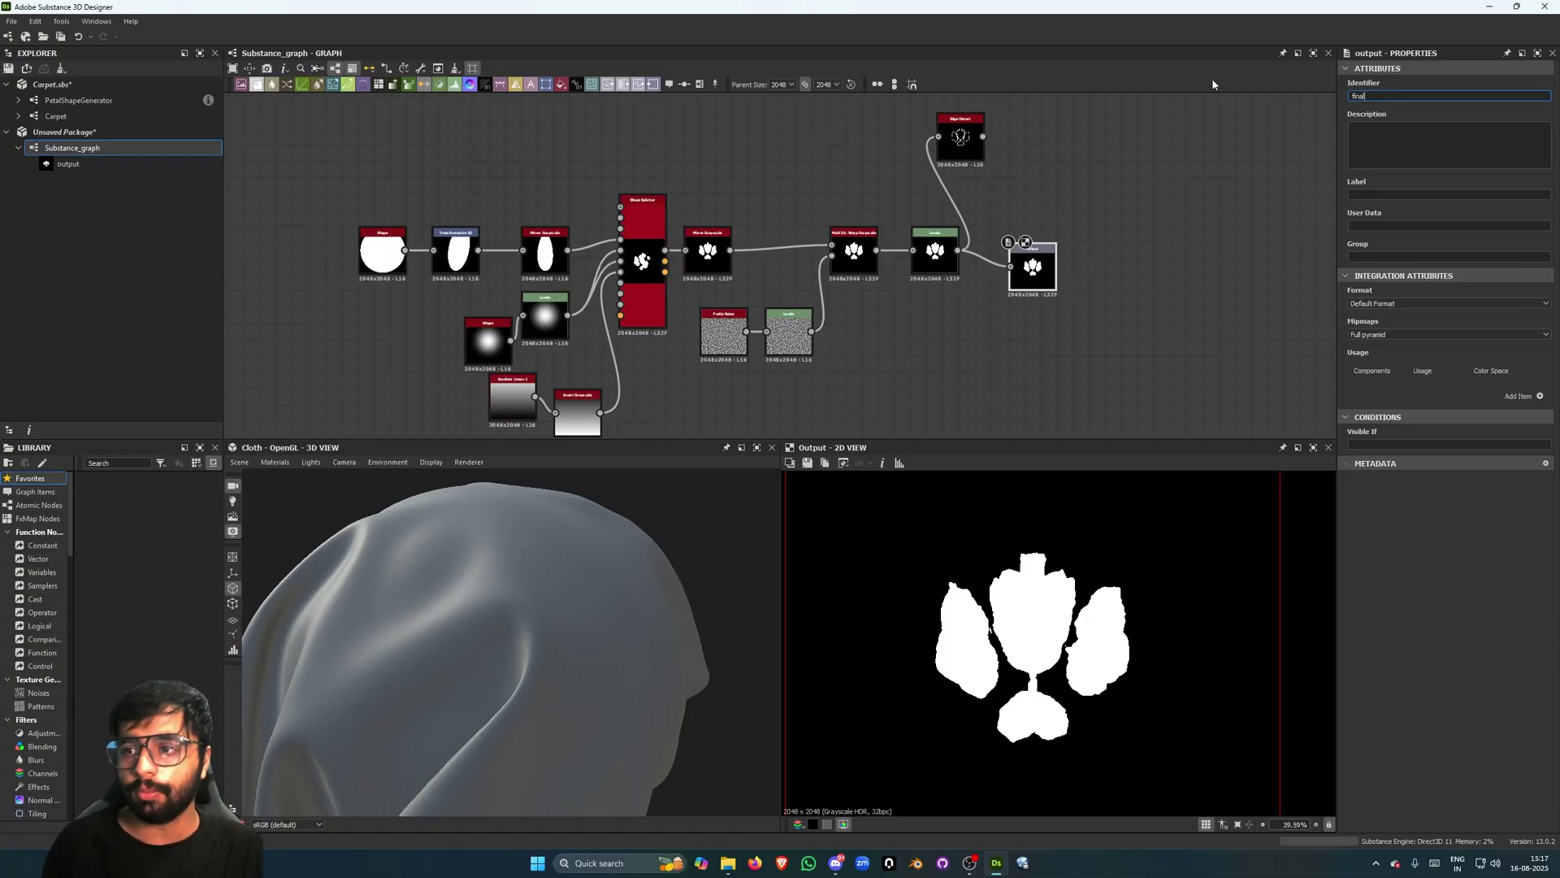
click(1133, 201)
Add a second Output node beside the Edge Detect node.
middle_drag(1037, 204, 1046, 218)
key(space)
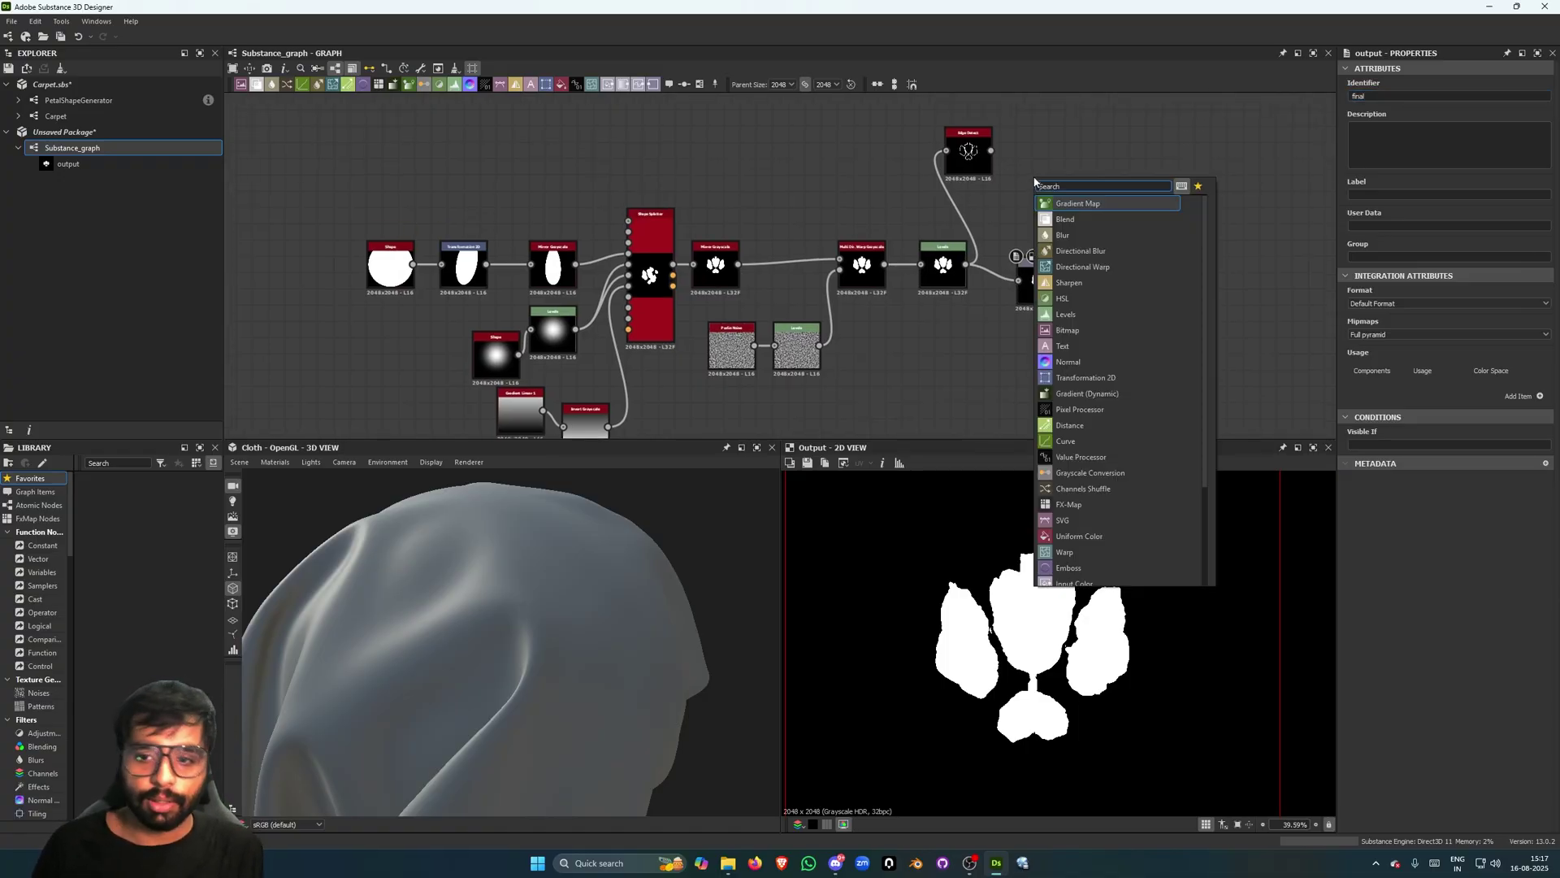
text(pou)
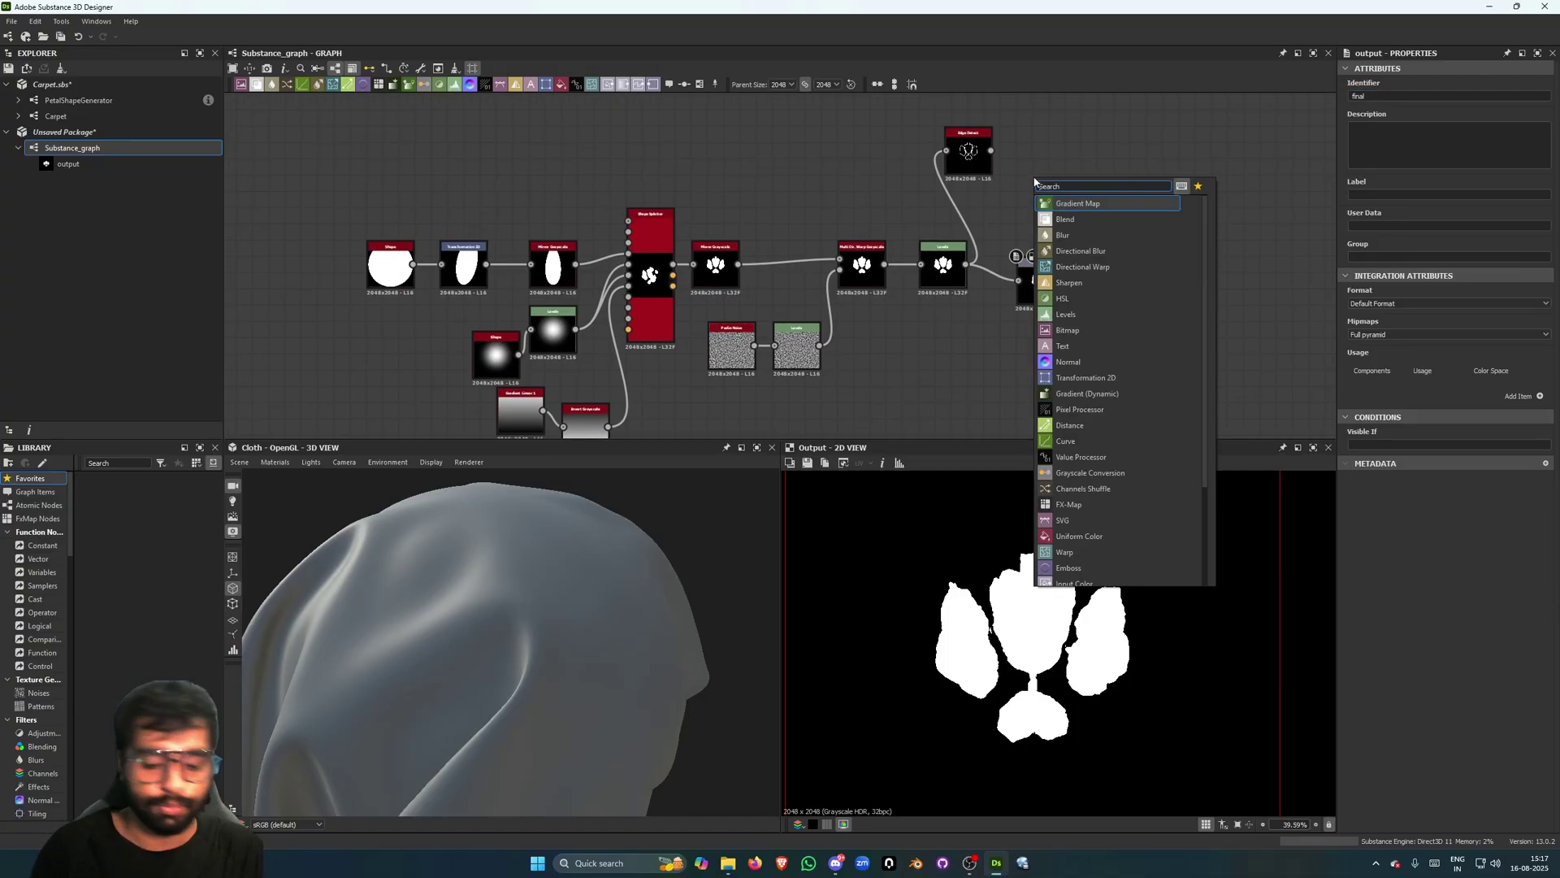
key(Return)
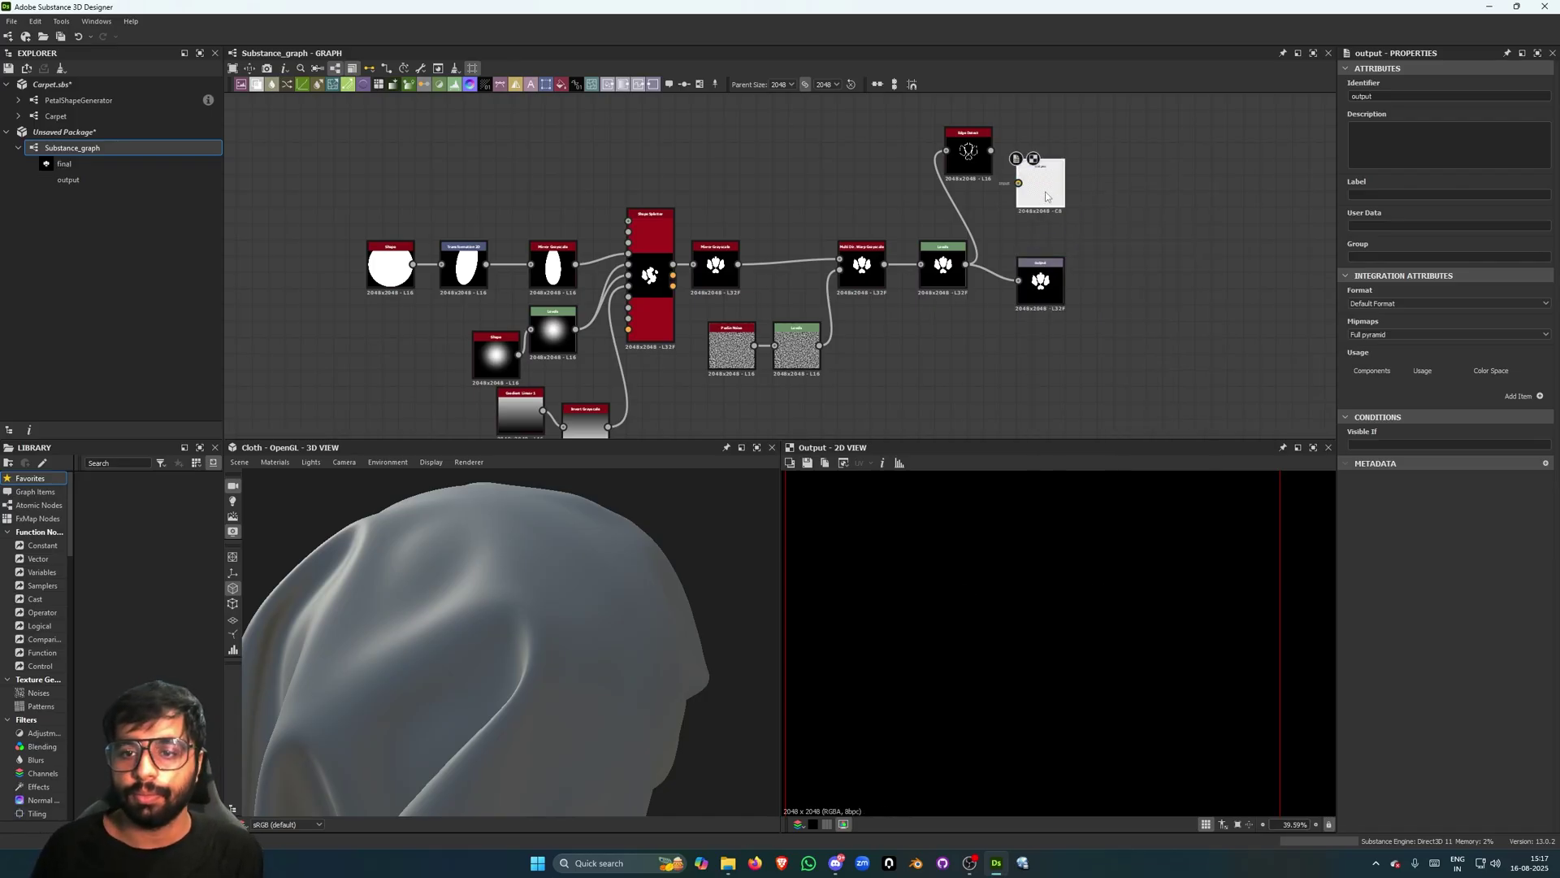
Feed the Edge Detect result into the second Output node and set its Identifier to "Edge".
drag(990, 152, 1034, 150)
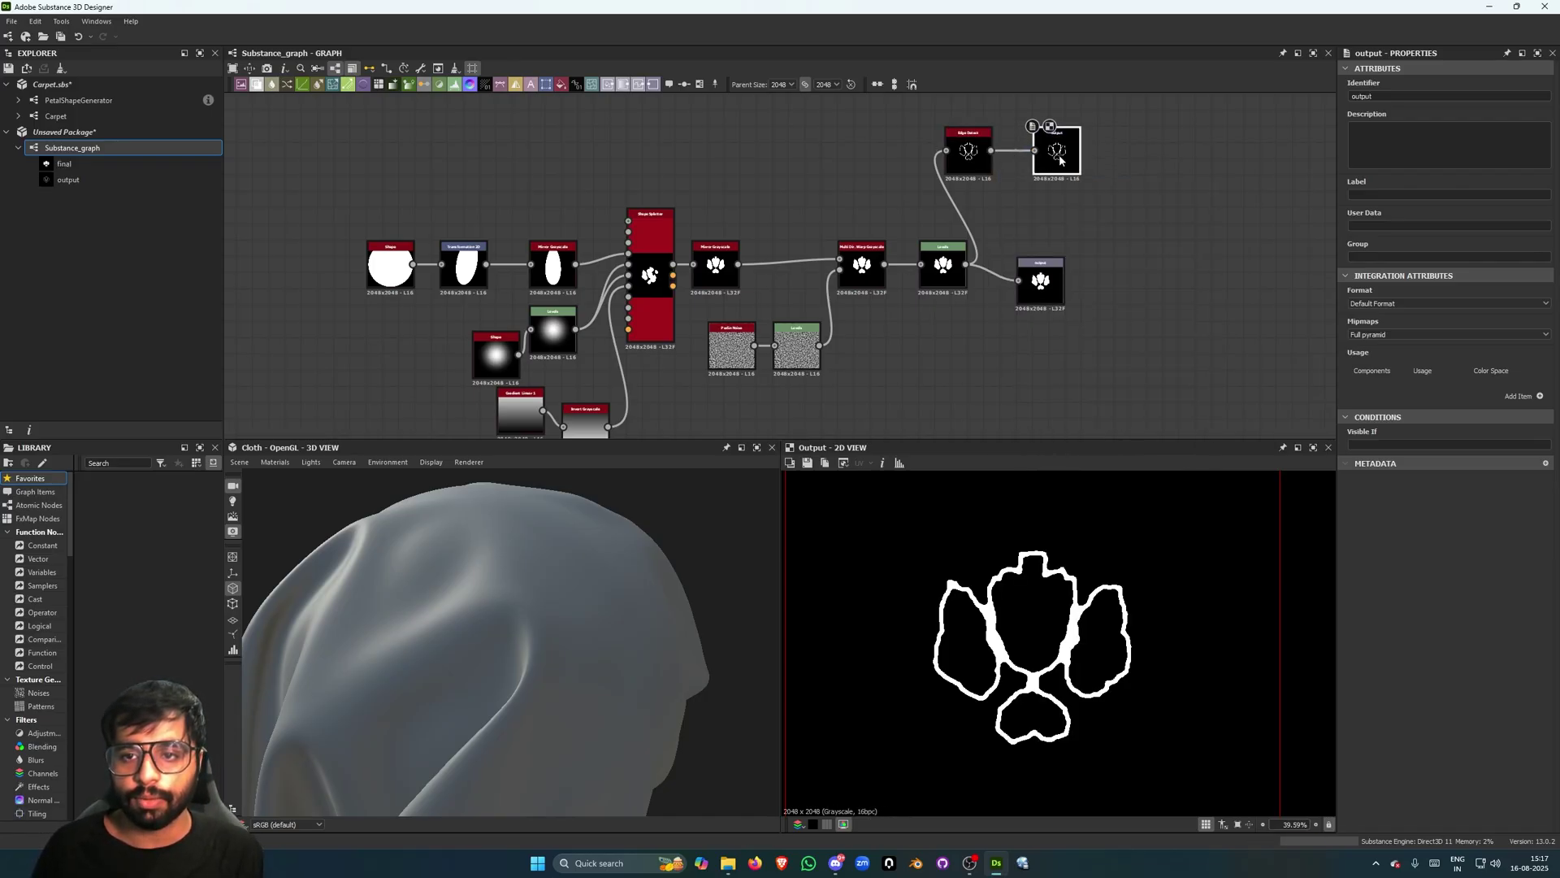
drag(1381, 96, 1326, 97)
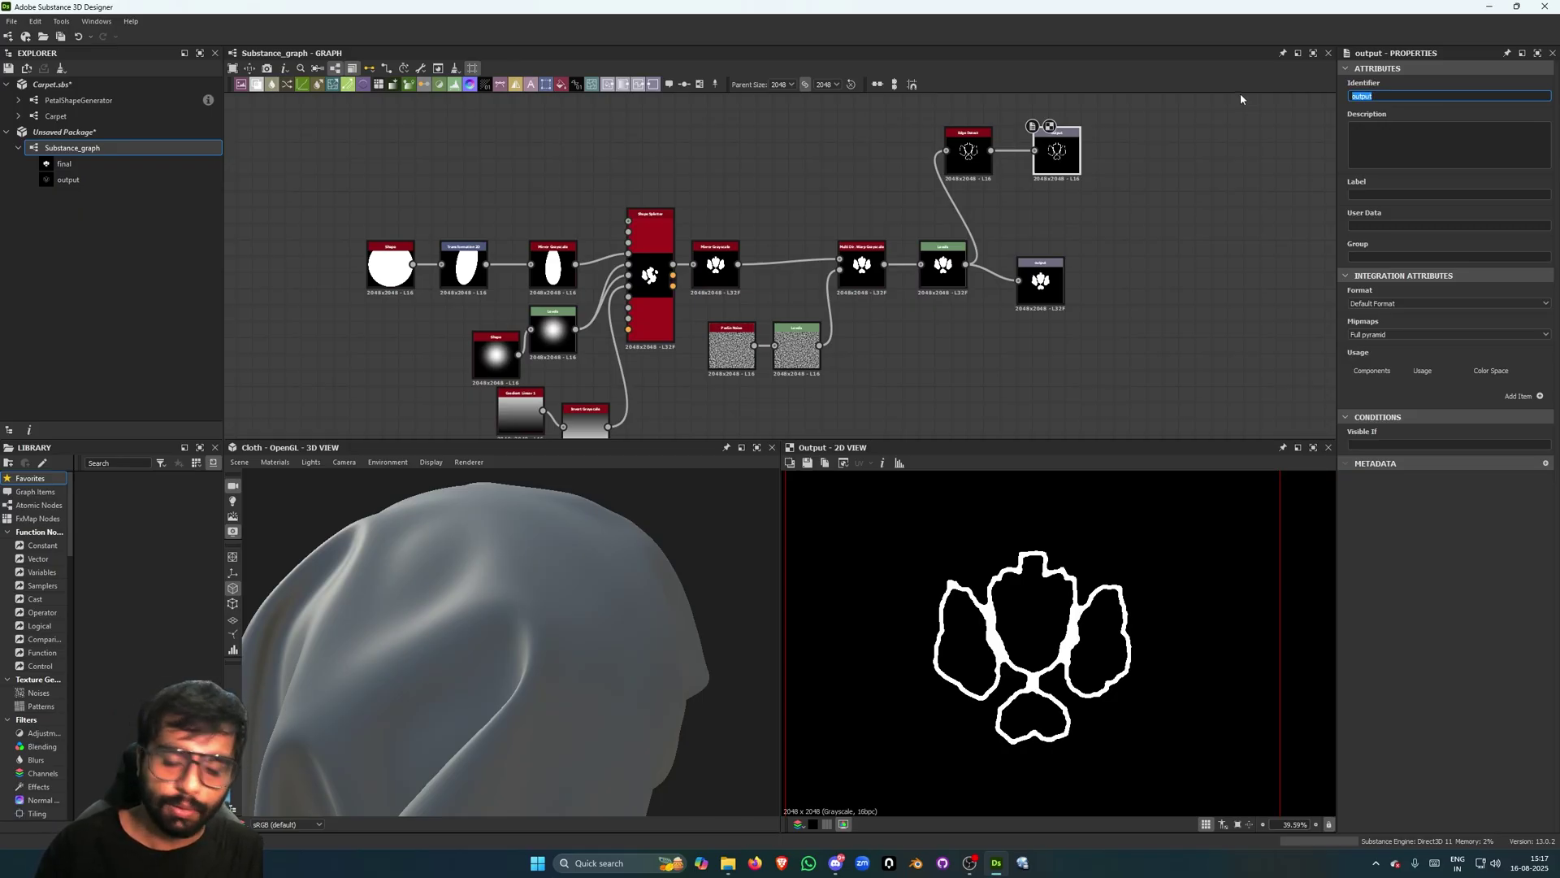
text(Edge)
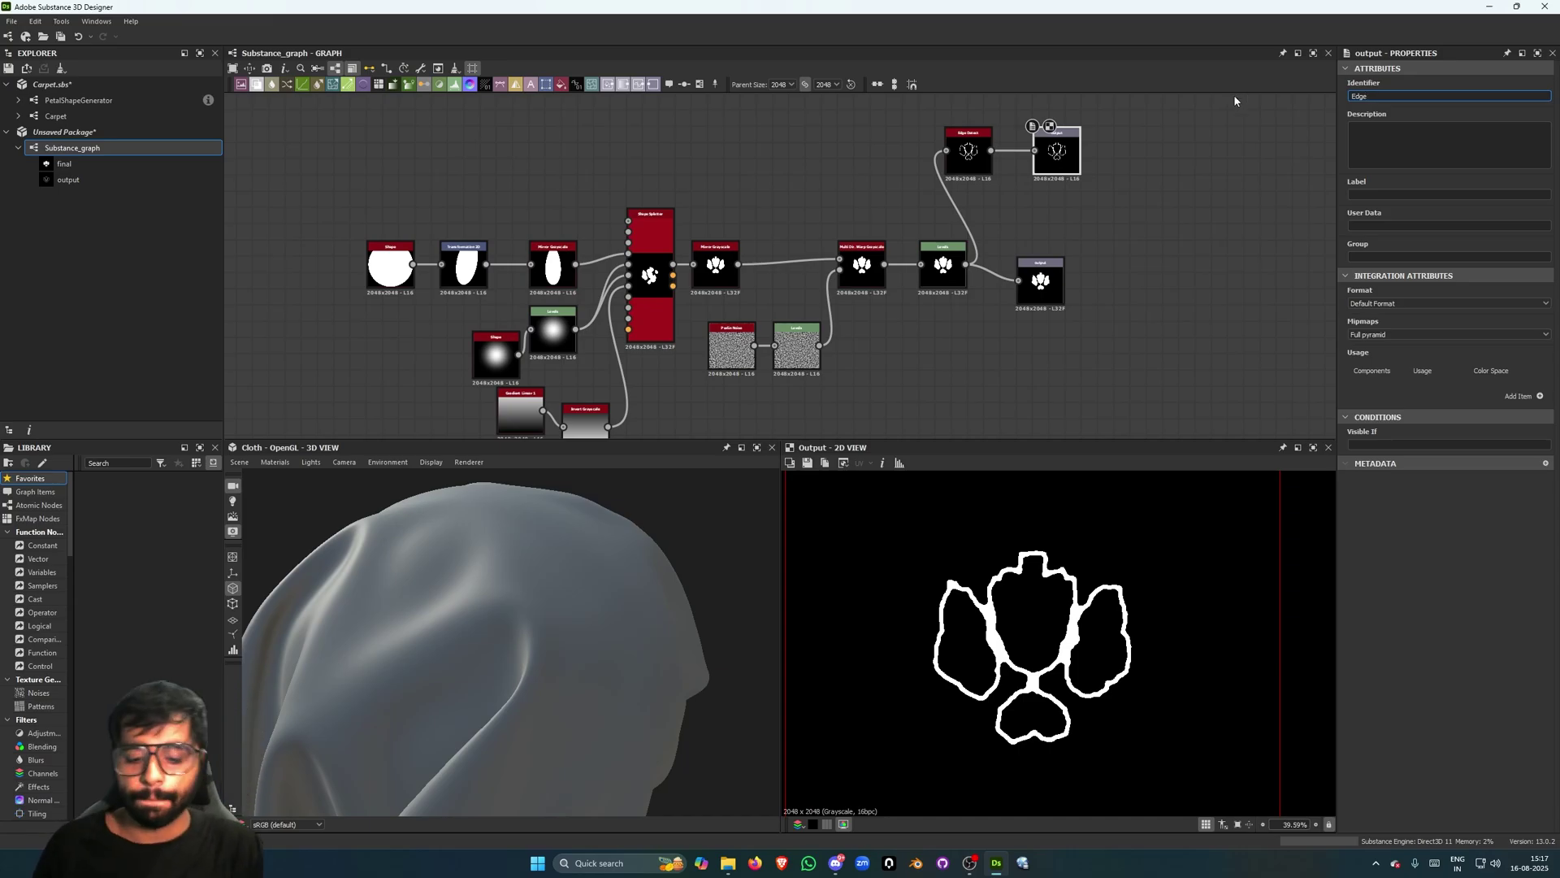
Add a third Output node below the others and feed the unwarped Mirror Grayscale motif into it.
click(1132, 256)
middle_drag(1132, 257, 1226, 202)
key(space)
text(ooutput)
key(Return)
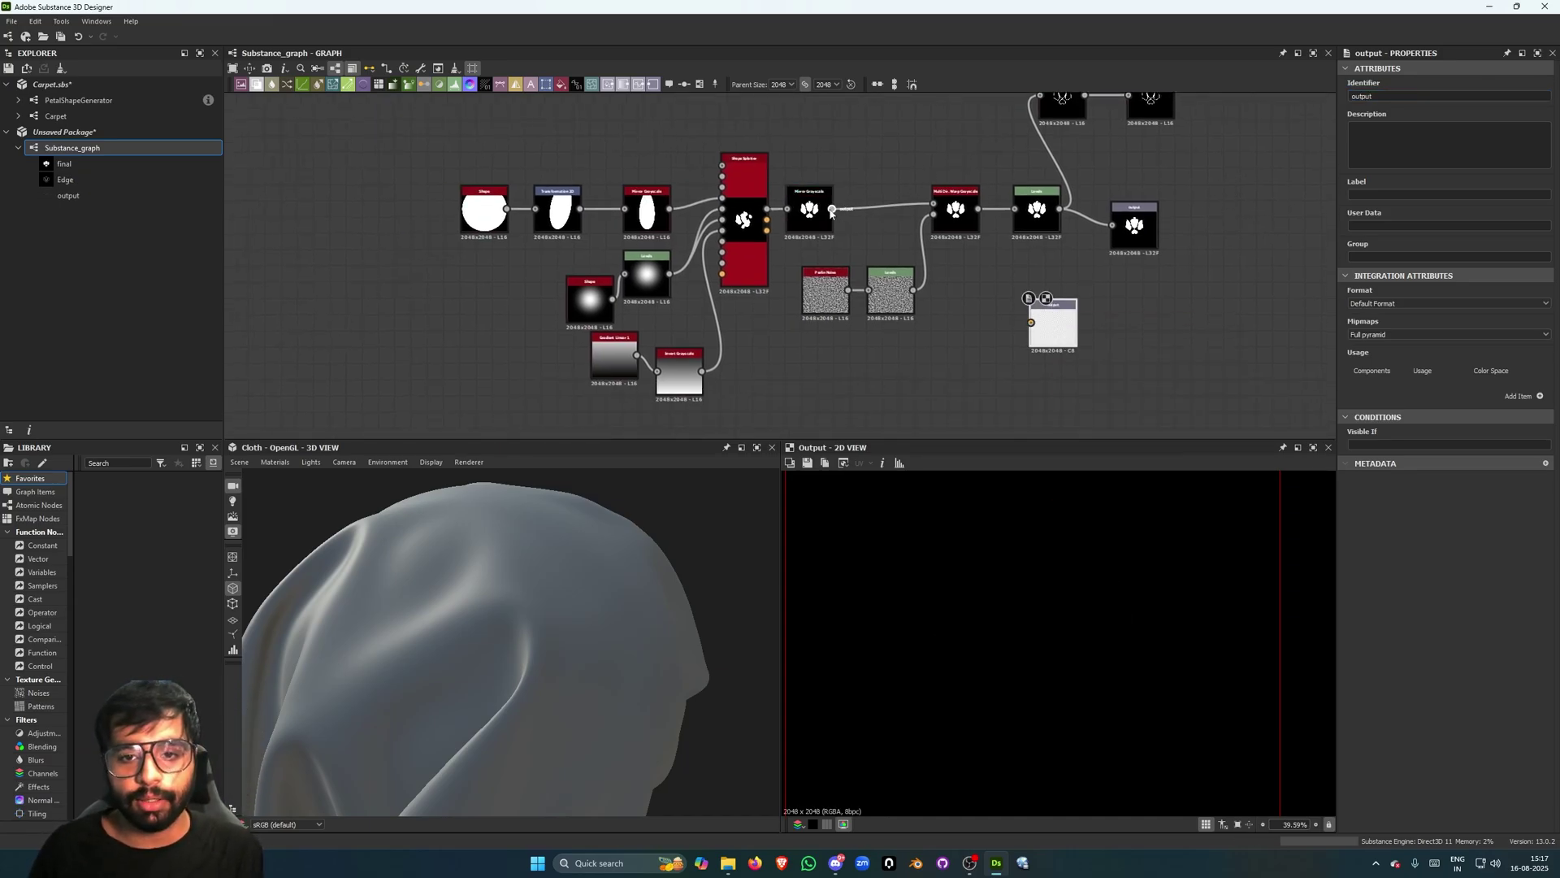
drag(830, 213, 1031, 322)
Set the third Output node's Identifier to "clean".
click(1397, 96)
drag(1396, 96, 1251, 82)
text(cl0eran)
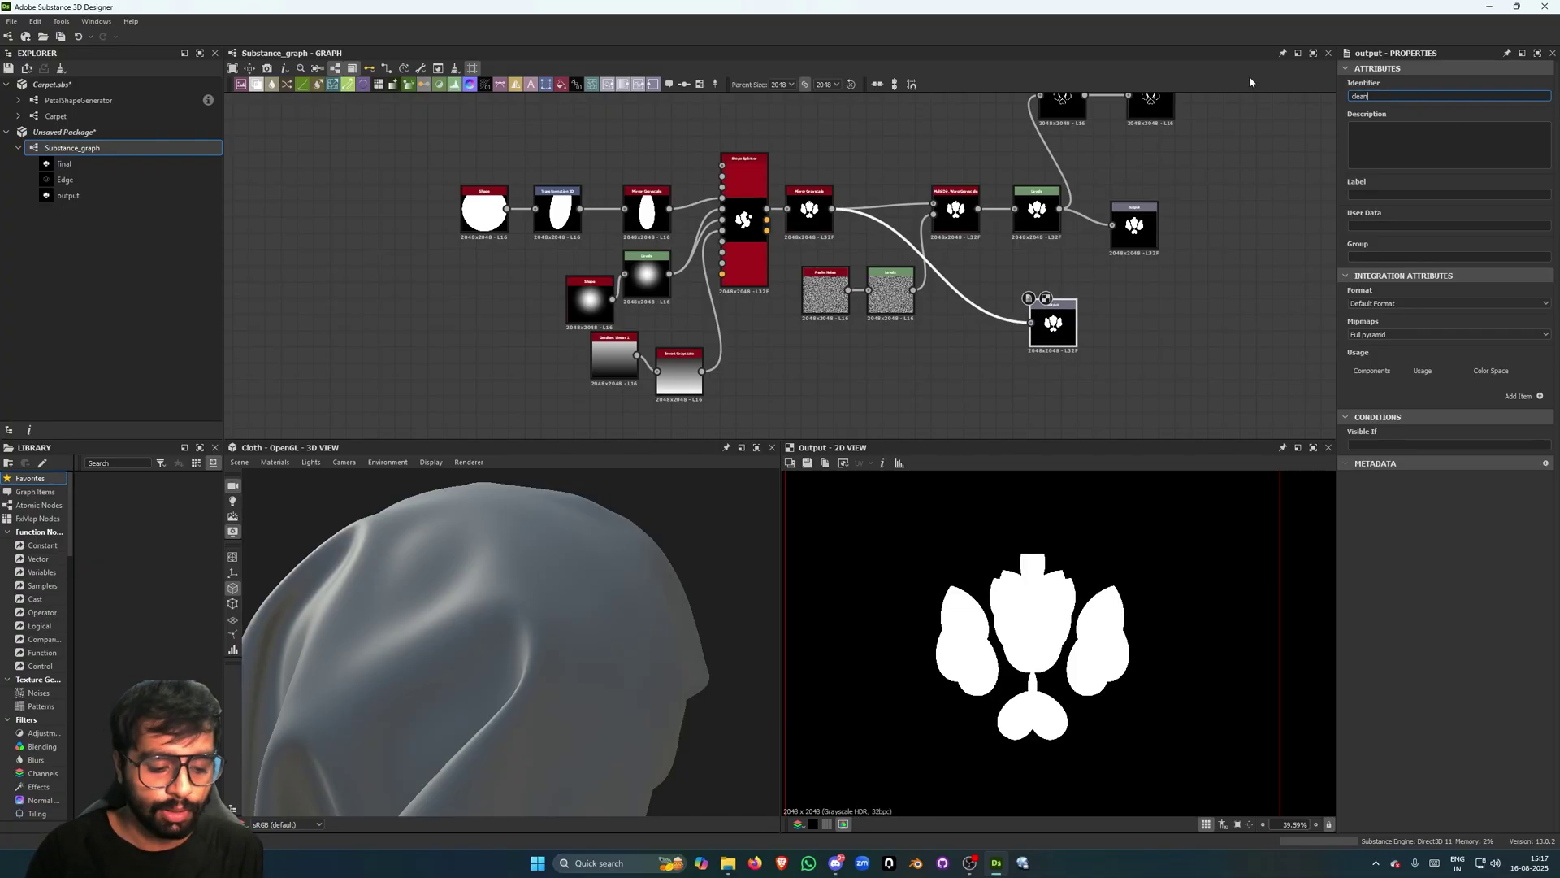
key(Return)
Preview the clean and Edge outputs and line up the three Output nodes in one vertical column.
scroll(1195, 244, up, 3)
click(1115, 262)
scroll(1135, 268, down, 2)
double_click(973, 386)
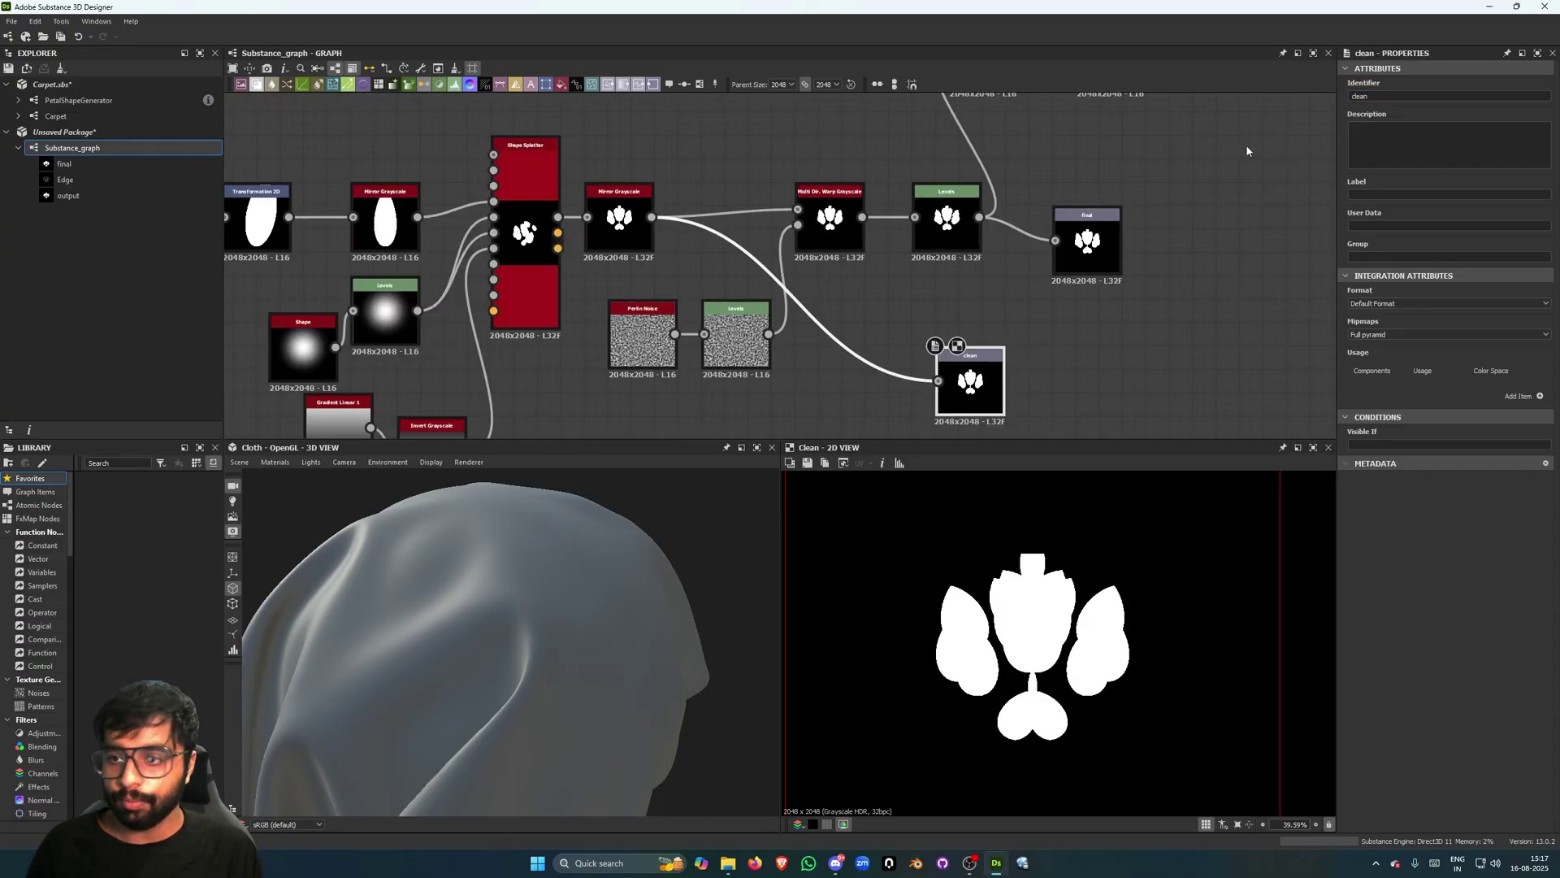
middle_drag(1231, 161, 1165, 294)
double_click(1056, 194)
scroll(1122, 172, down, 2)
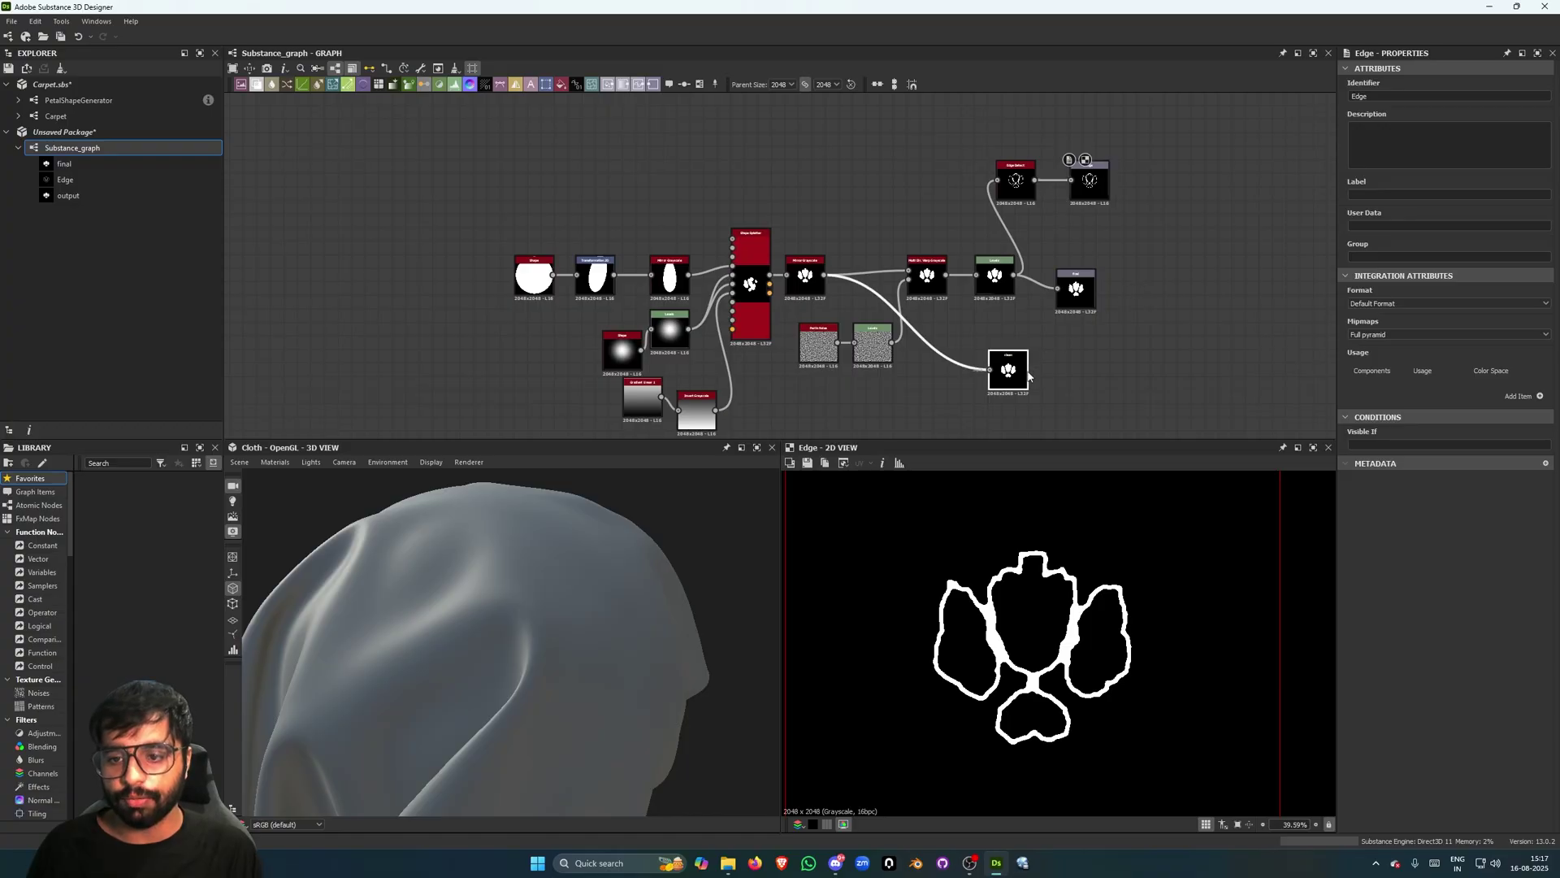
scroll(1089, 158, up, 1)
drag(1090, 157, 1074, 167)
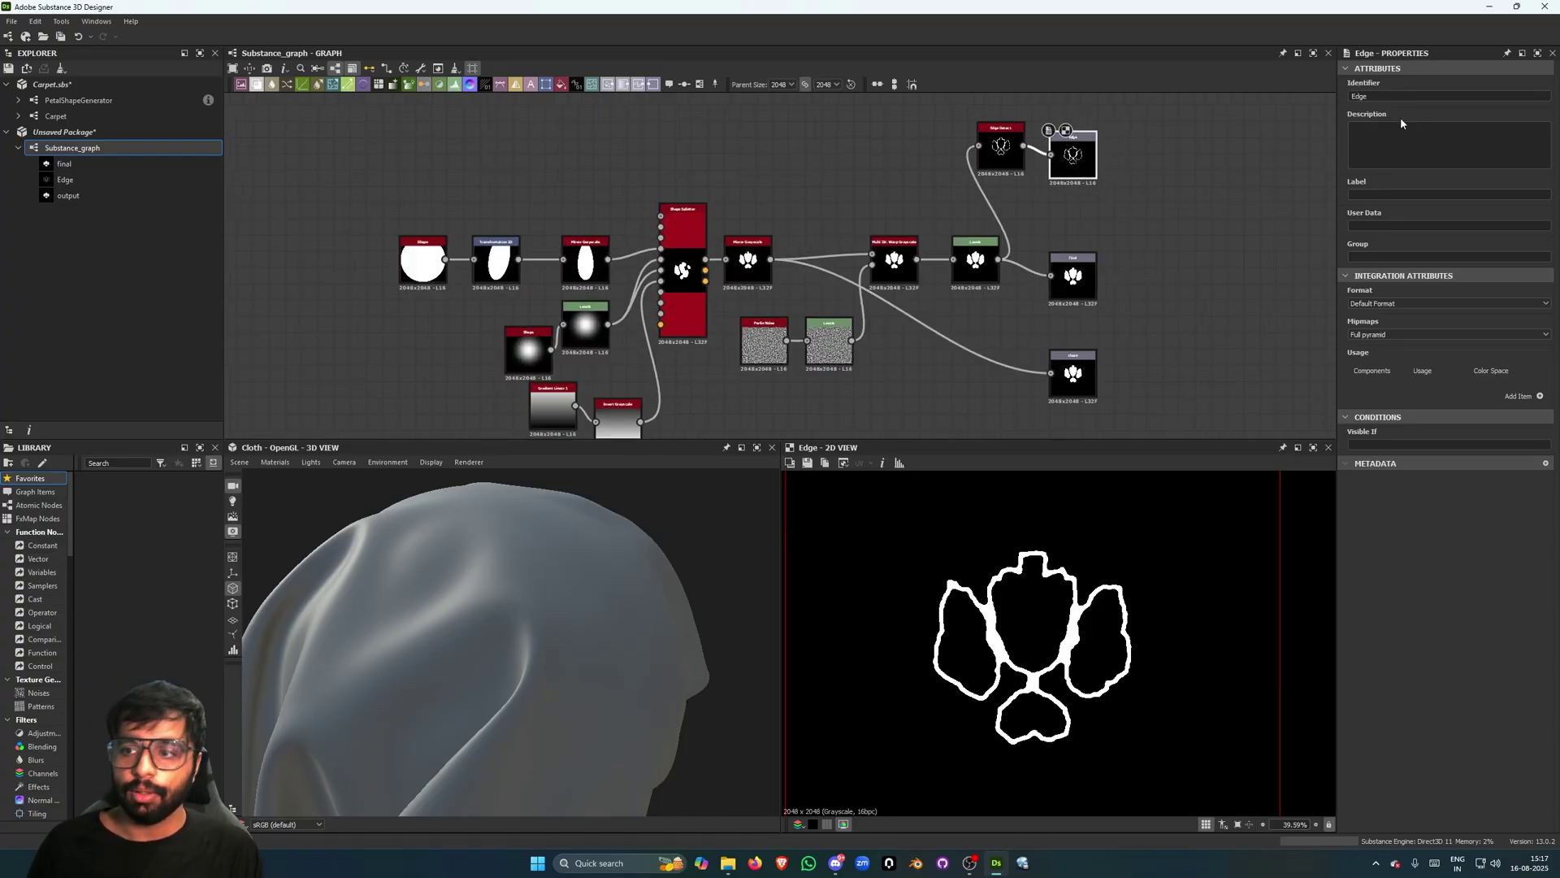
click(1356, 95)
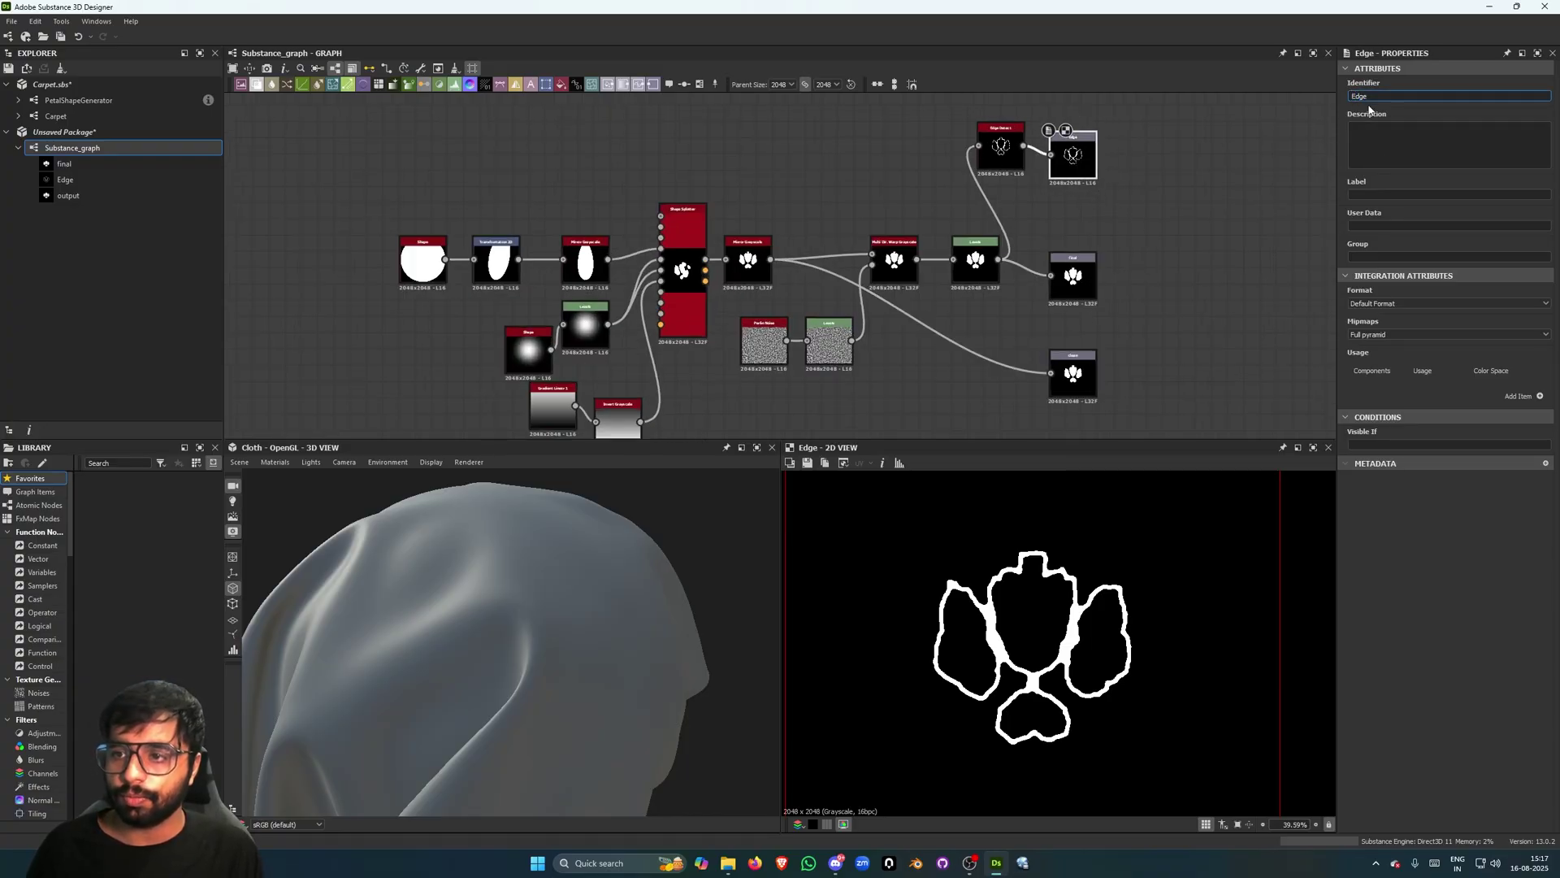
scroll(1057, 301, down, 4)
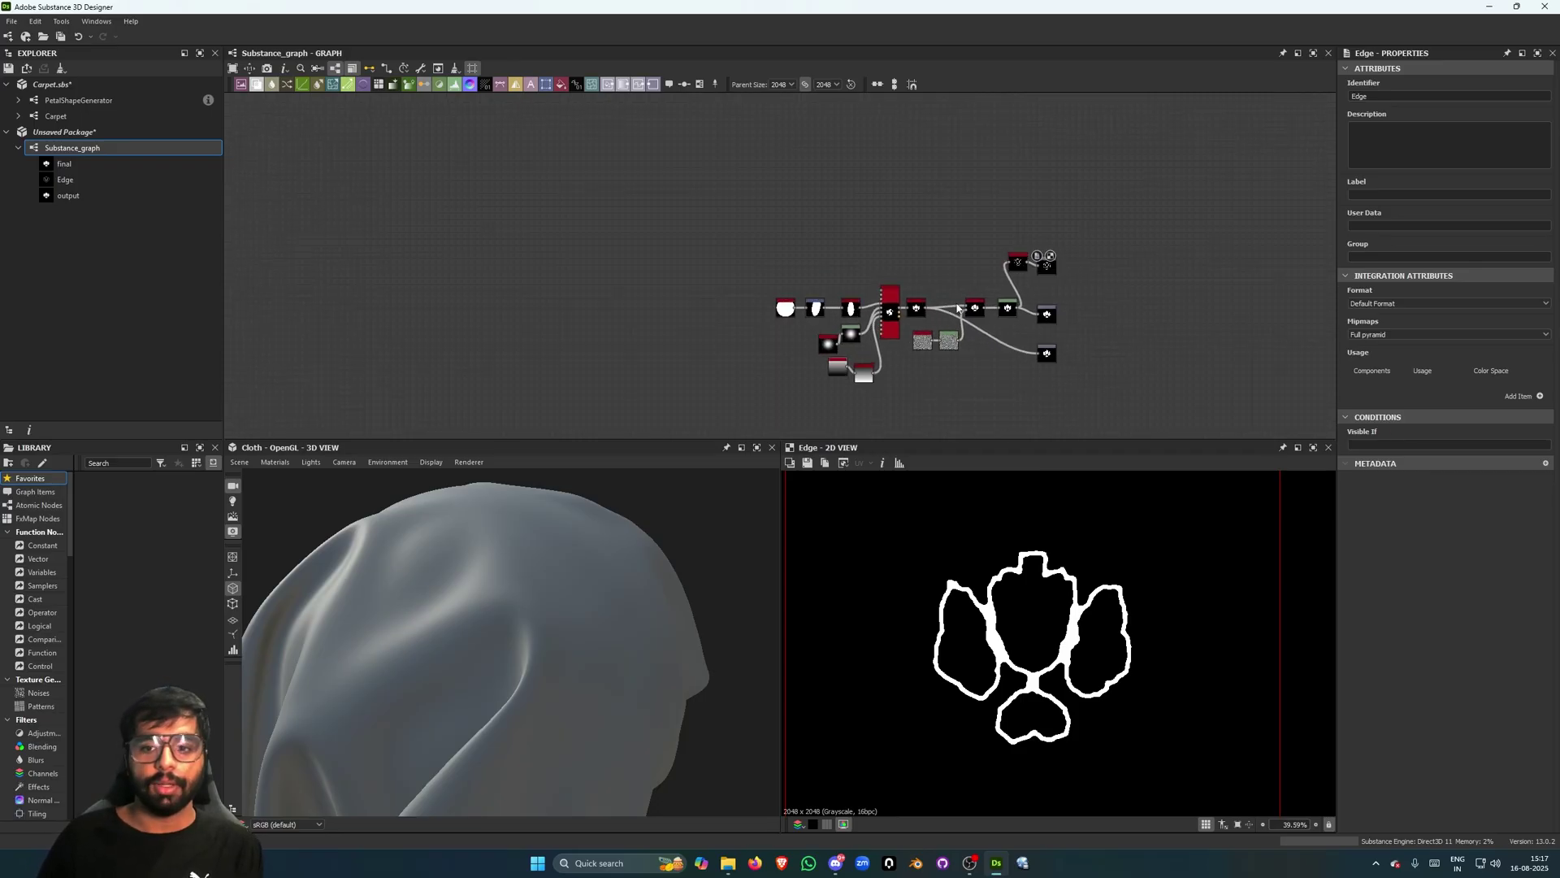
key(f)
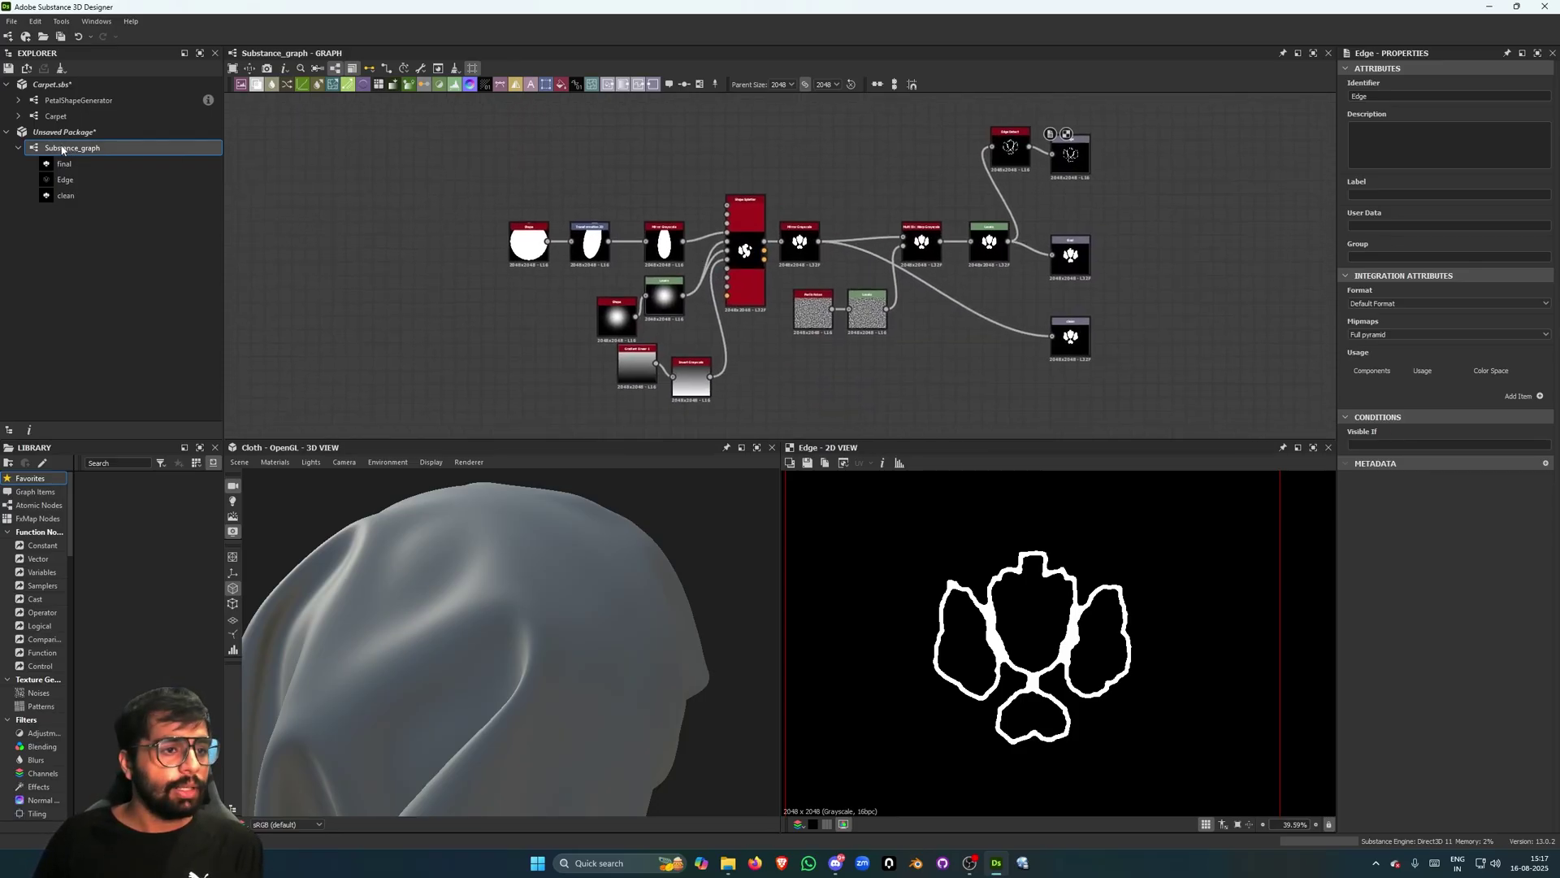
Collapse the new graph's output list and rename the graph from Substance_graph to PetalGenerator.
click(18, 148)
click(130, 226)
middle_drag(949, 209, 892, 217)
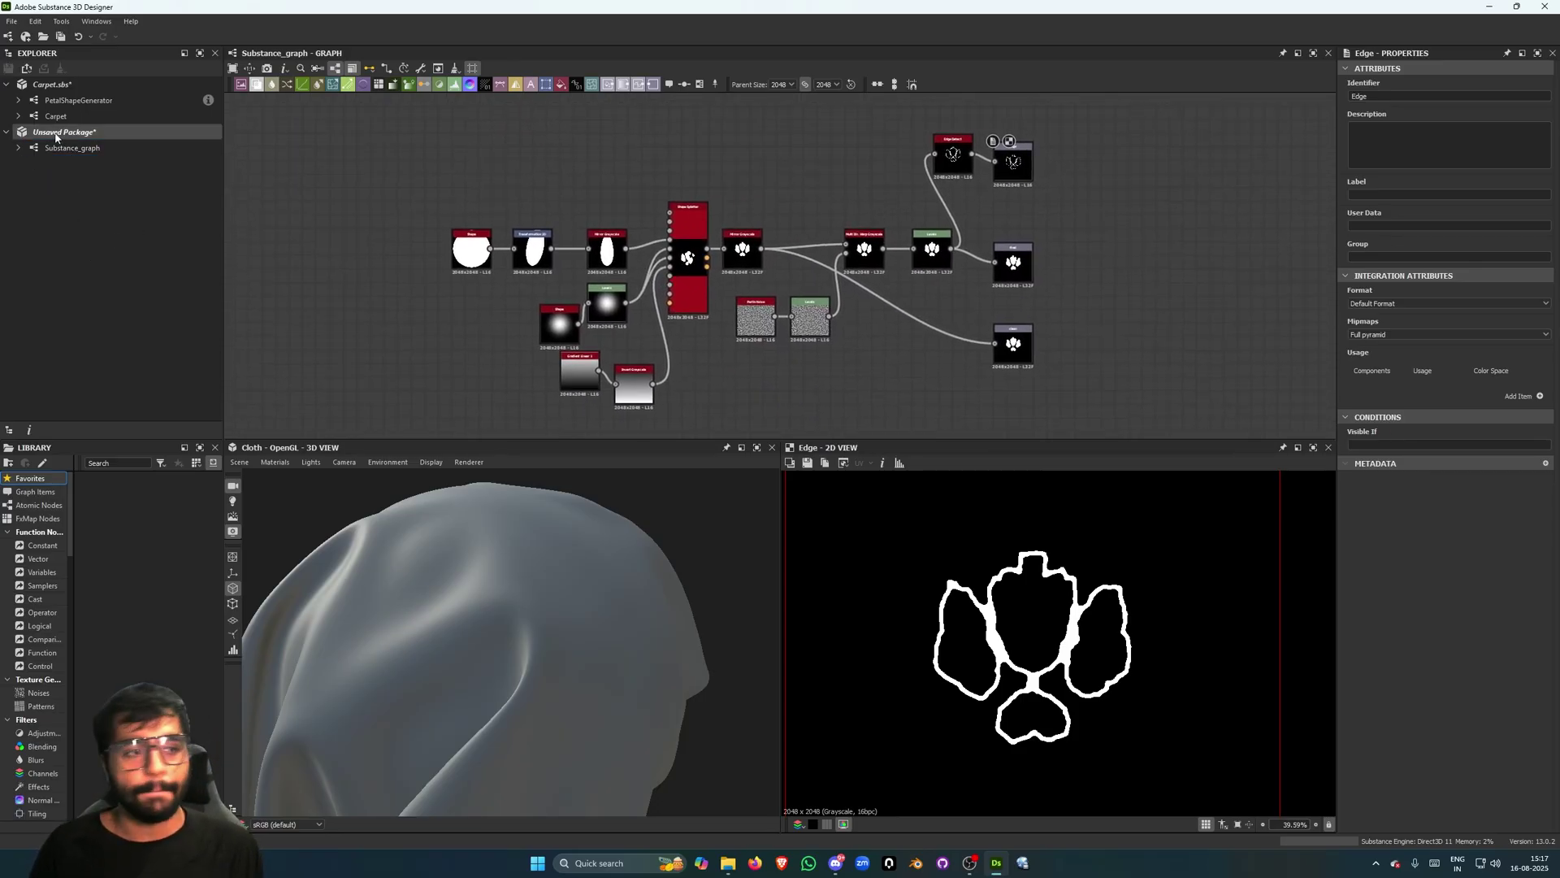
right_click(99, 148)
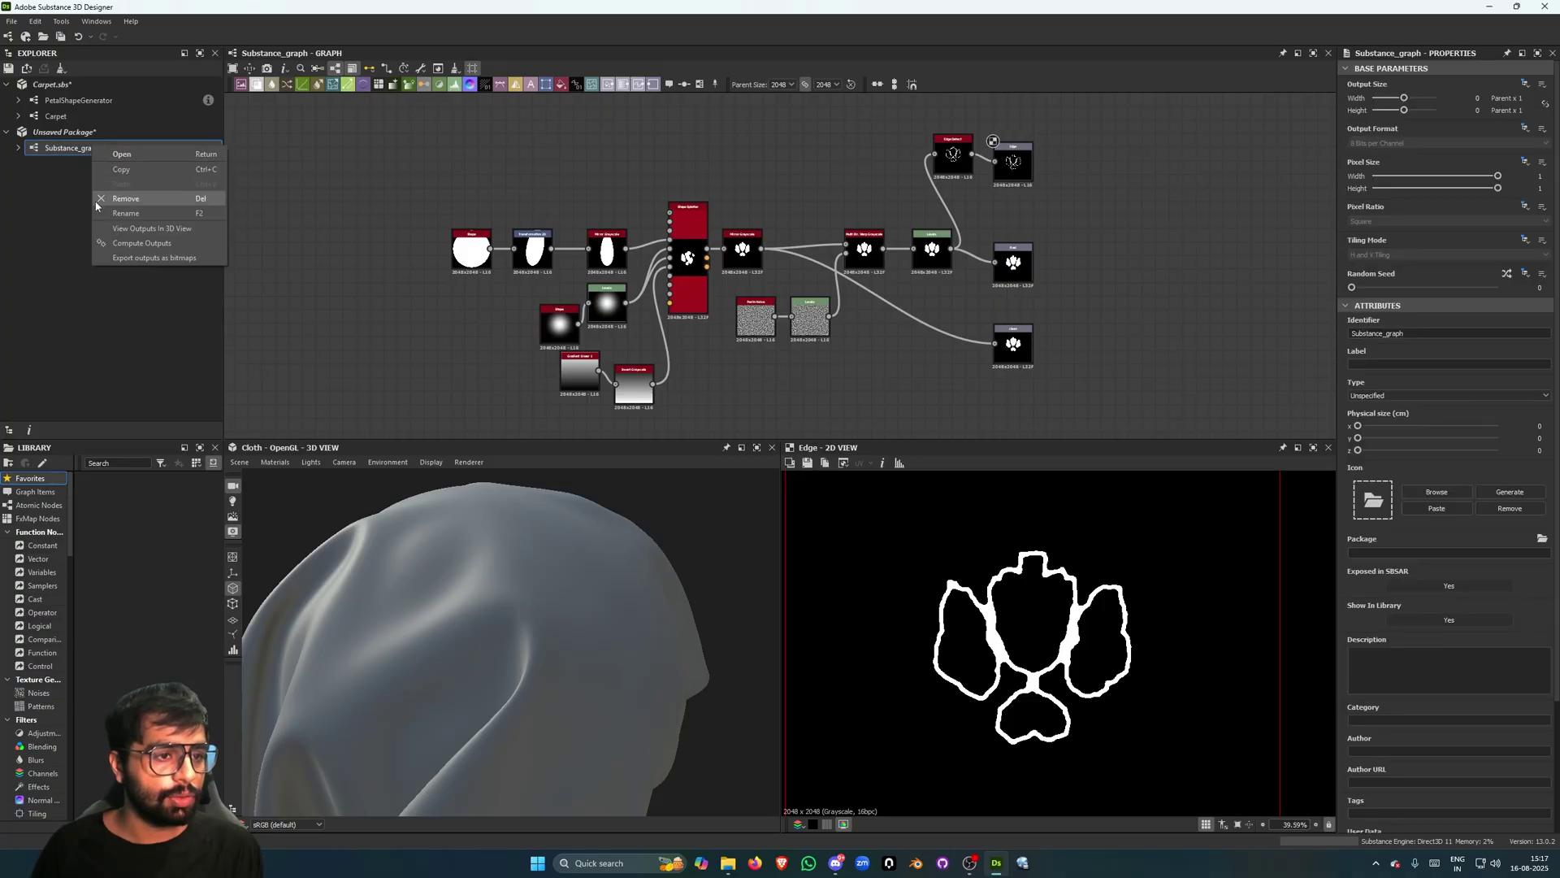
click(117, 214)
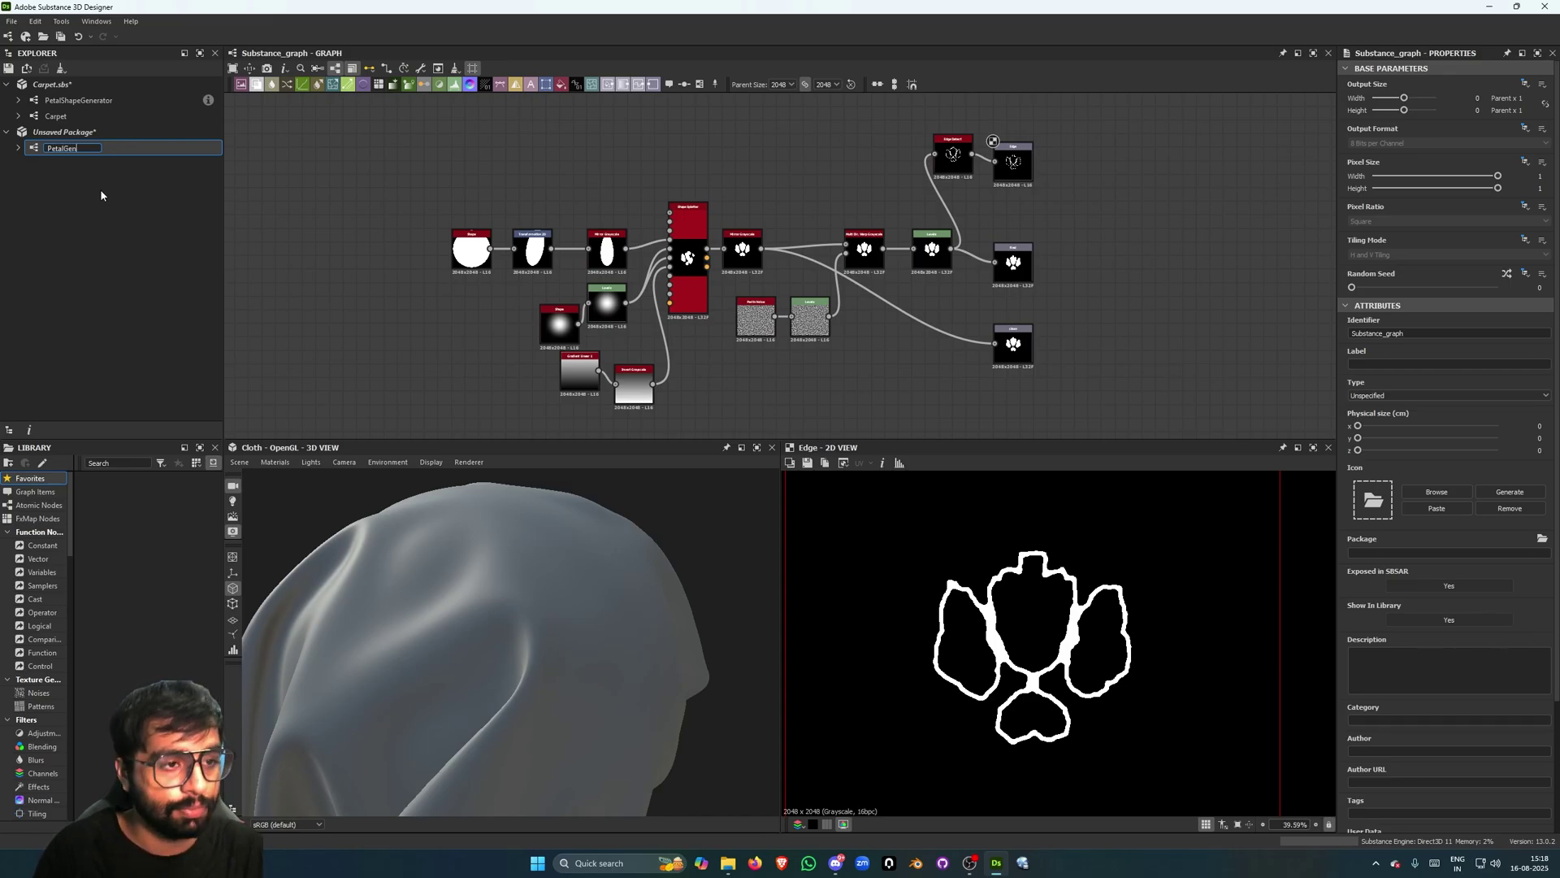
key(Return)
Raise the Shape Splatter node's Random Seed to generate a different petal arrangement.
scroll(702, 228, up, 4)
click(707, 230)
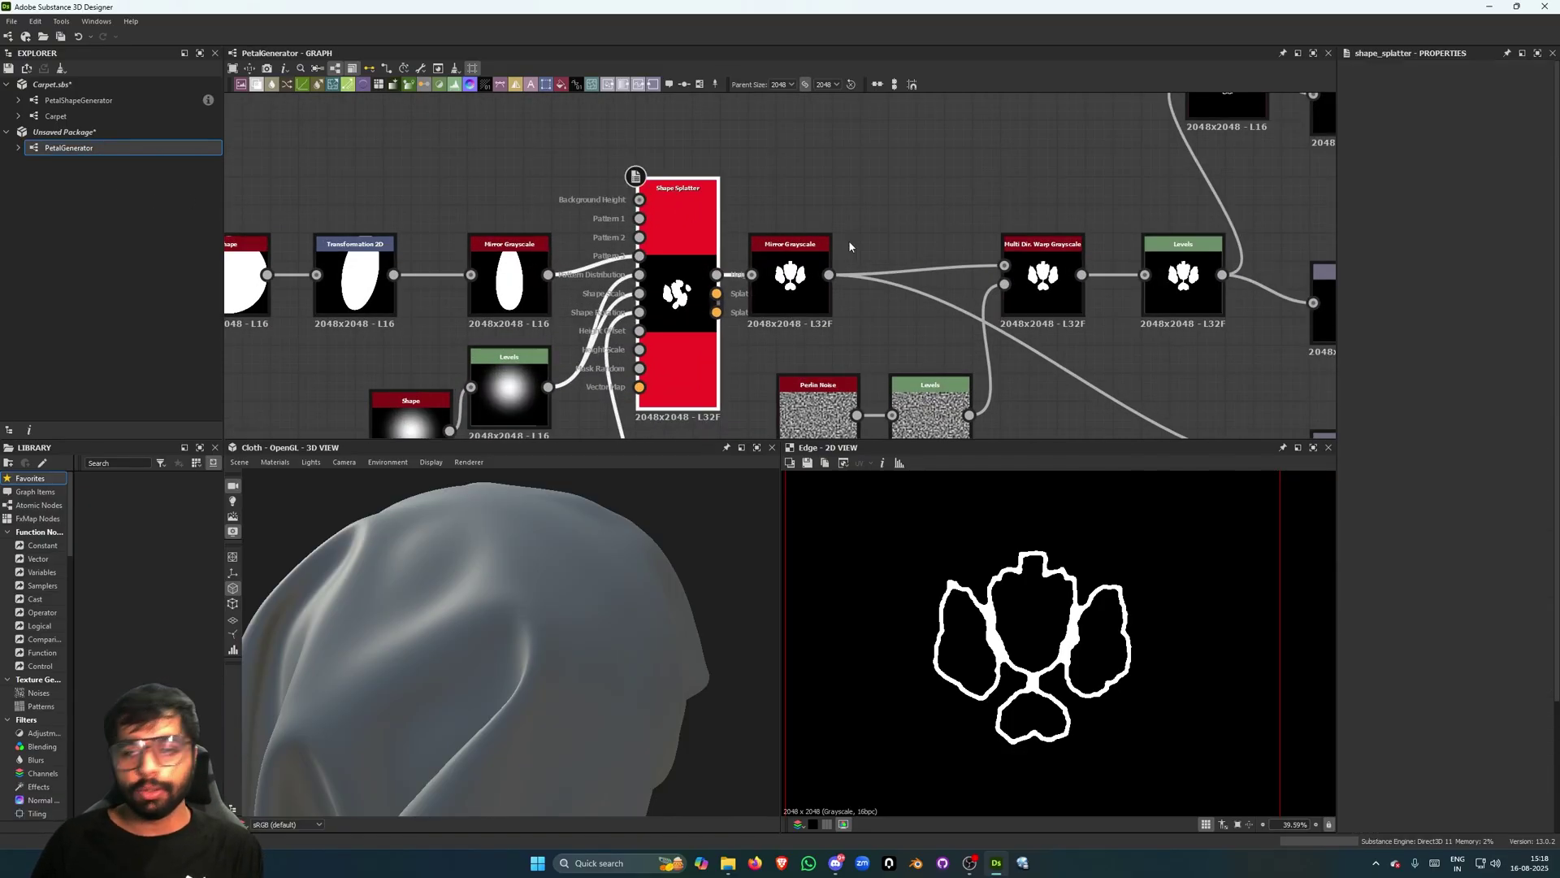
scroll(870, 246, up, 1)
scroll(1036, 221, down, 3)
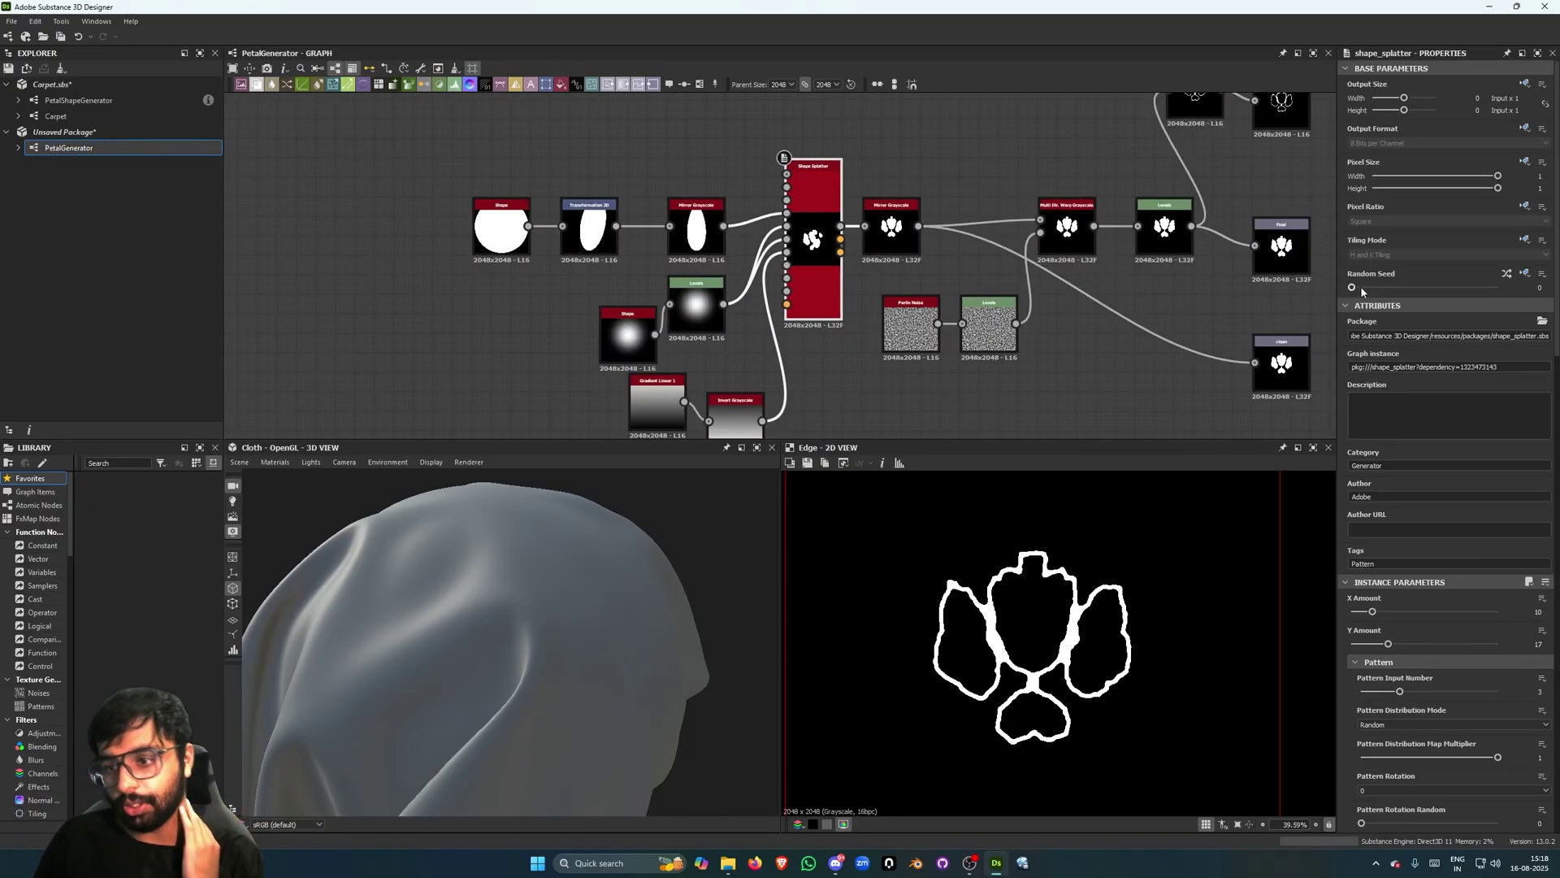
drag(1351, 287, 1481, 319)
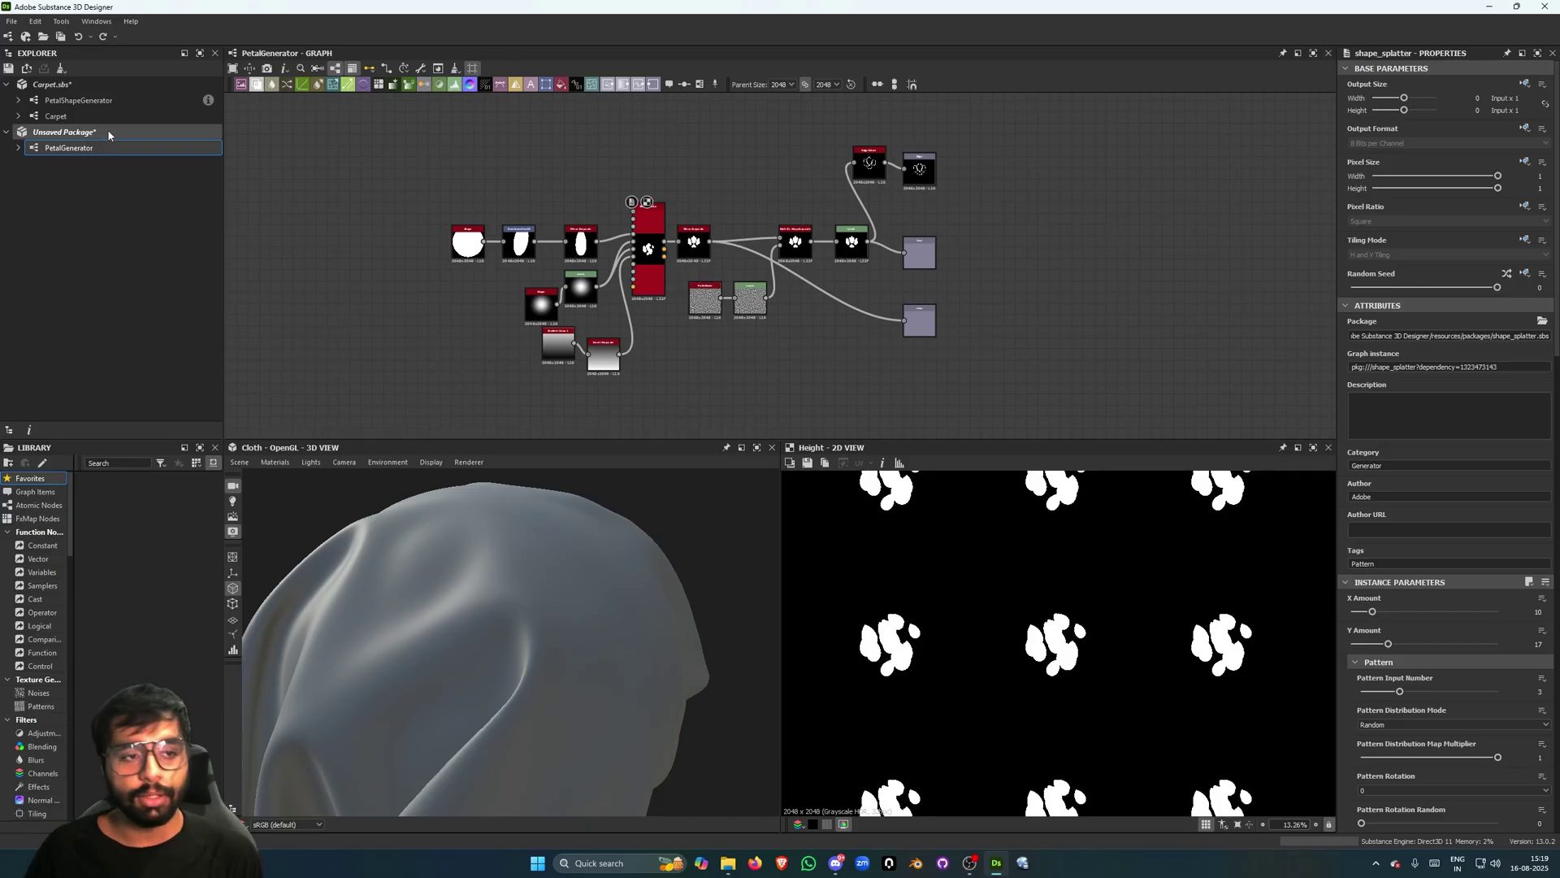
Create an empty Substance graph named "Carpet" in the unsaved package.
right_click(104, 133)
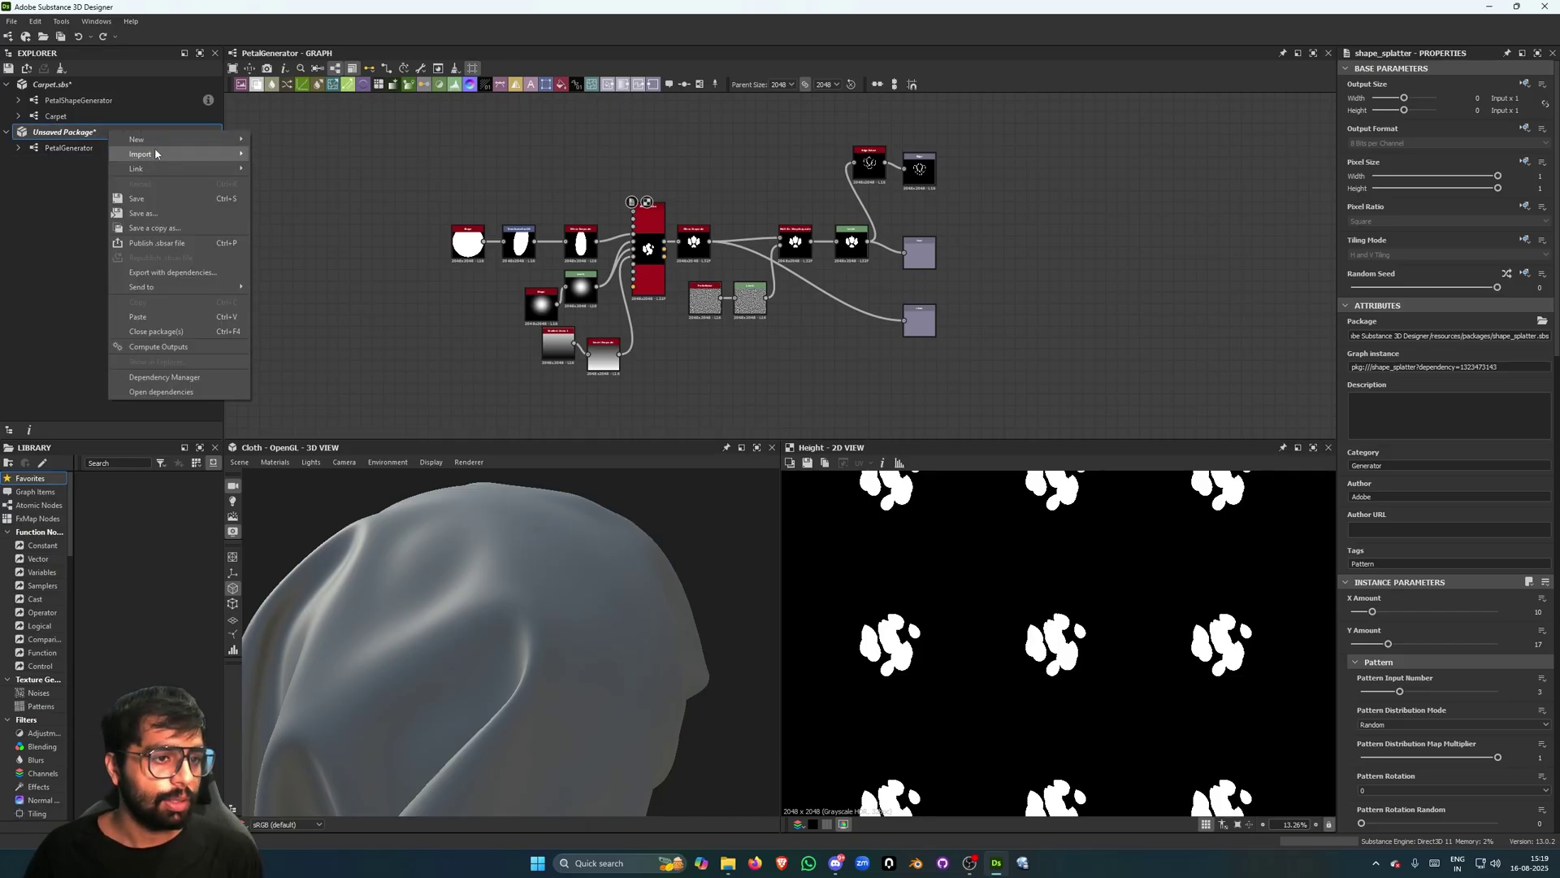
mouse_move(163, 139)
click(276, 140)
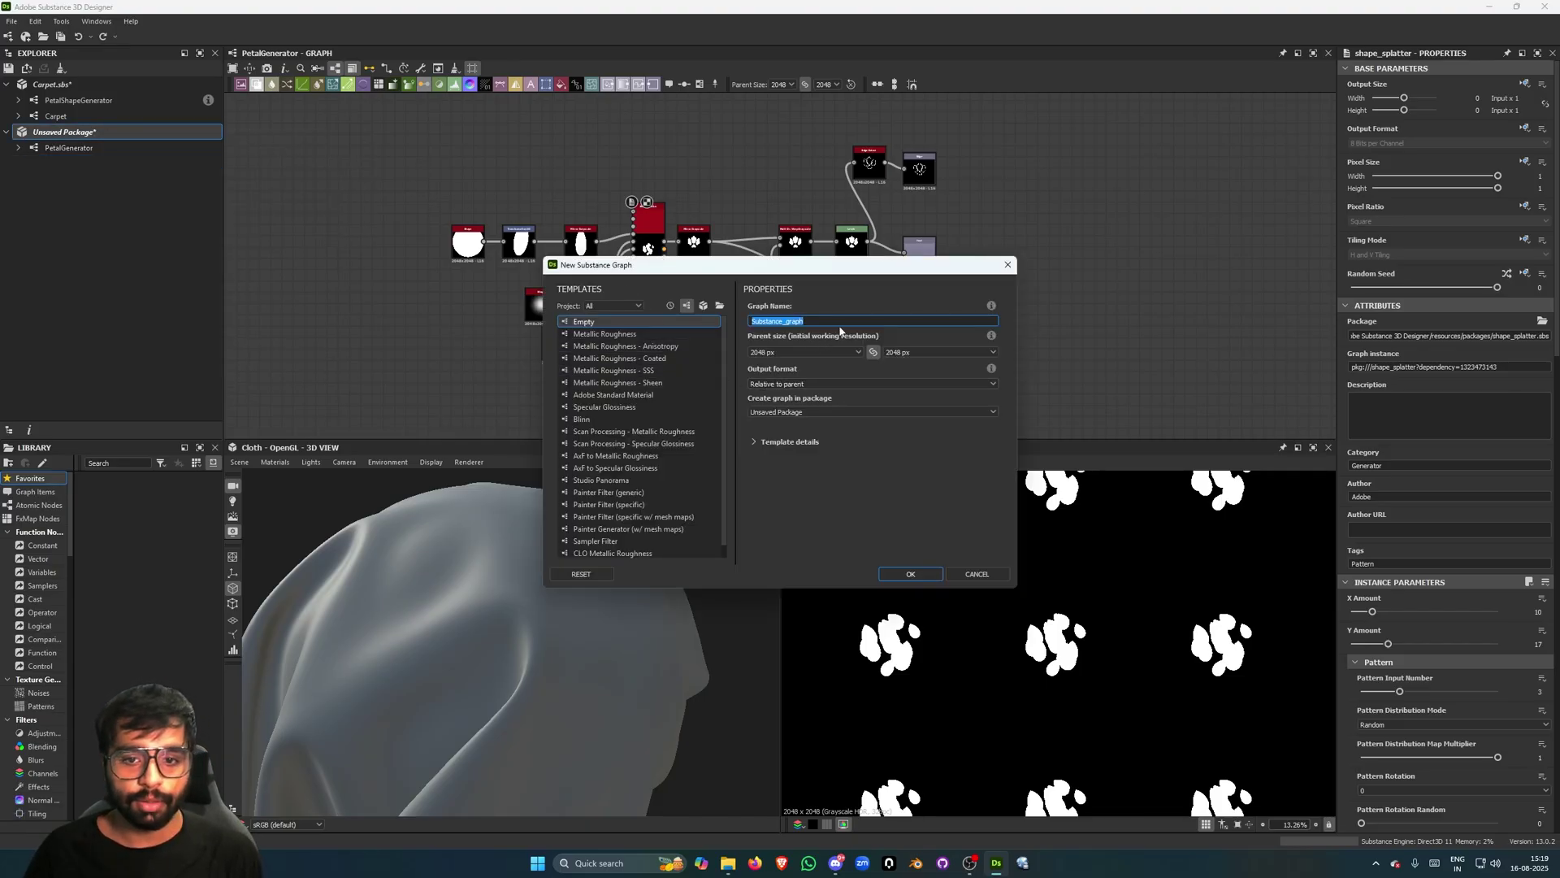
text(Carpet)
click(910, 574)
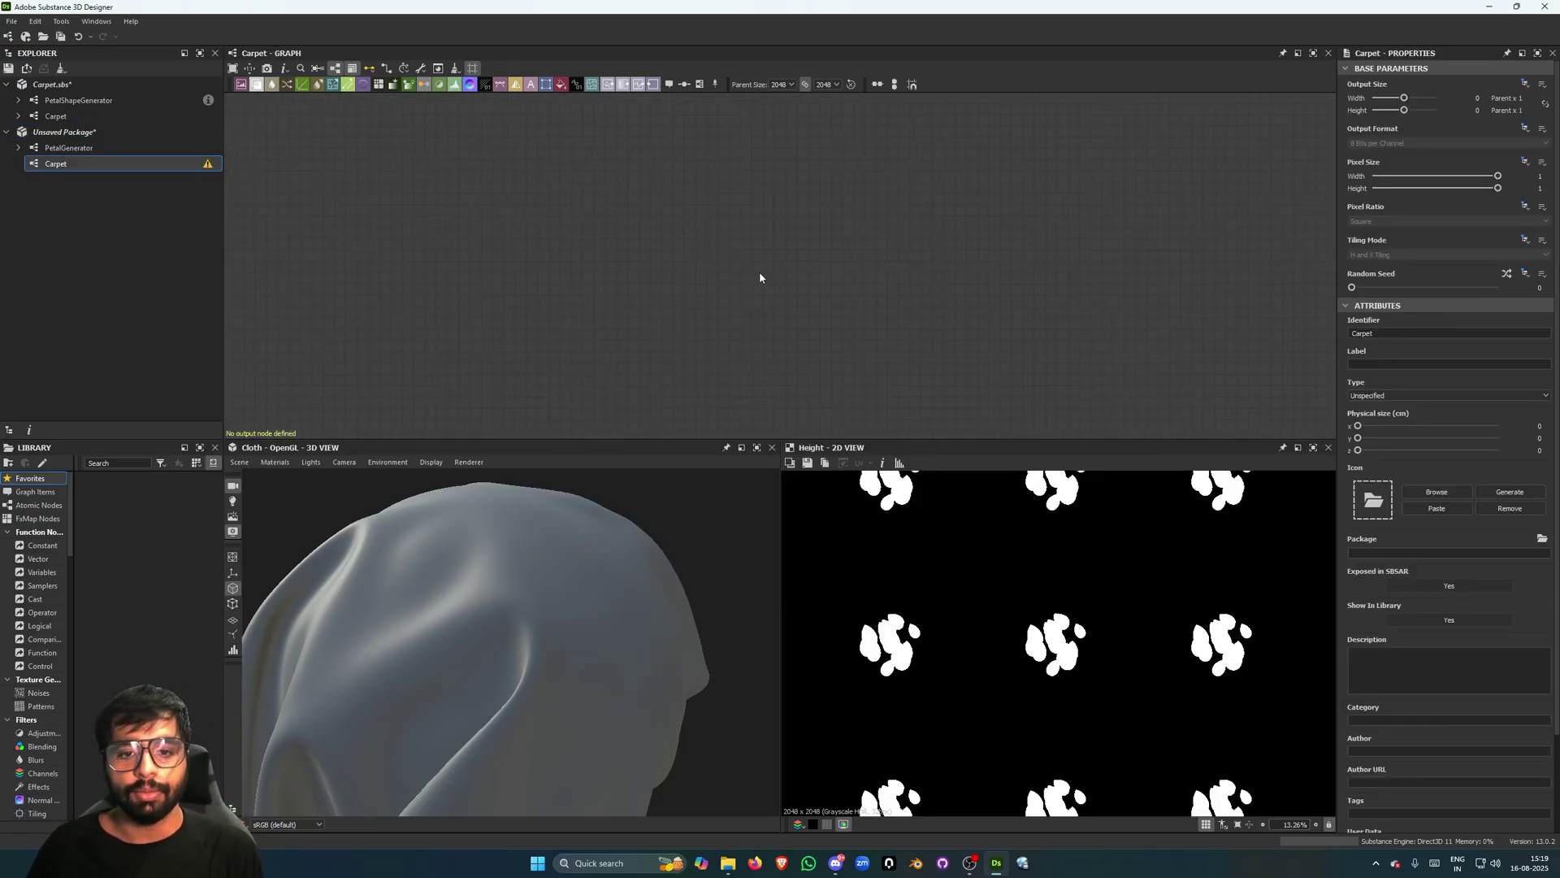
Place the PetalGenerator graph into the empty Carpet graph as an instance node.
key(space)
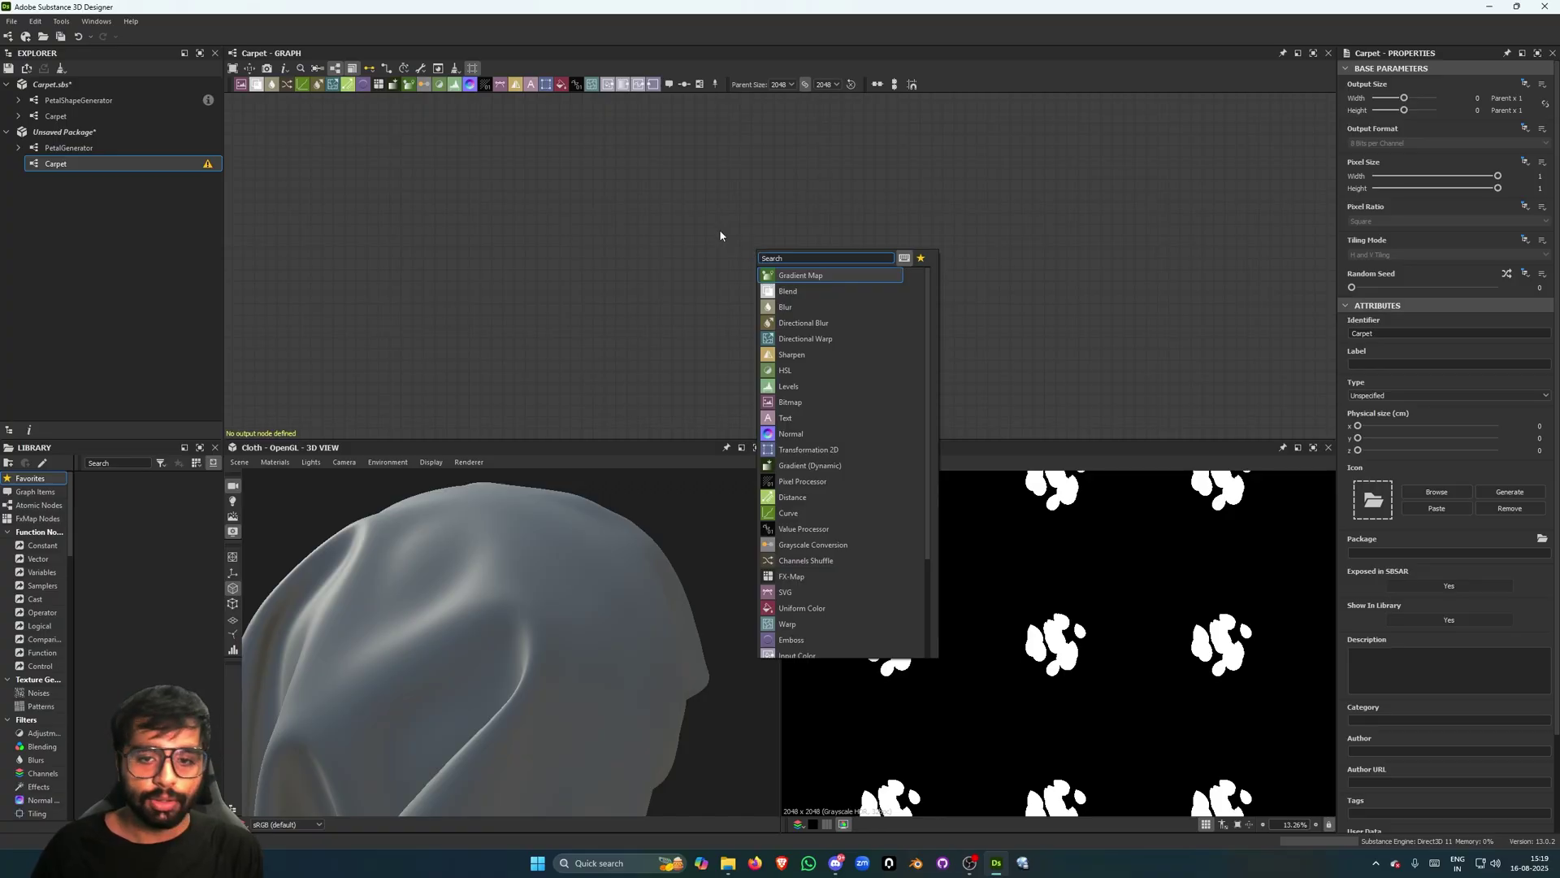
key(Escape)
drag(46, 152, 479, 217)
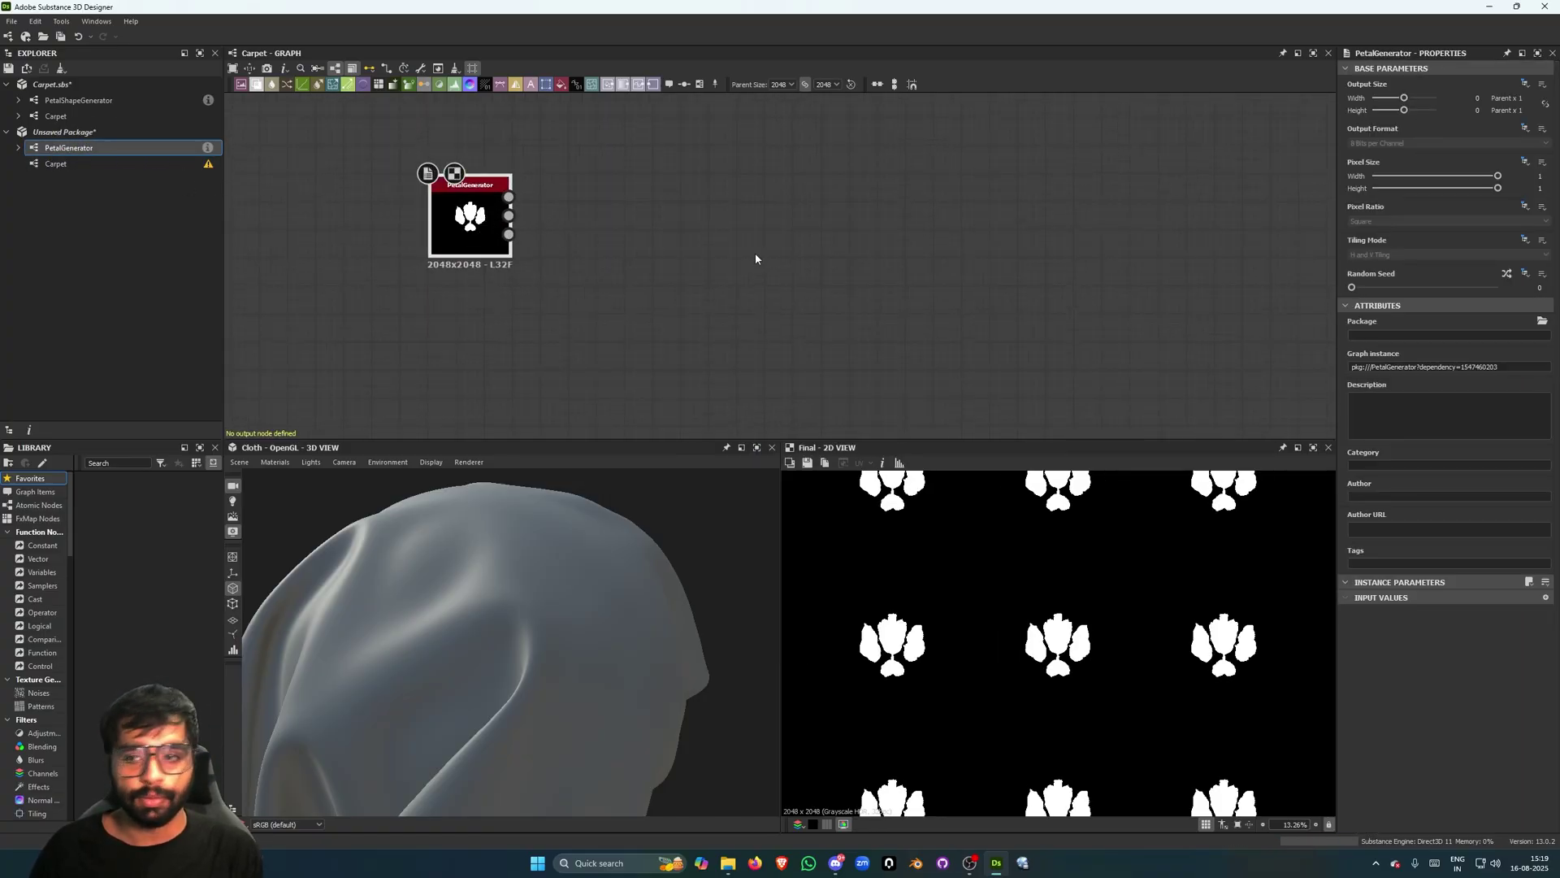
Vary the PetalGenerator node's Random Seed and examine the tiled motif in the 2D preview.
scroll(905, 632, up, 3)
drag(1352, 288, 1397, 291)
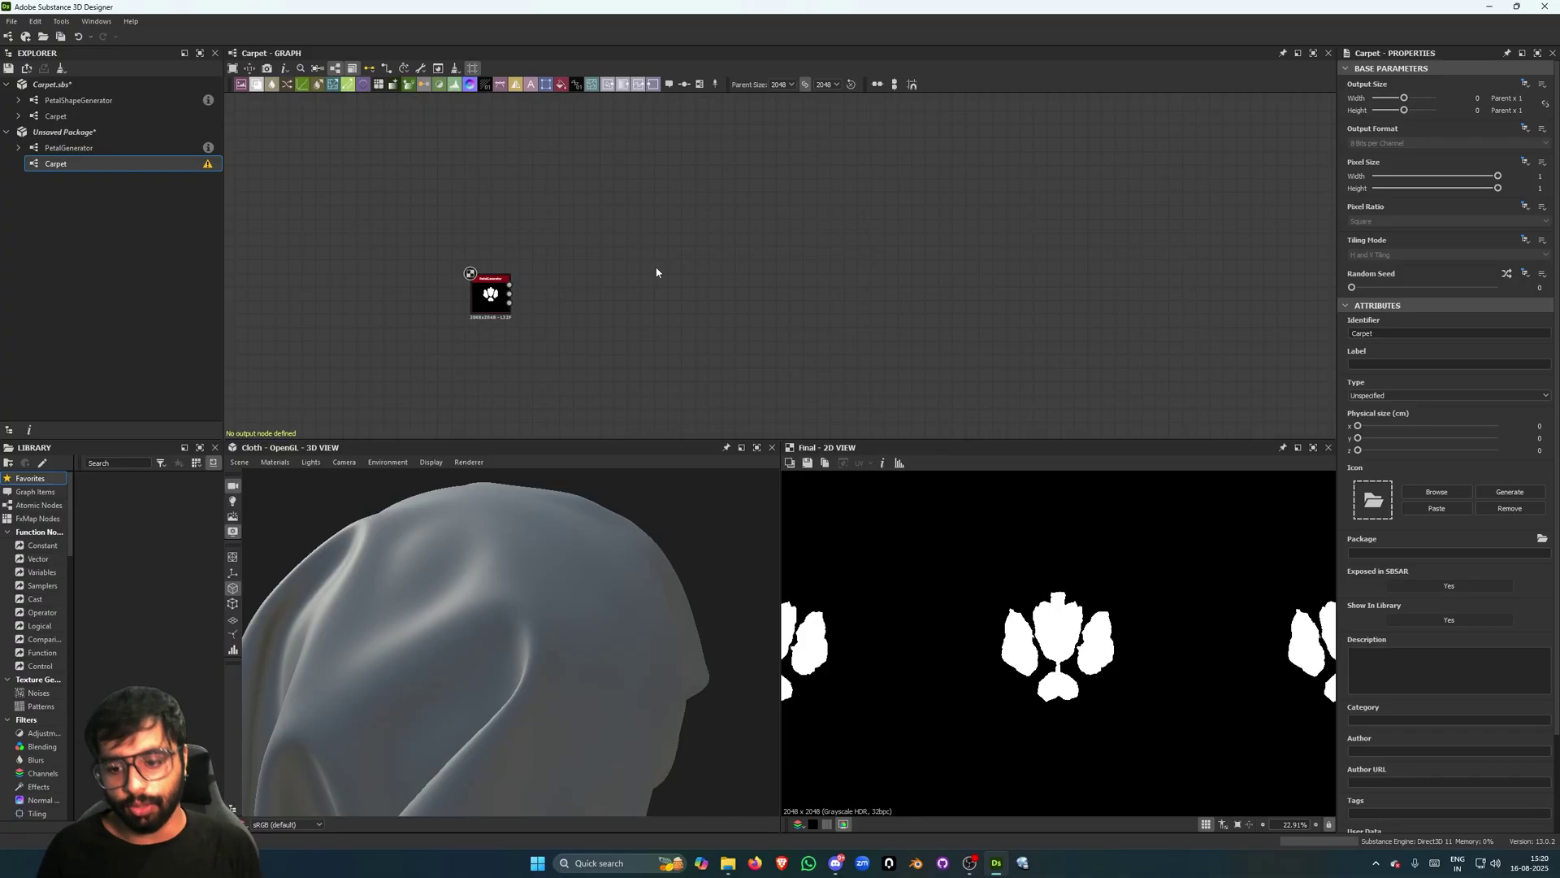
scroll(1073, 661, down, 4)
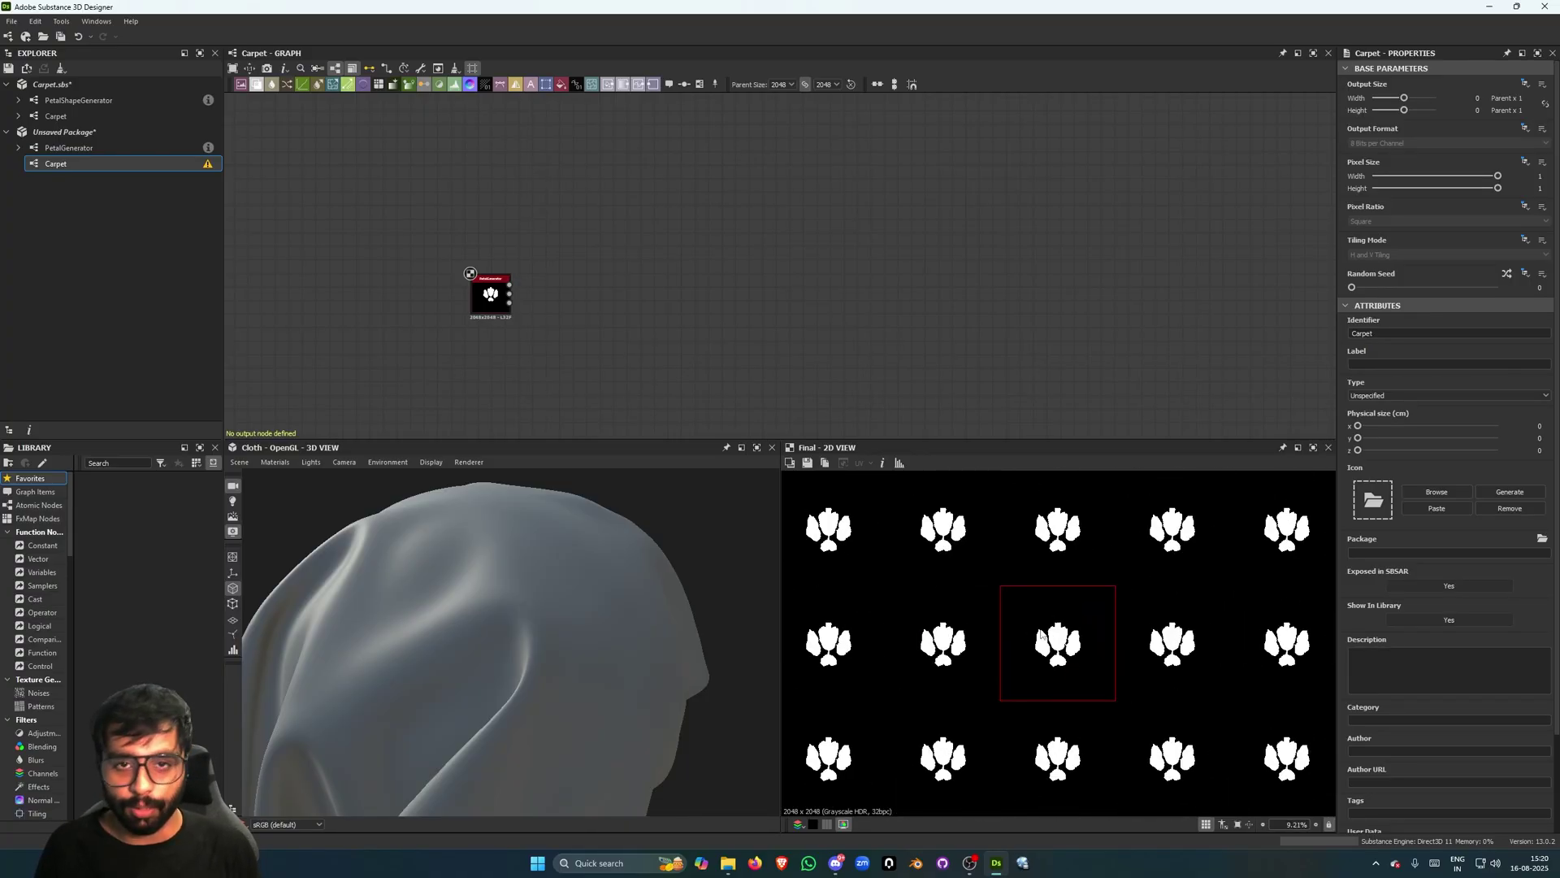
scroll(1041, 634, up, 2)
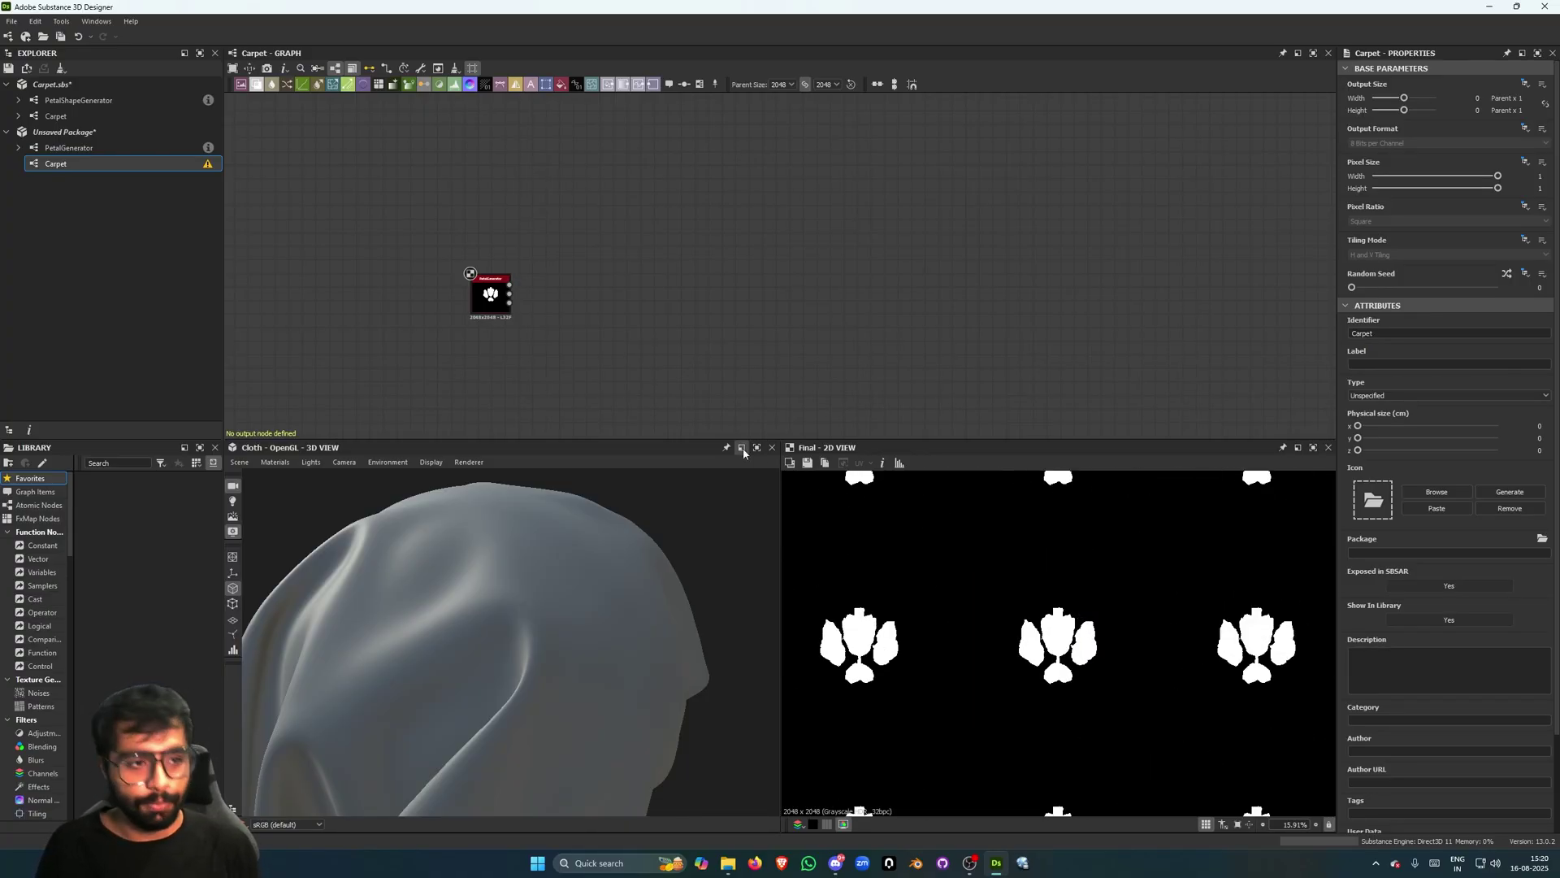